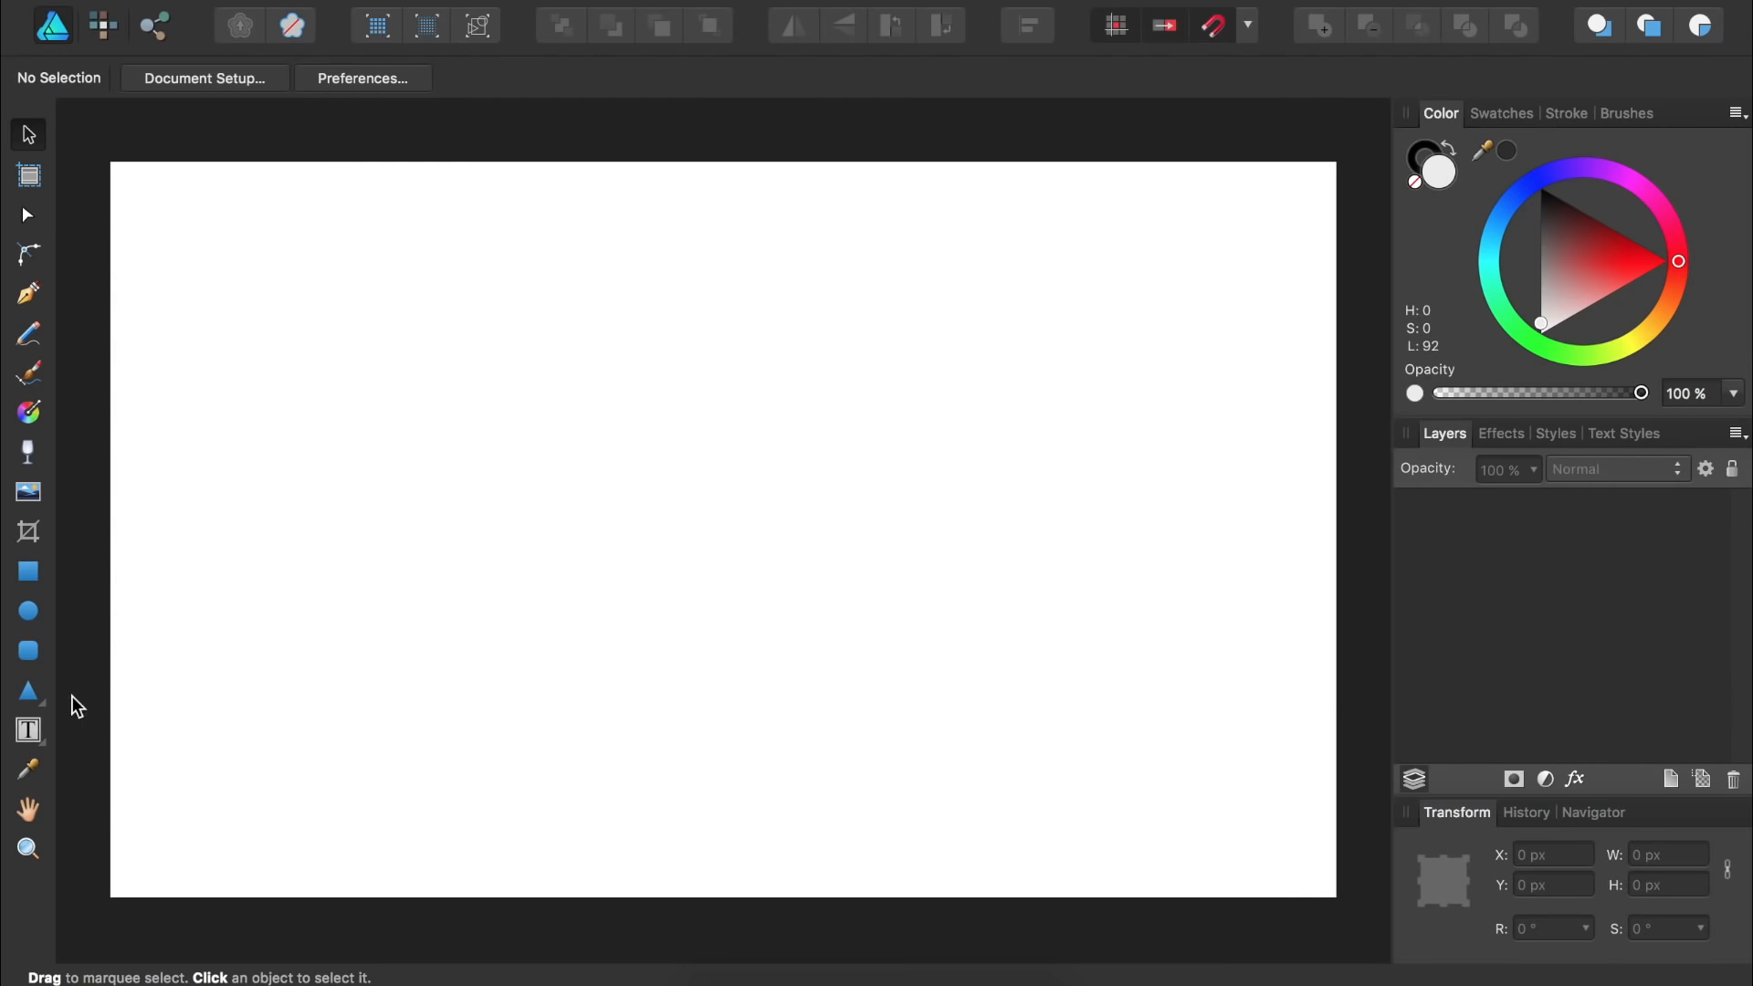
- Draw a trapezoid about 1056 × 495 px on the page and flip it vertically so the wide side faces up
left_click(26, 696)
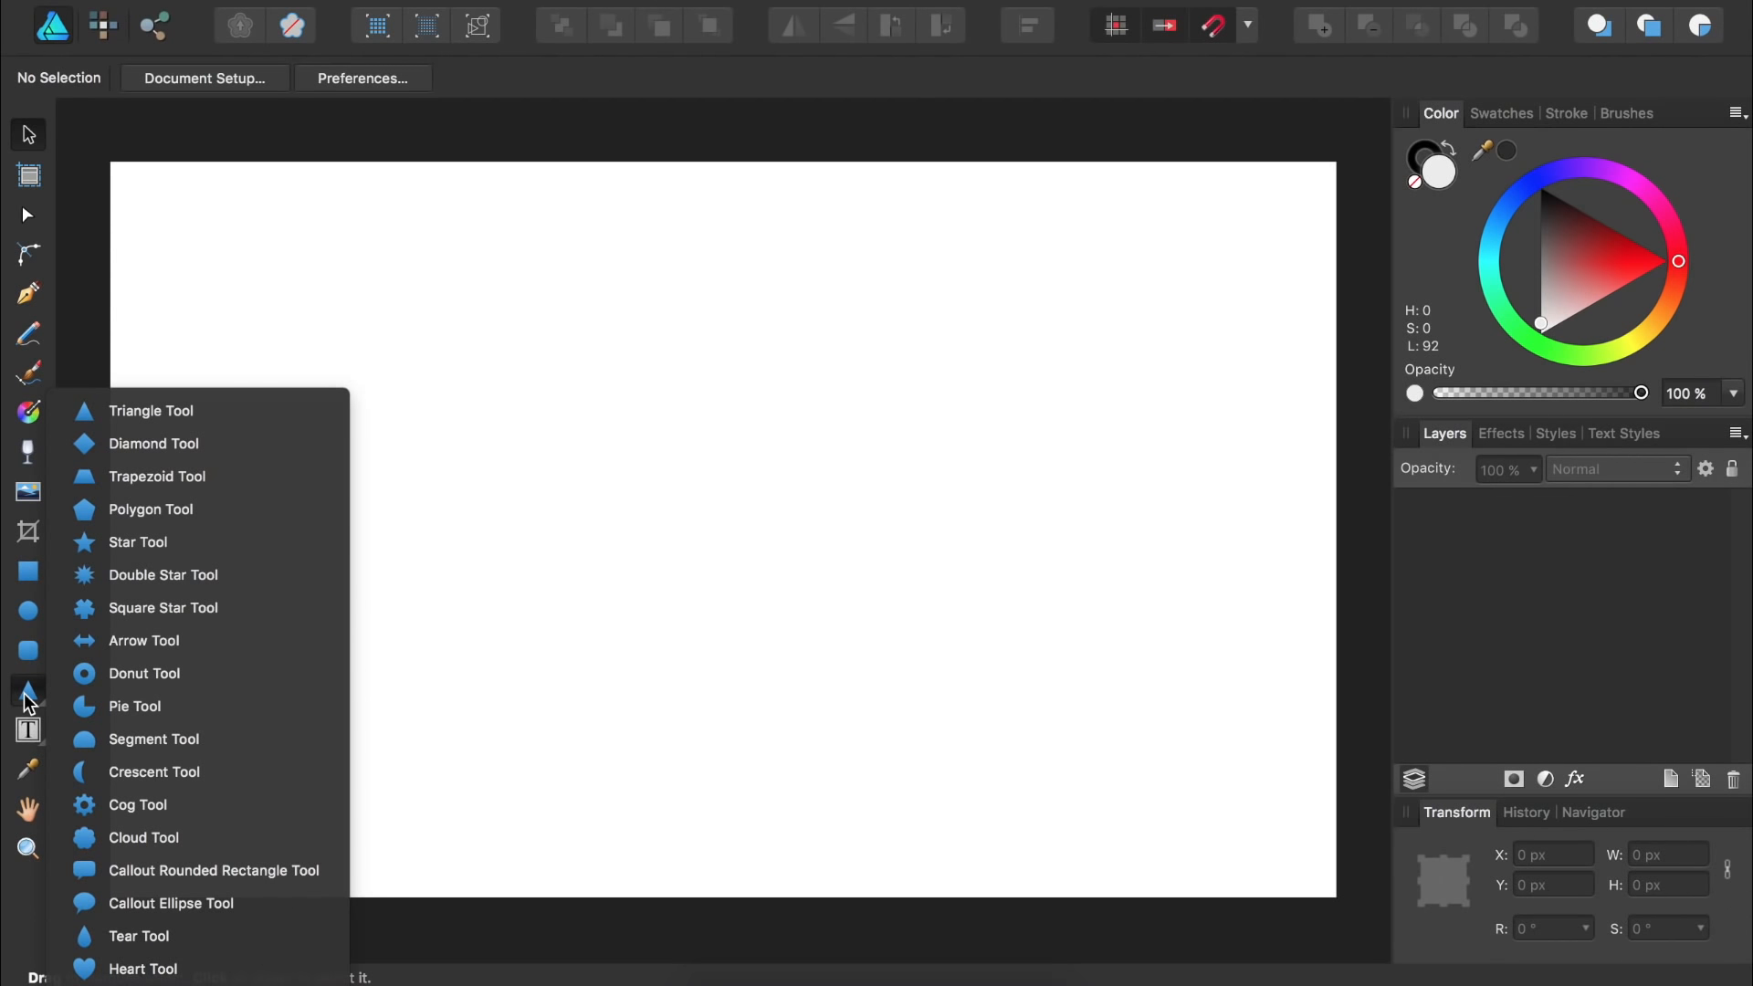
left_click(179, 477)
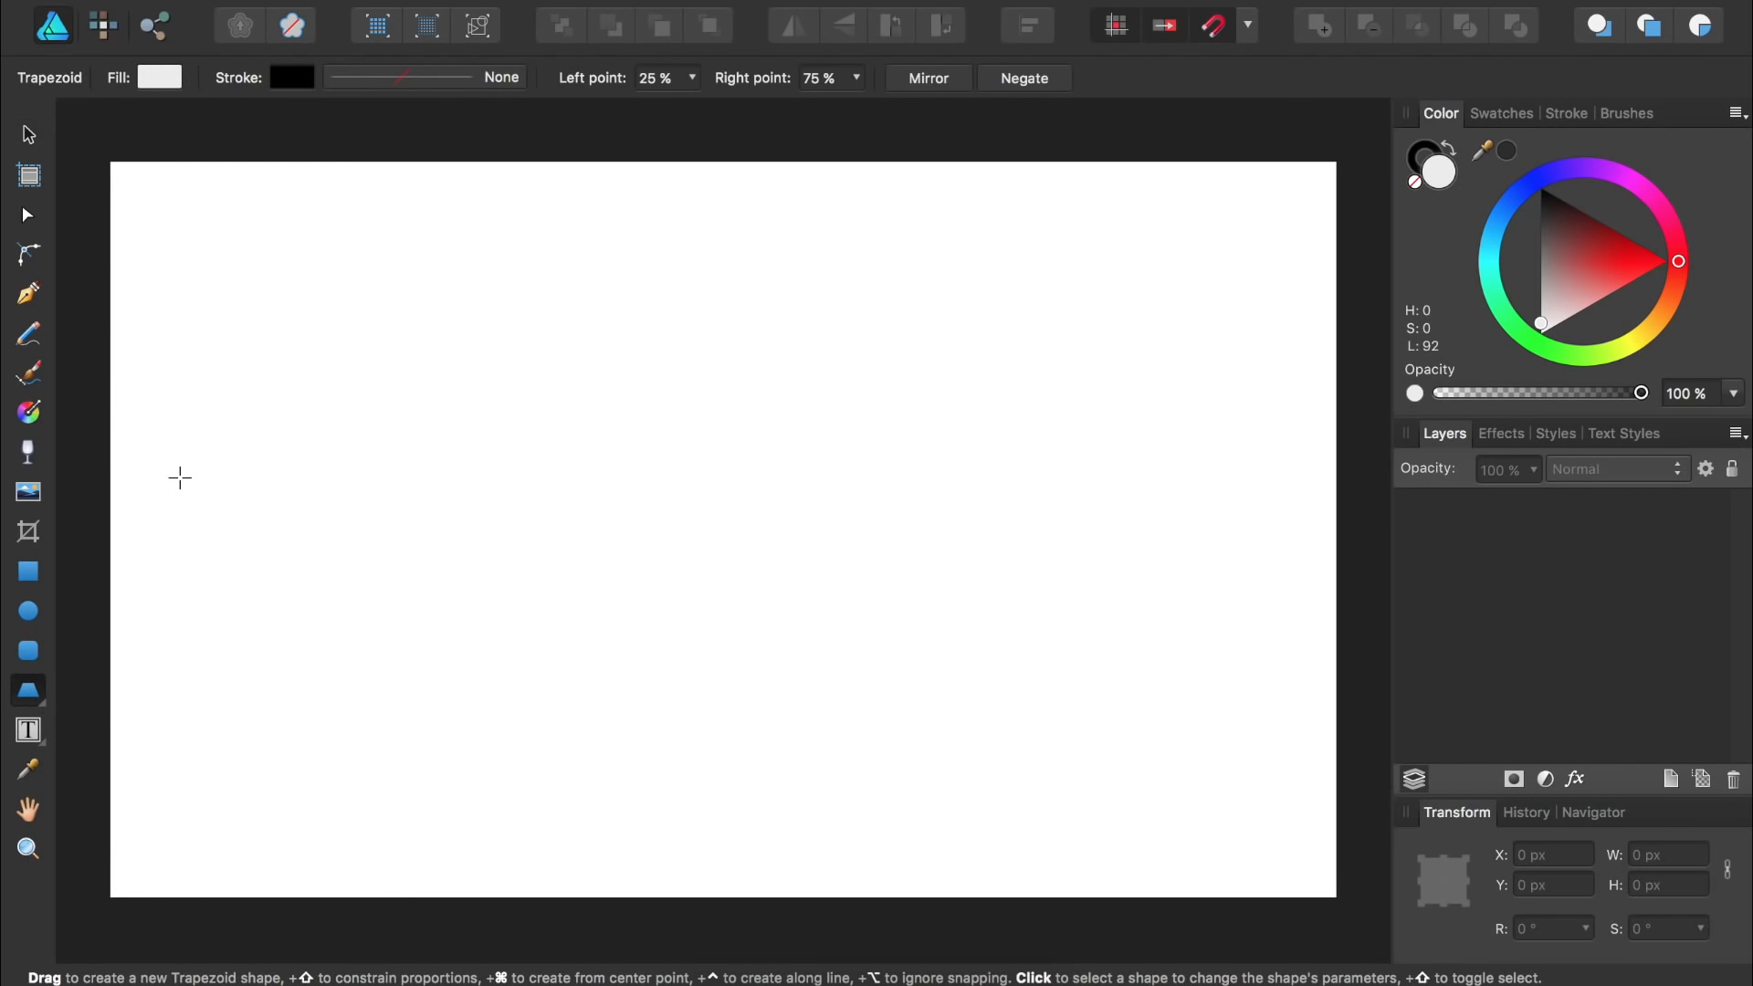
left_click_drag(255, 428, 772, 670)
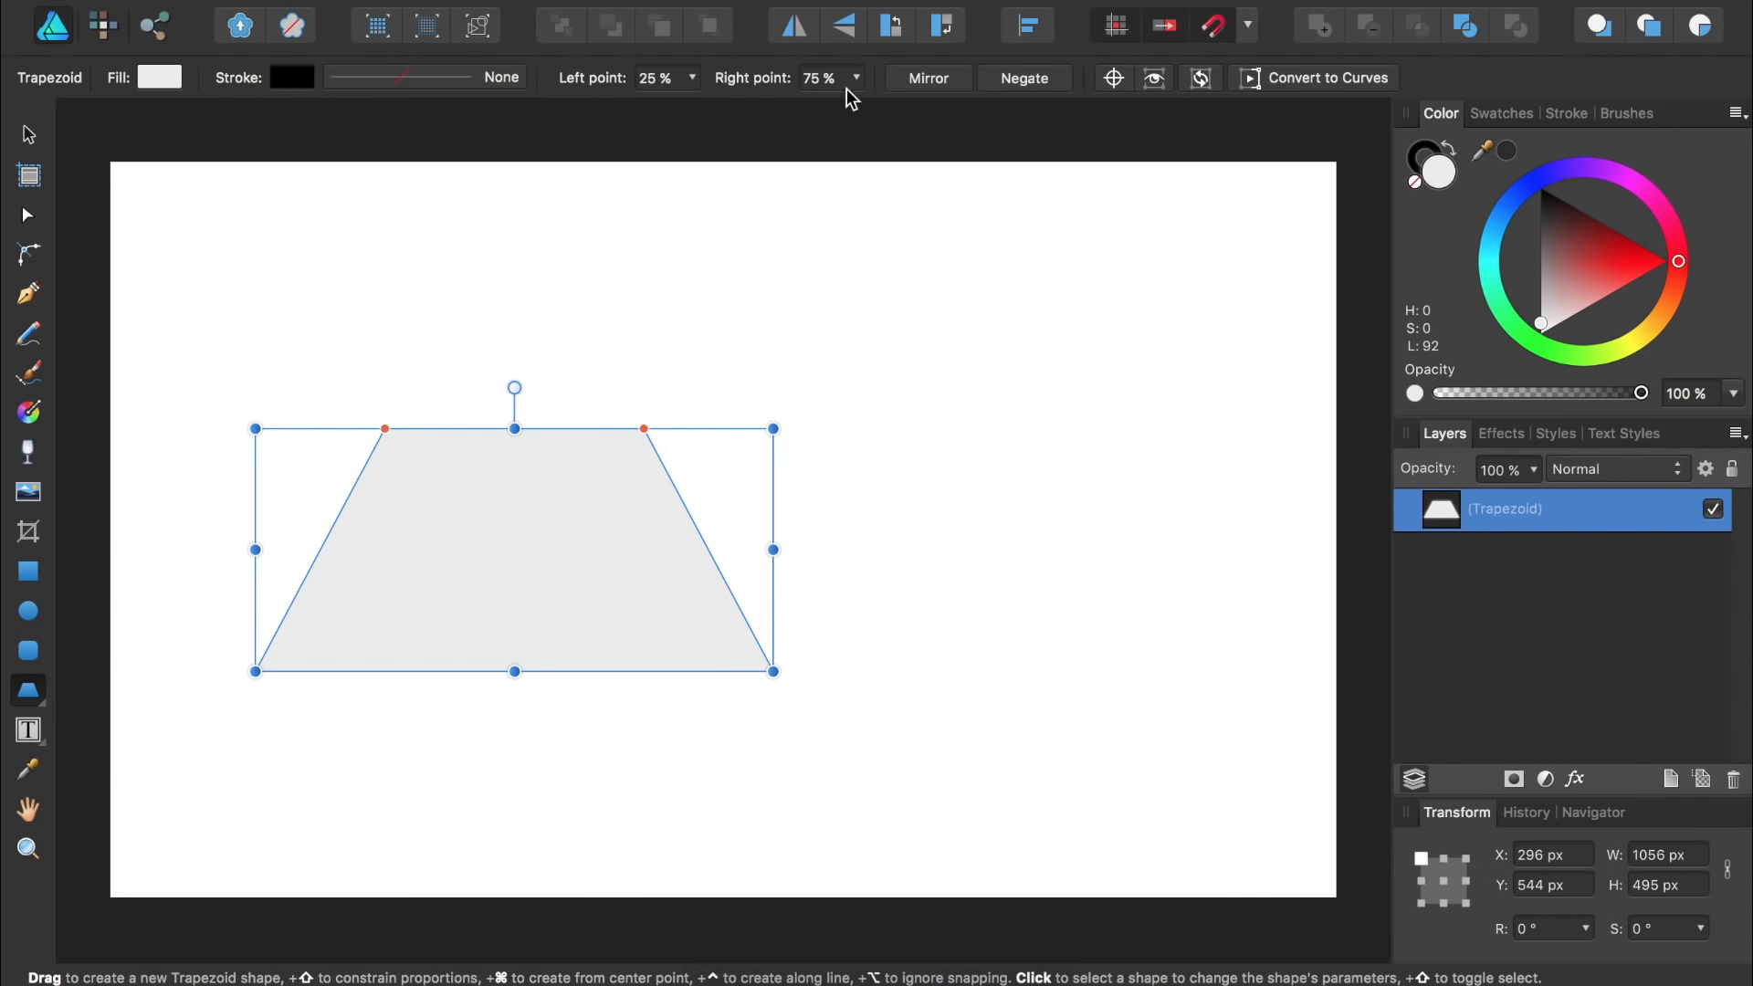
left_click(849, 30)
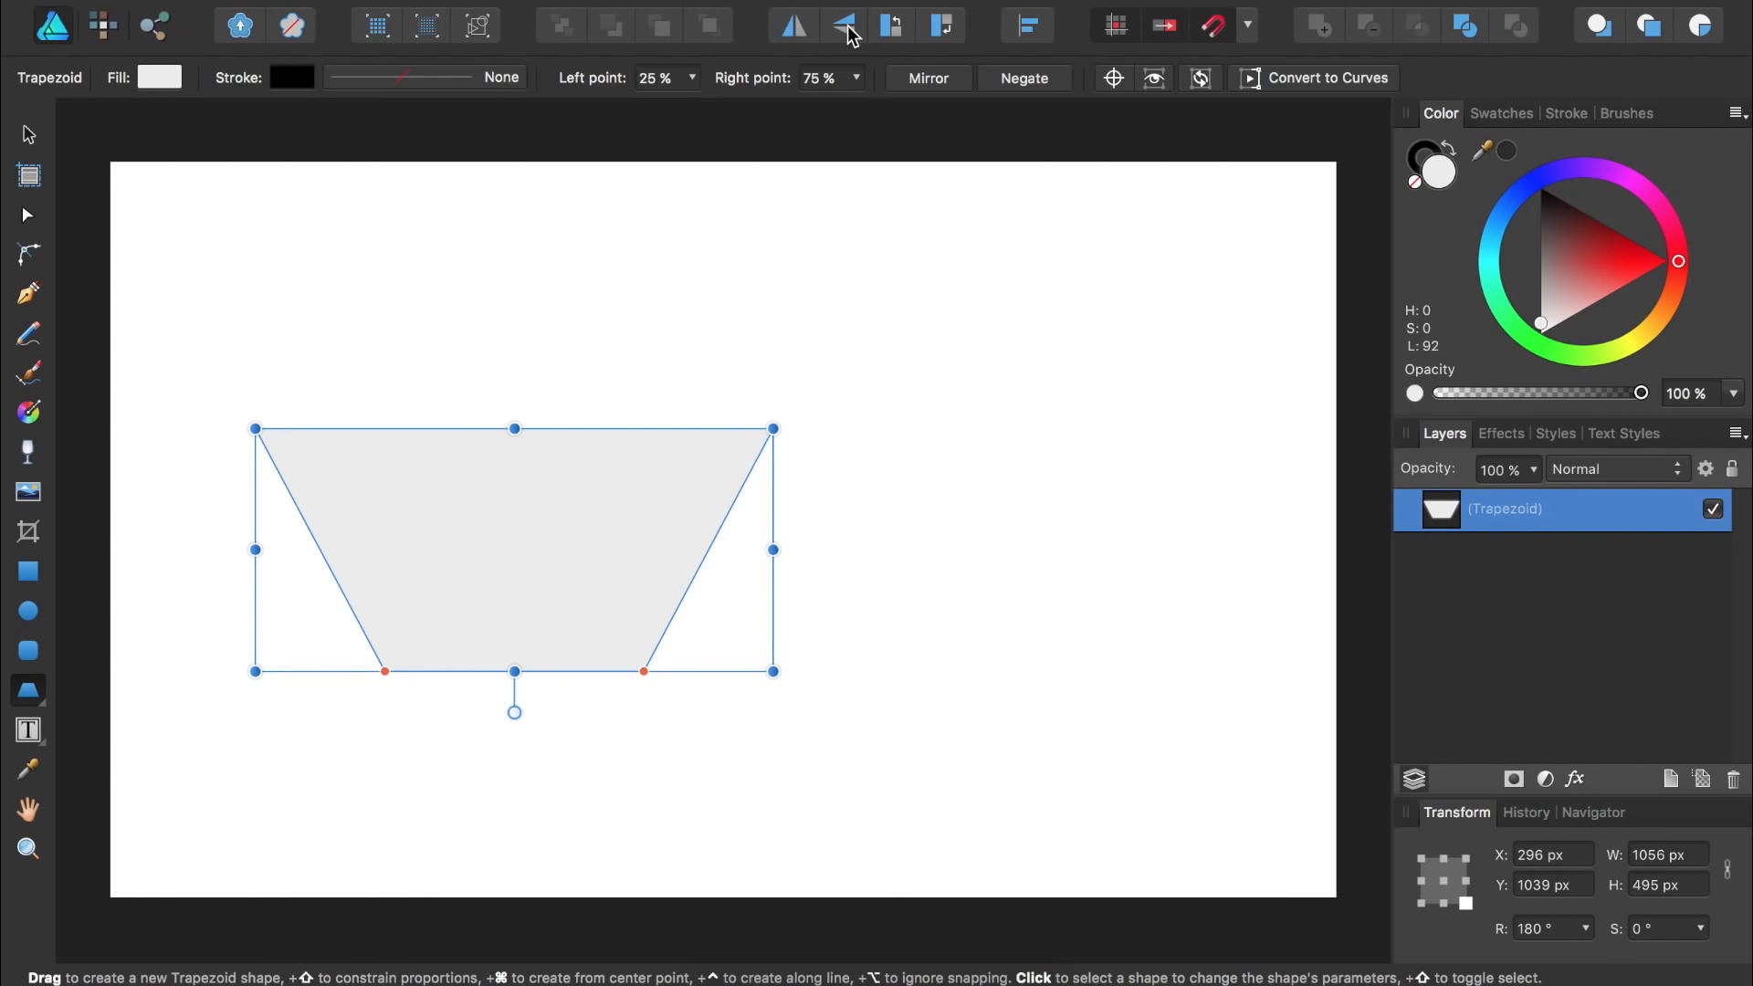
- Remove the trapezoid's stroke colour and fill it with a bluish mid grey of about H 247, S 4, L 47
left_click(1426, 165)
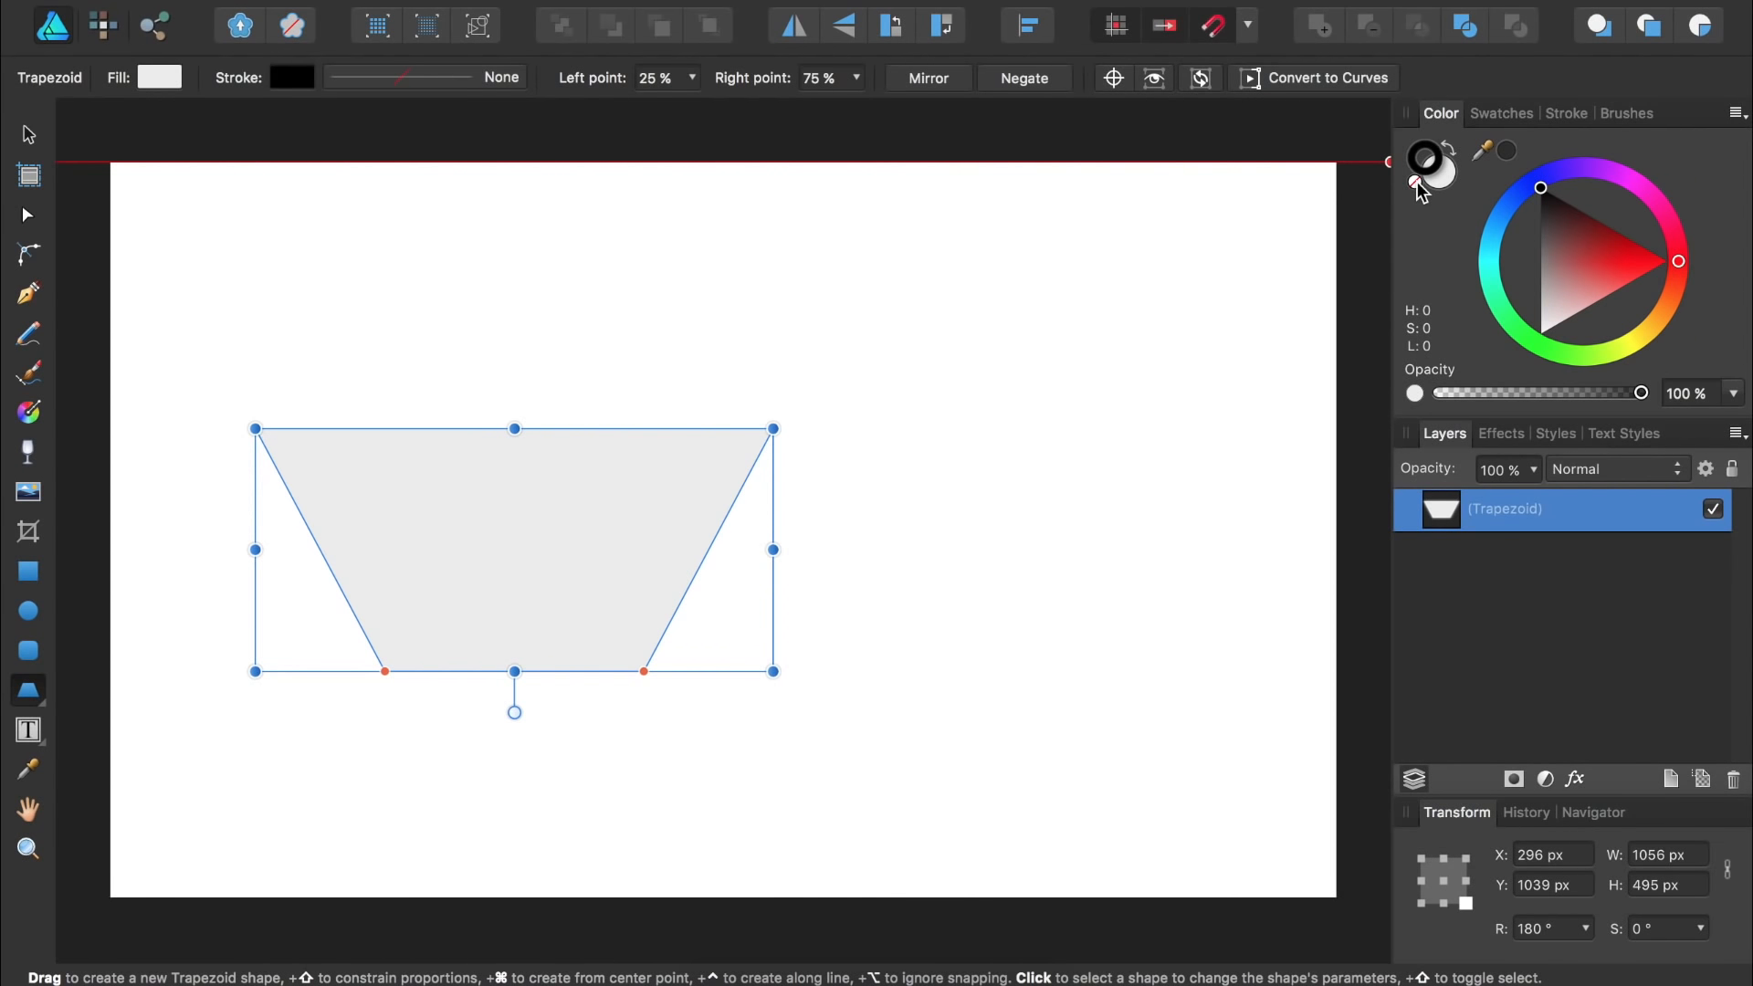
left_click(1416, 184)
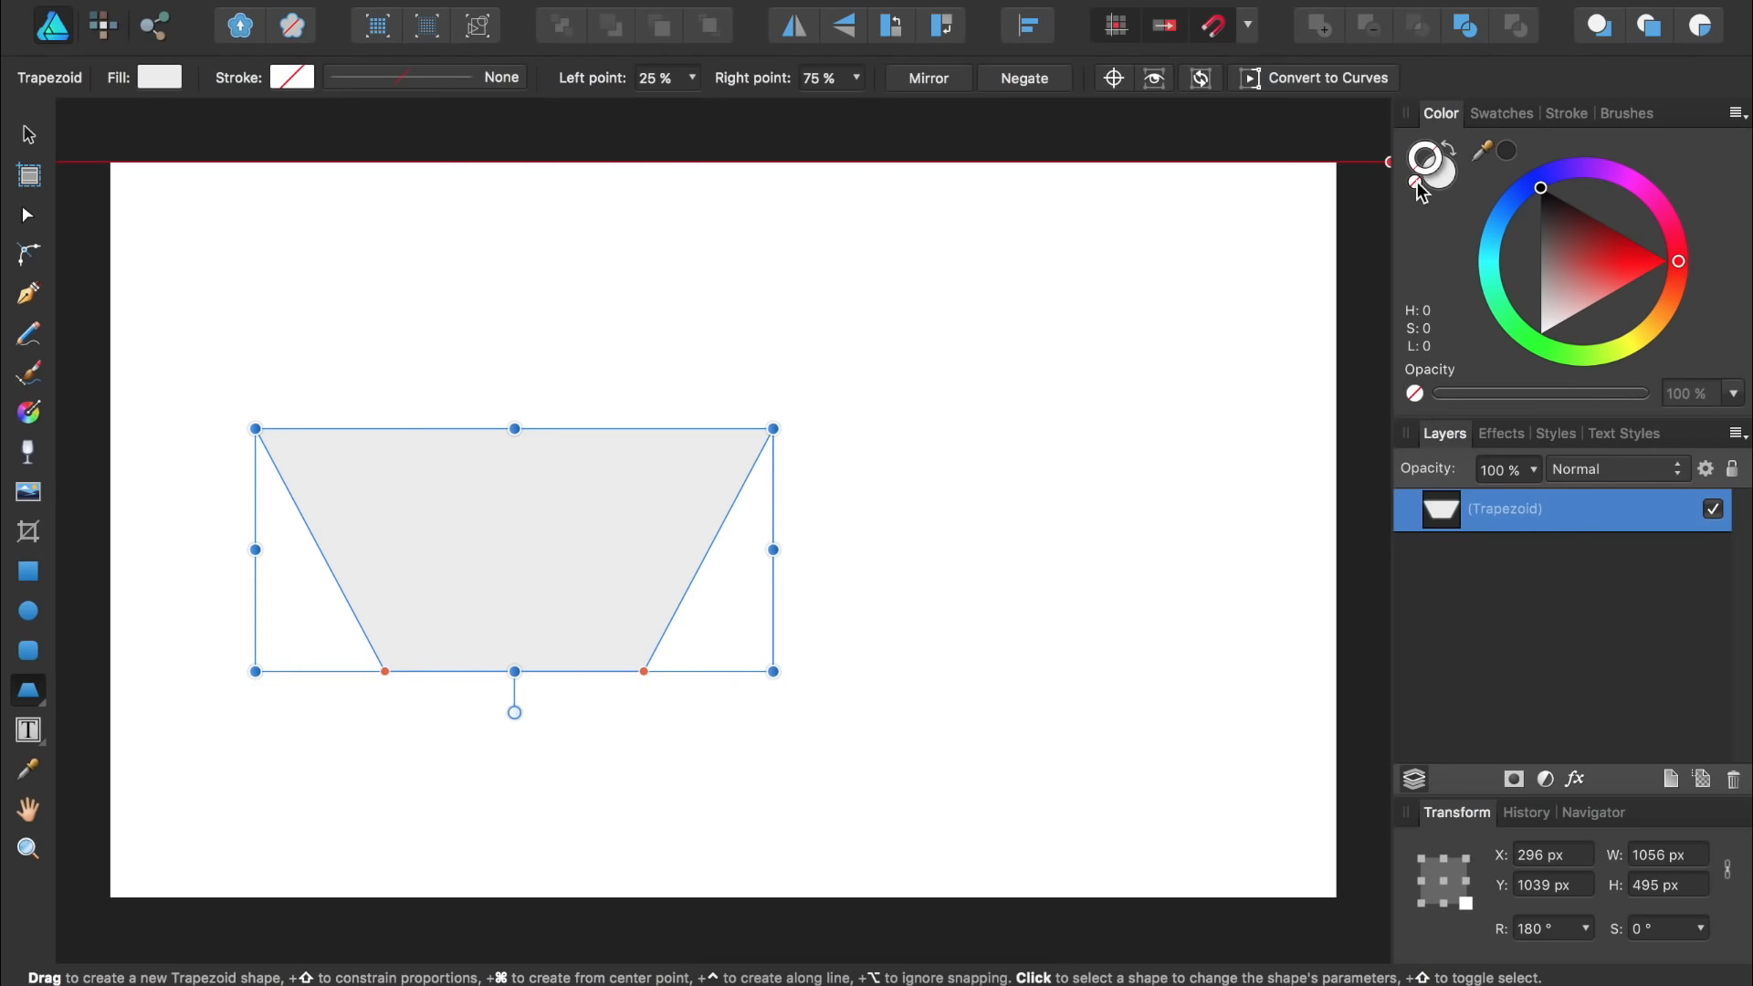
left_click(1447, 187)
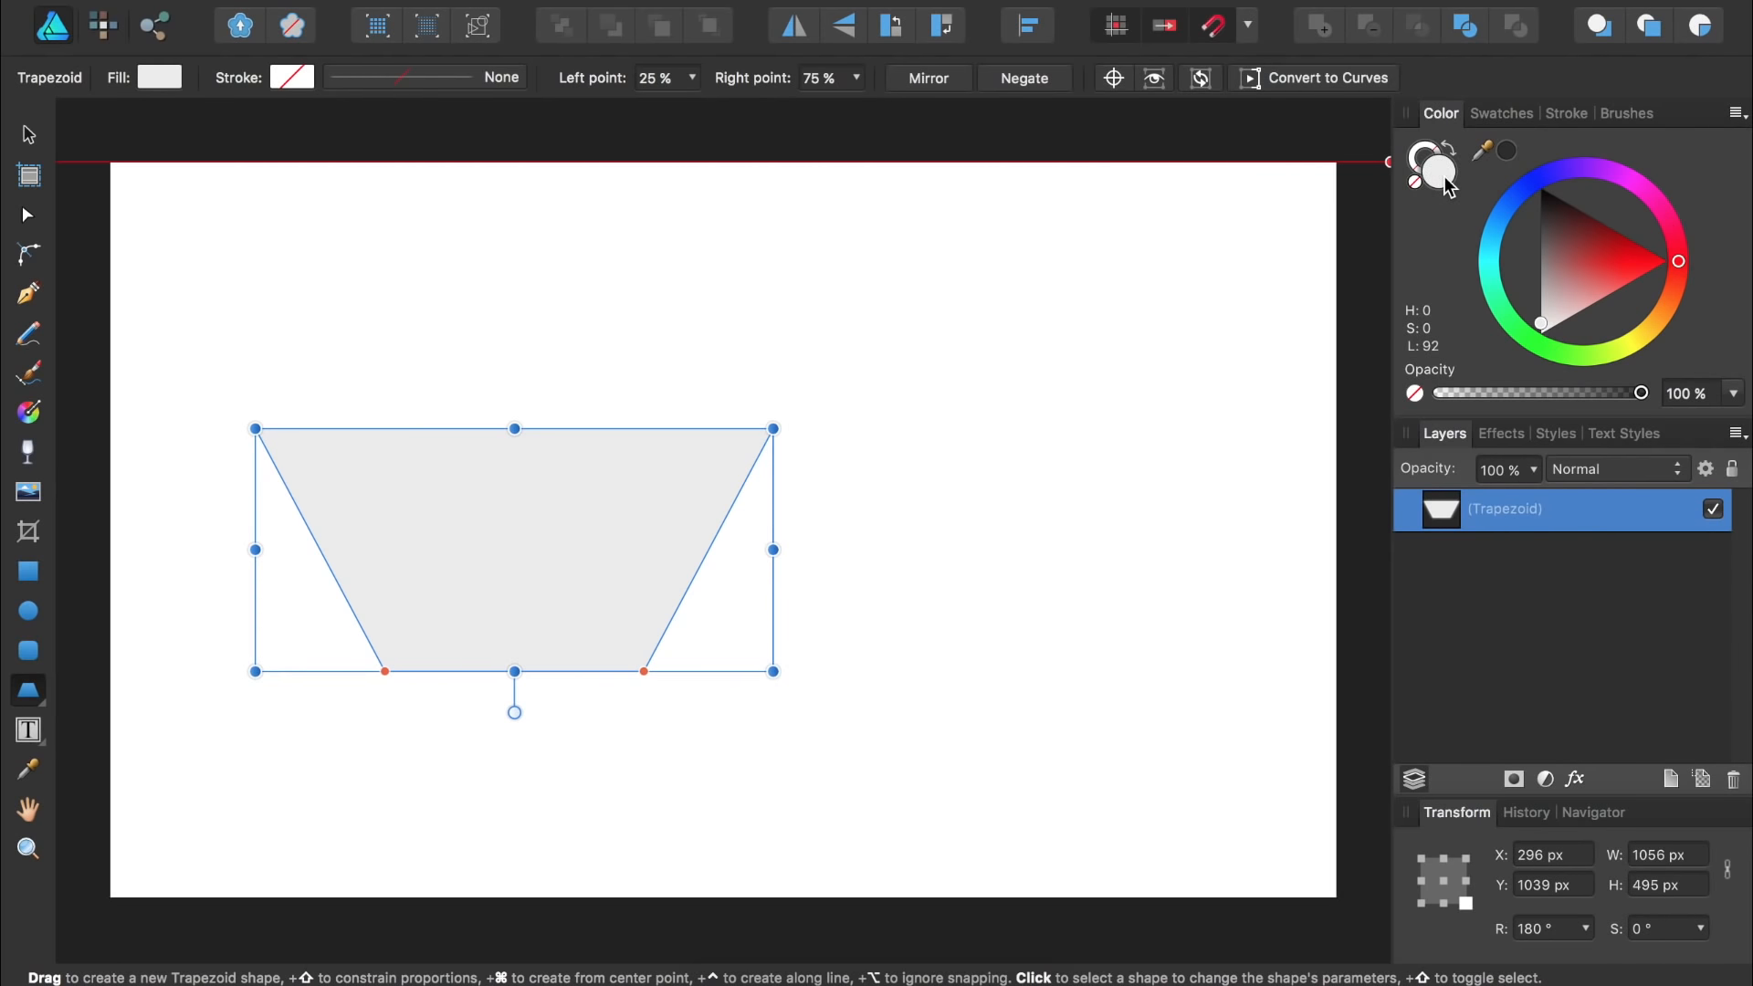
left_click(1545, 173)
mouse_move(1570, 253)
left_mouse_down()
mouse_move(1557, 309)
mouse_move(1593, 299)
left_mouse_up()
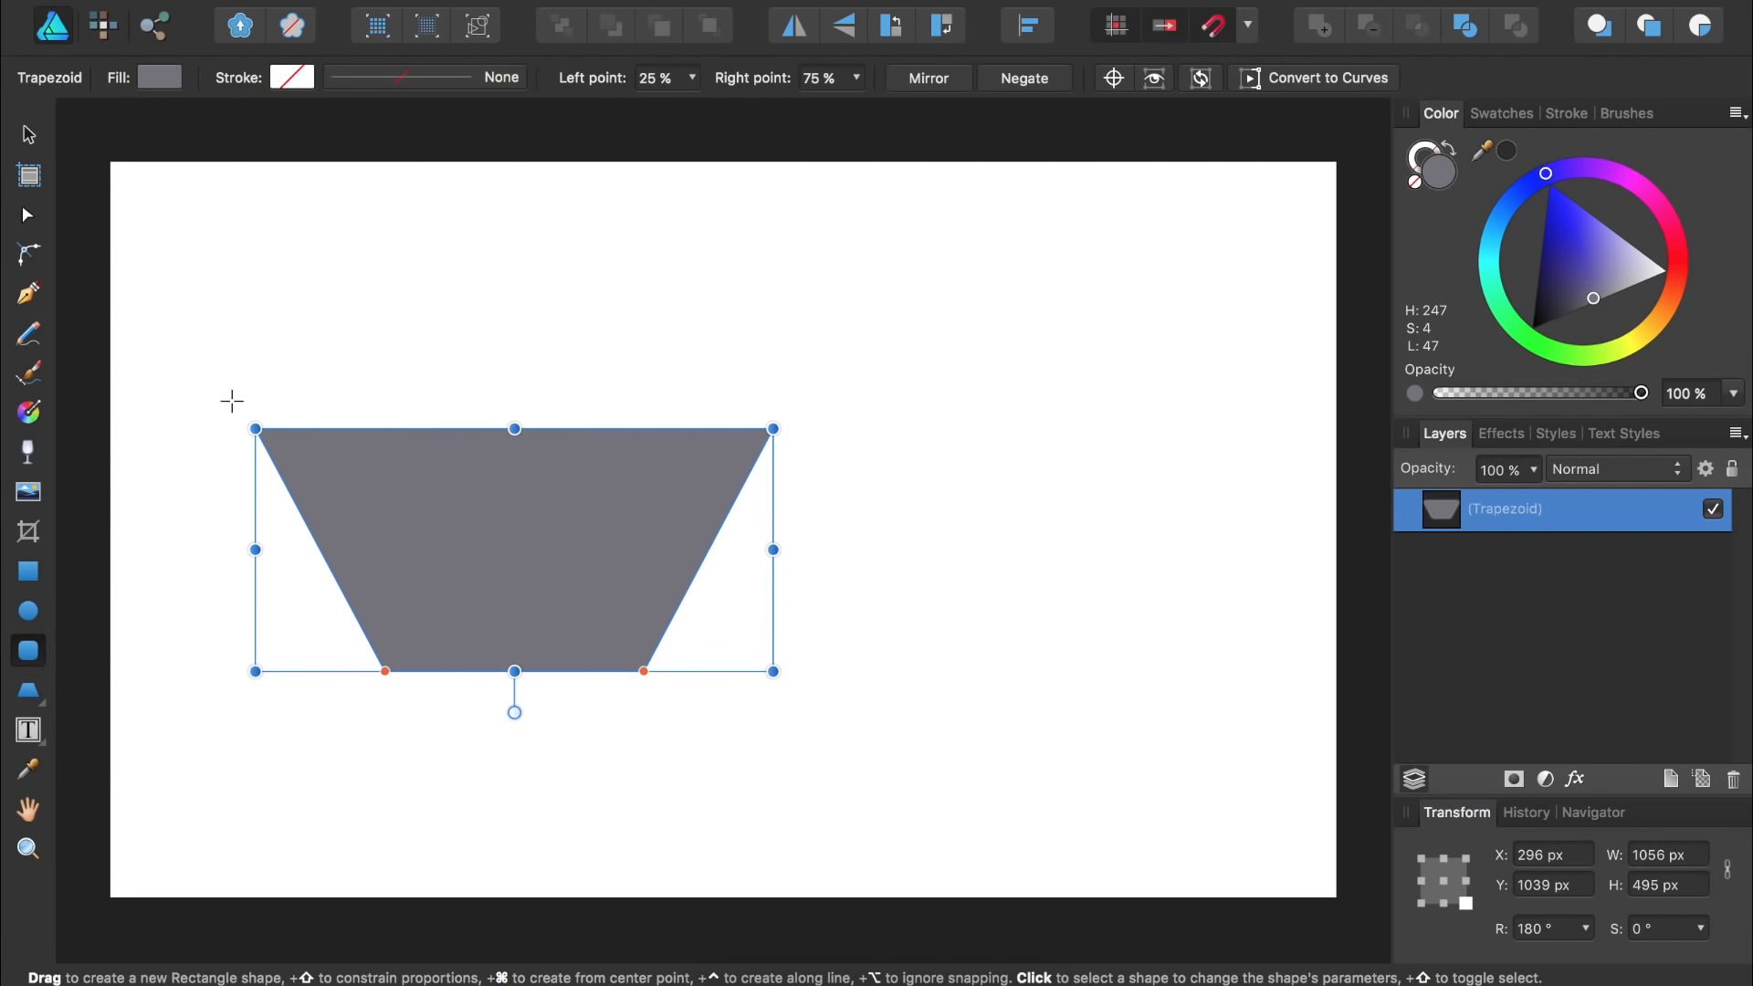
- Add a rounded rectangle rim about 1220 × 151 px with 50 % corners, centred over the trapezoid's upper edge
left_click_drag(233, 394, 830, 467)
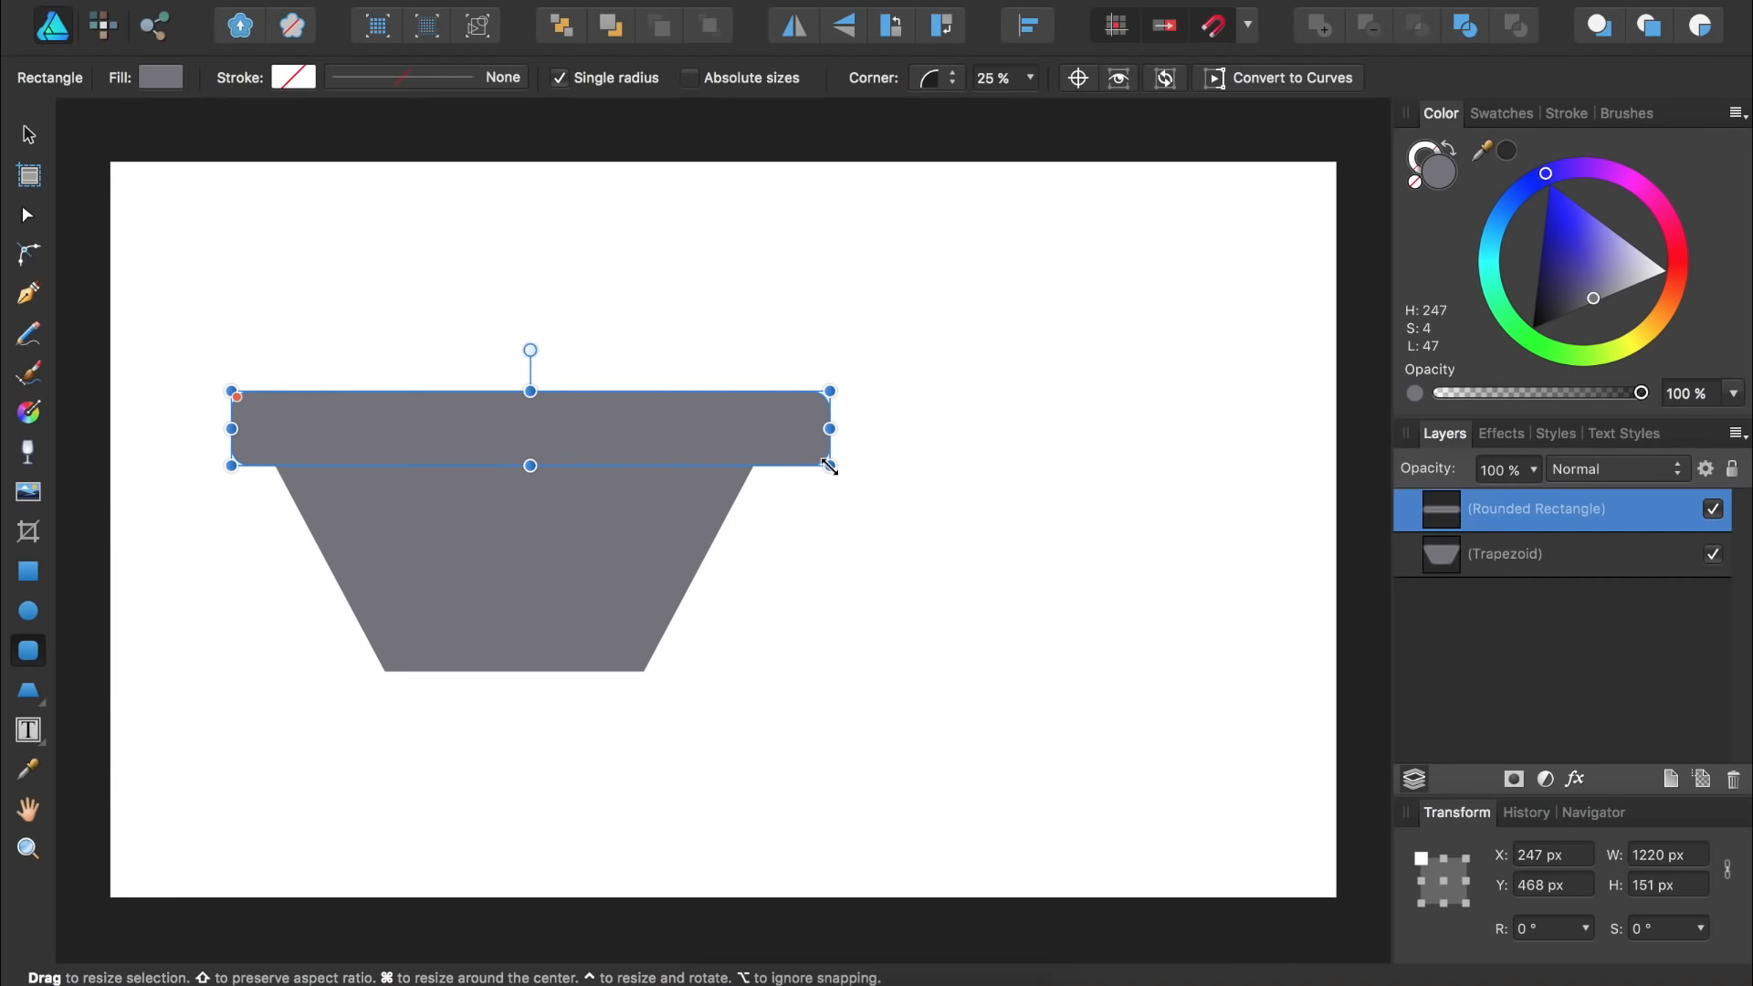
left_click_drag(241, 400, 273, 410)
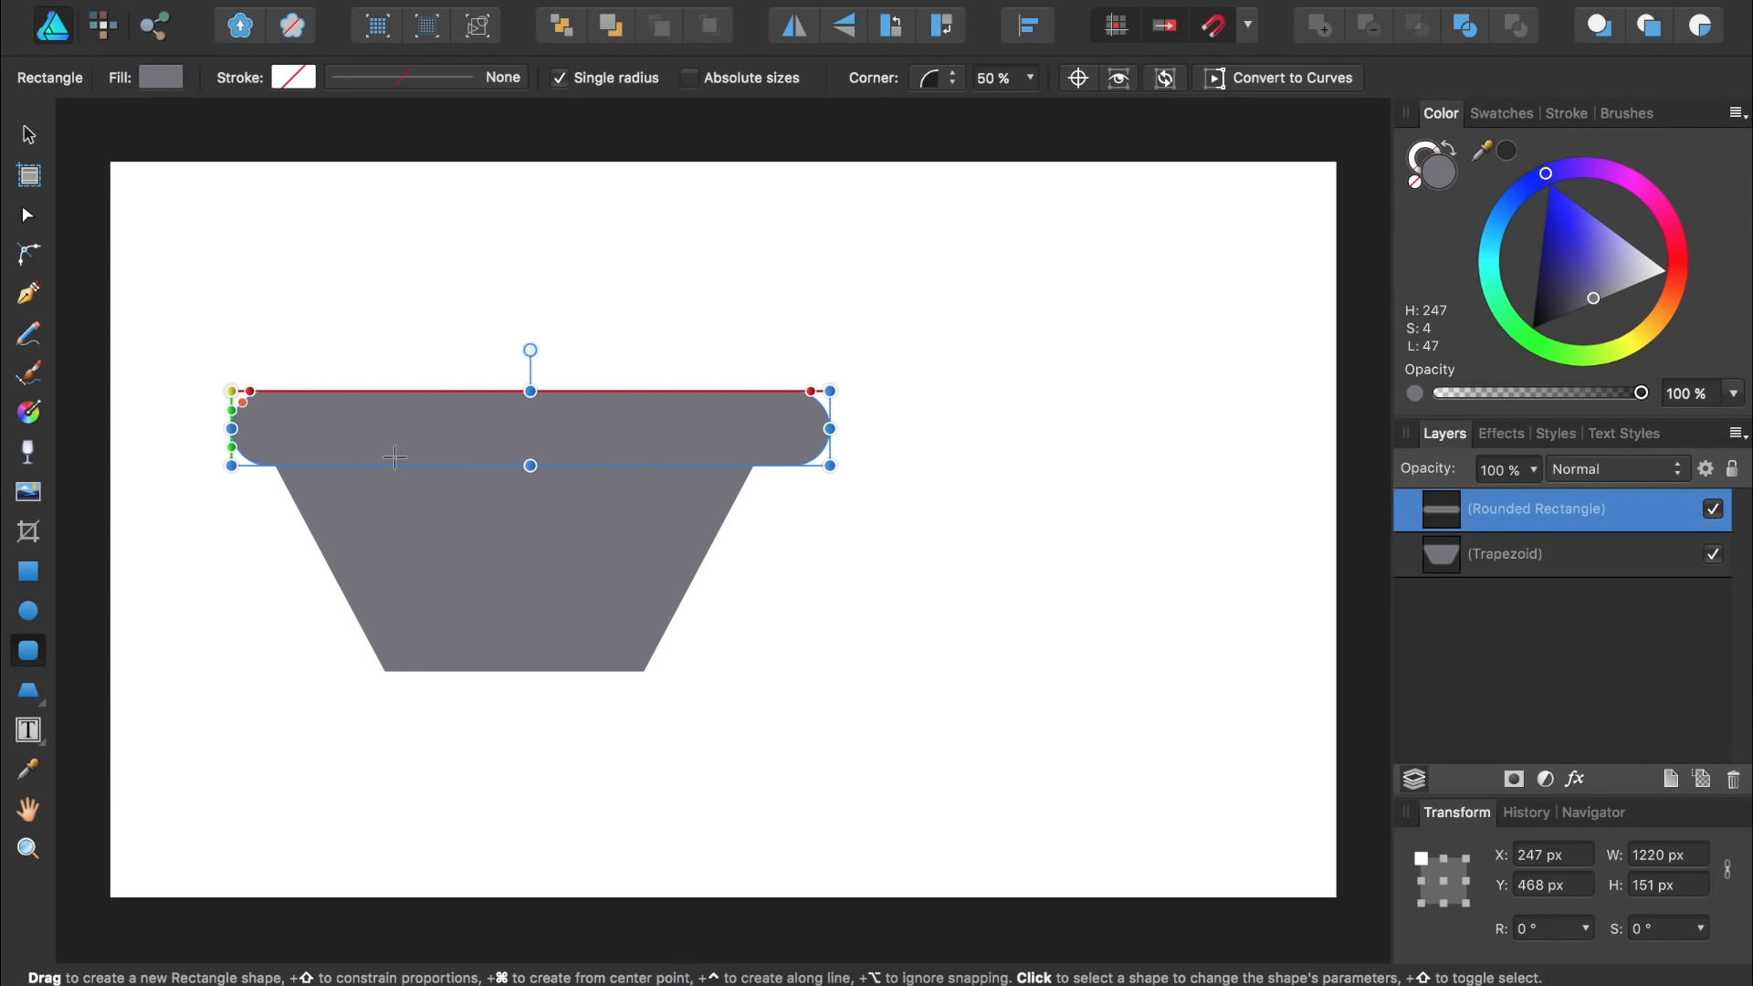
left_click_drag(390, 466, 383, 467)
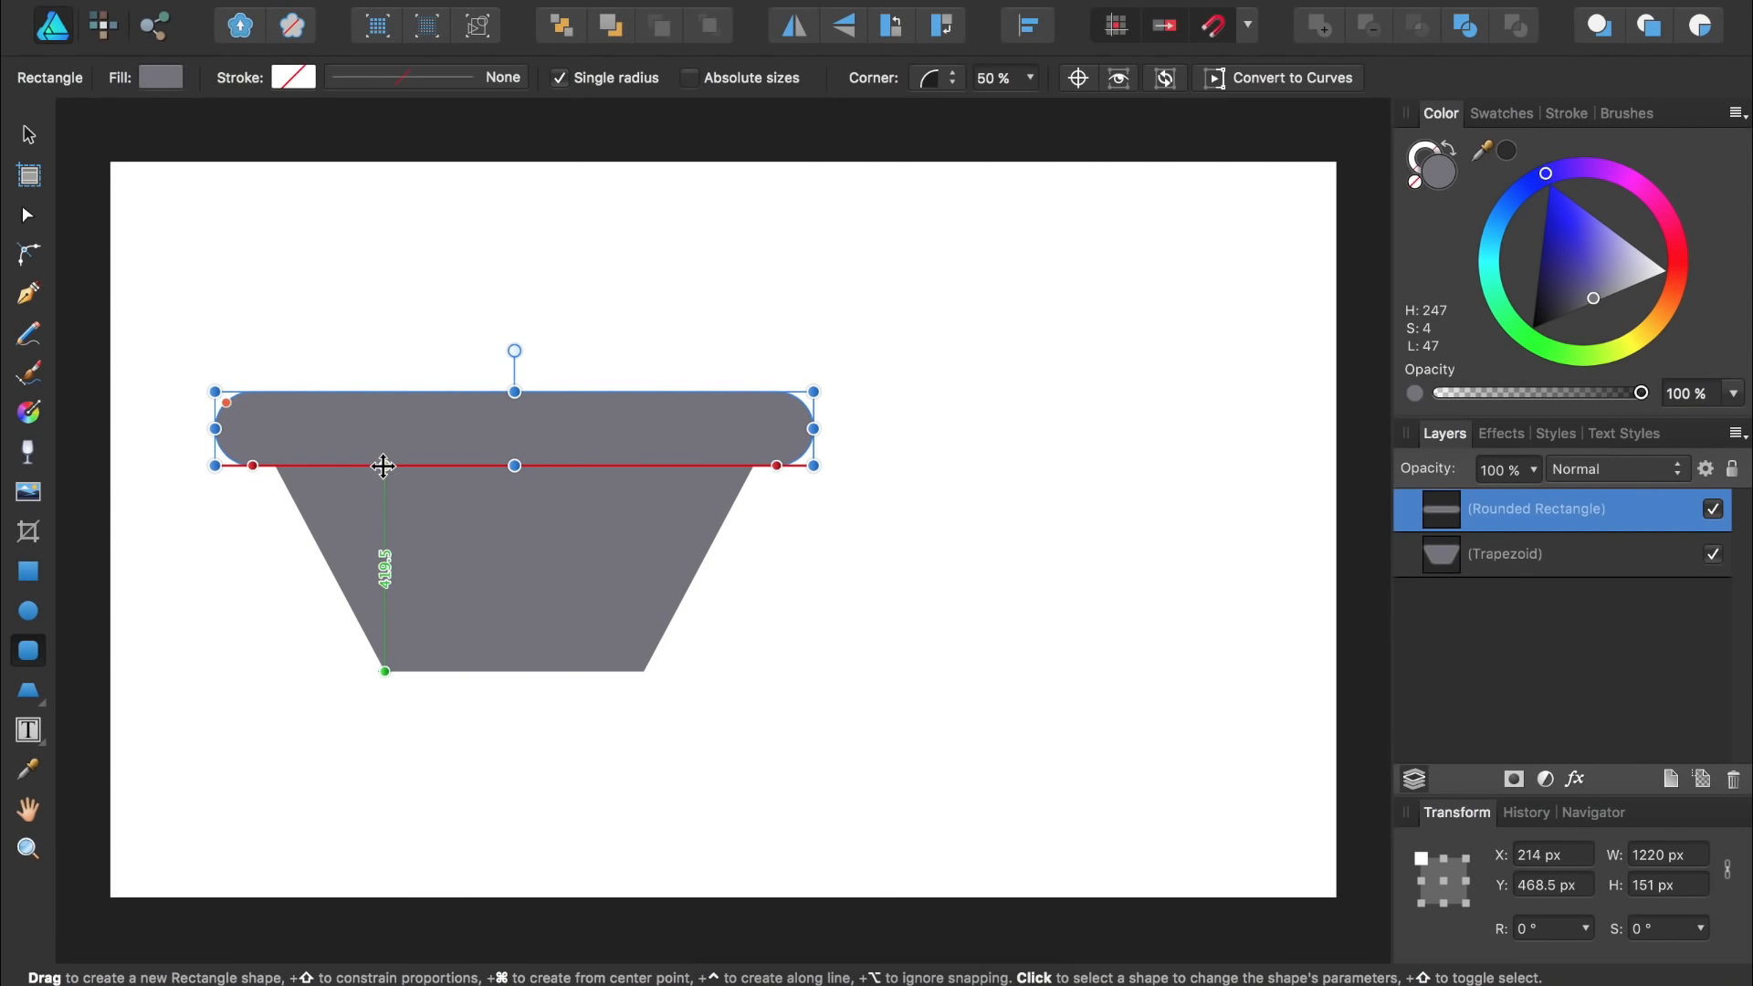
left_click_drag(384, 466, 383, 466)
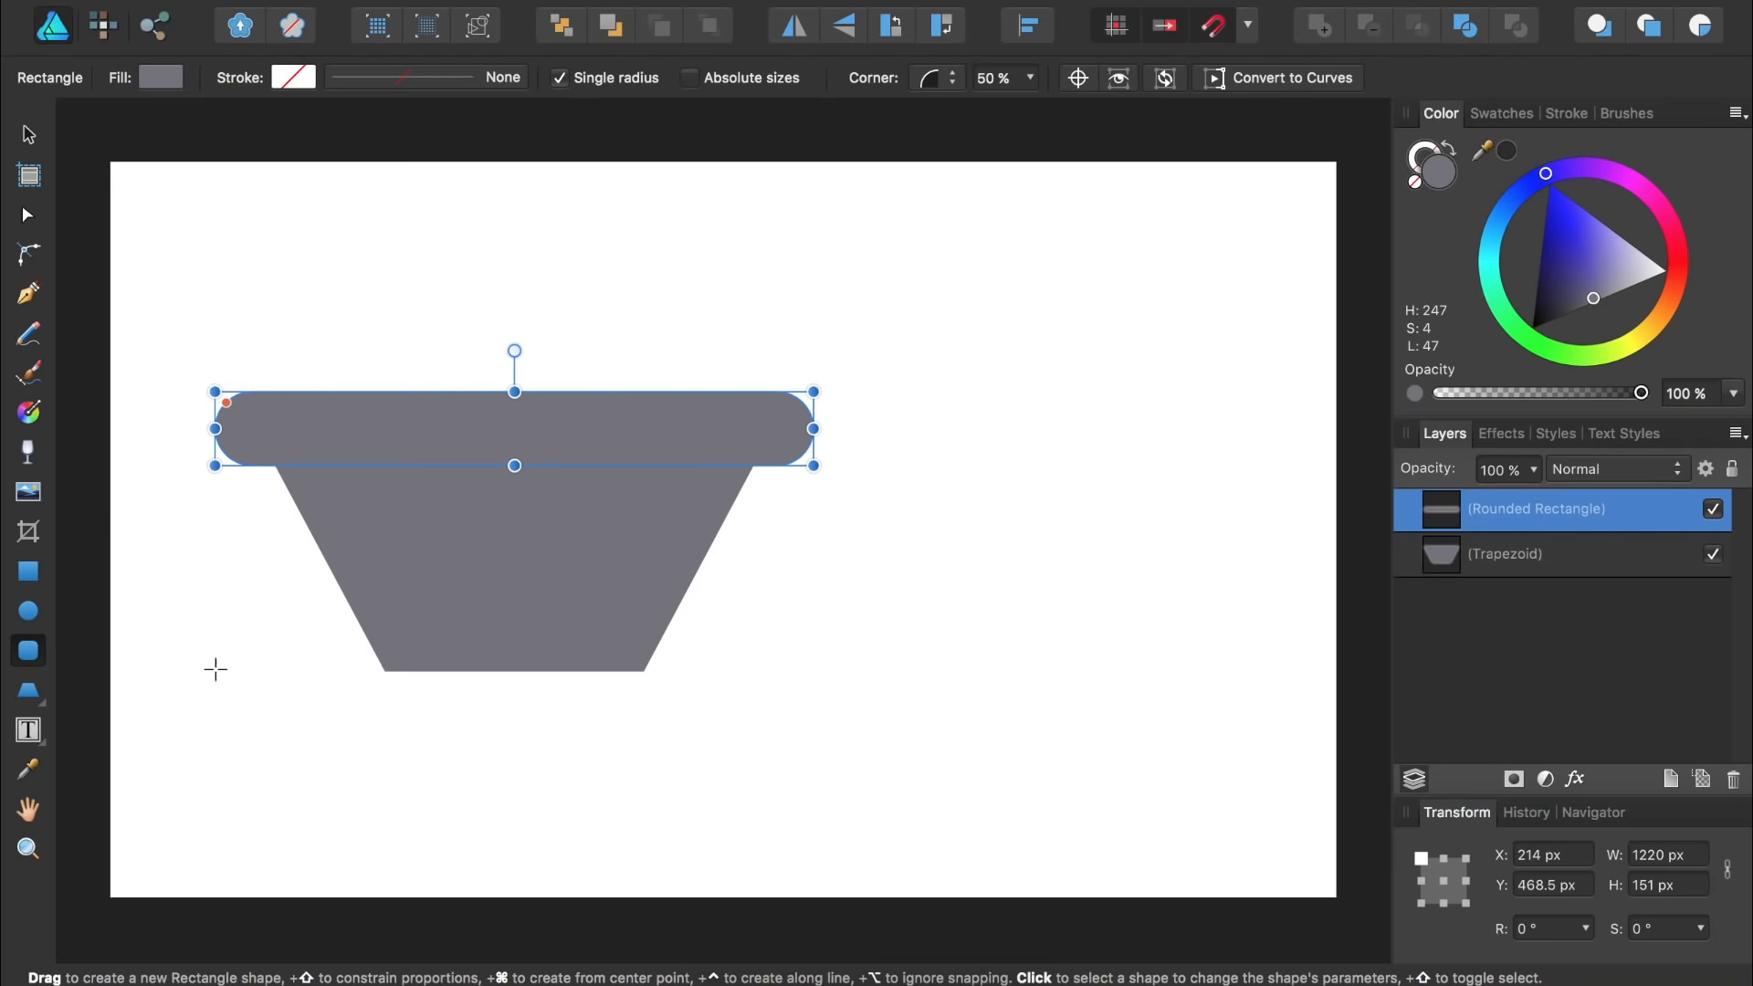
- Draw a triangle about 490 × 571 px beside the pot, set its top point to 0 %, and flip it vertically
left_click(26, 690)
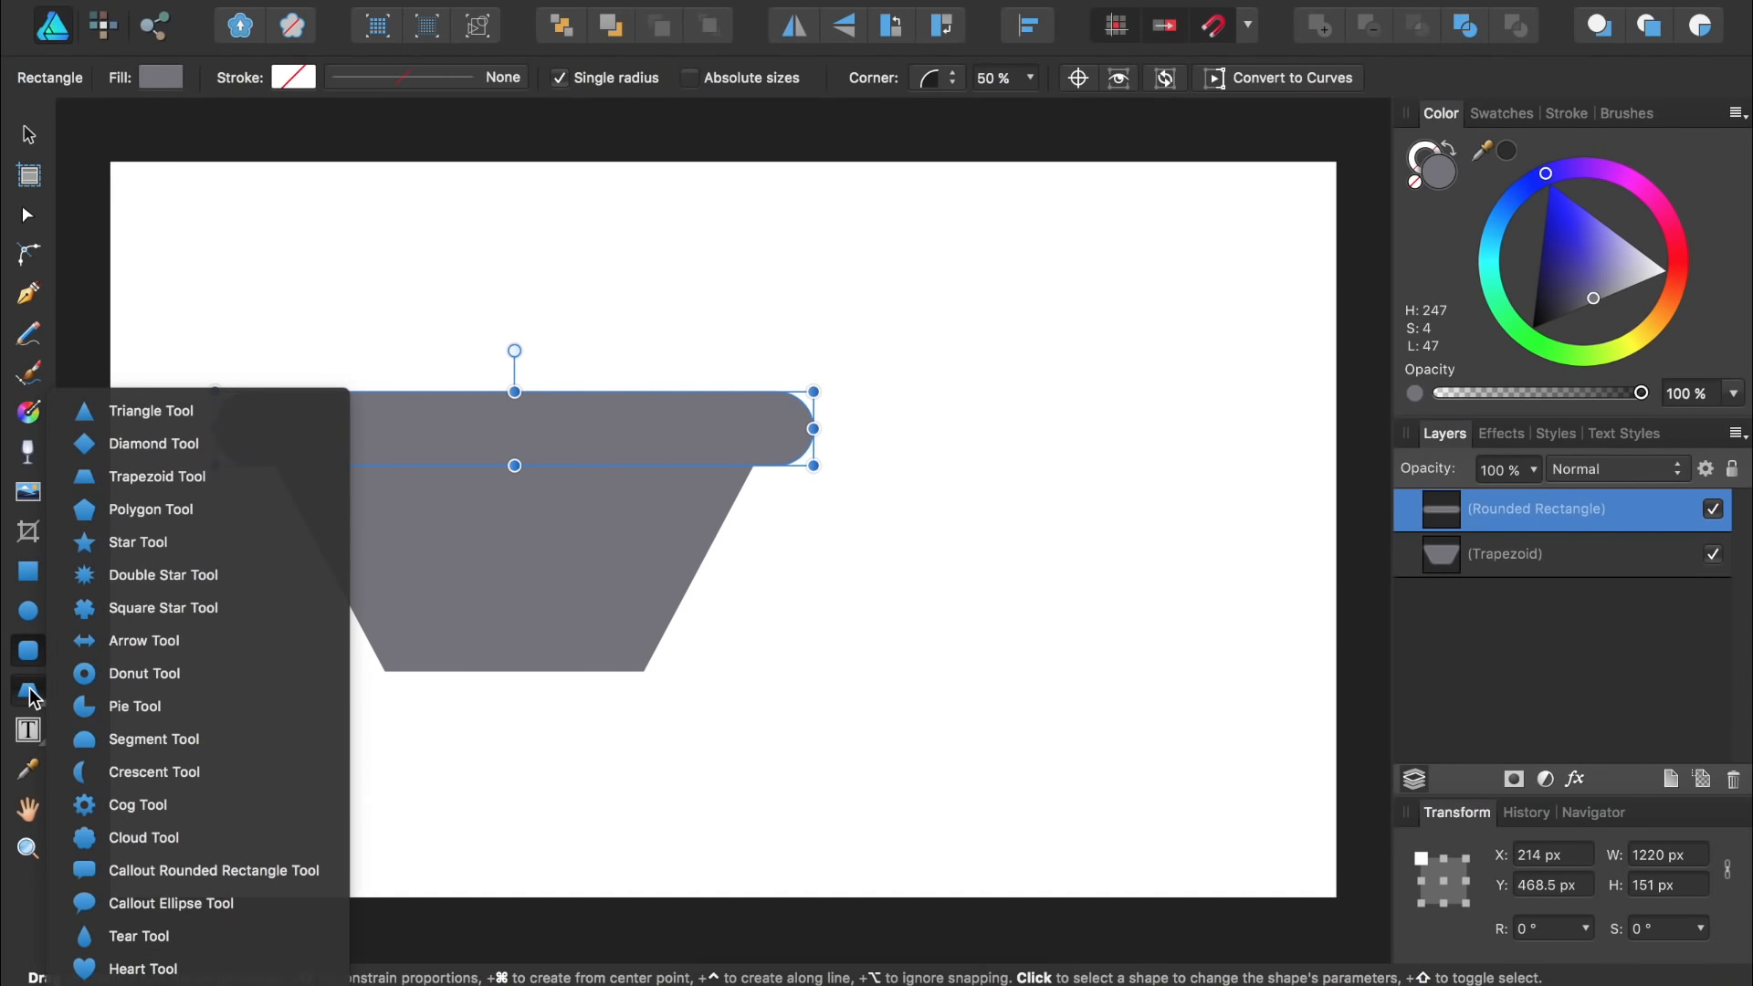
left_click(149, 412)
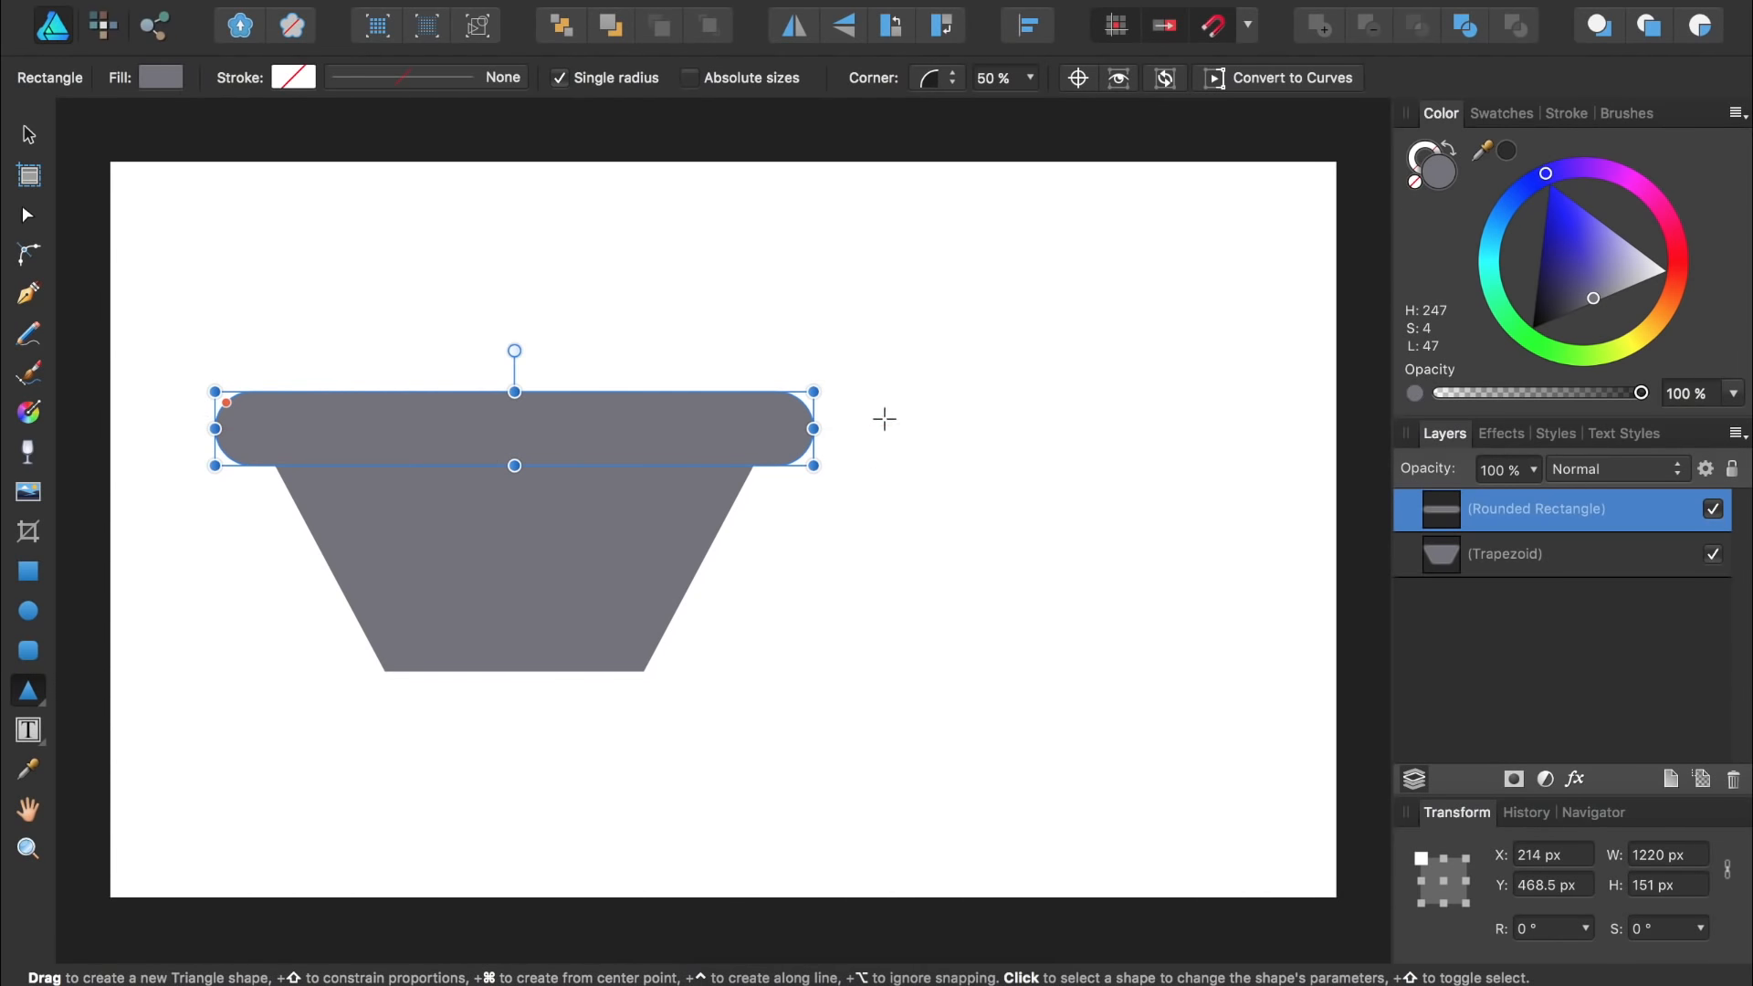
left_click_drag(884, 416, 1122, 694)
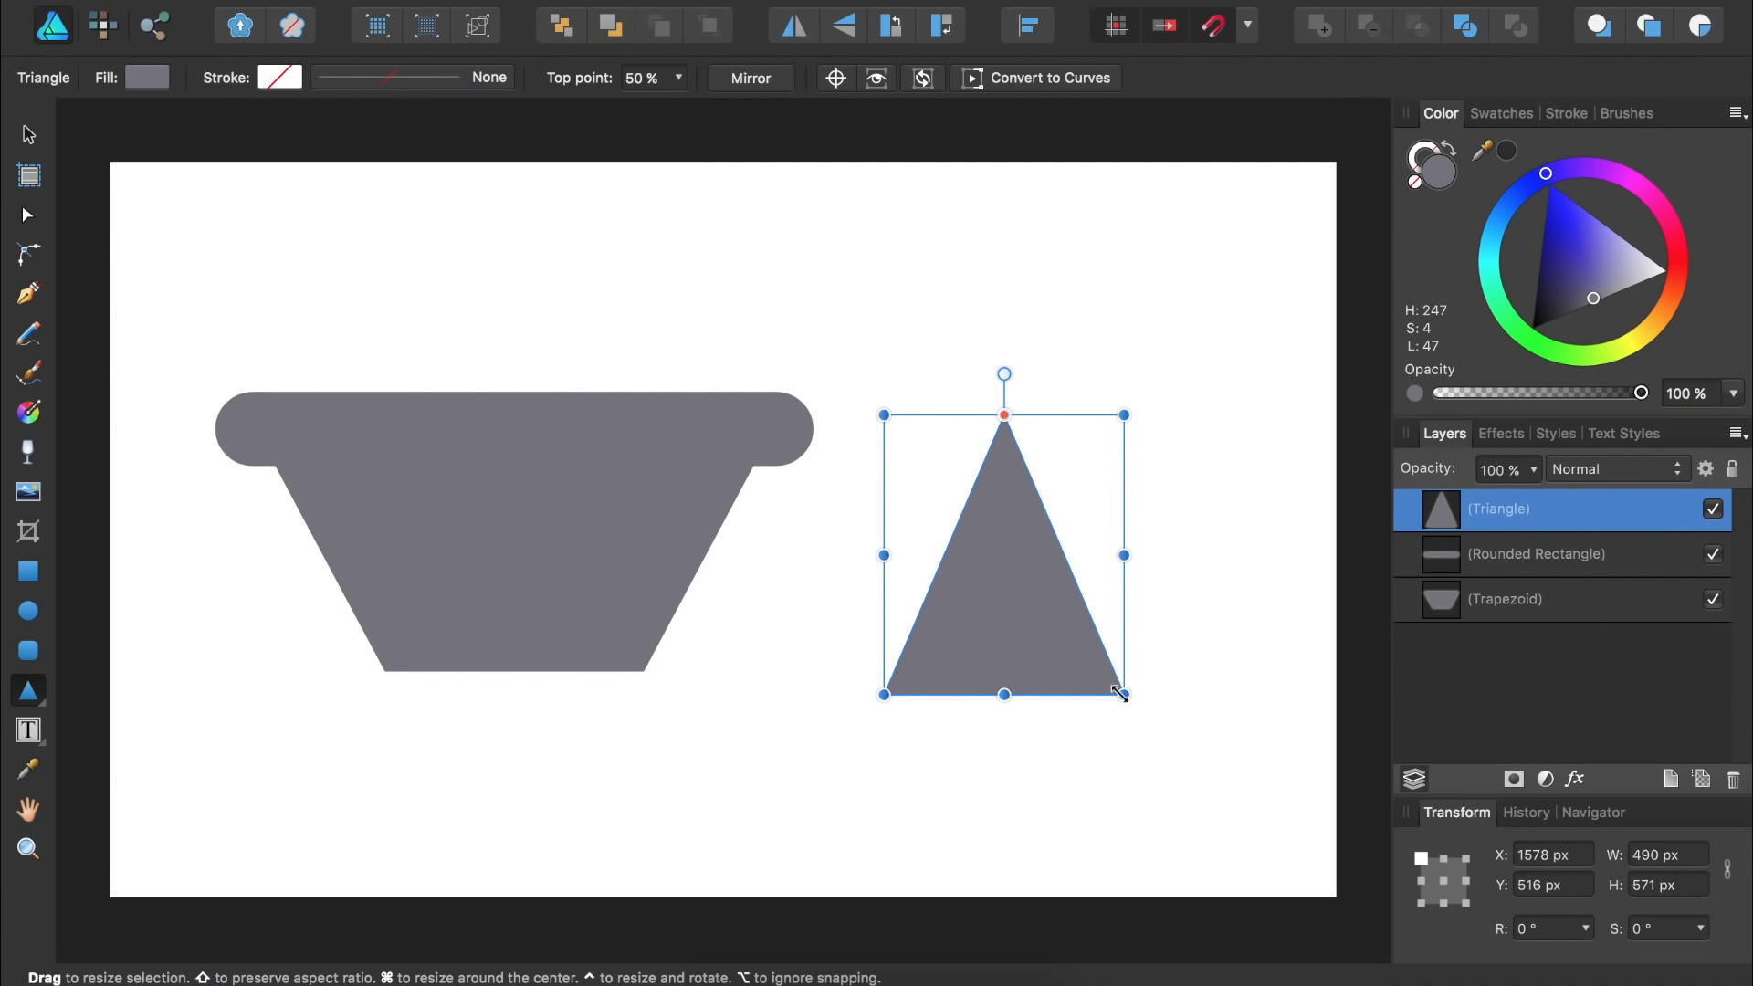
left_click_drag(1004, 415, 822, 439)
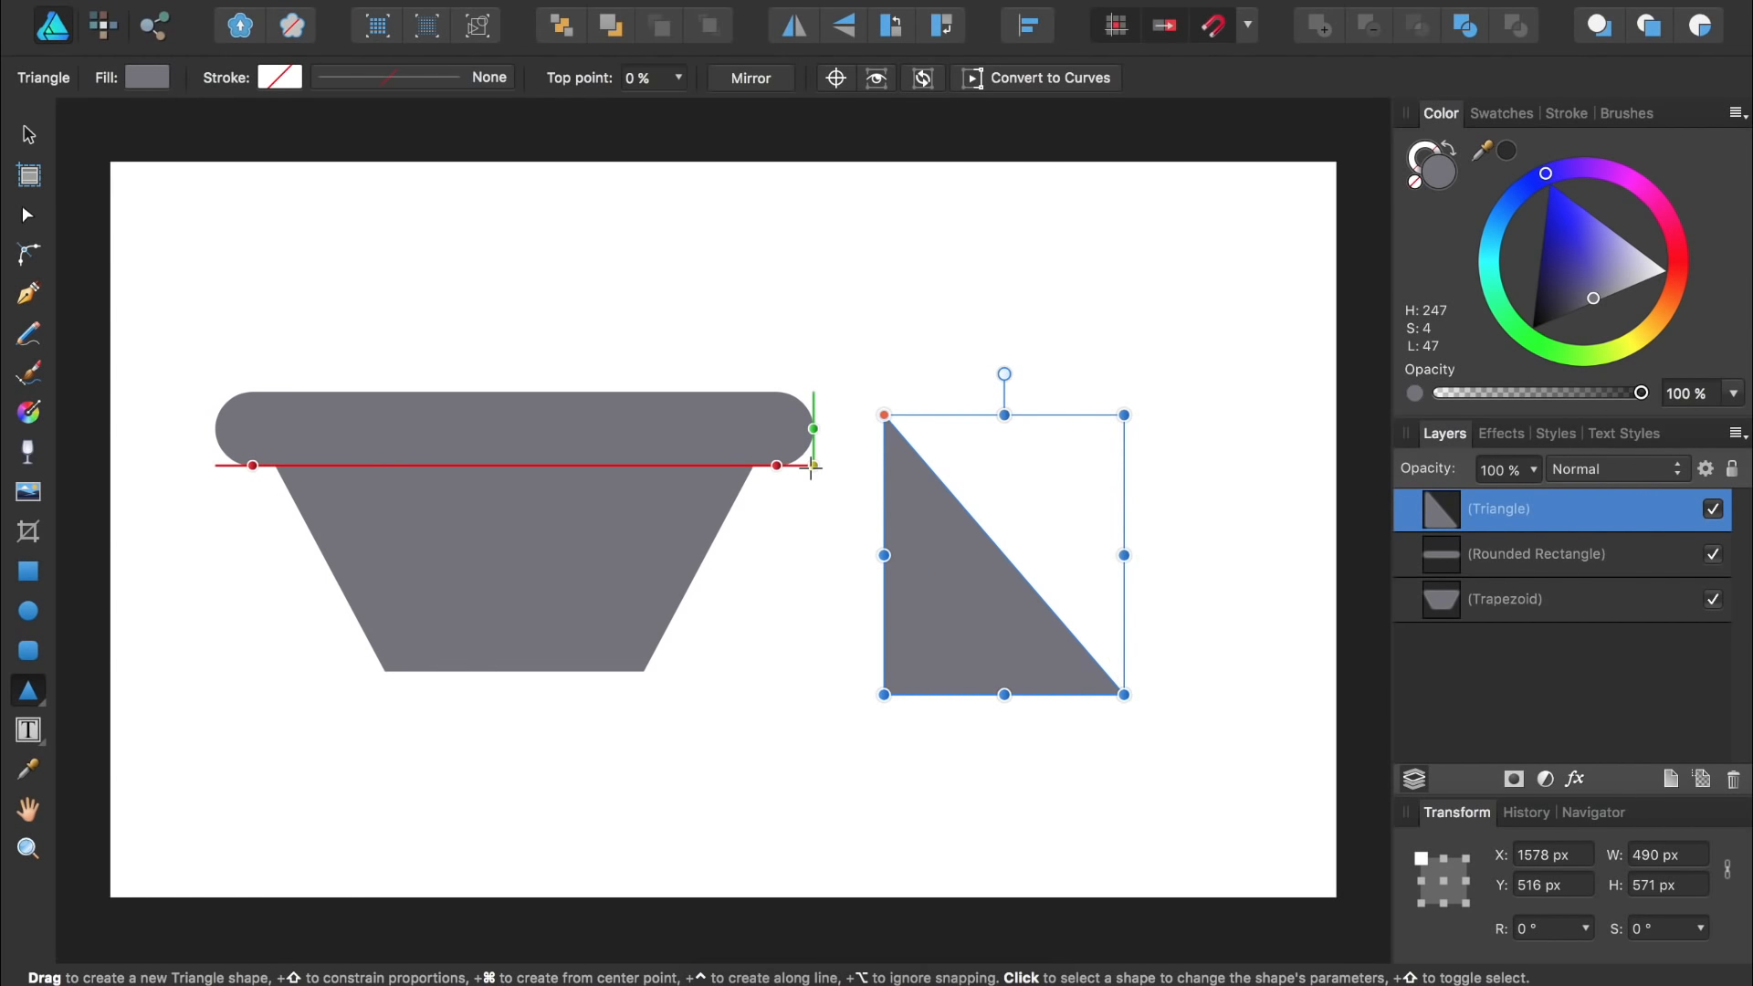
left_click(846, 29)
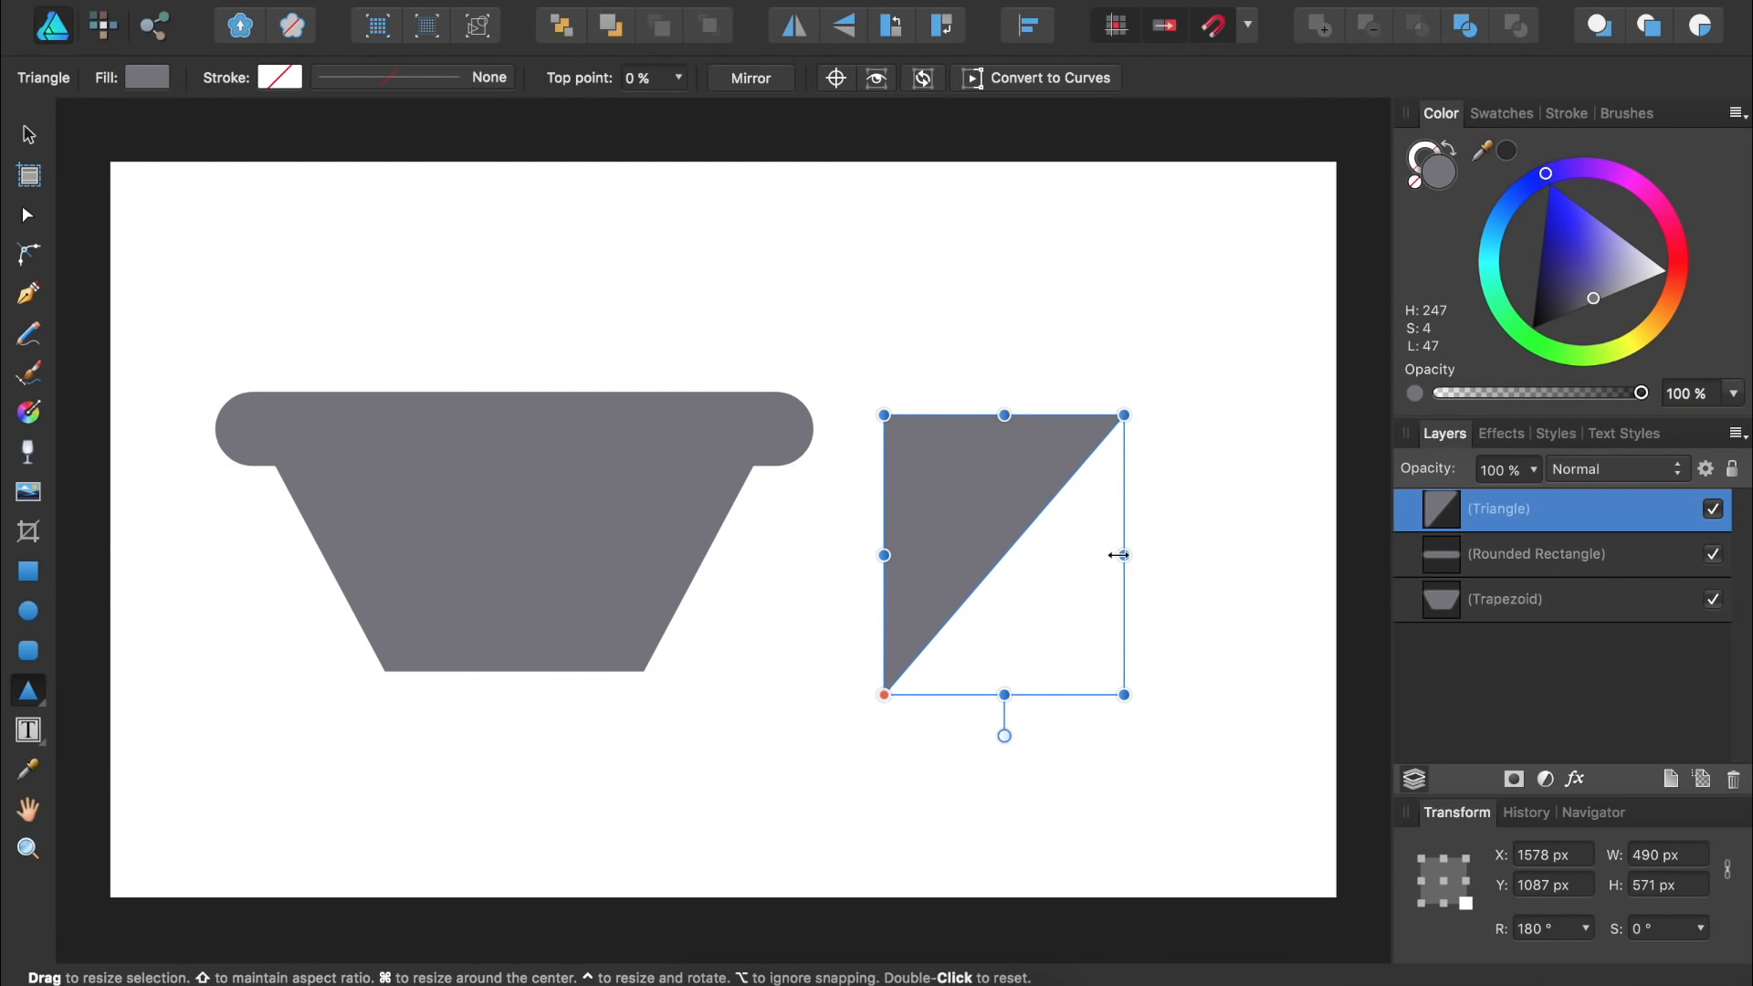
- Resize the triangle to about 860 × 409 px and darken its fill to about H 247, S 3, L 29
left_click_drag(1123, 555, 1305, 555)
left_click_drag(1095, 694, 1097, 617)
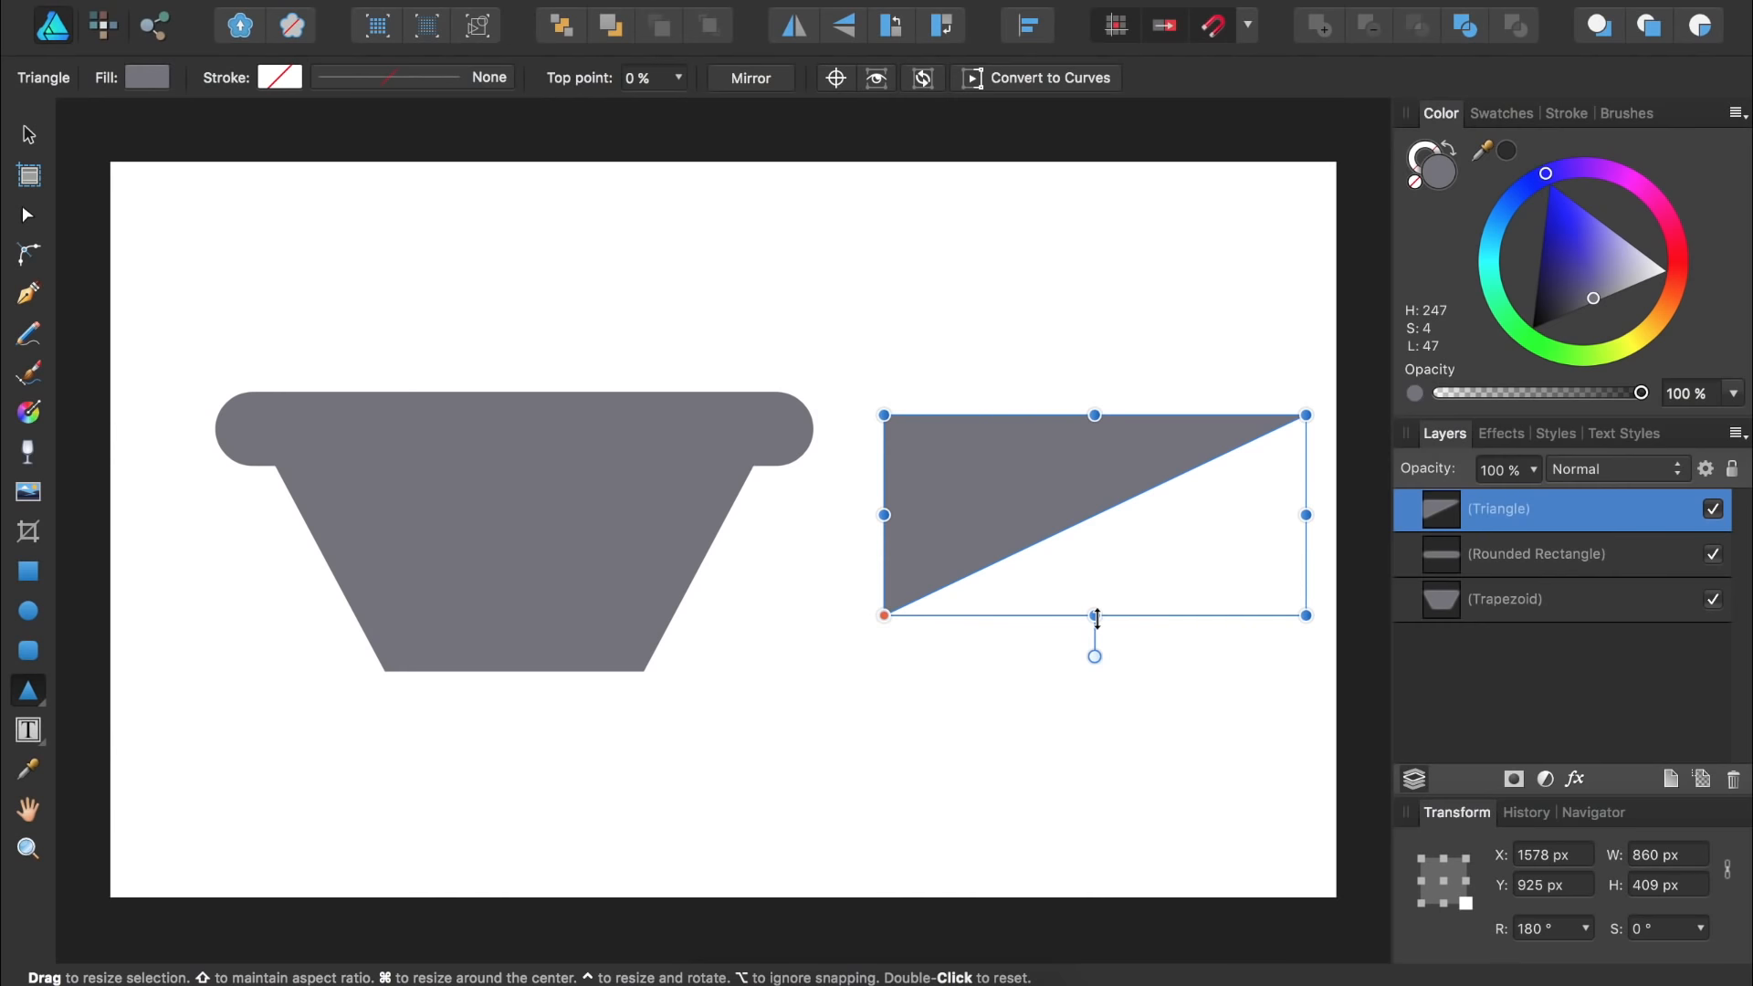
left_click_drag(1593, 298, 1571, 312)
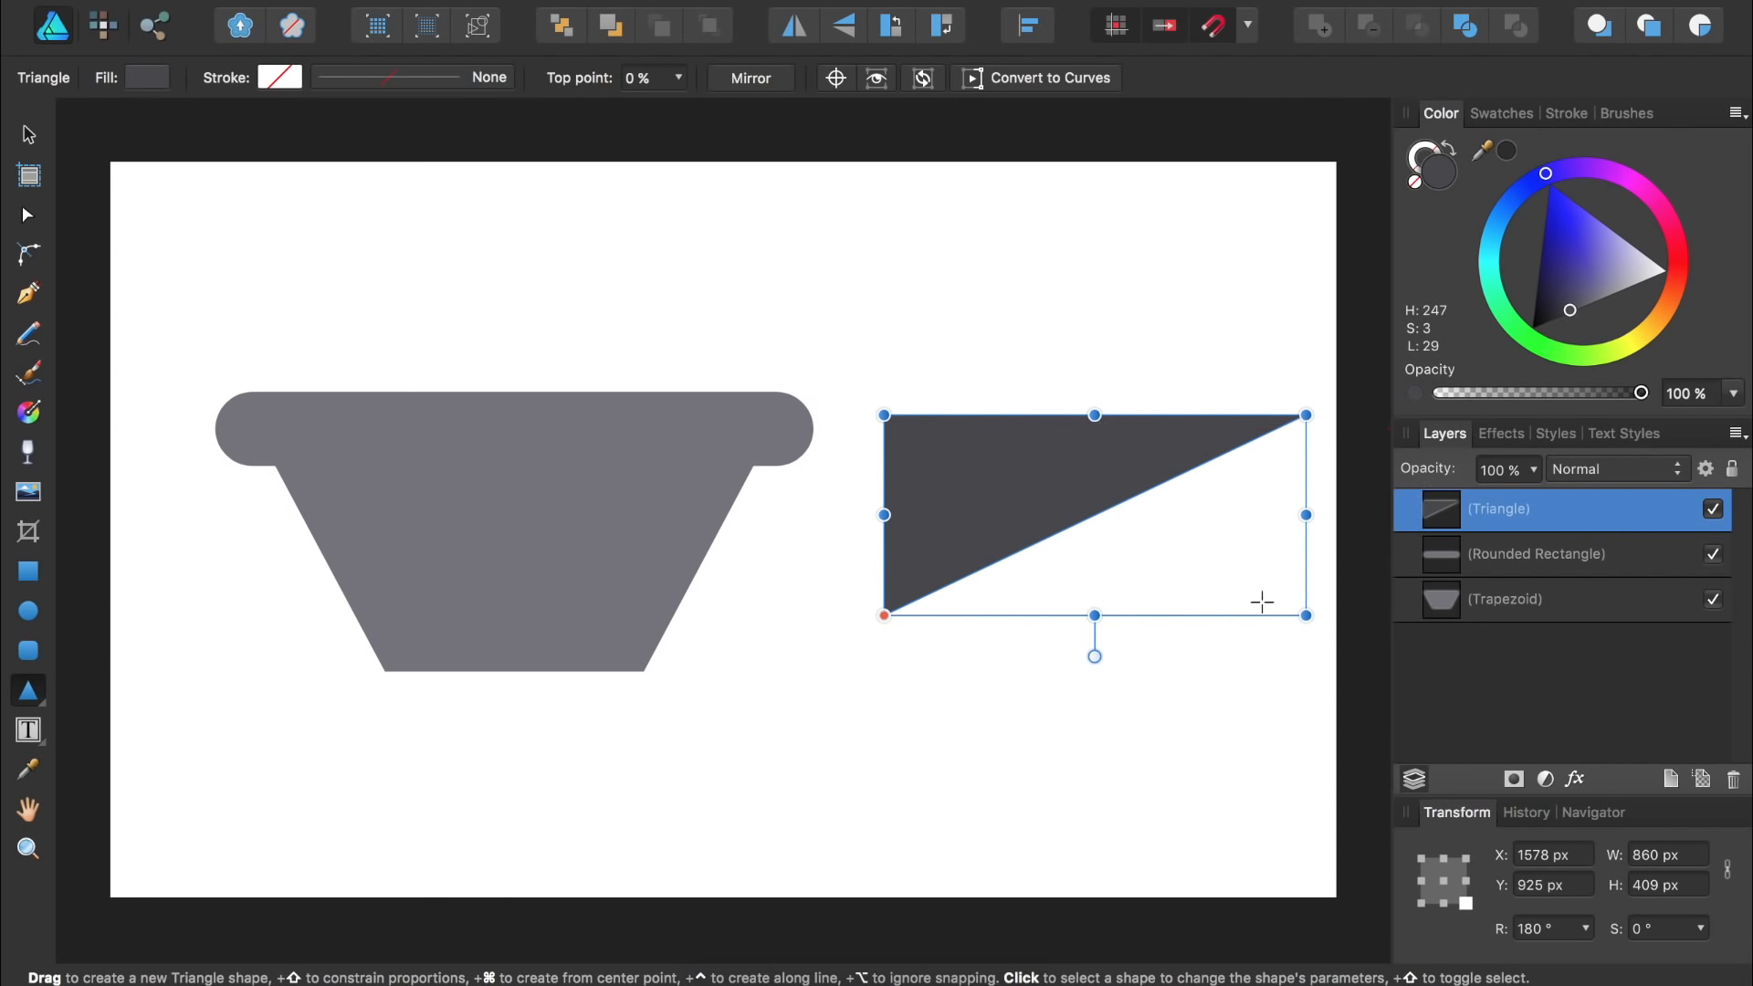
- Clip the dark triangle inside the trapezoid as a shadow under the rim and resize it to about 1114 × 305 px
left_click_drag(1228, 614, 619, 653)
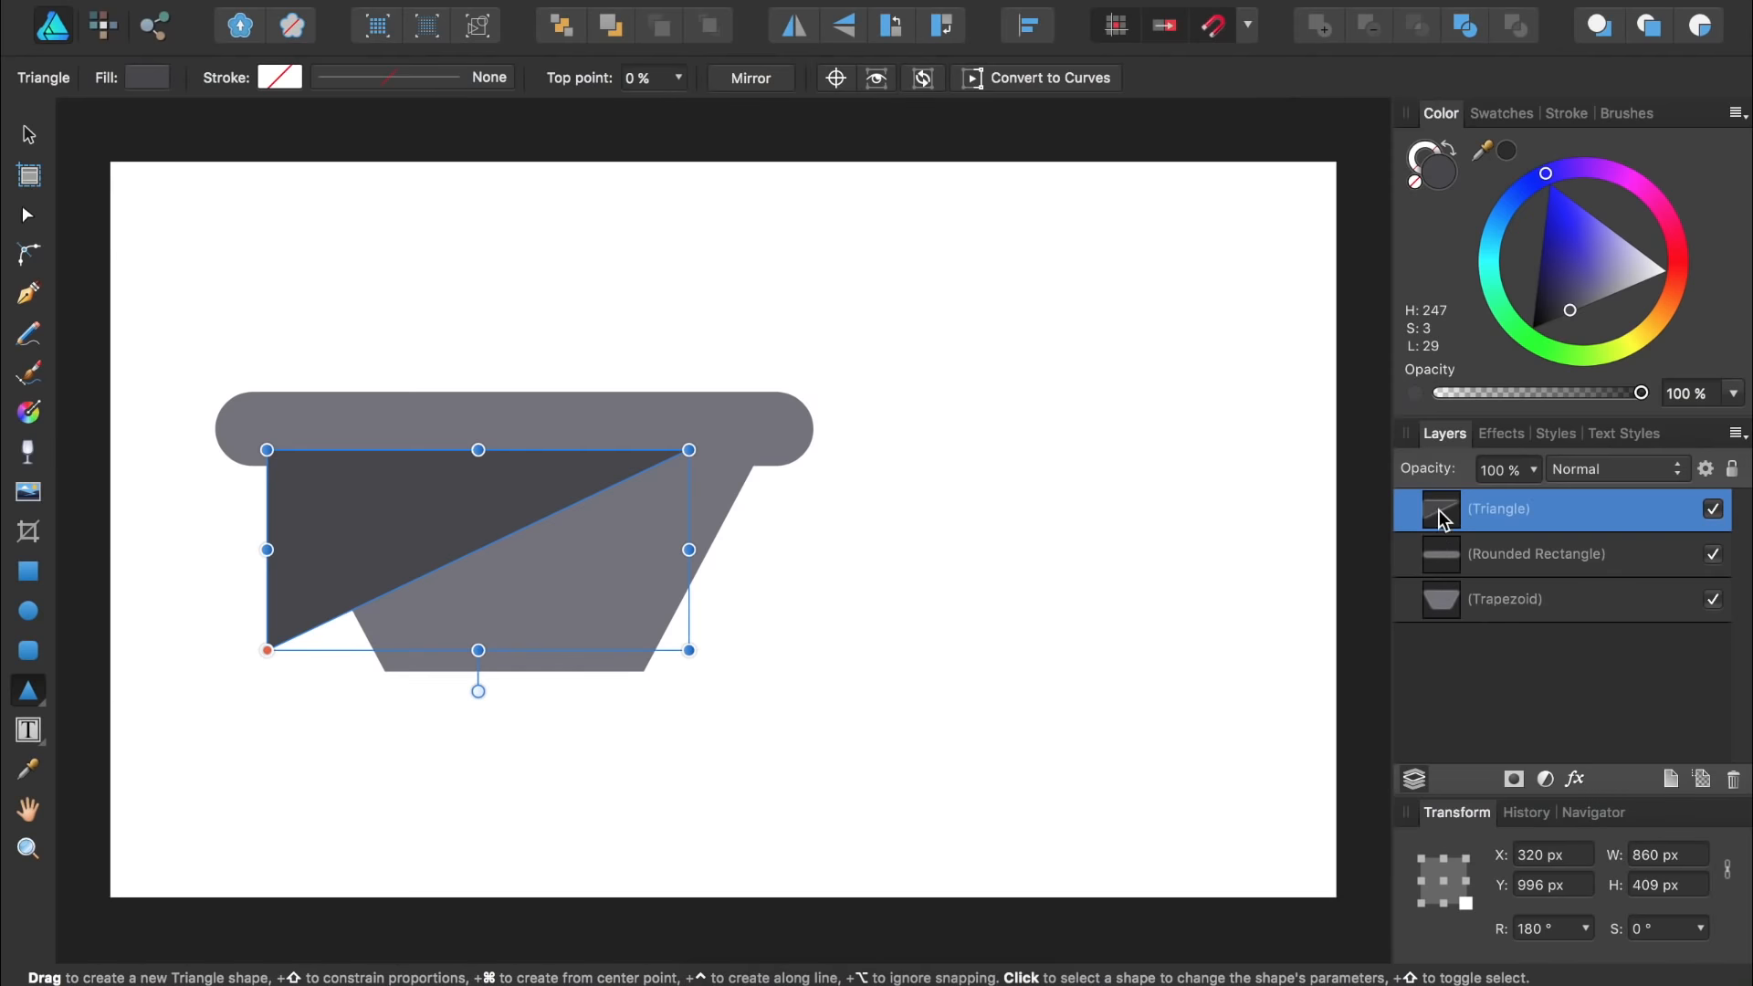
left_click_drag(1438, 511, 1488, 622)
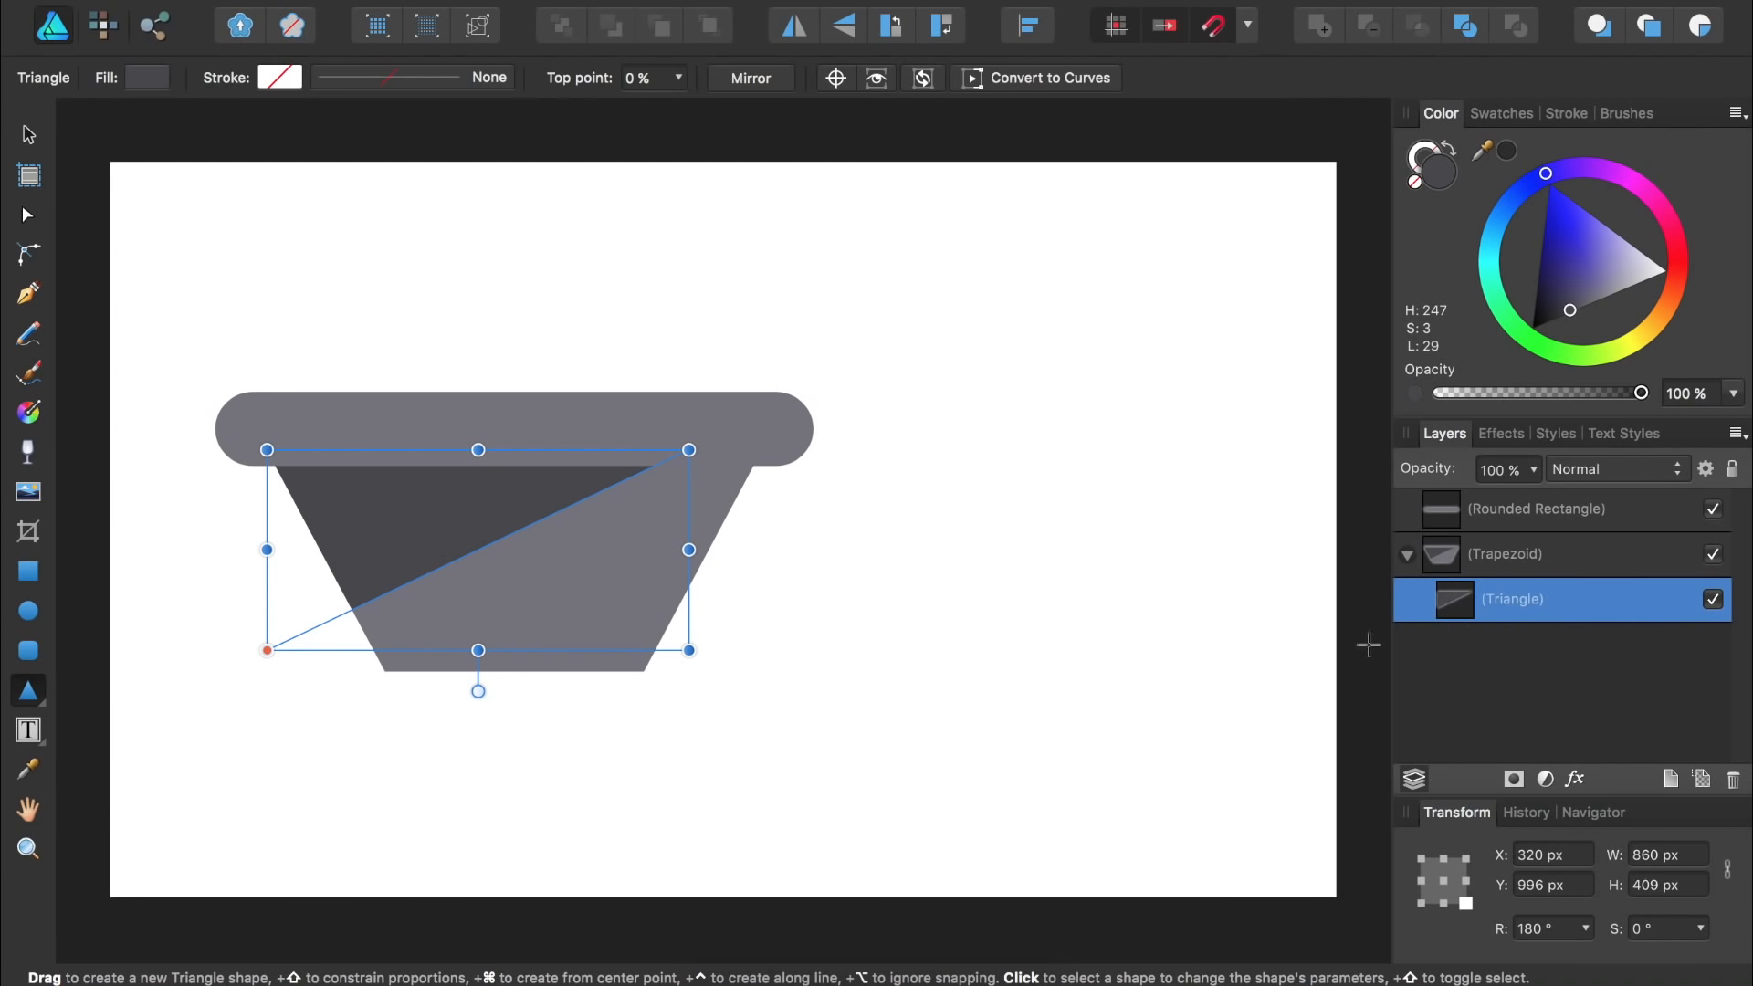
left_click_drag(689, 550, 813, 550)
left_click_drag(540, 650, 540, 598)
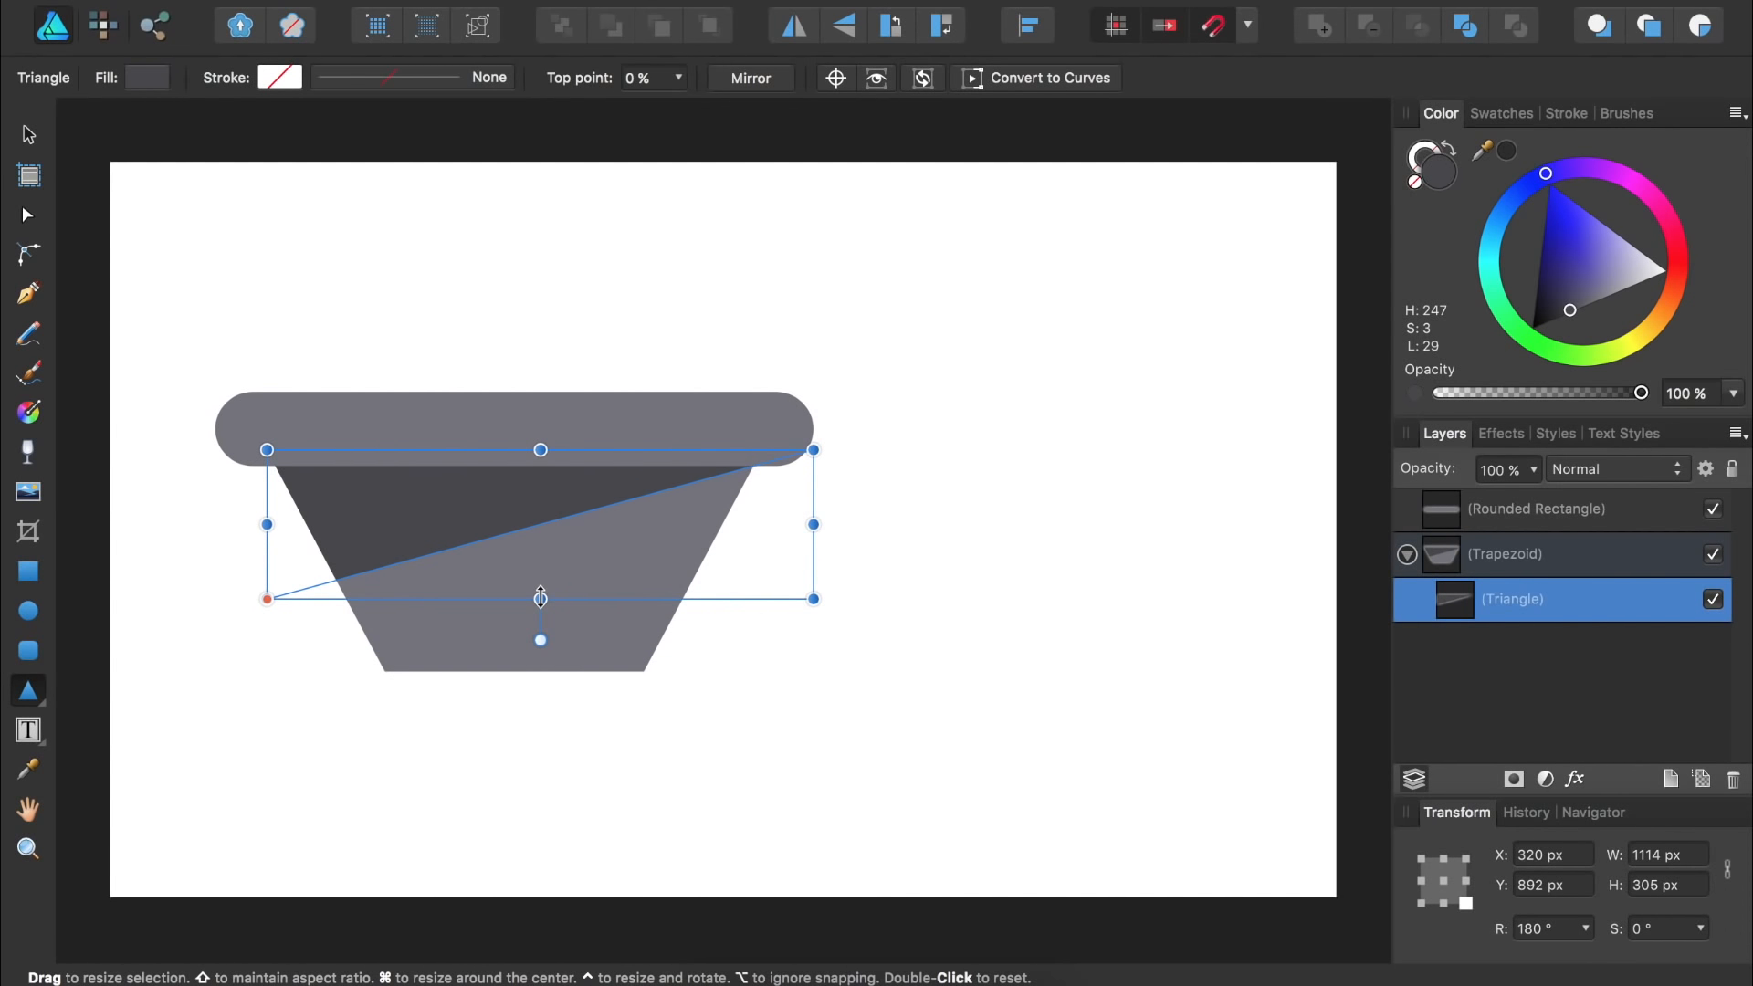
- Group the rim and the trapezoid with its clipped shadow into one pot object
key("v")
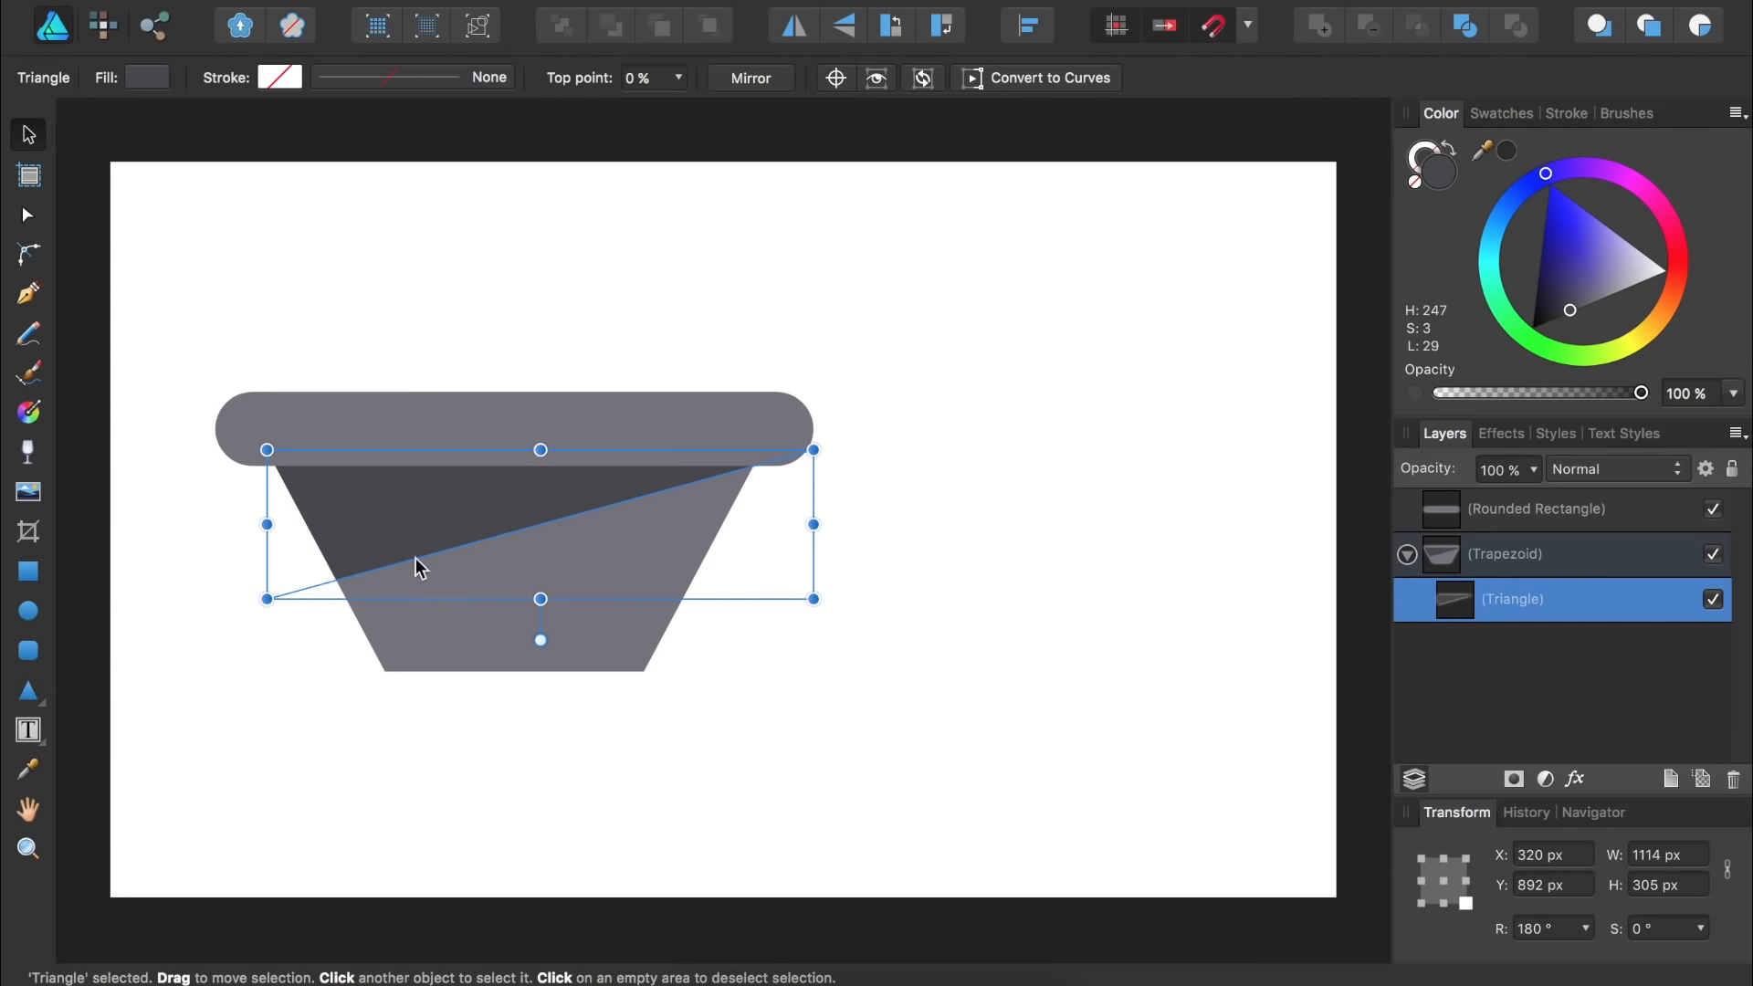
left_click(174, 299)
left_click_drag(174, 300, 950, 769)
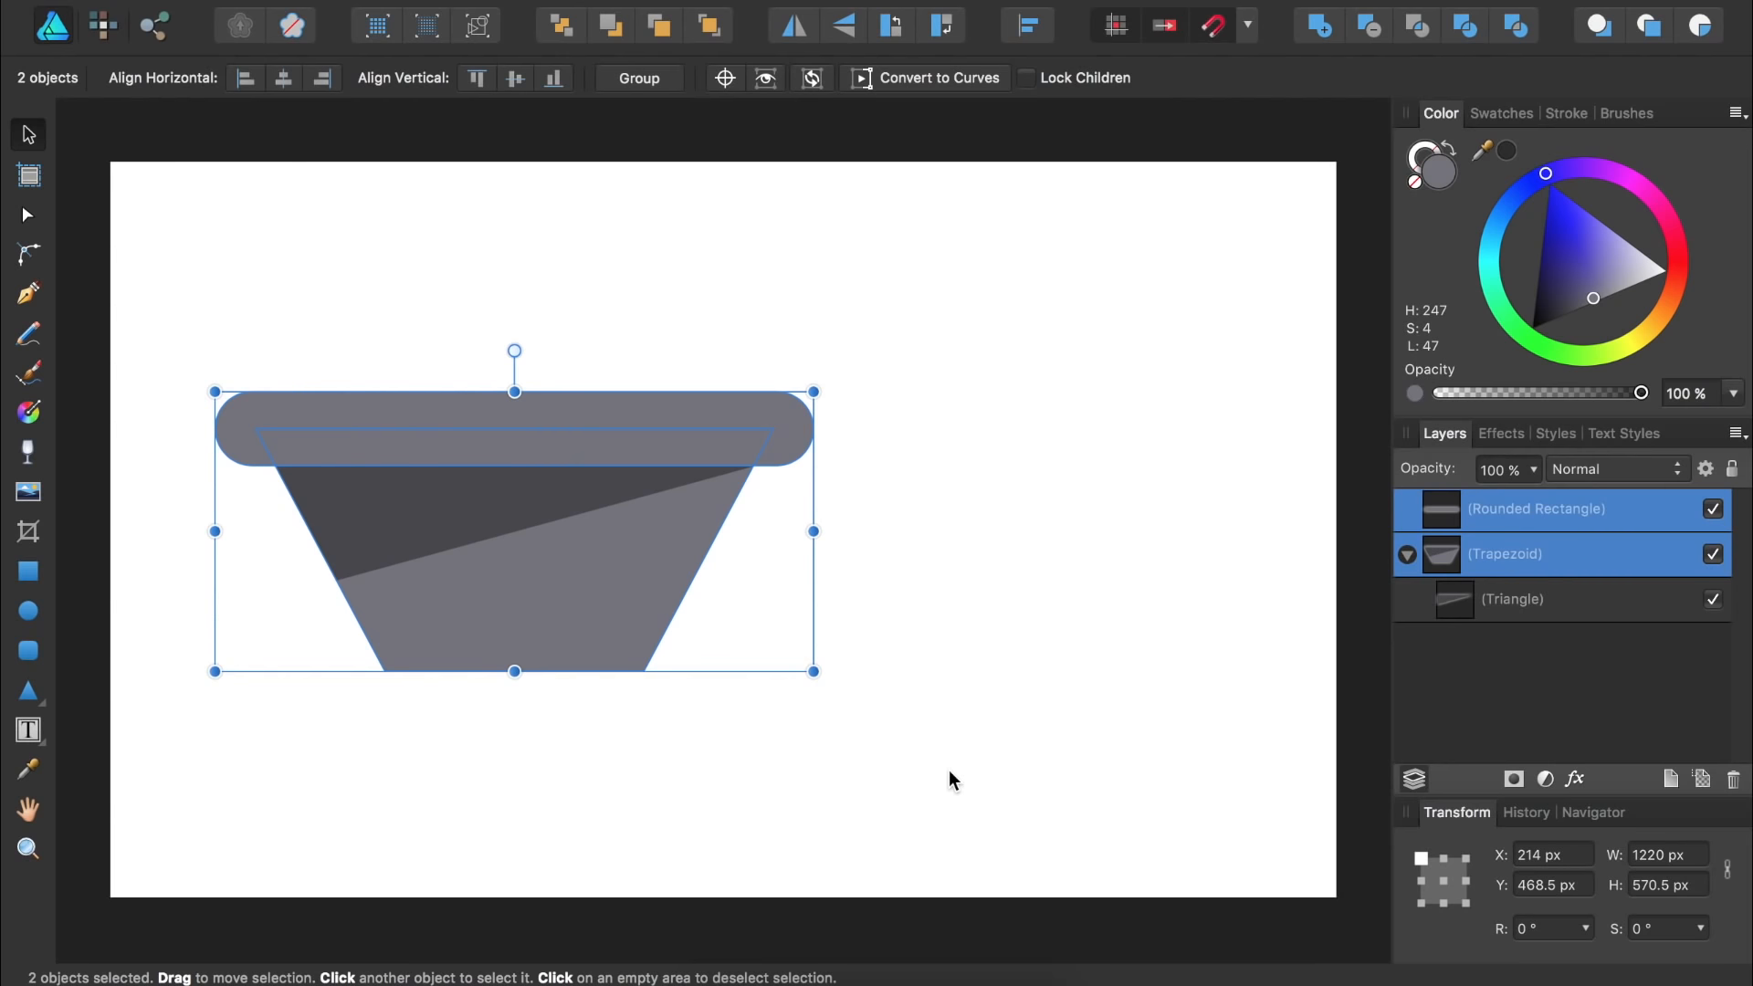
key("super+g")
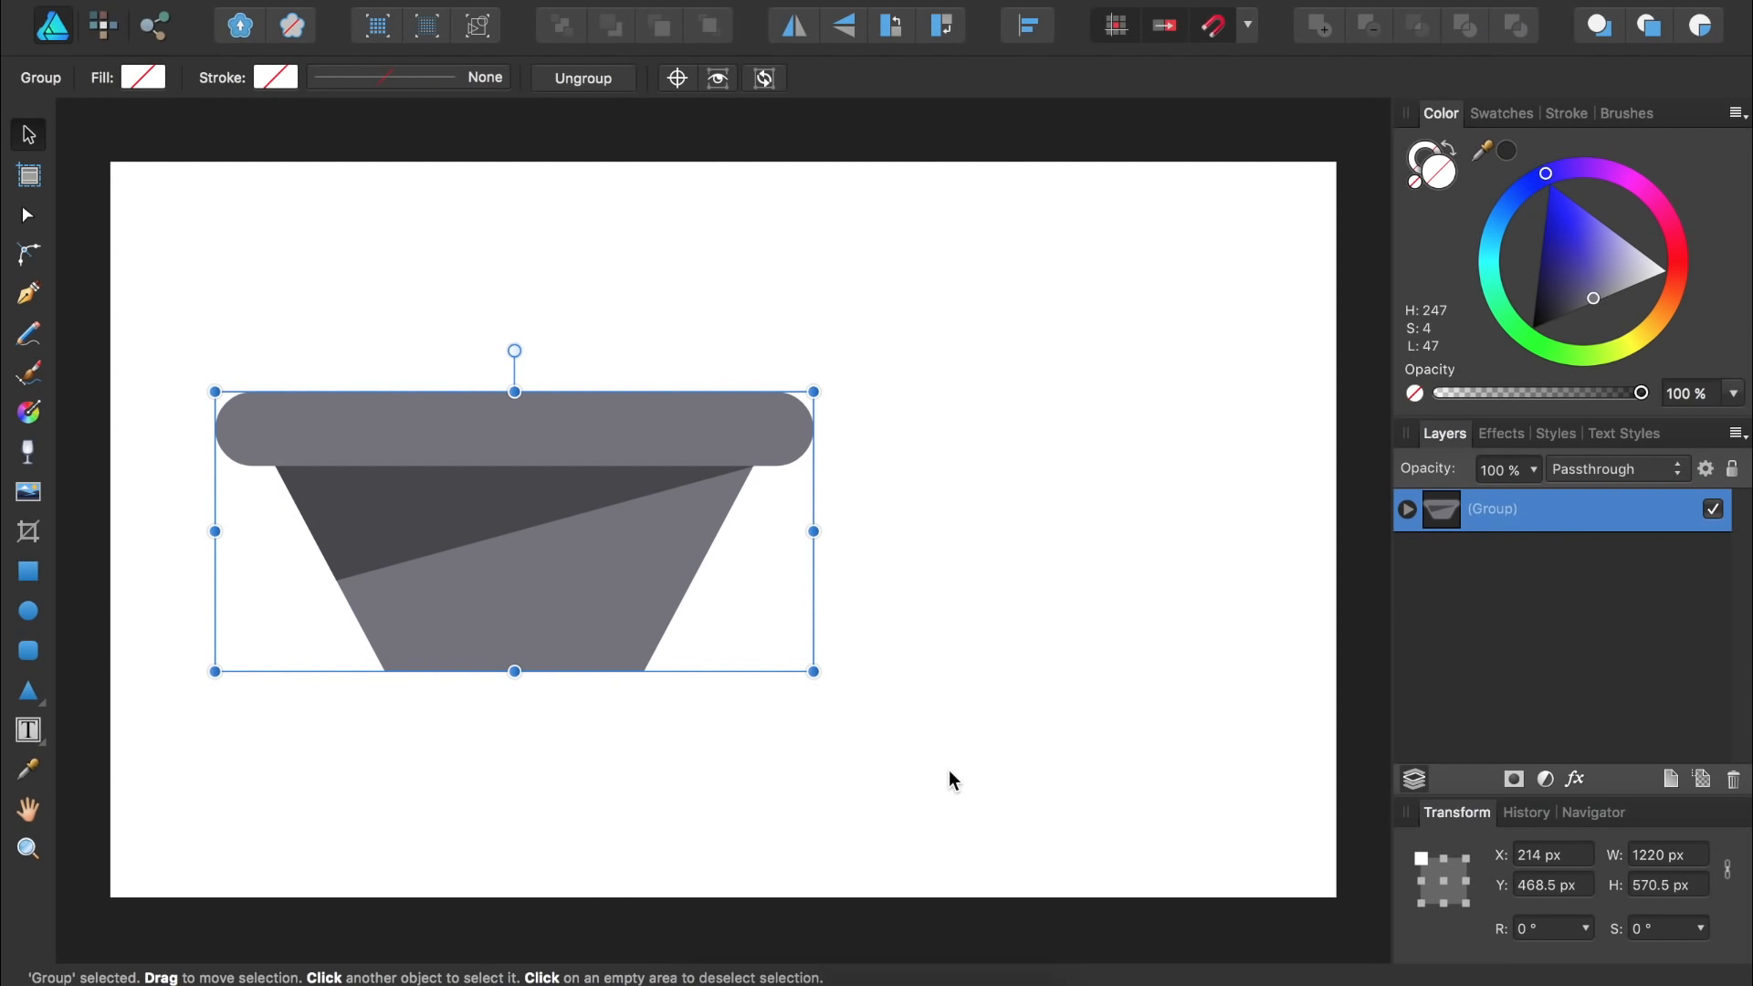
- Scale the pot group down to about 873 × 408 px and centre it horizontally near the page's lower edge
left_click_drag(813, 672, 567, 556)
left_click_drag(402, 453, 723, 710)
left_click_drag(888, 814, 965, 848)
left_click_drag(796, 780, 731, 813)
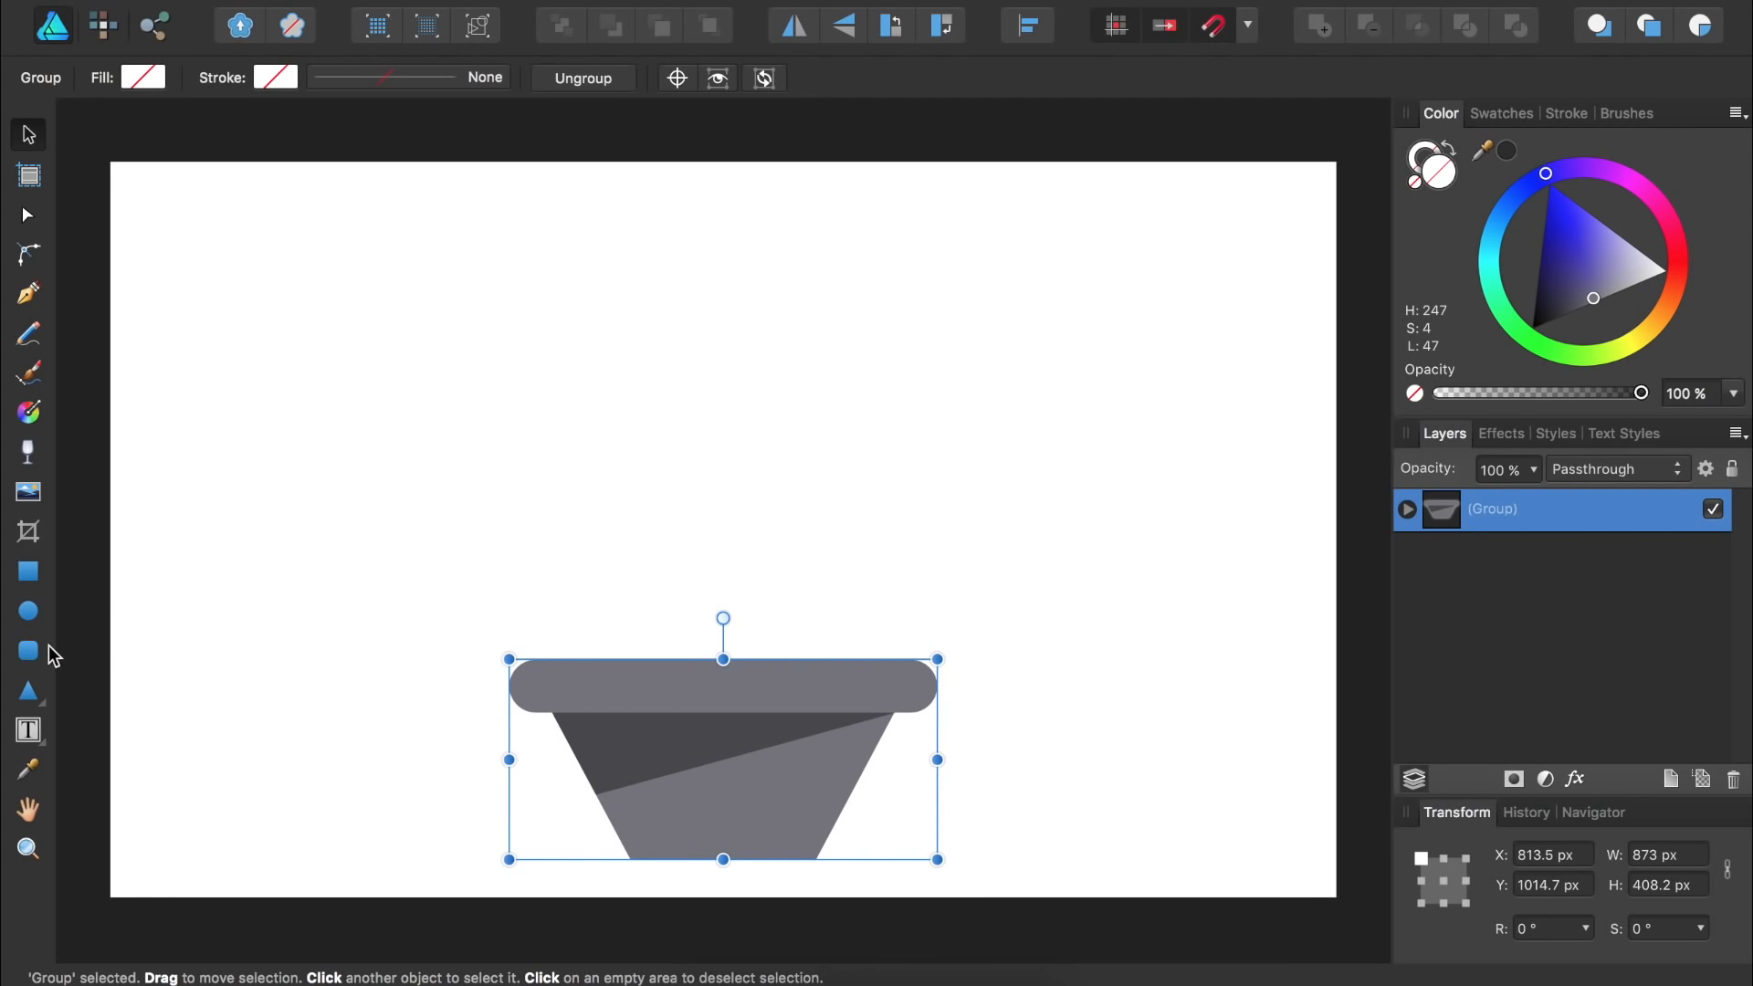
- Draw a tall ellipse about 756 × 1108 px over the pot and fill it light green, about H 119, S 52, L 62
left_click(29, 612)
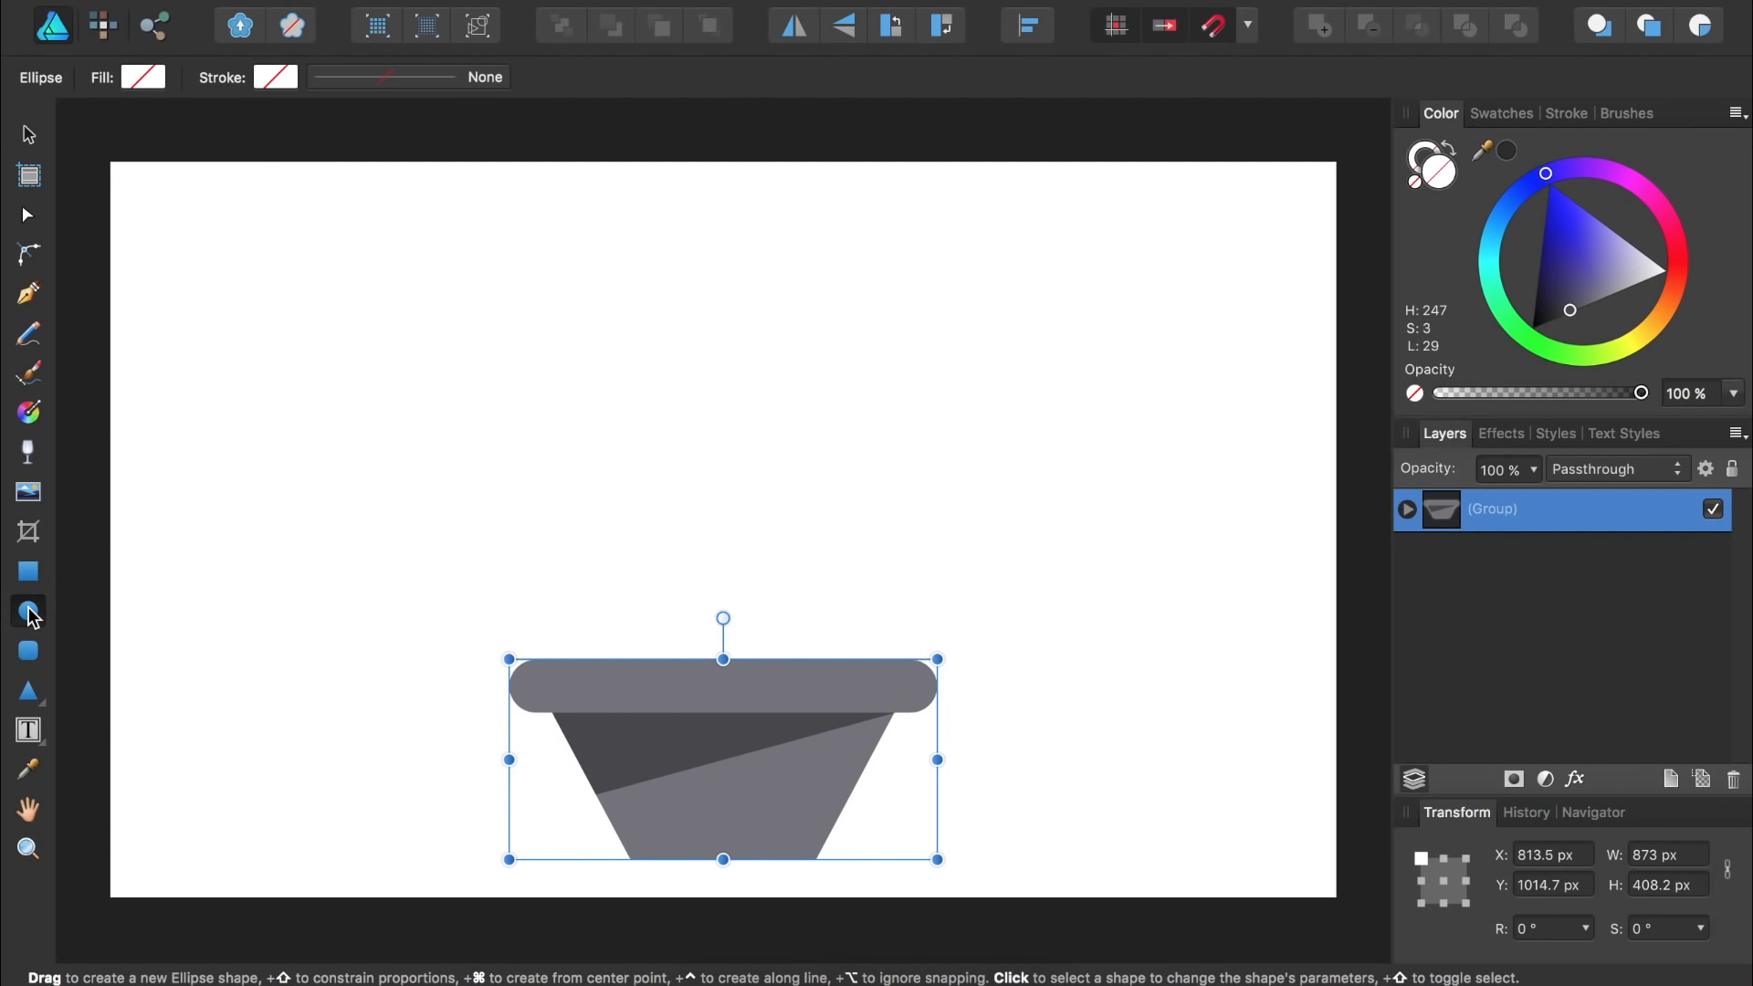
left_click_drag(536, 285, 907, 828)
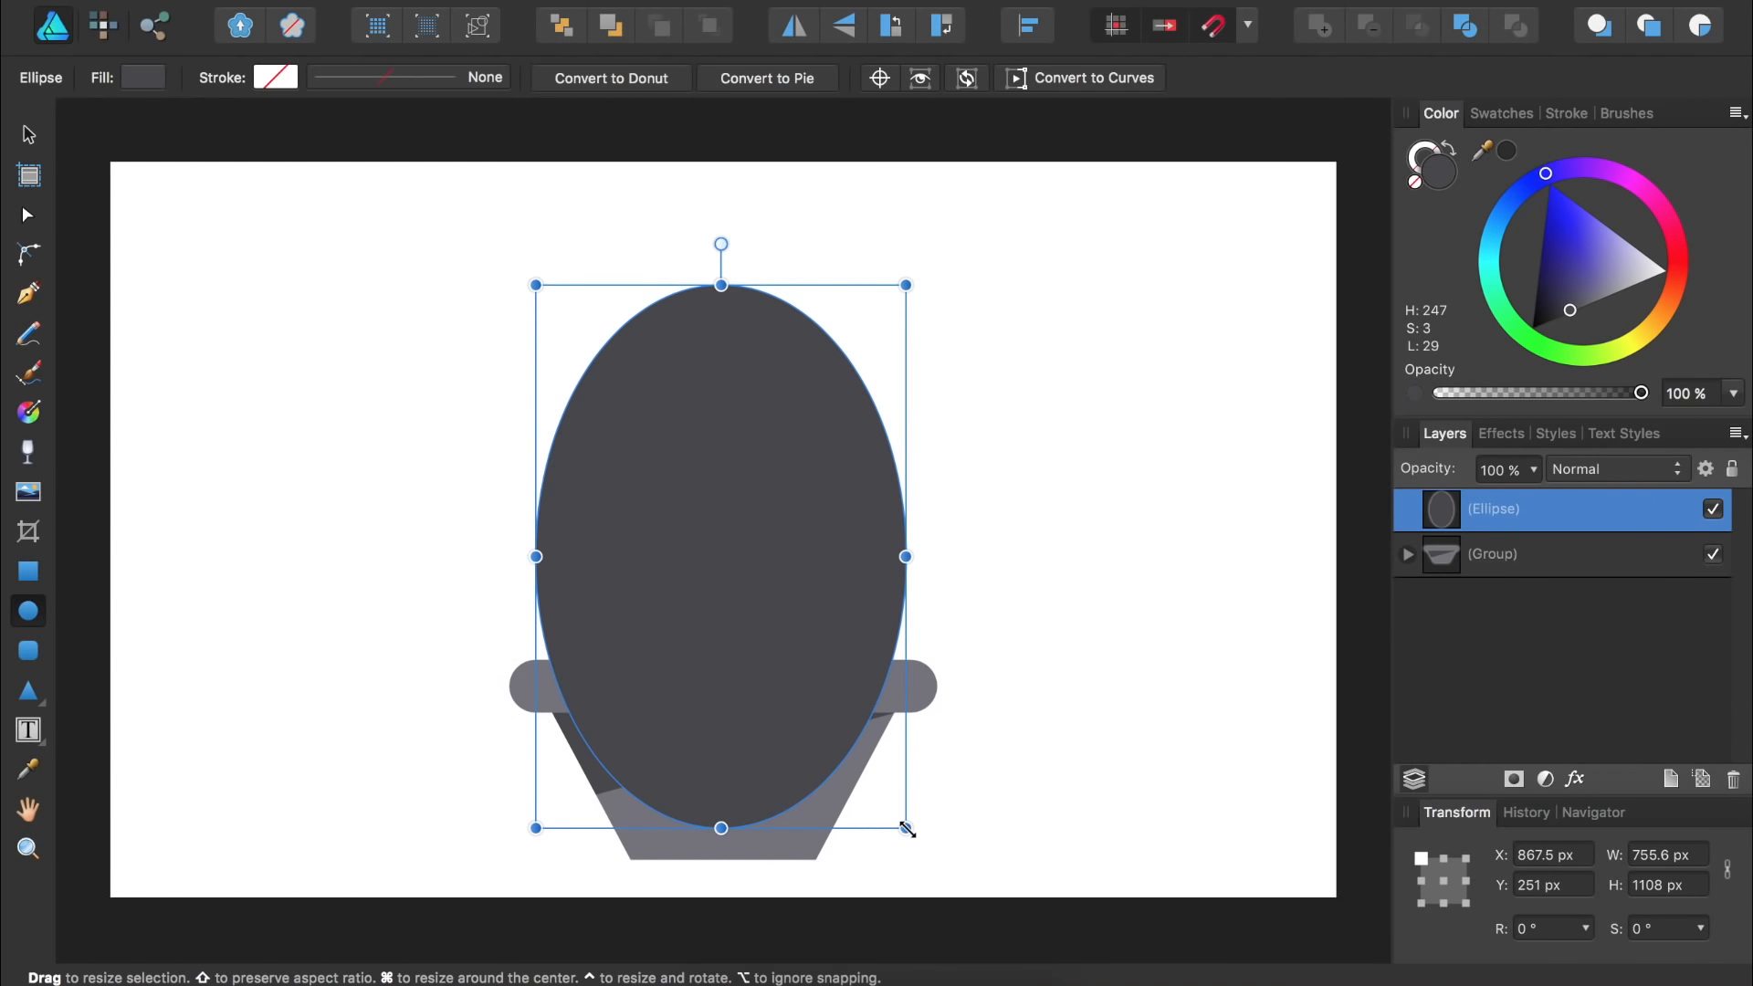
left_click(1537, 345)
left_click_drag(1557, 320, 1563, 259)
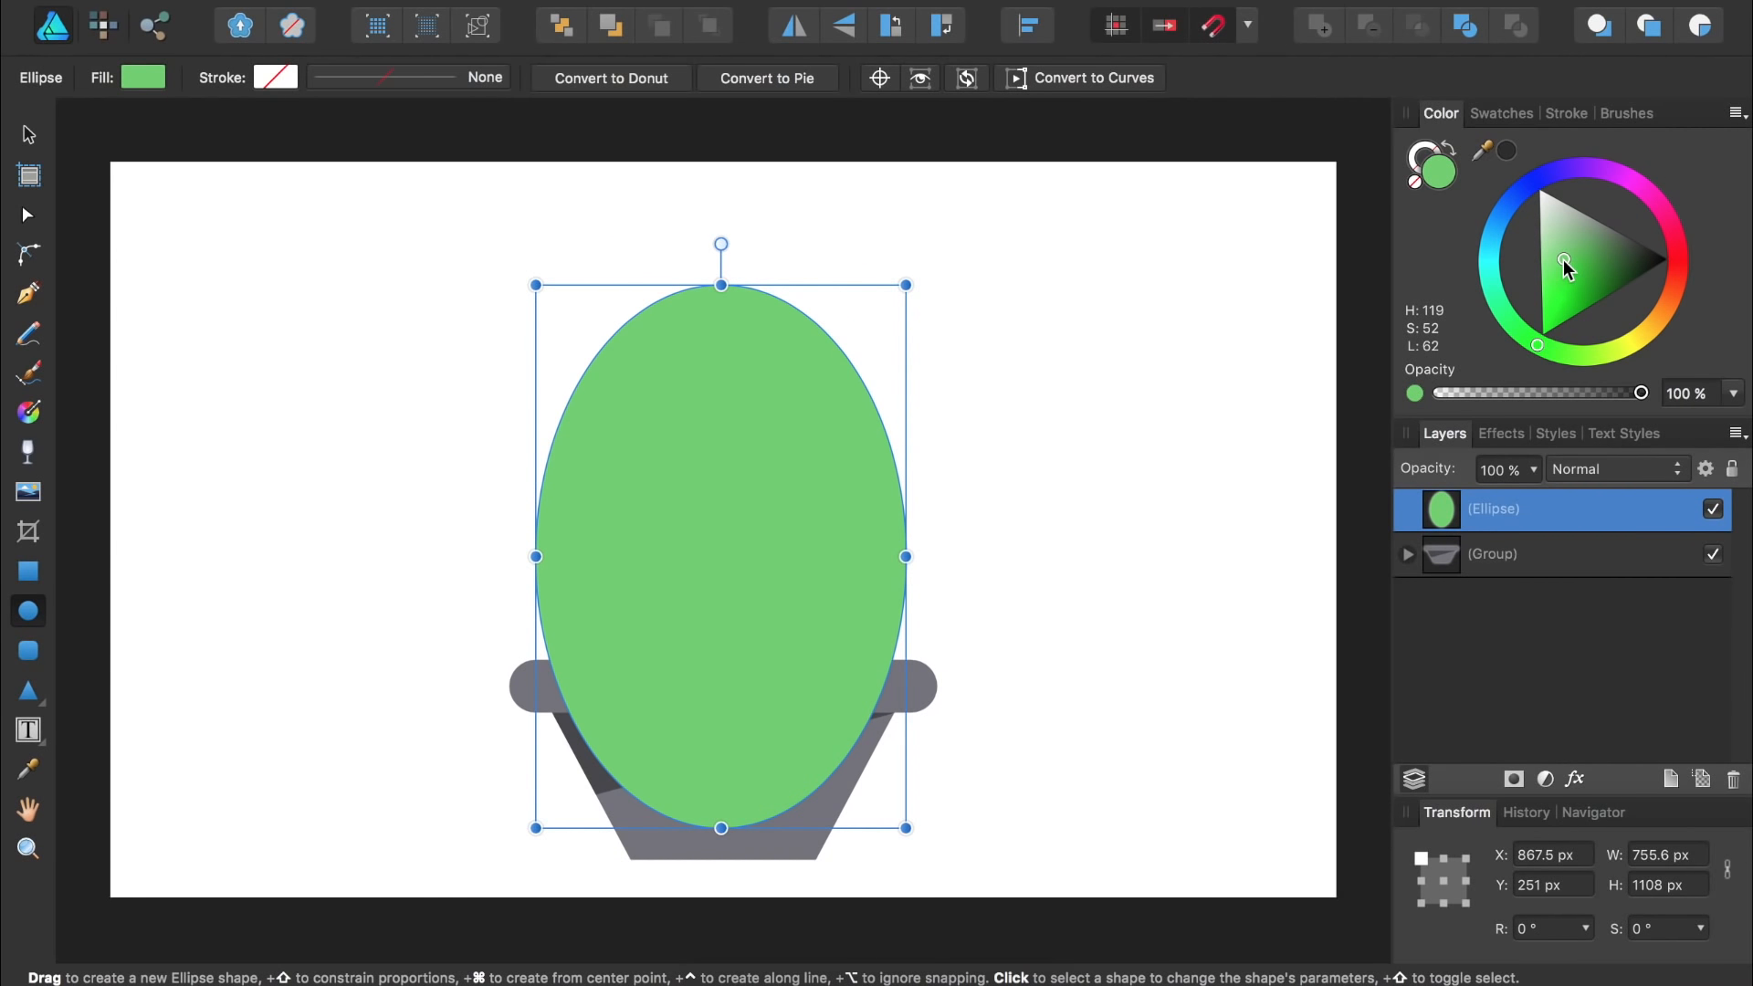
- Place the green ellipse behind the pot group and stretch it upward to a height of about 1164 px
left_click_drag(1442, 504, 1417, 566)
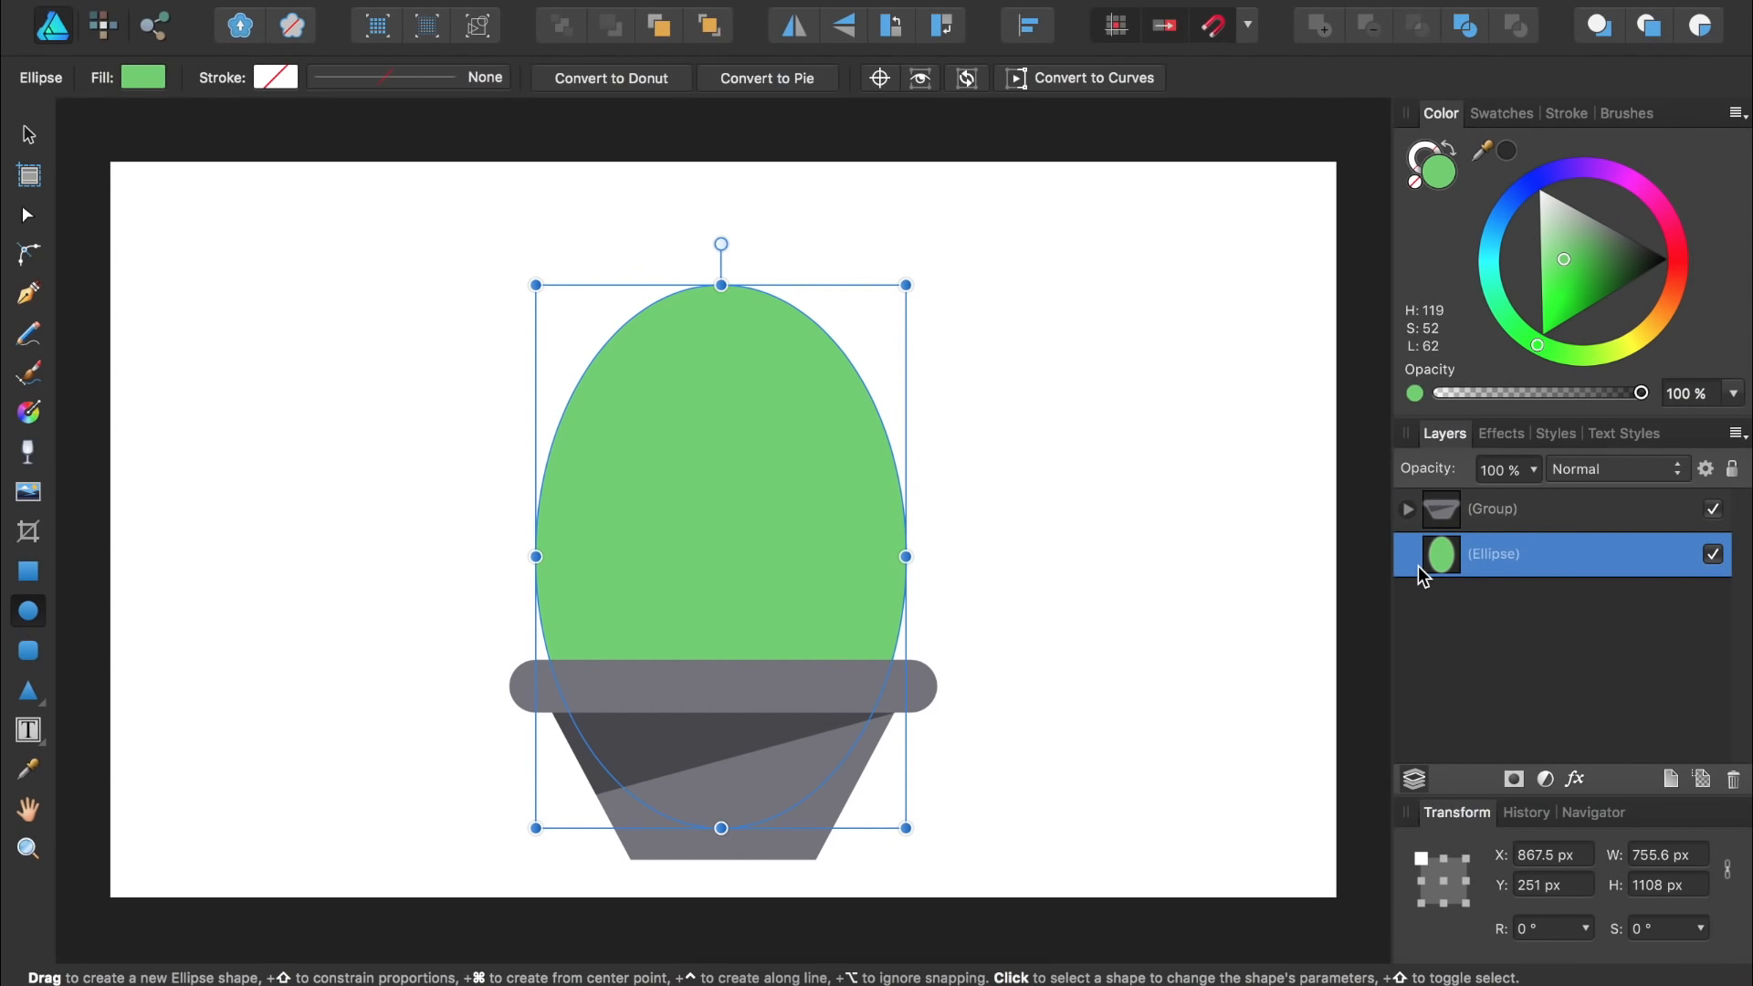
mouse_move(721, 284)
left_mouse_down()
mouse_move(722, 237)
mouse_move(722, 257)
left_mouse_up()
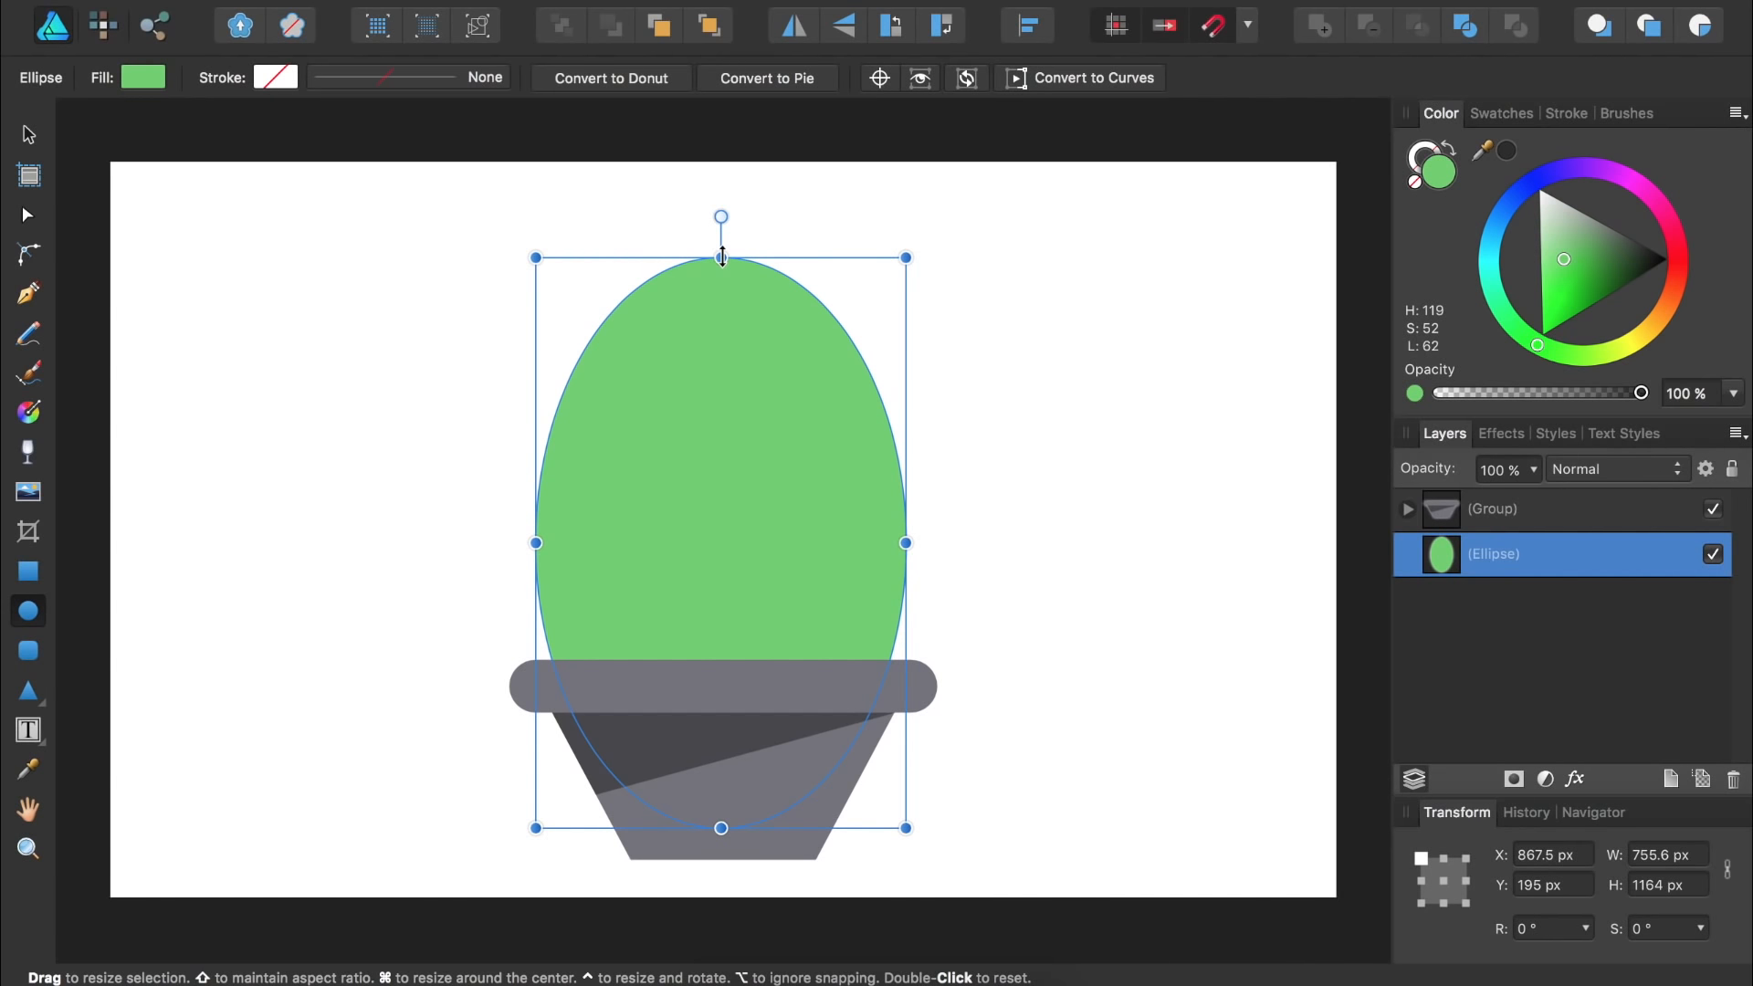
- Duplicate the green ellipse twice and shift the uppermost copy 30 px up and 30 px to the right
key("super+j")
key("super+j")
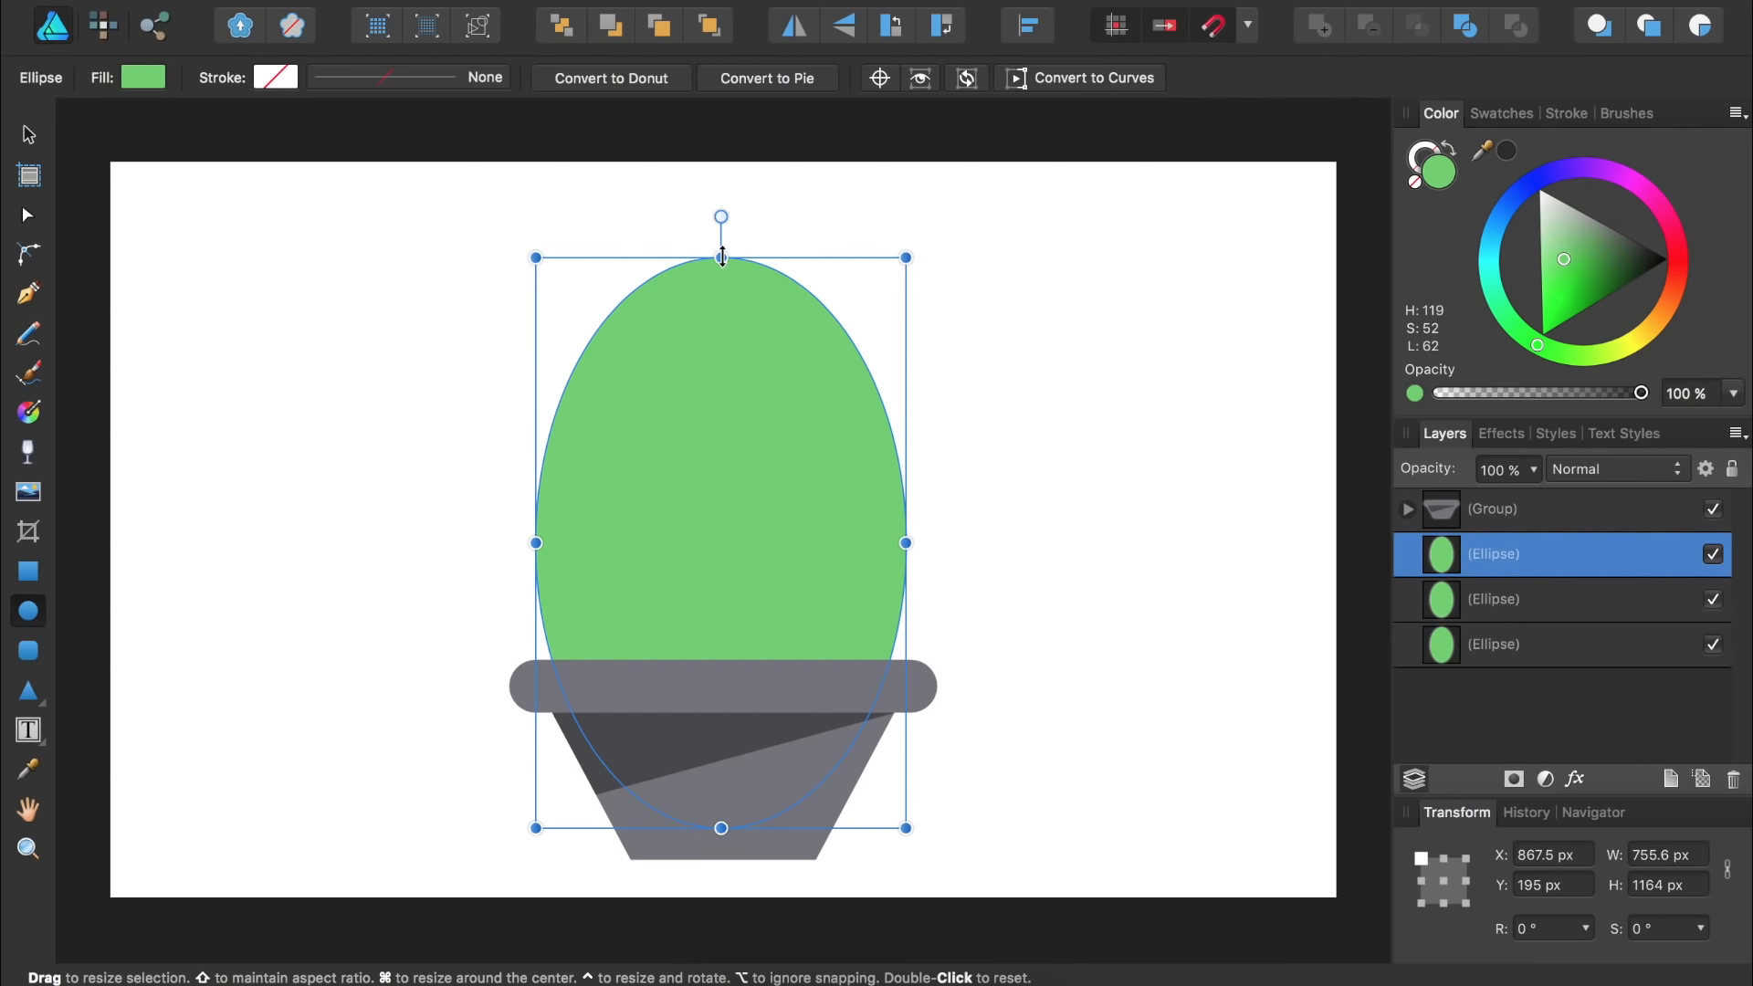
key("shift+Up")
key("shift+Up")
key("shift+Up")
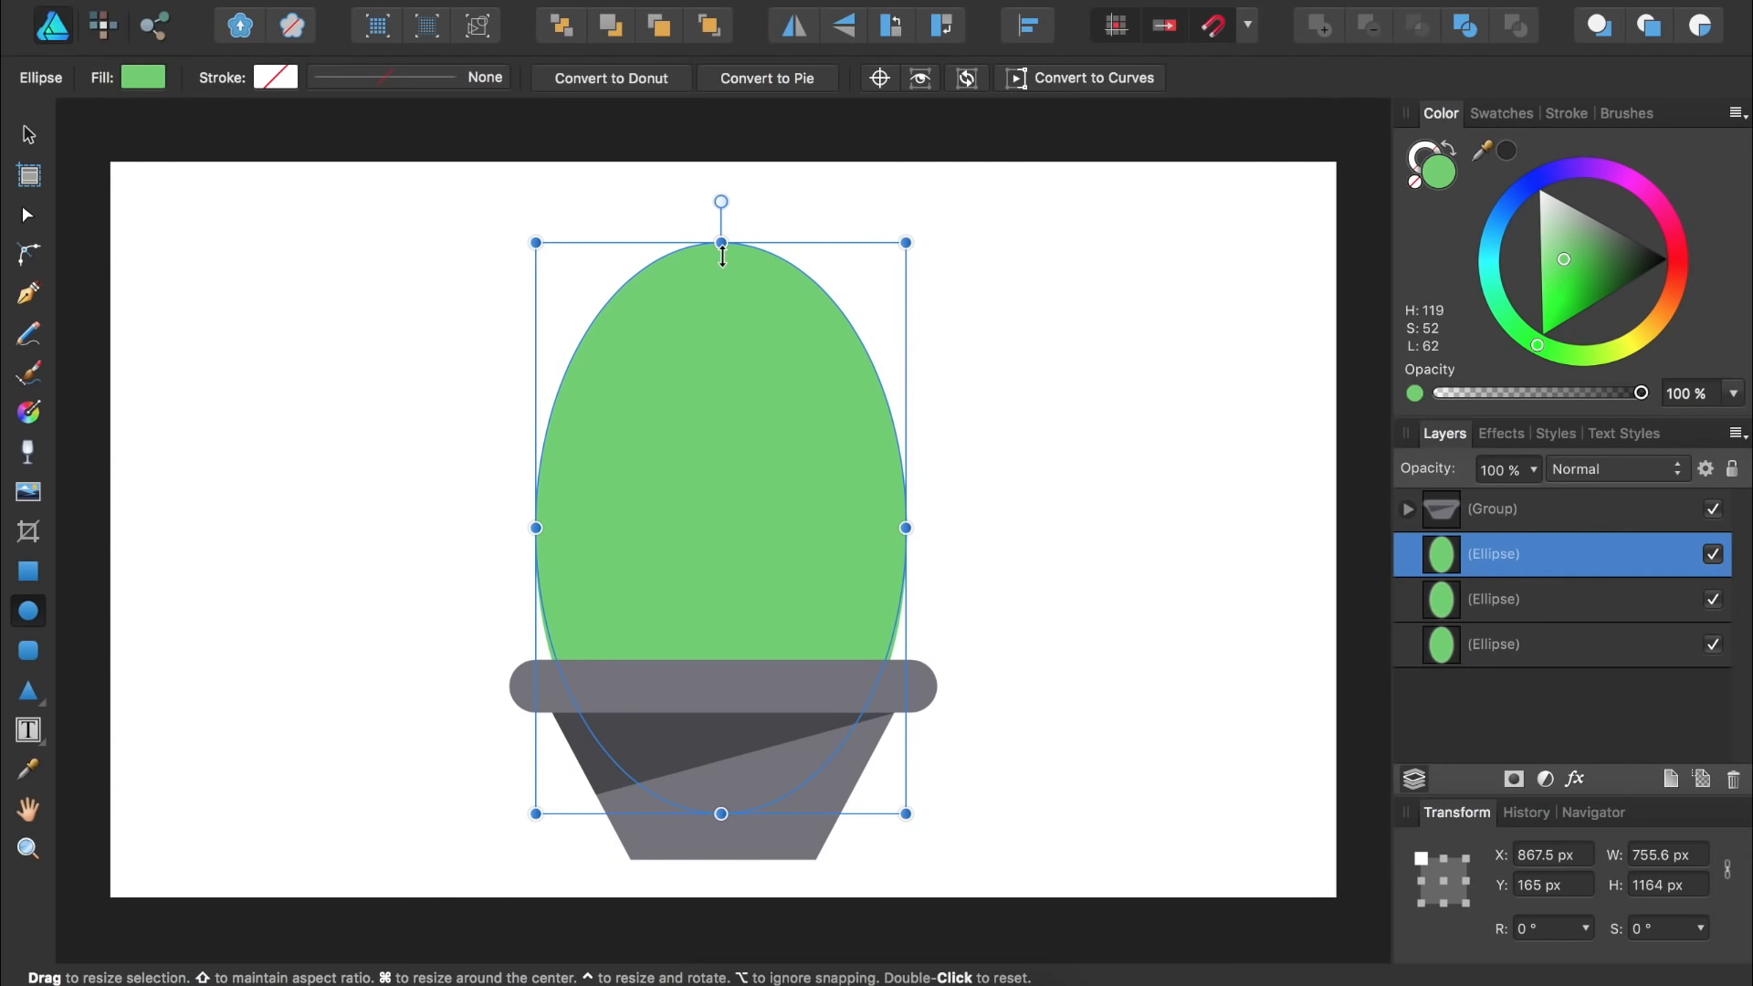
key("shift+Right")
key("shift+Right")
key("shift+Right")
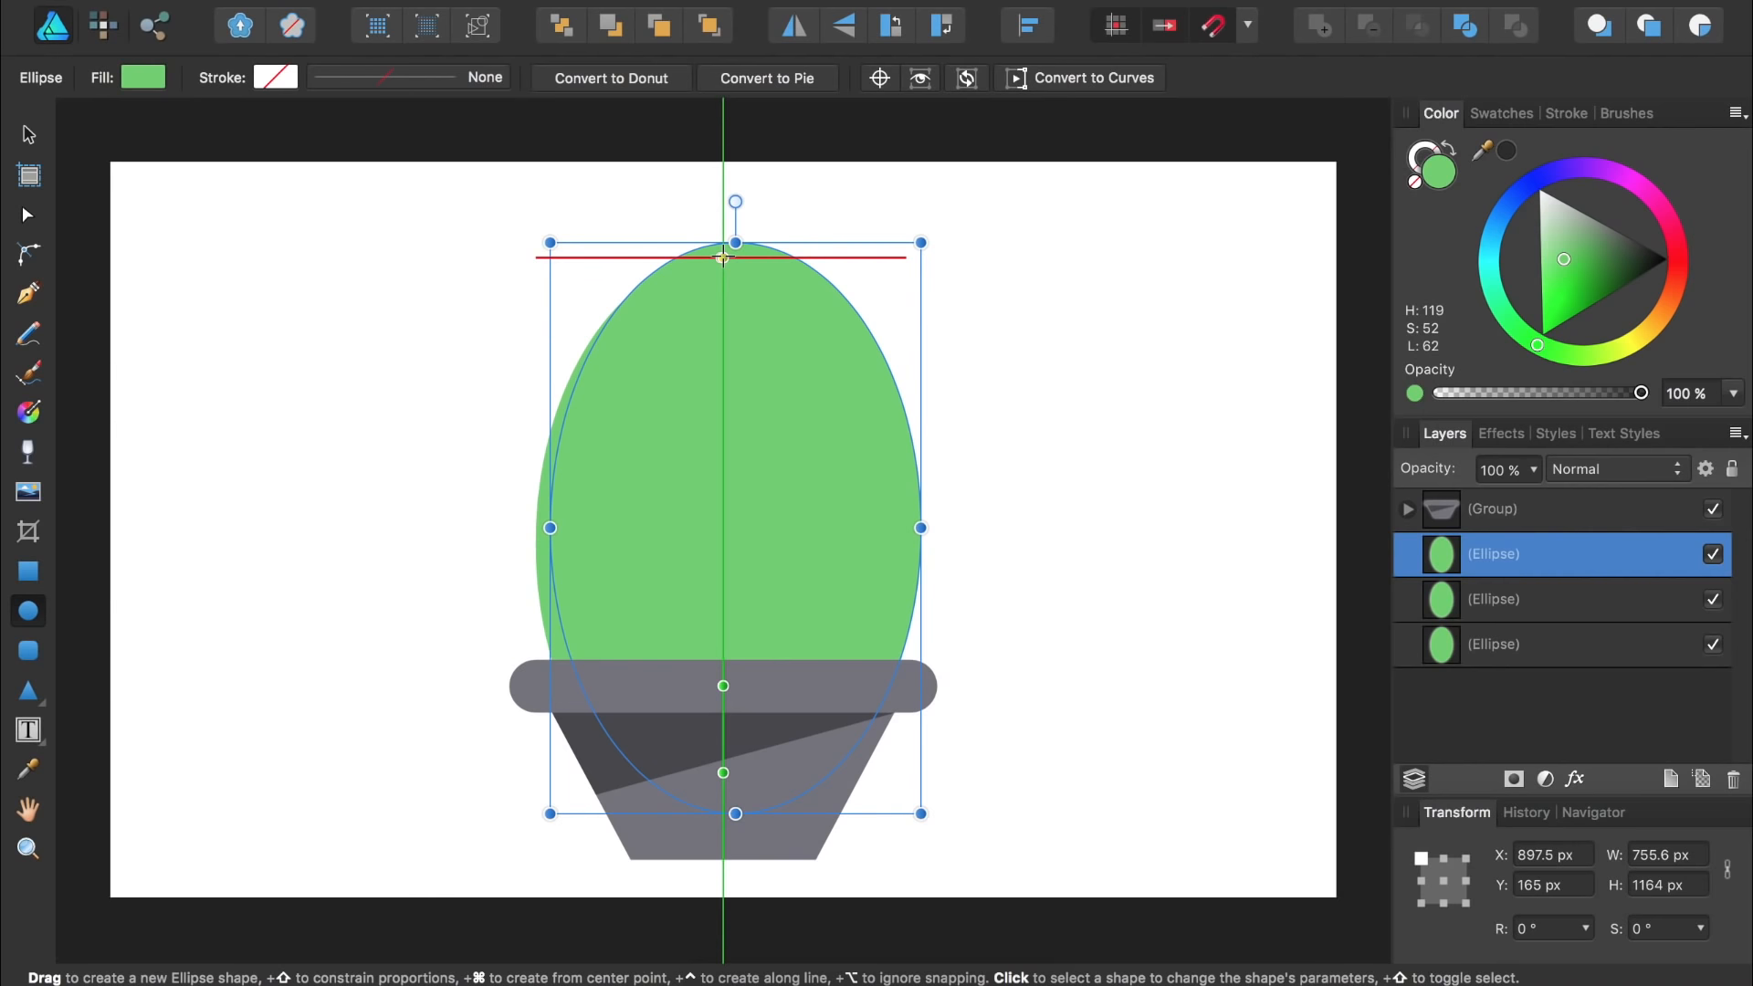
- Subtract the shifted ellipse from the copy beneath it, then fill the crescent darker green, about H 119, S 34, L 51, at 70% opacity
left_click(1511, 609, "shift")
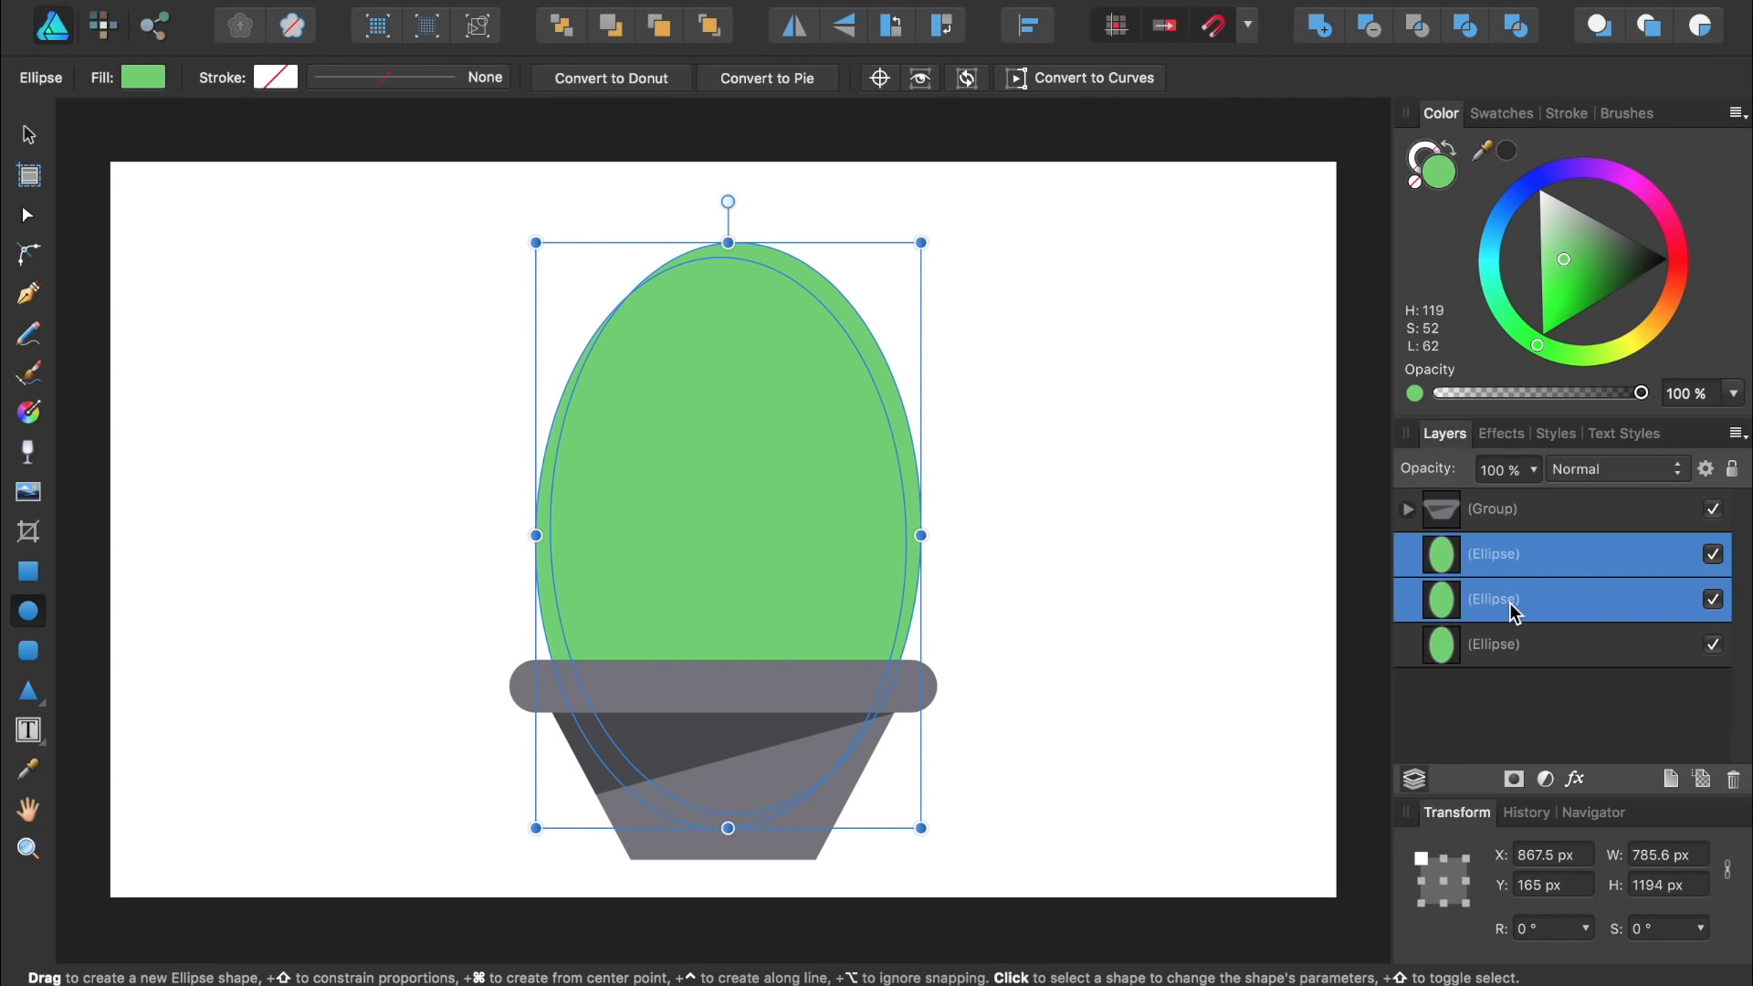
left_click(1369, 26)
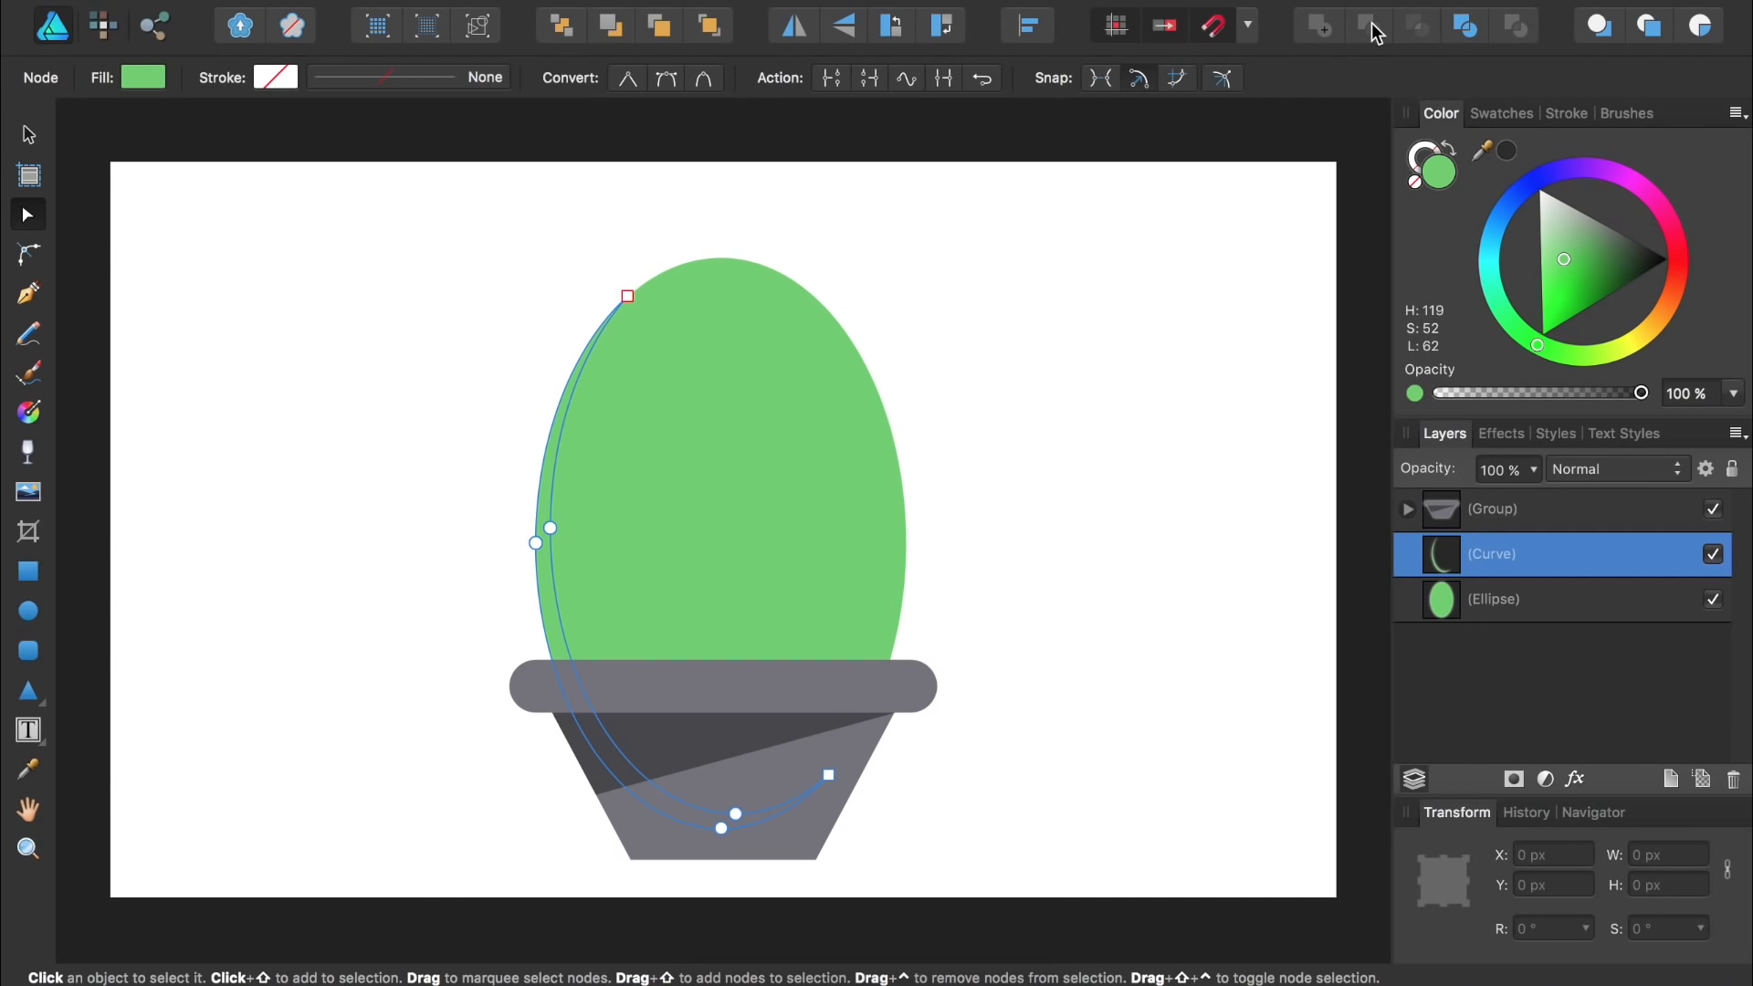
left_click_drag(1568, 259, 1582, 261)
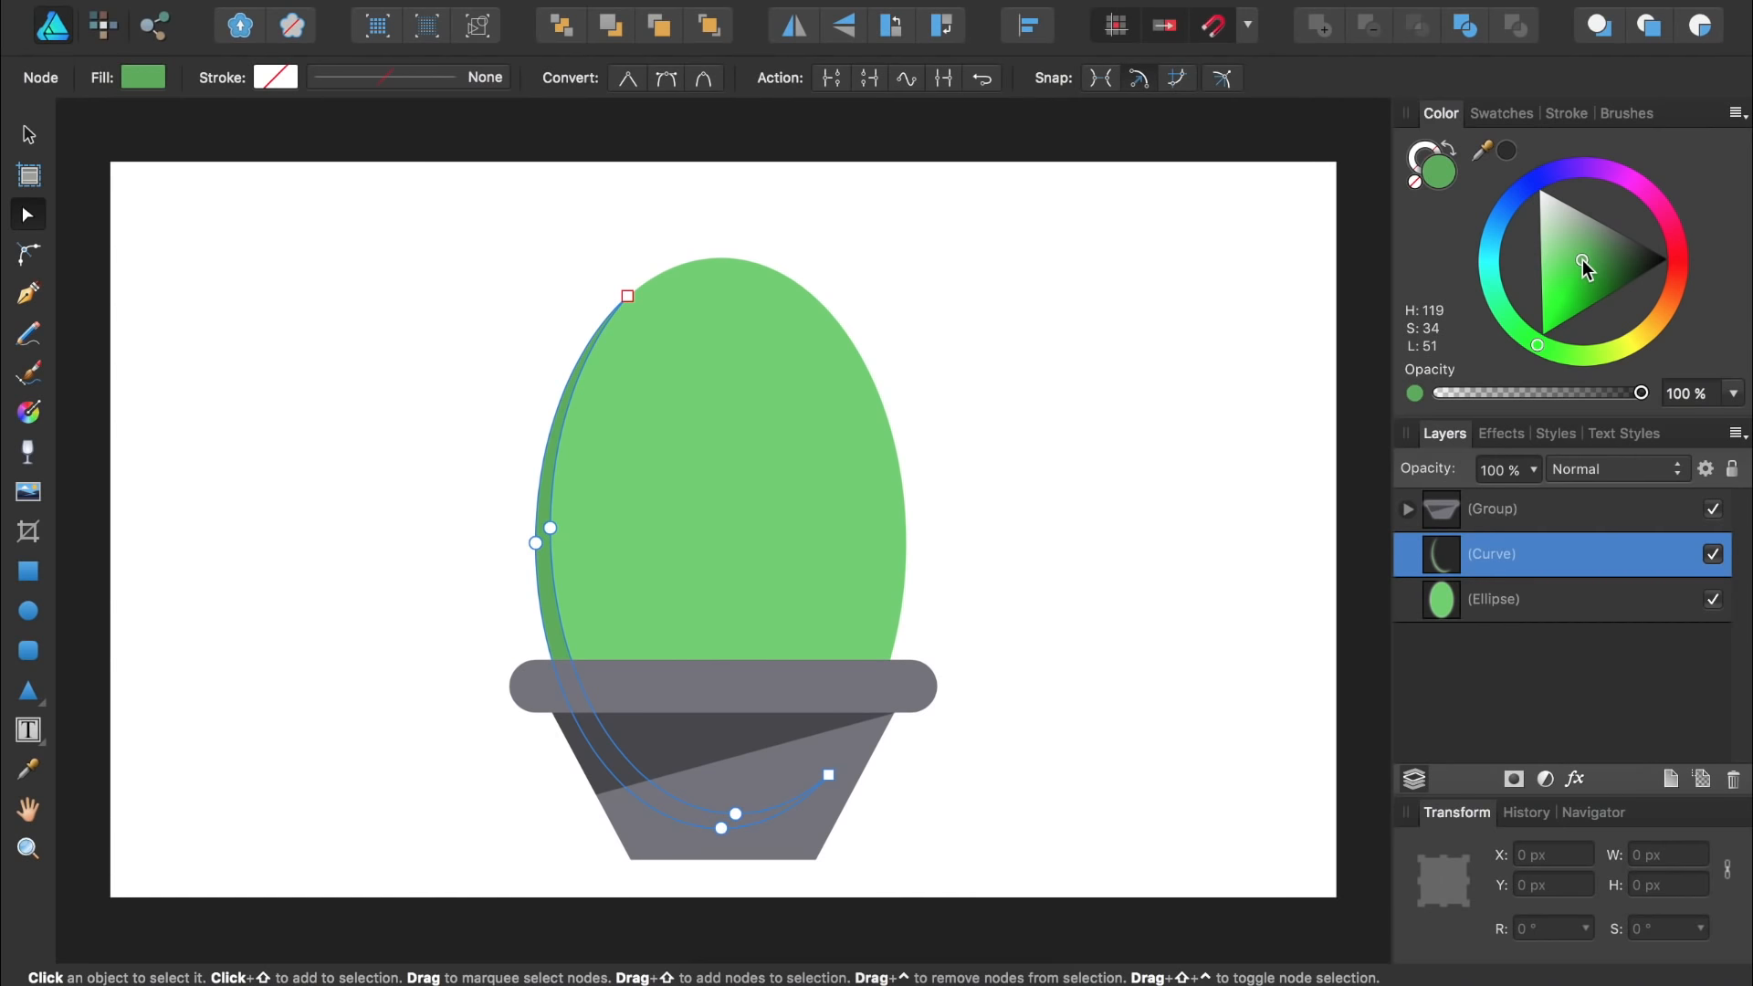
key("7")
- Duplicate the base green ellipse twice and shift the uppermost copy 30 px down and 30 px to the left
left_click(1506, 609)
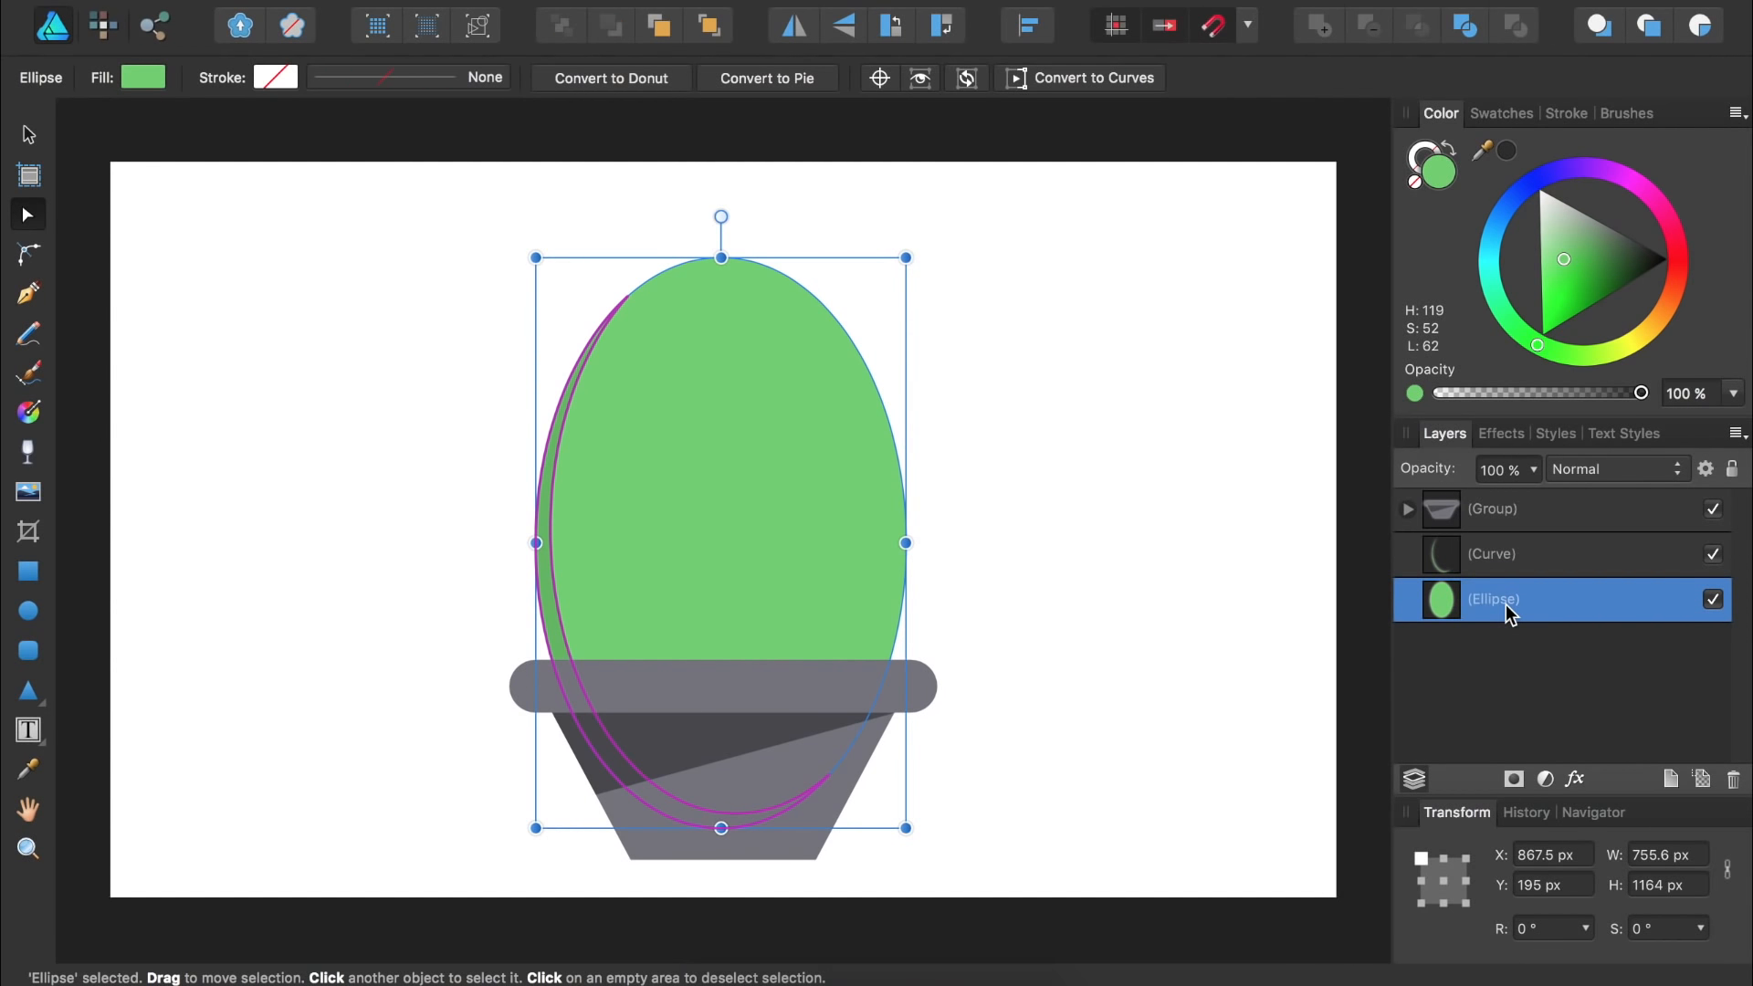
key("super+j")
key("super+j")
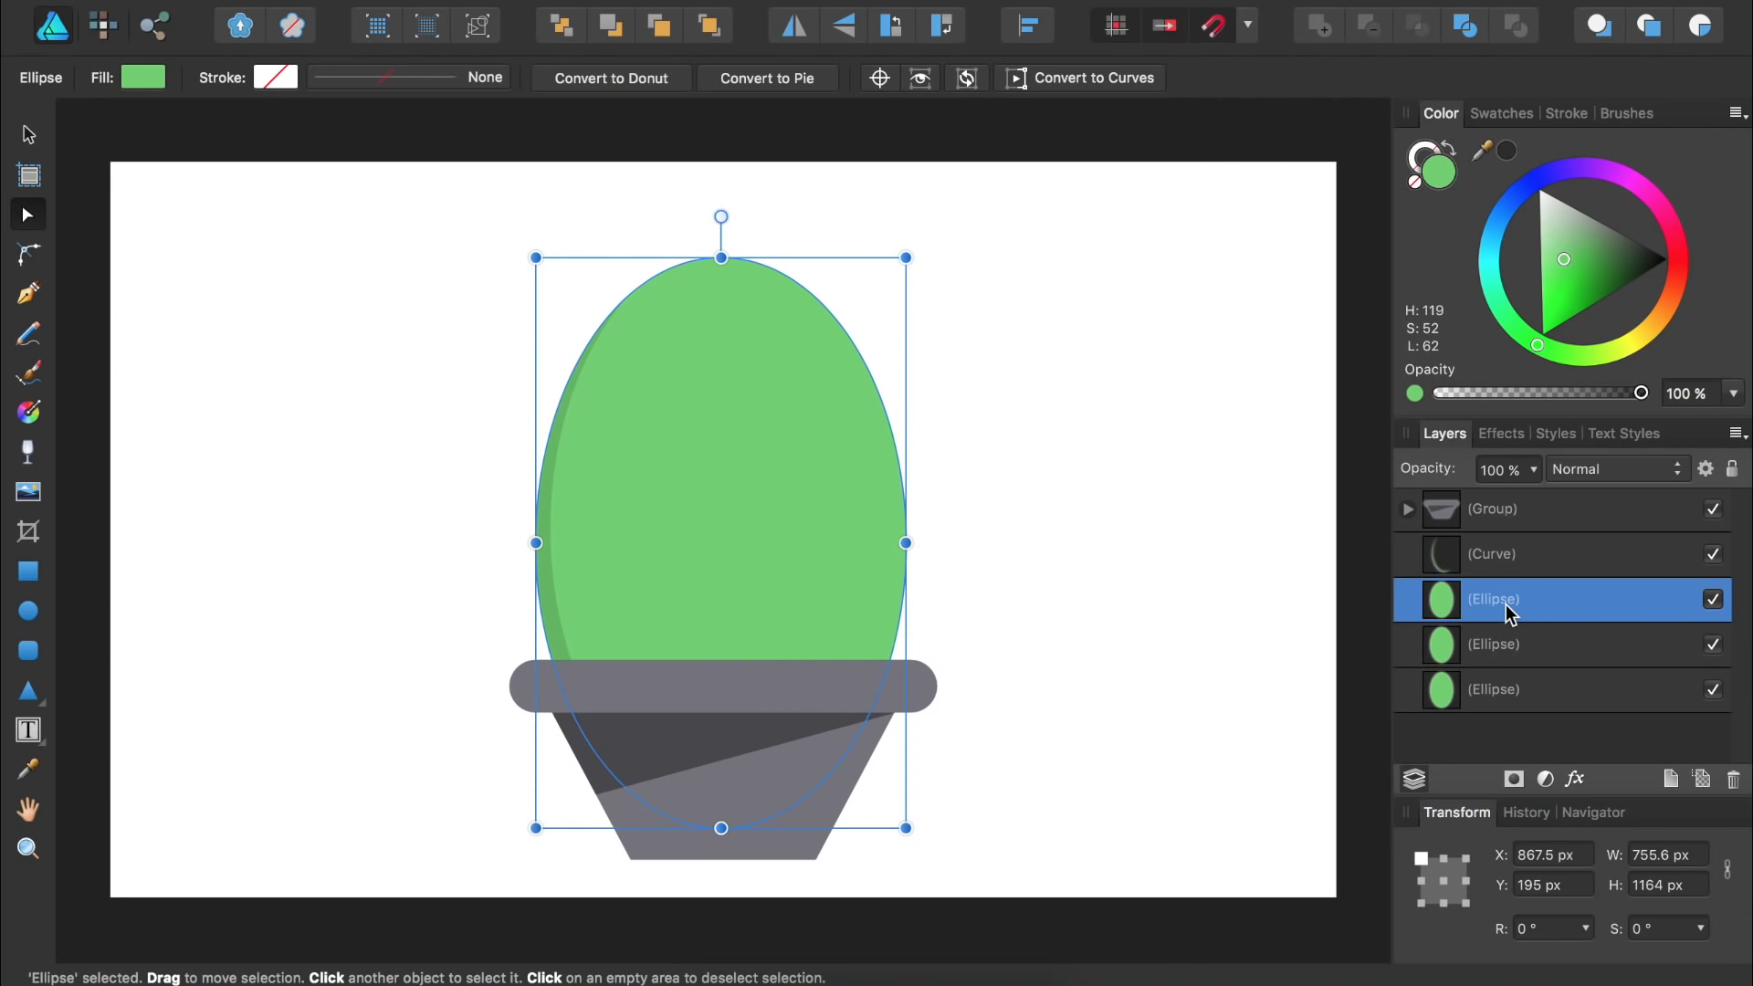
key("shift+Down")
key("shift+Down")
key("shift+Down")
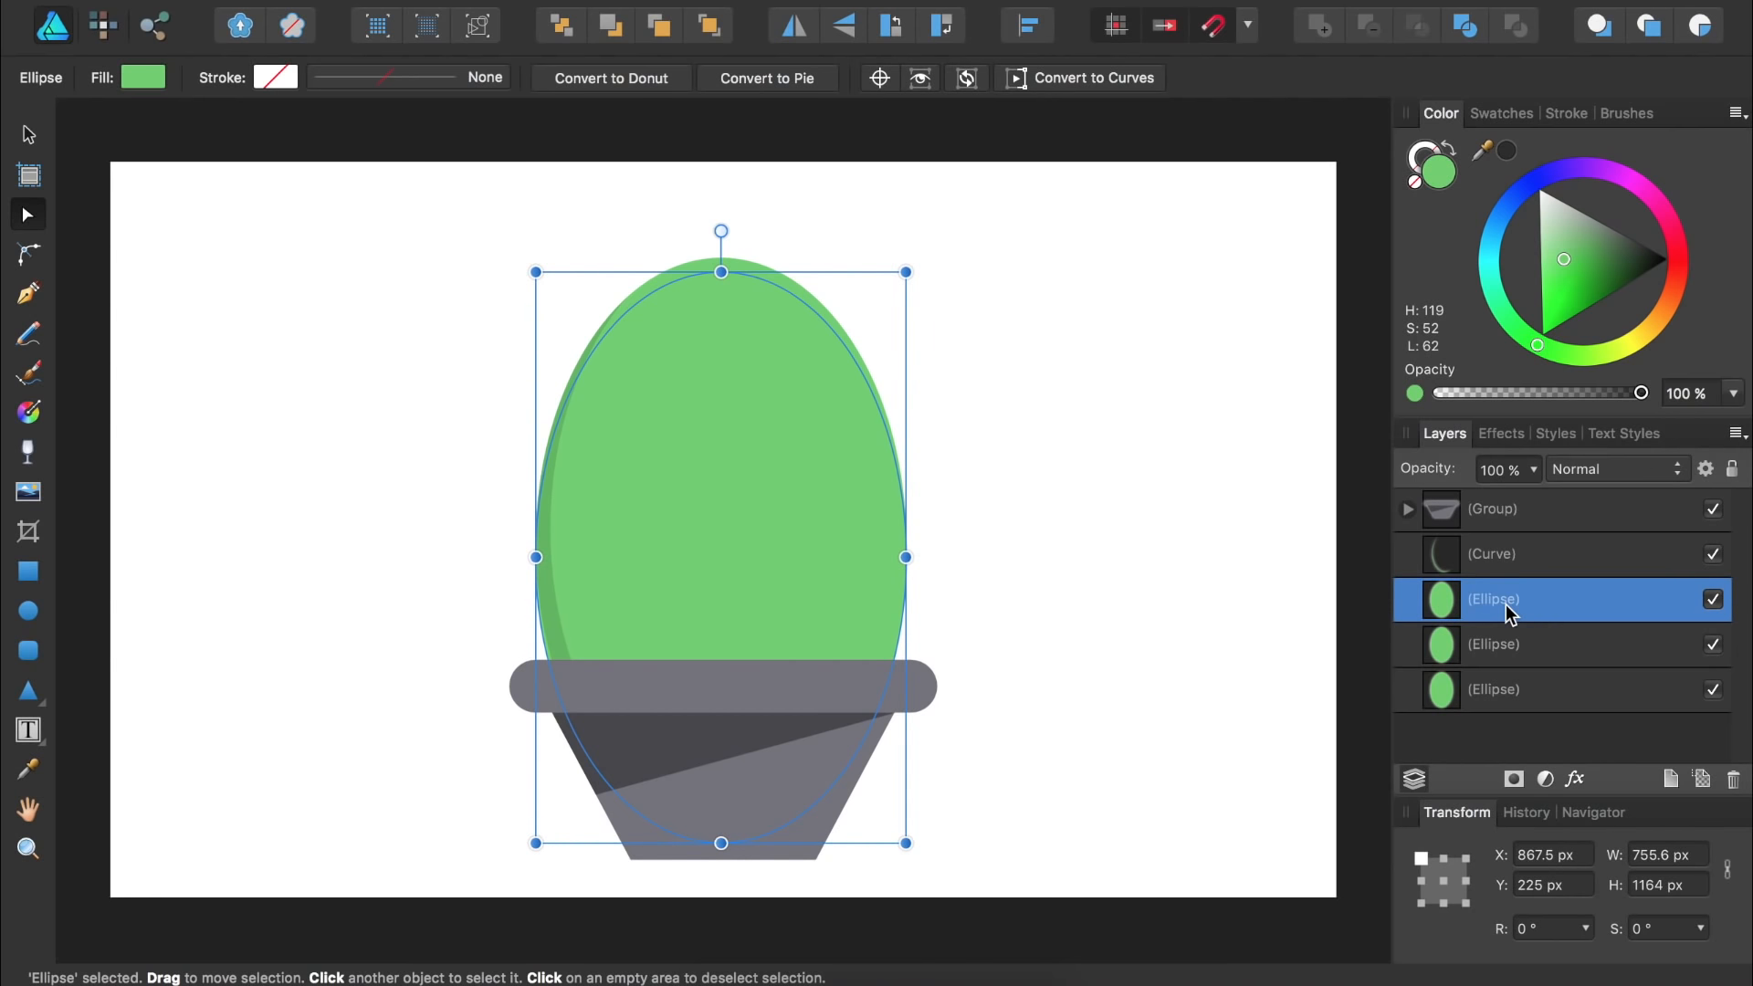
key("shift+Left")
key("shift+Left")
key("shift+Left")
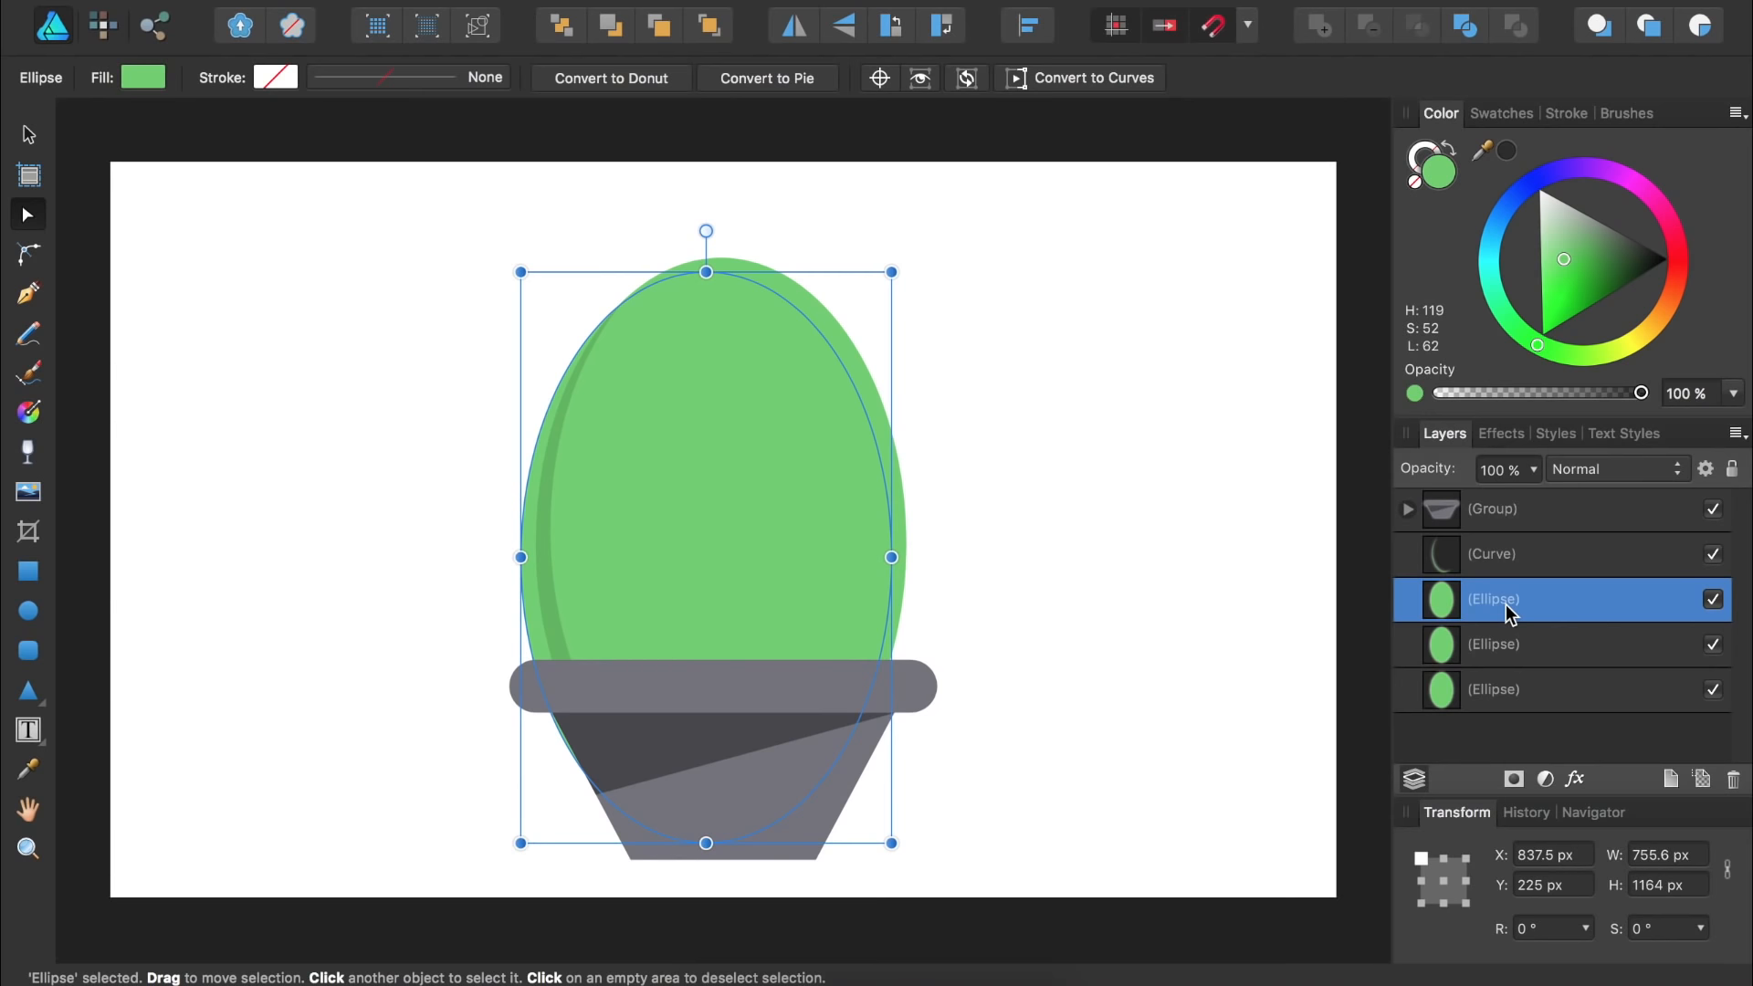
- Subtract the shifted copy from the ellipse beneath it and fill the resulting highlight crescent lighter green, about H 119, S 46, L 67
left_click(1532, 643, "shift")
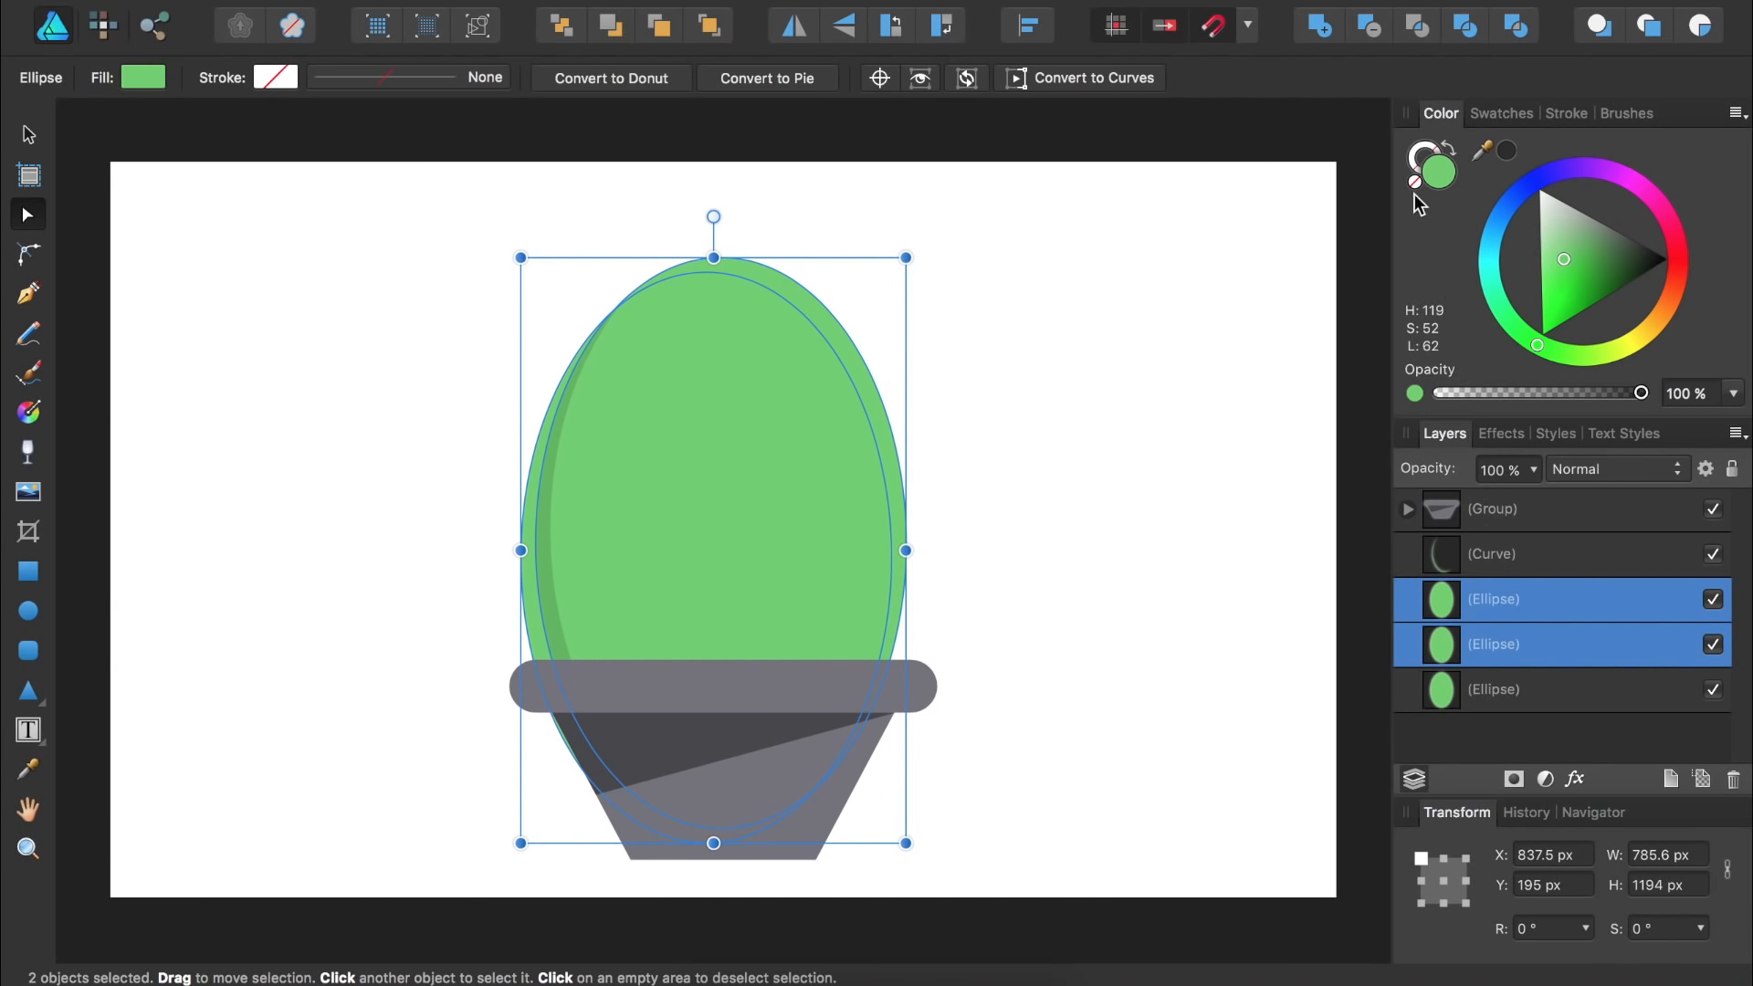
left_click(1369, 26)
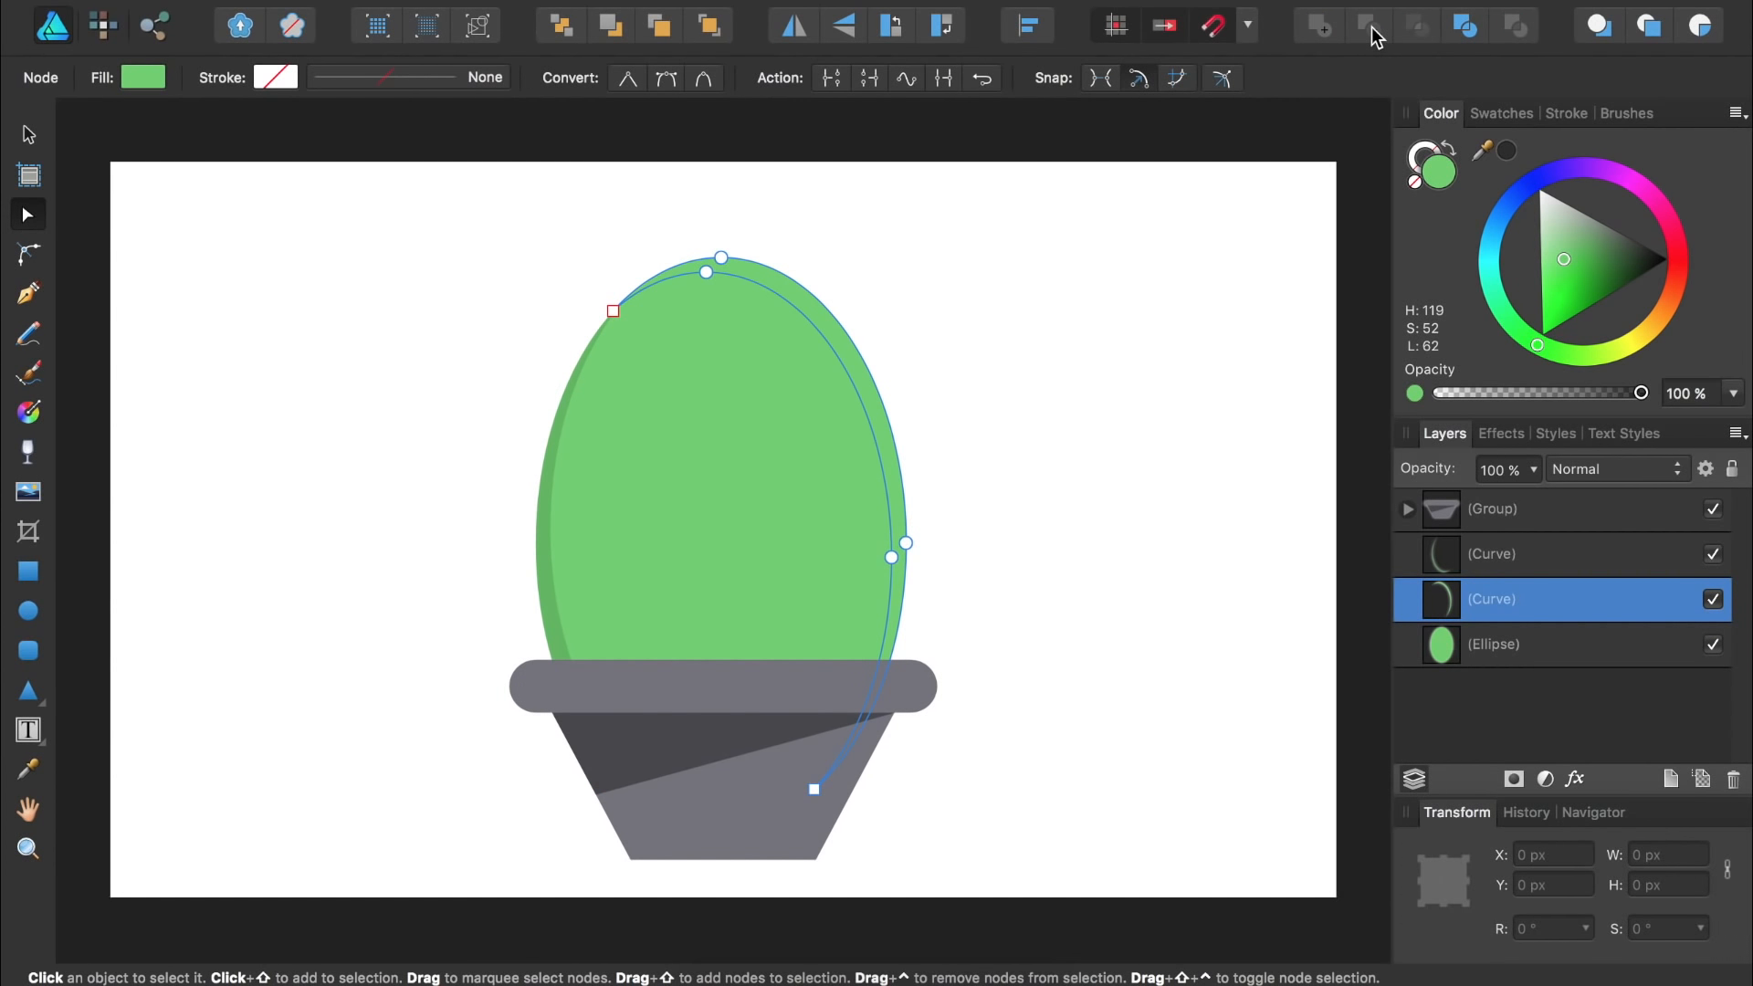
left_click_drag(1563, 259, 1562, 247)
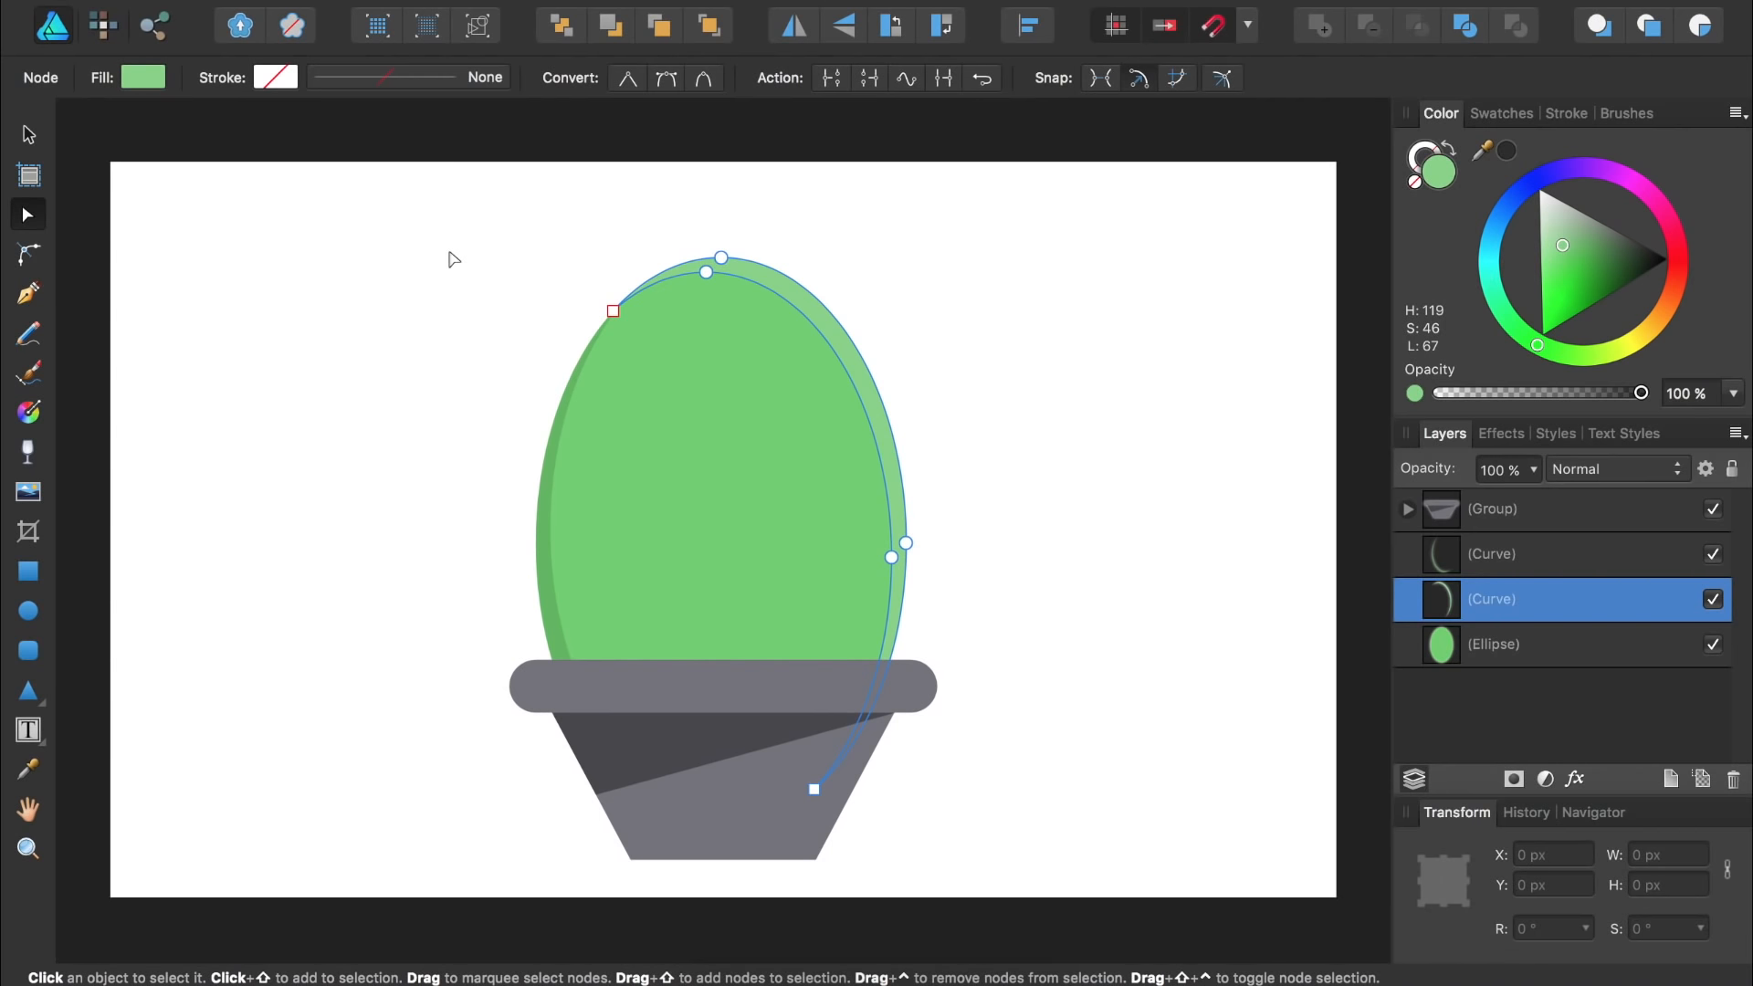
- Switch to the Pixel Persona and set the Paint Brush to dark green, about H 127, S 76, L 31
left_click(98, 27)
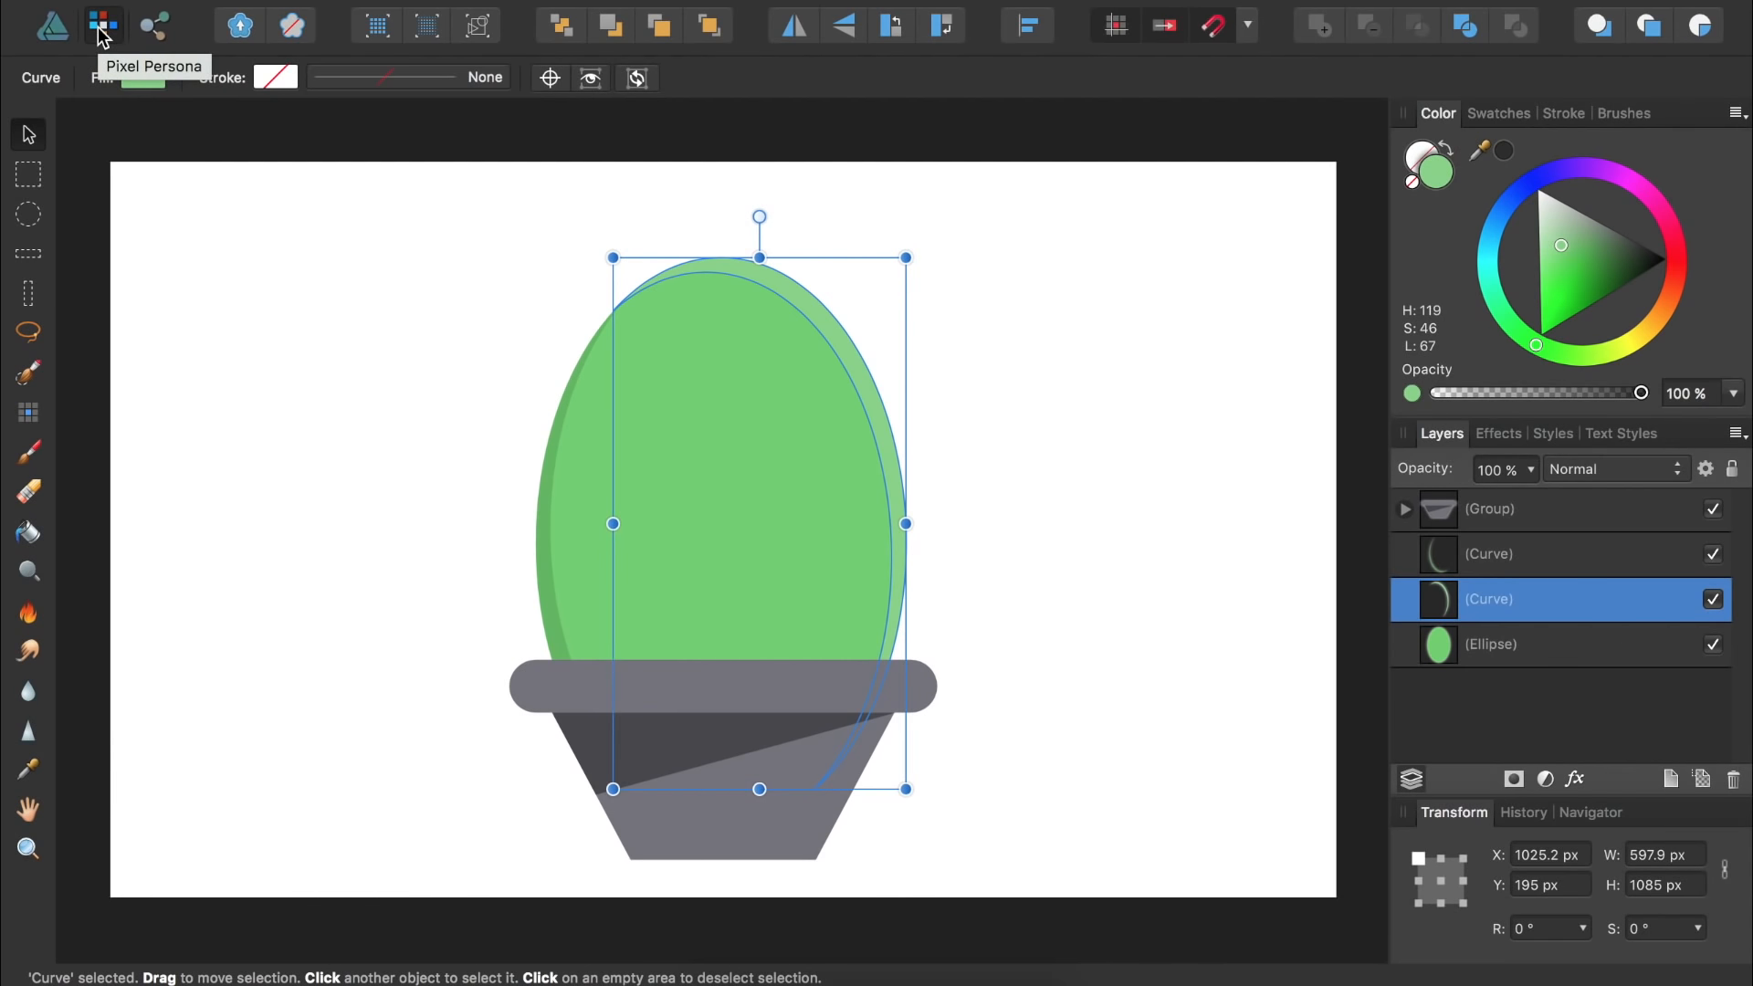
left_click(35, 456)
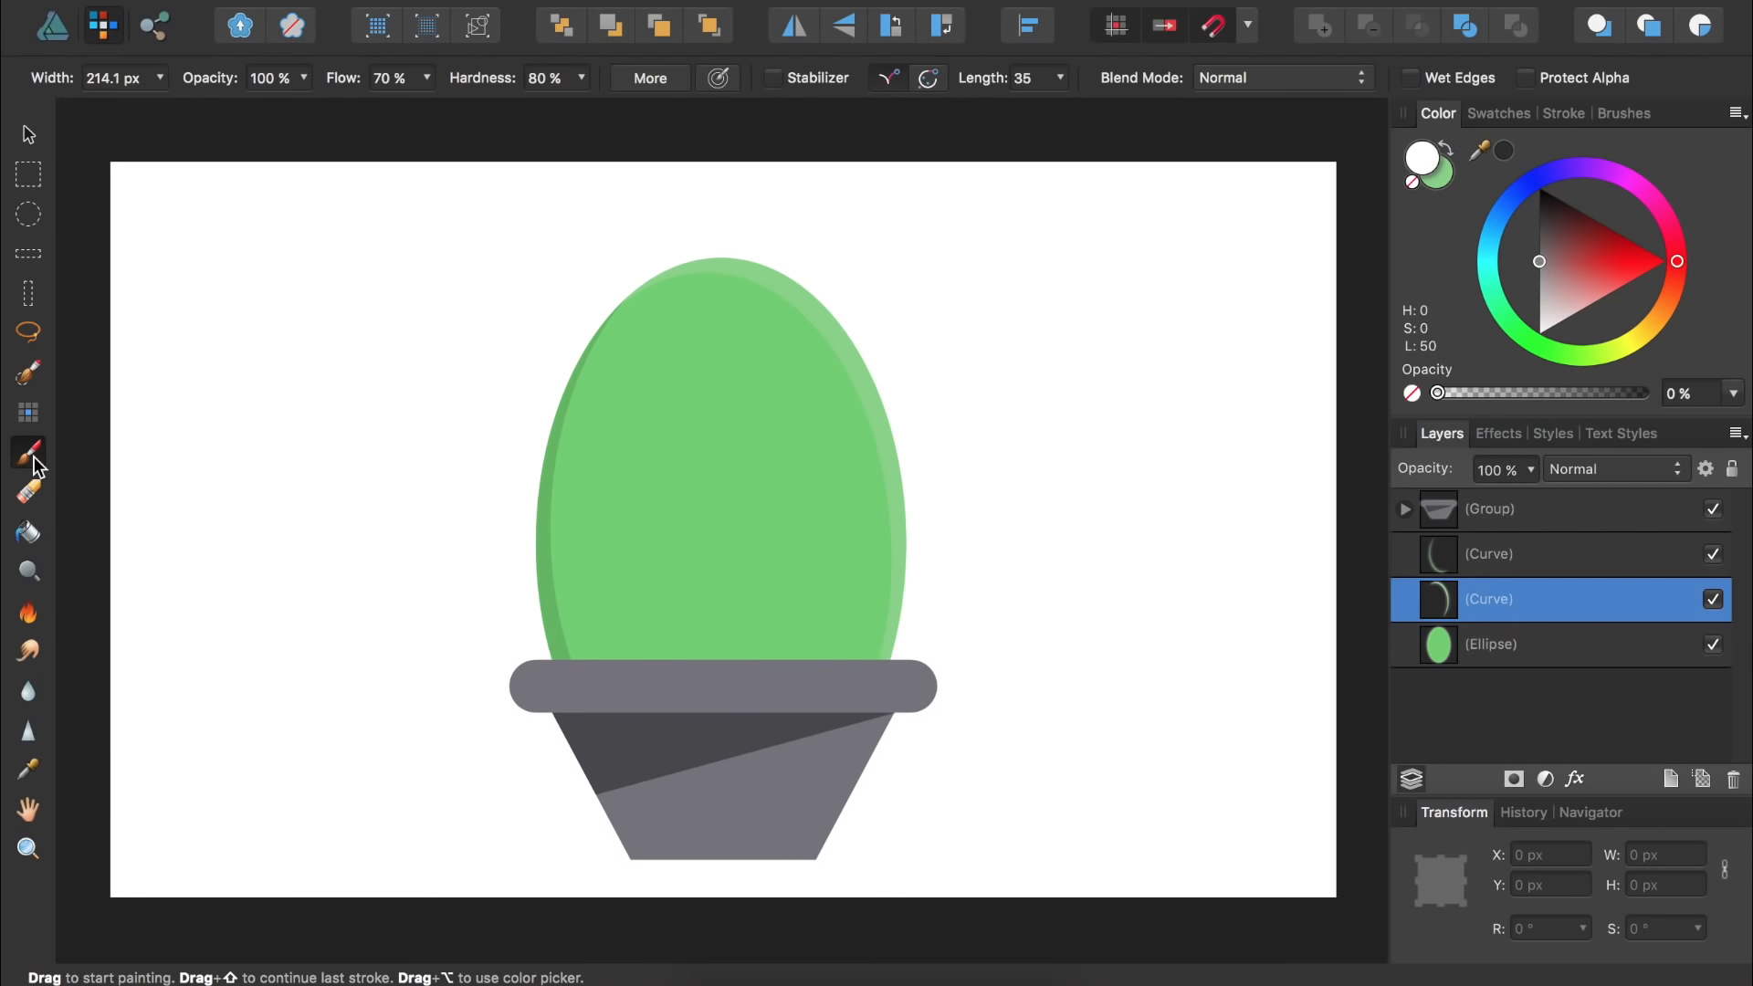
left_click(1523, 337)
left_click(1585, 294)
left_click(1593, 291)
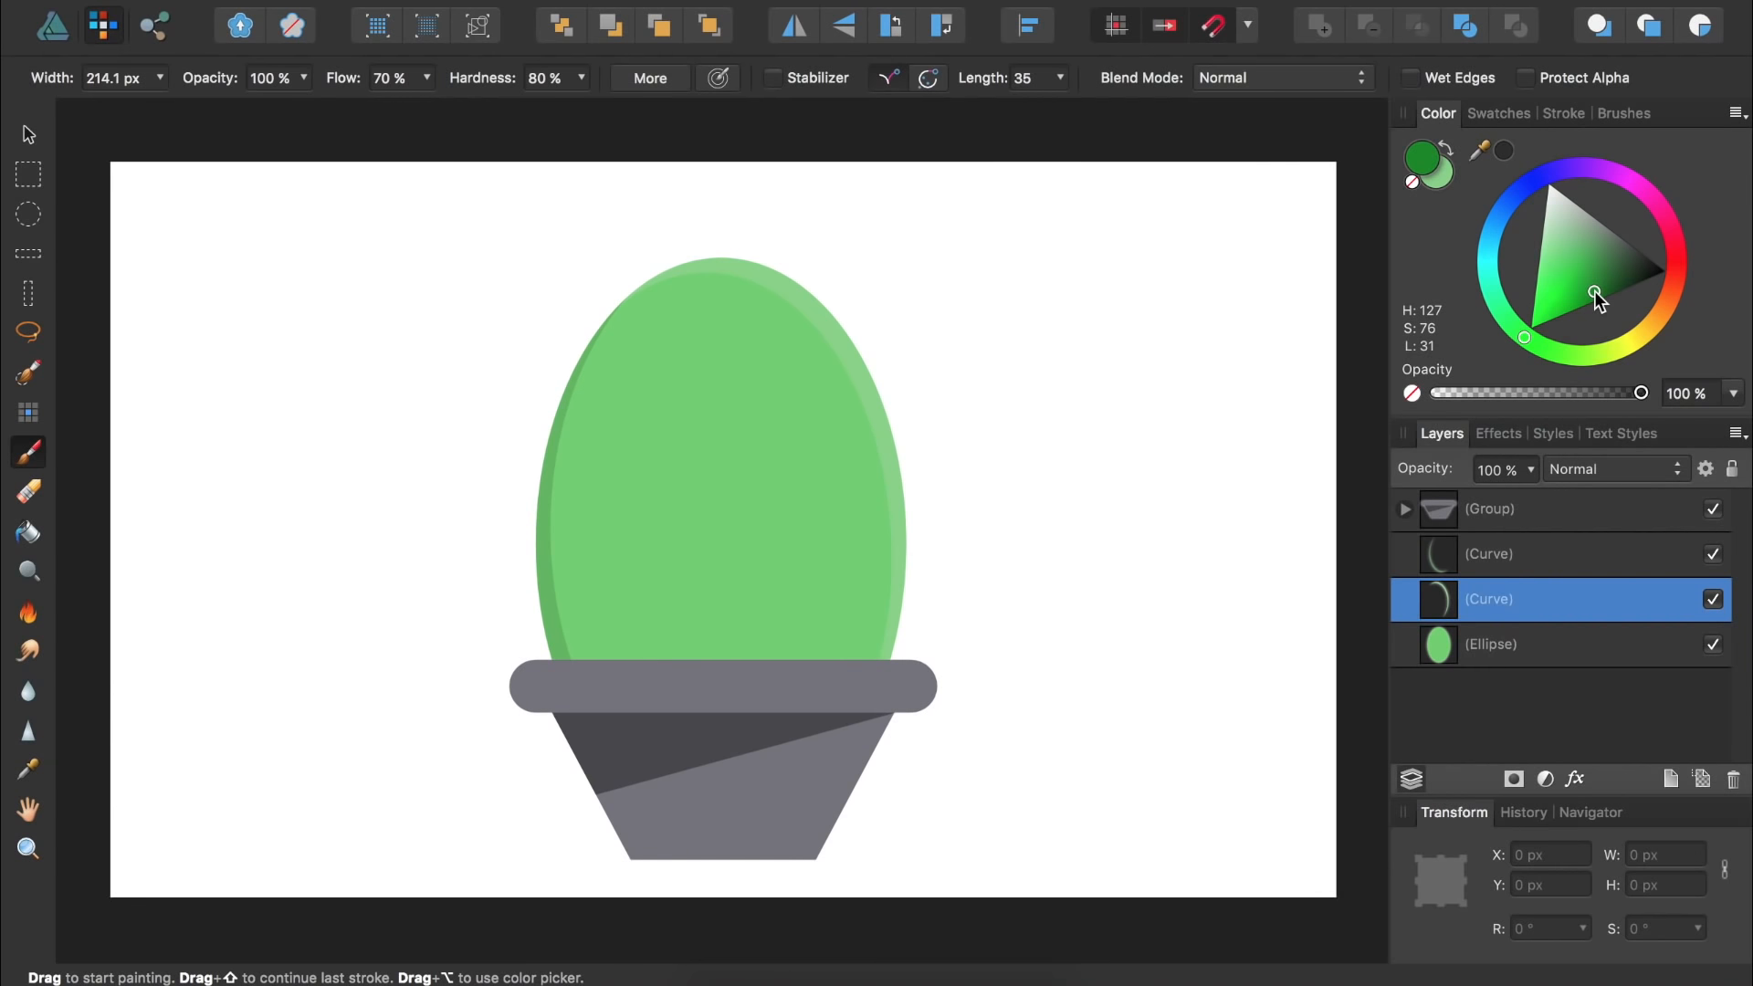
- Choose the 70 px bristle brush from the Painting category and enlarge its width to about 241 px
left_click(1617, 117)
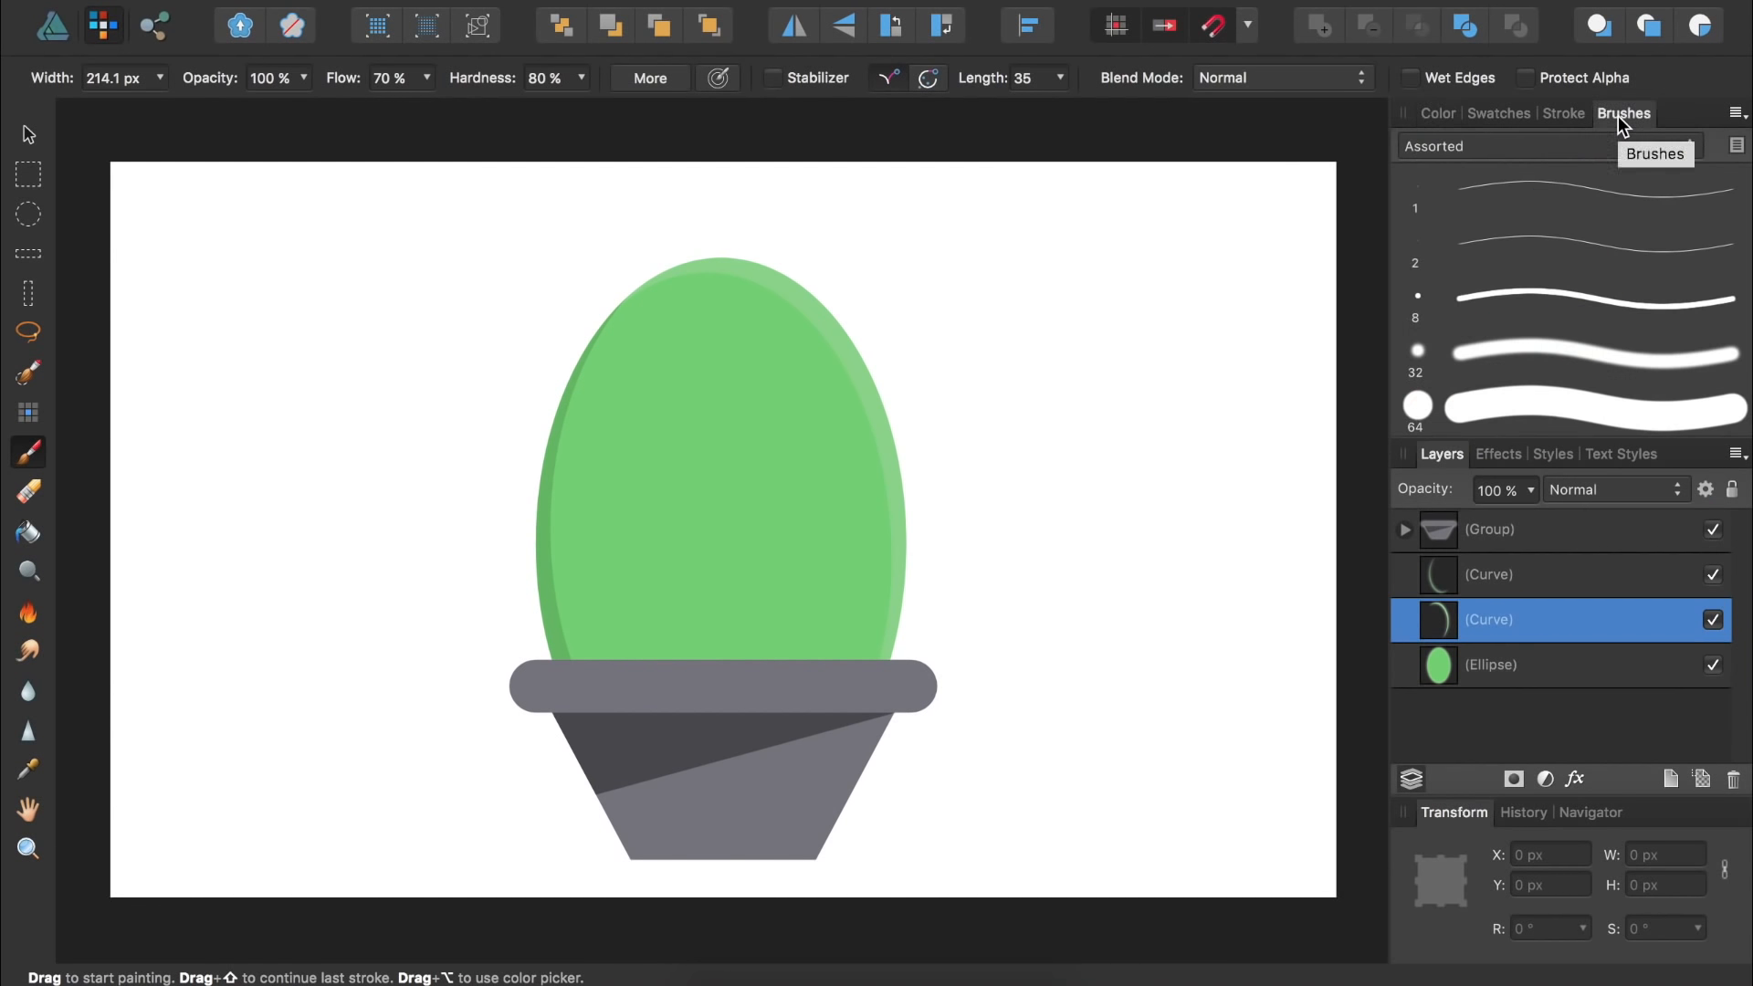
left_click(1578, 145)
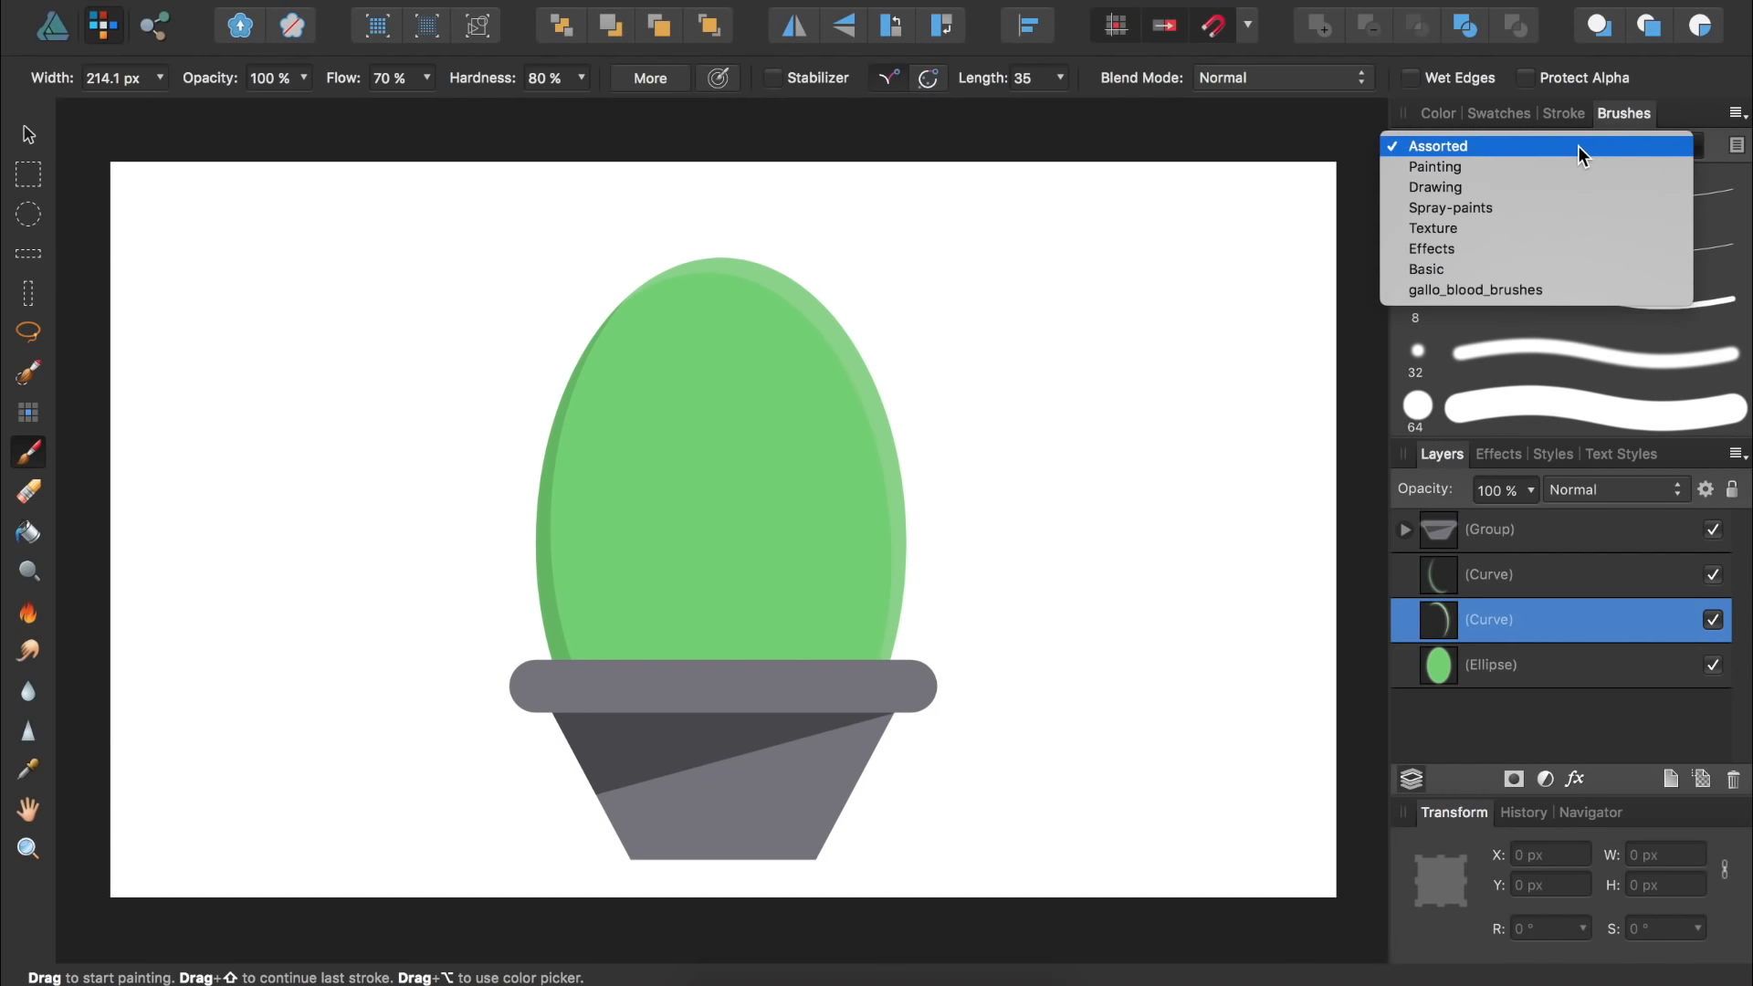
left_click(1575, 168)
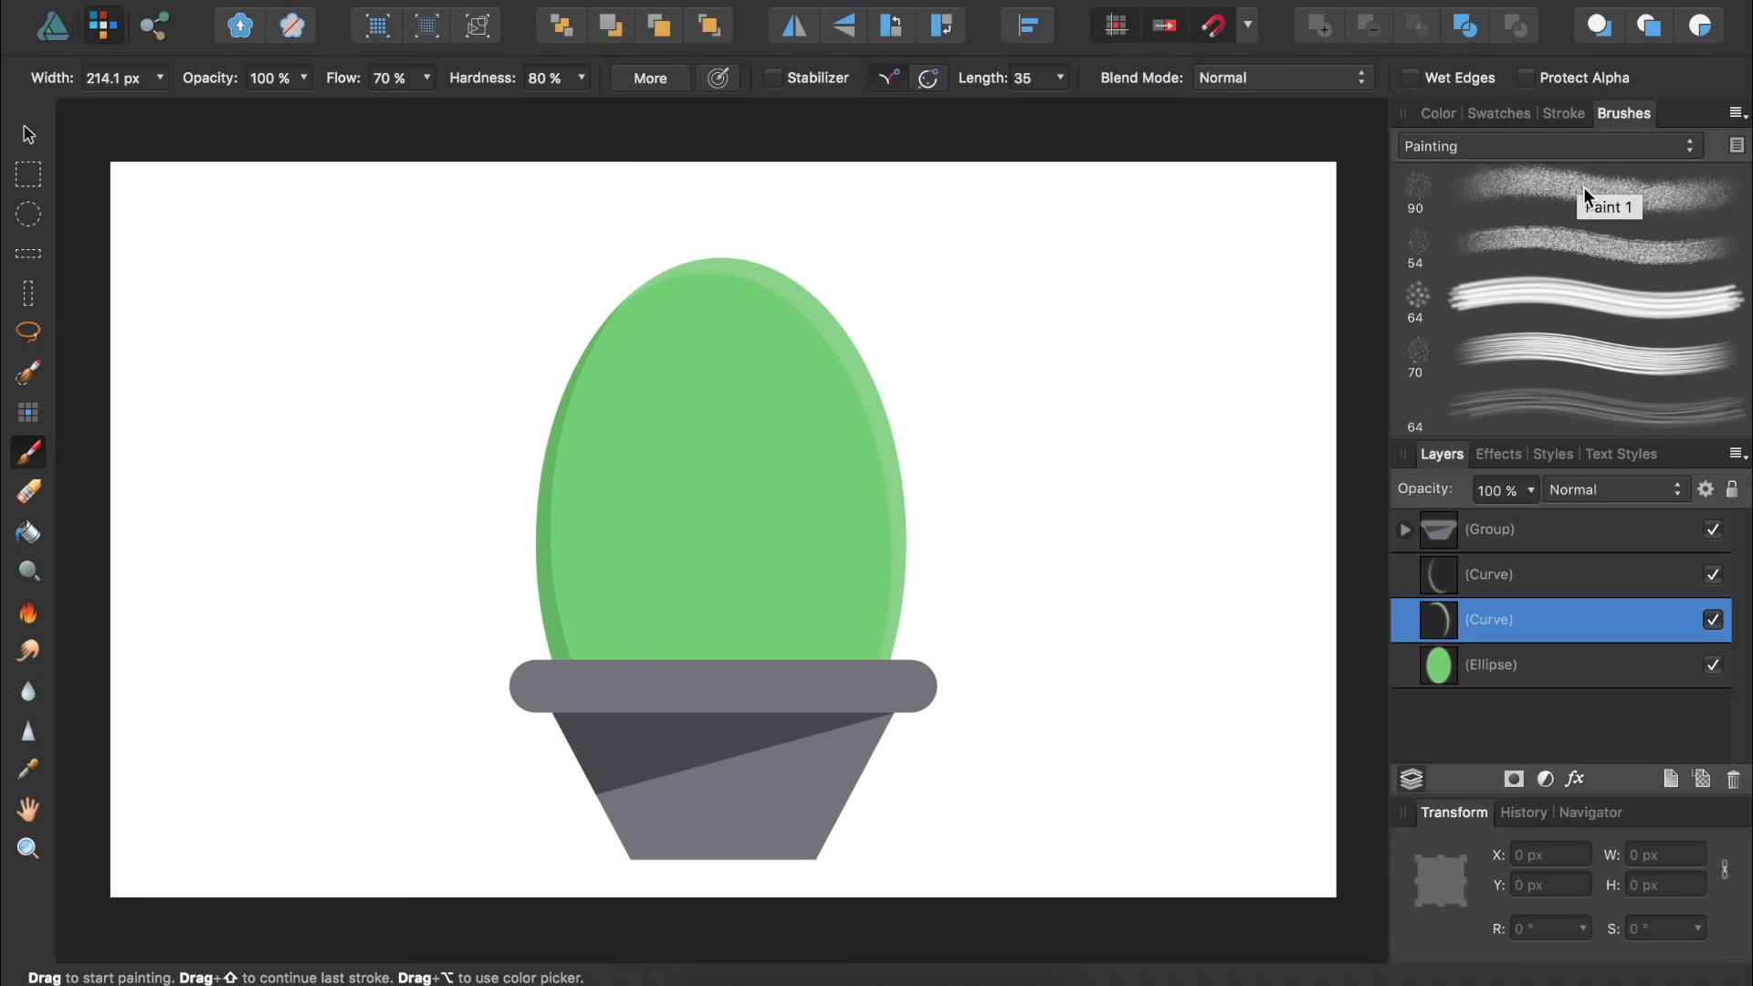
left_click(1561, 363)
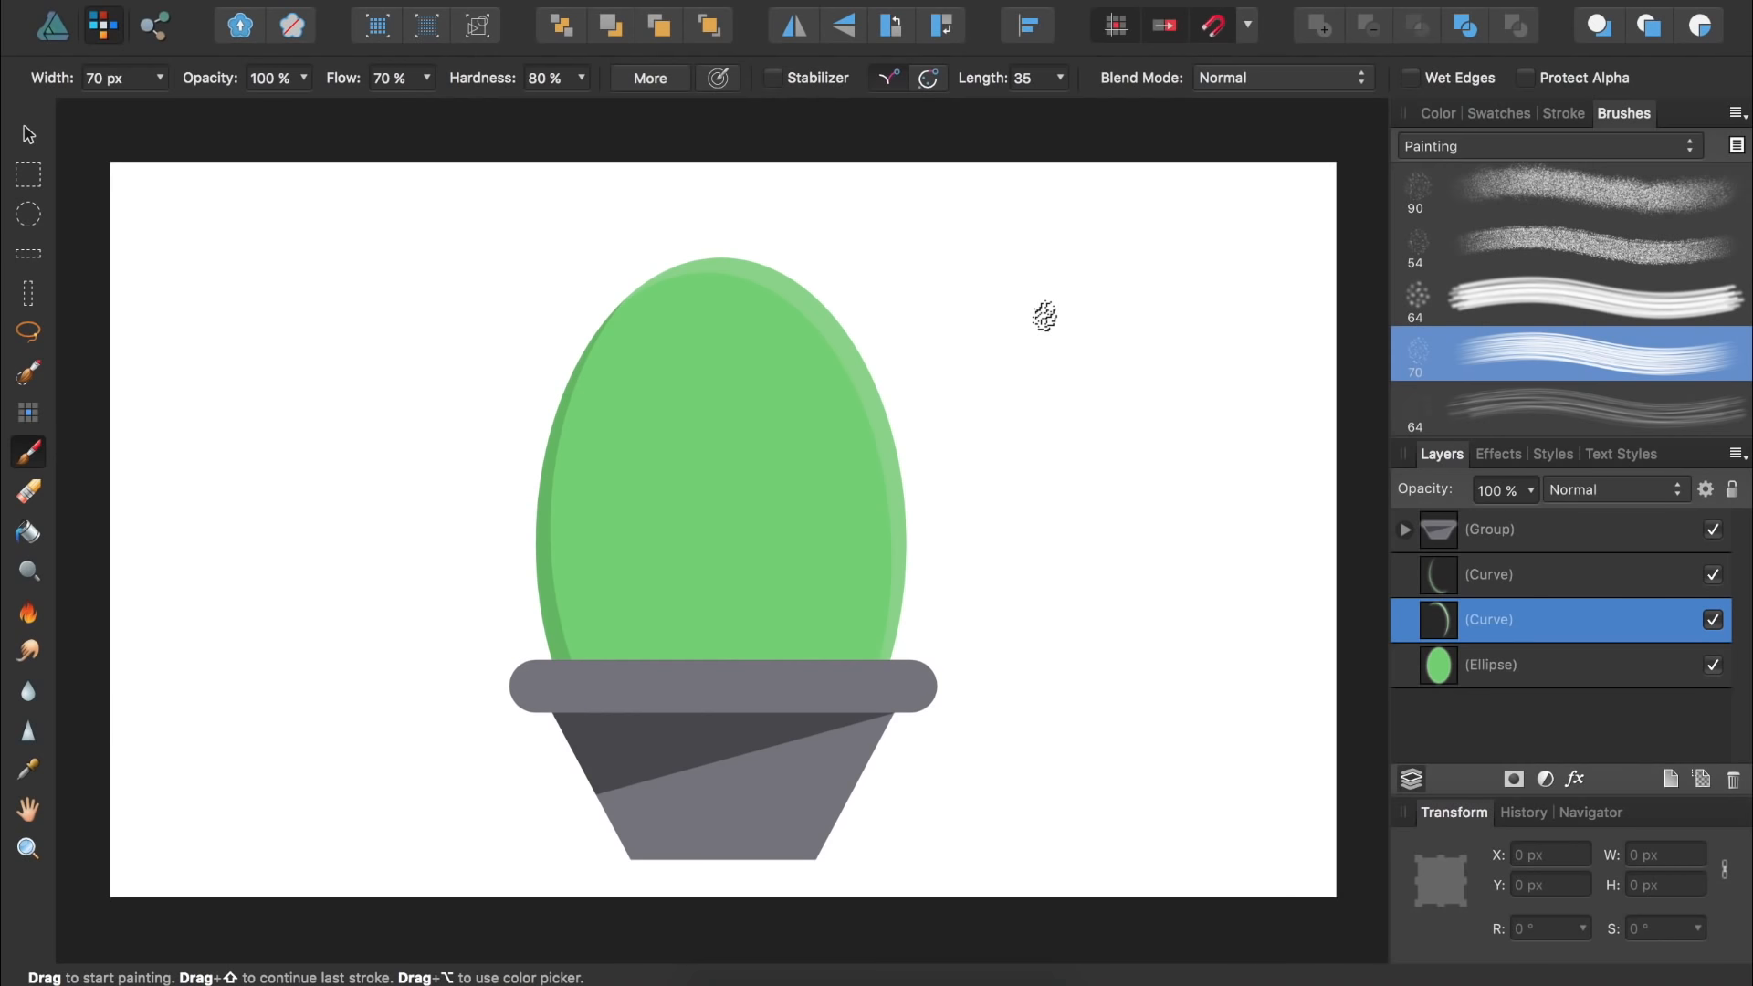
key("bracketright")
key("bracketright")
key("bracketright")
key("bracketright")
key("bracketright")
key("bracketright")
key("bracketright")
key("bracketright")
key("bracketright")
key("bracketright")
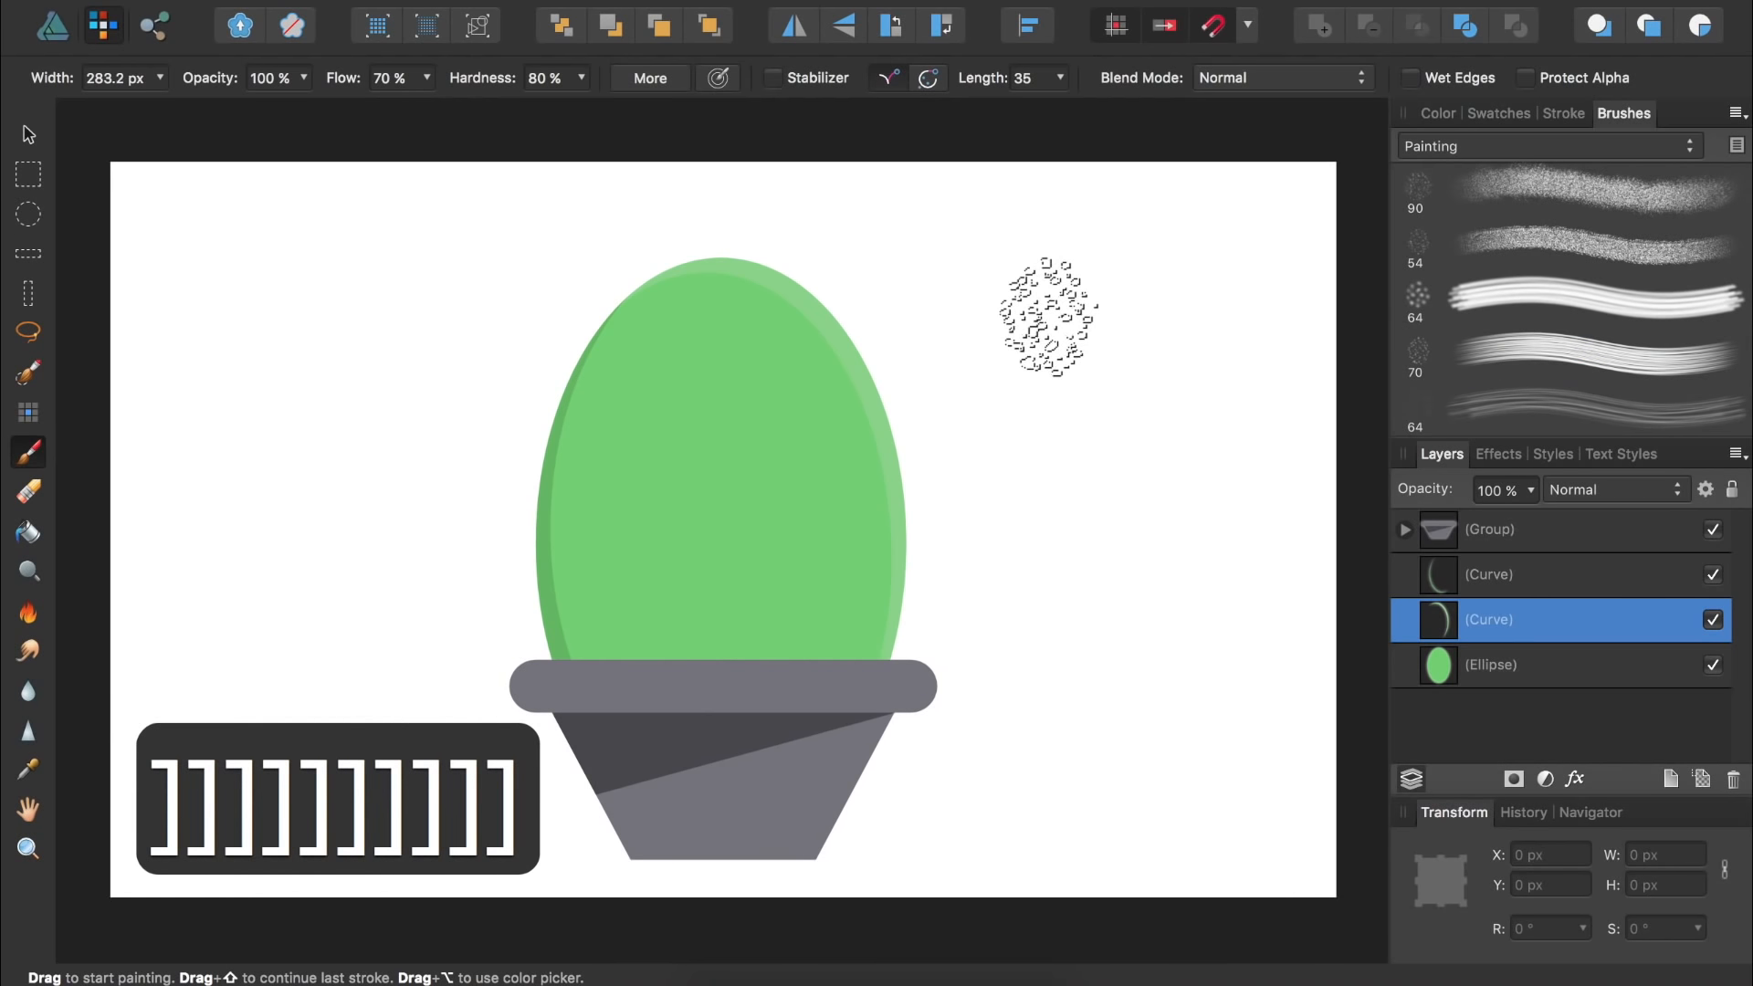
key("bracketleft")
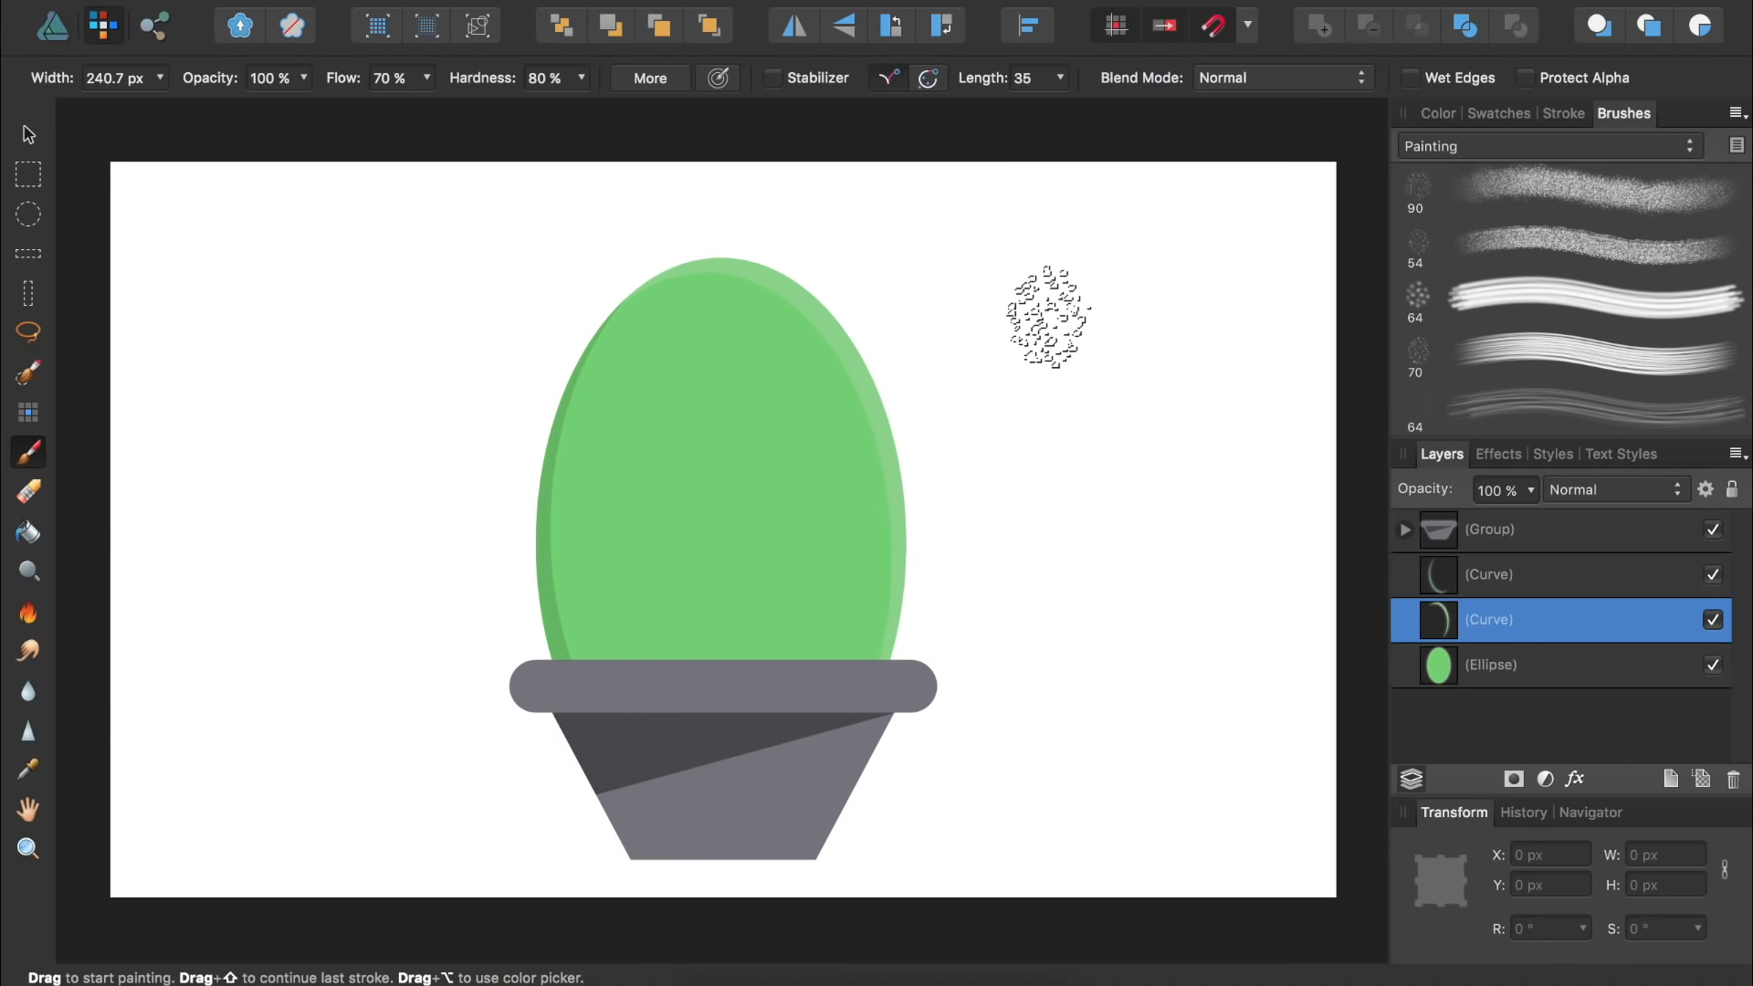
- Paint a straight, near-vertical dark green stroke beside the cactus and place two duplicates side by side at even spacing to its right
left_click(1048, 317)
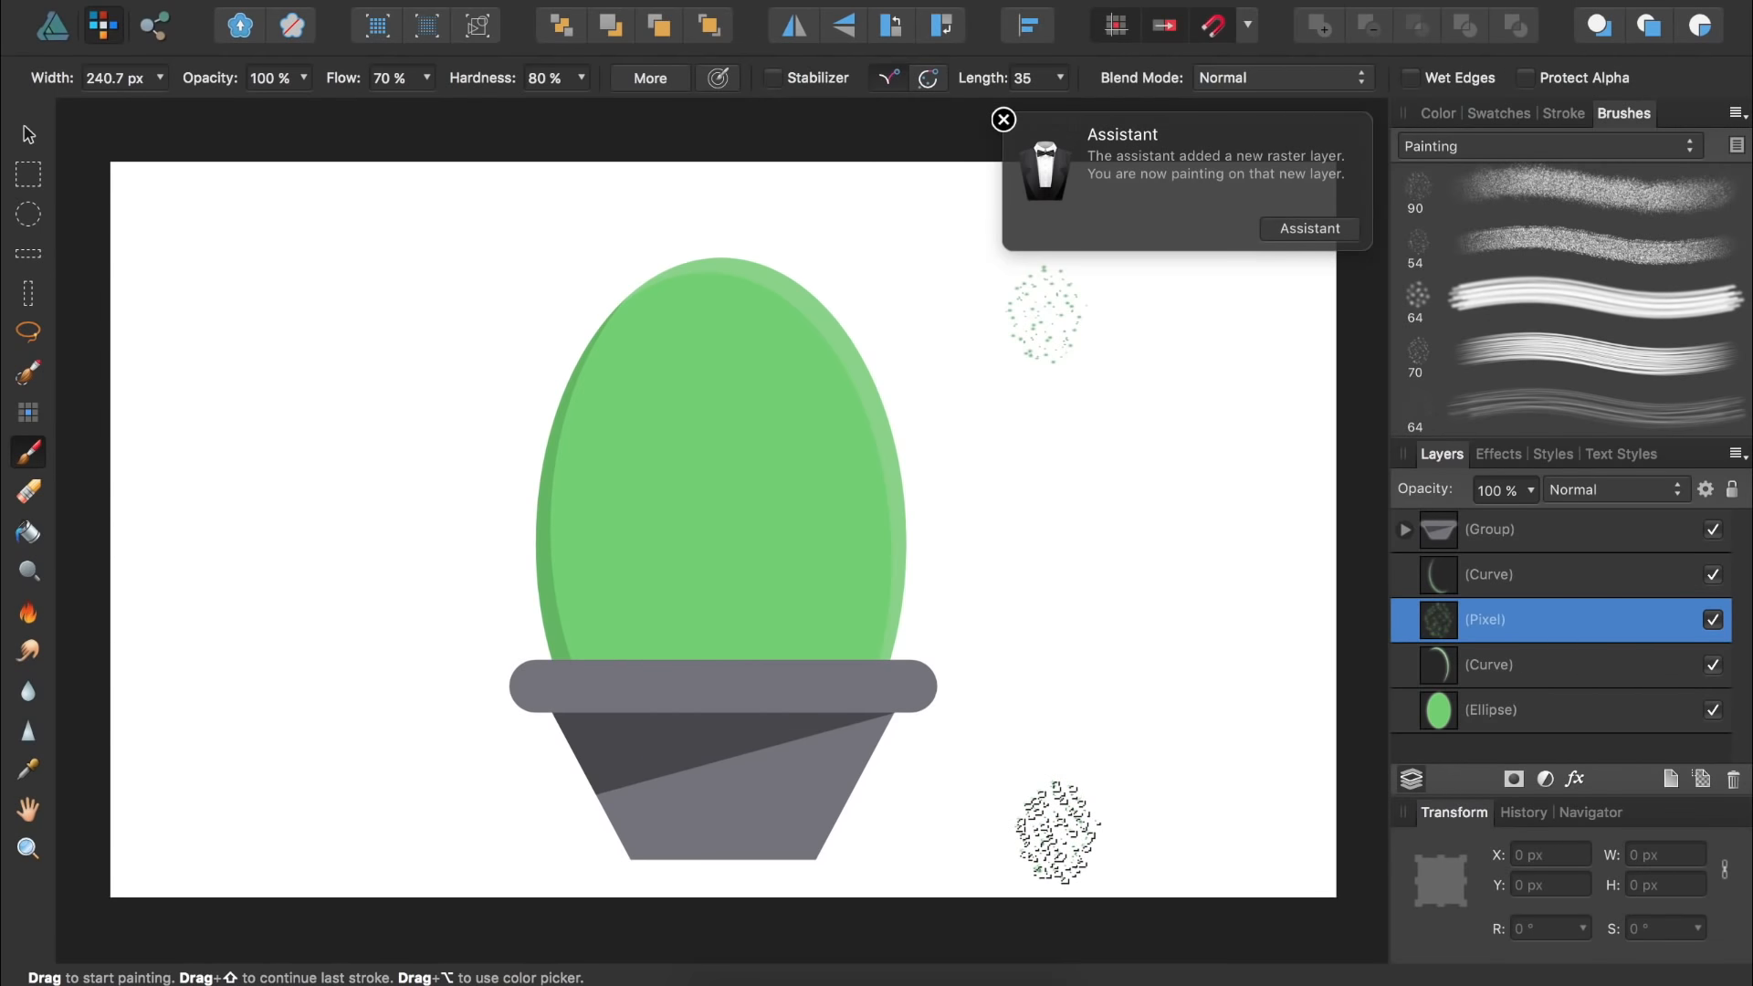
left_click(1057, 832, "shift")
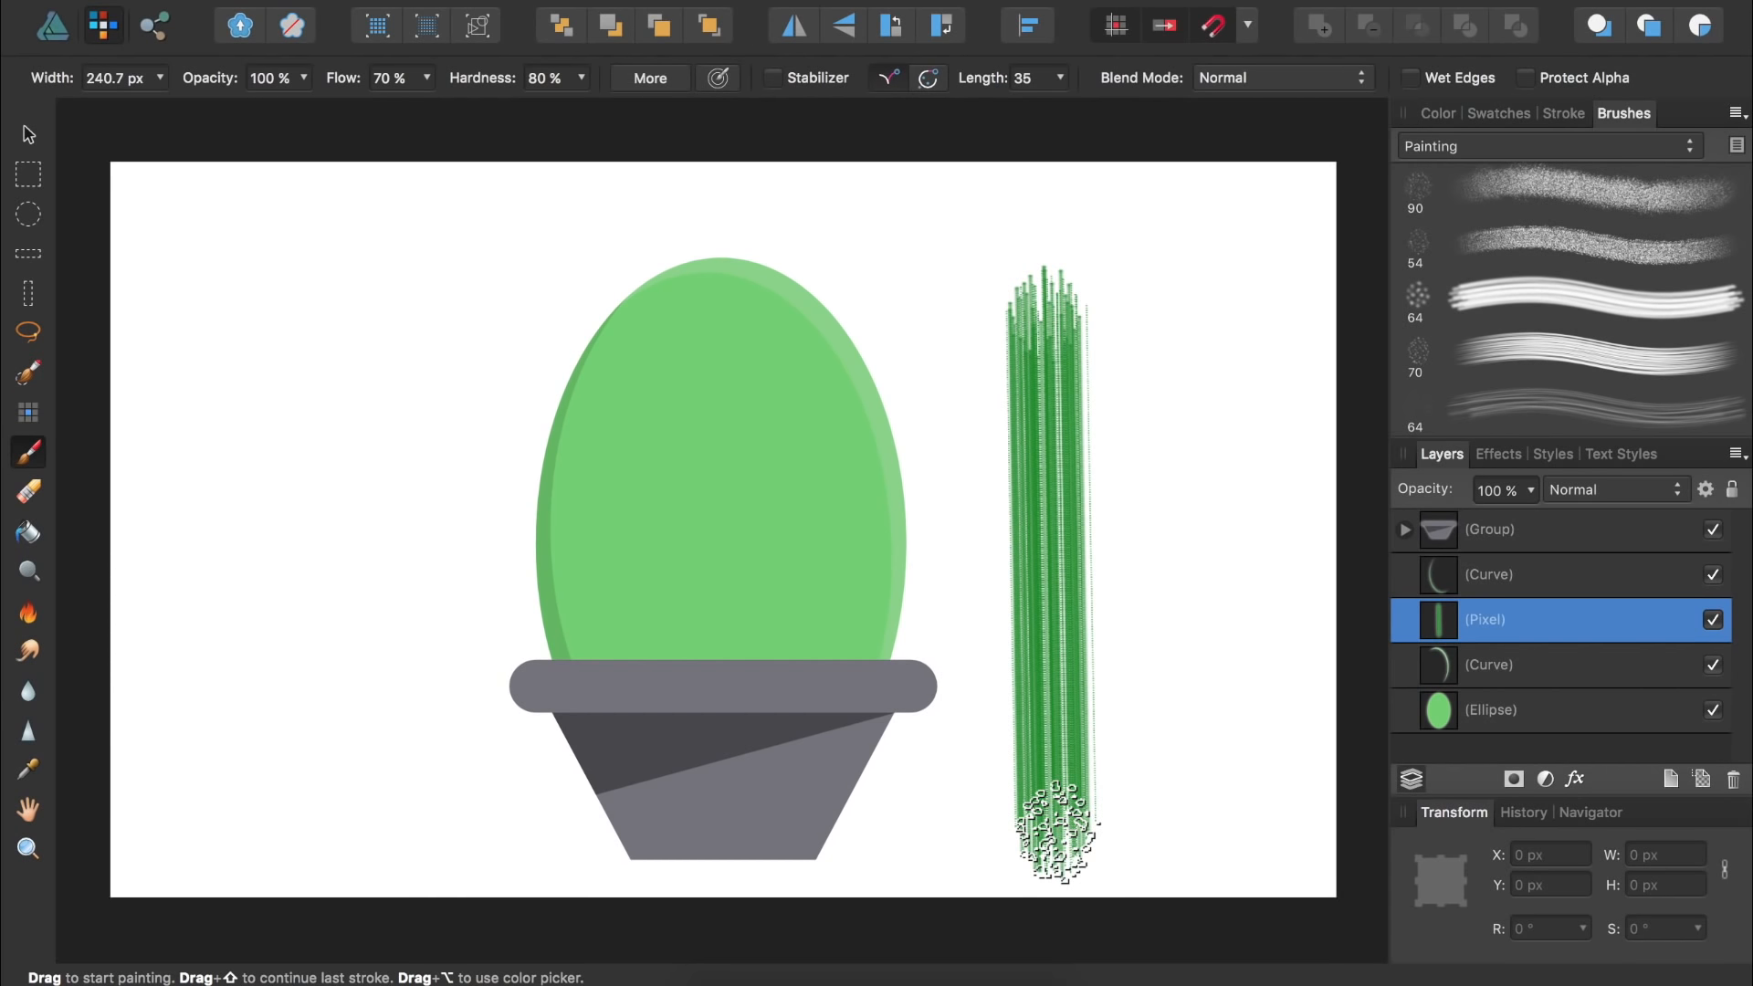
key("super+j")
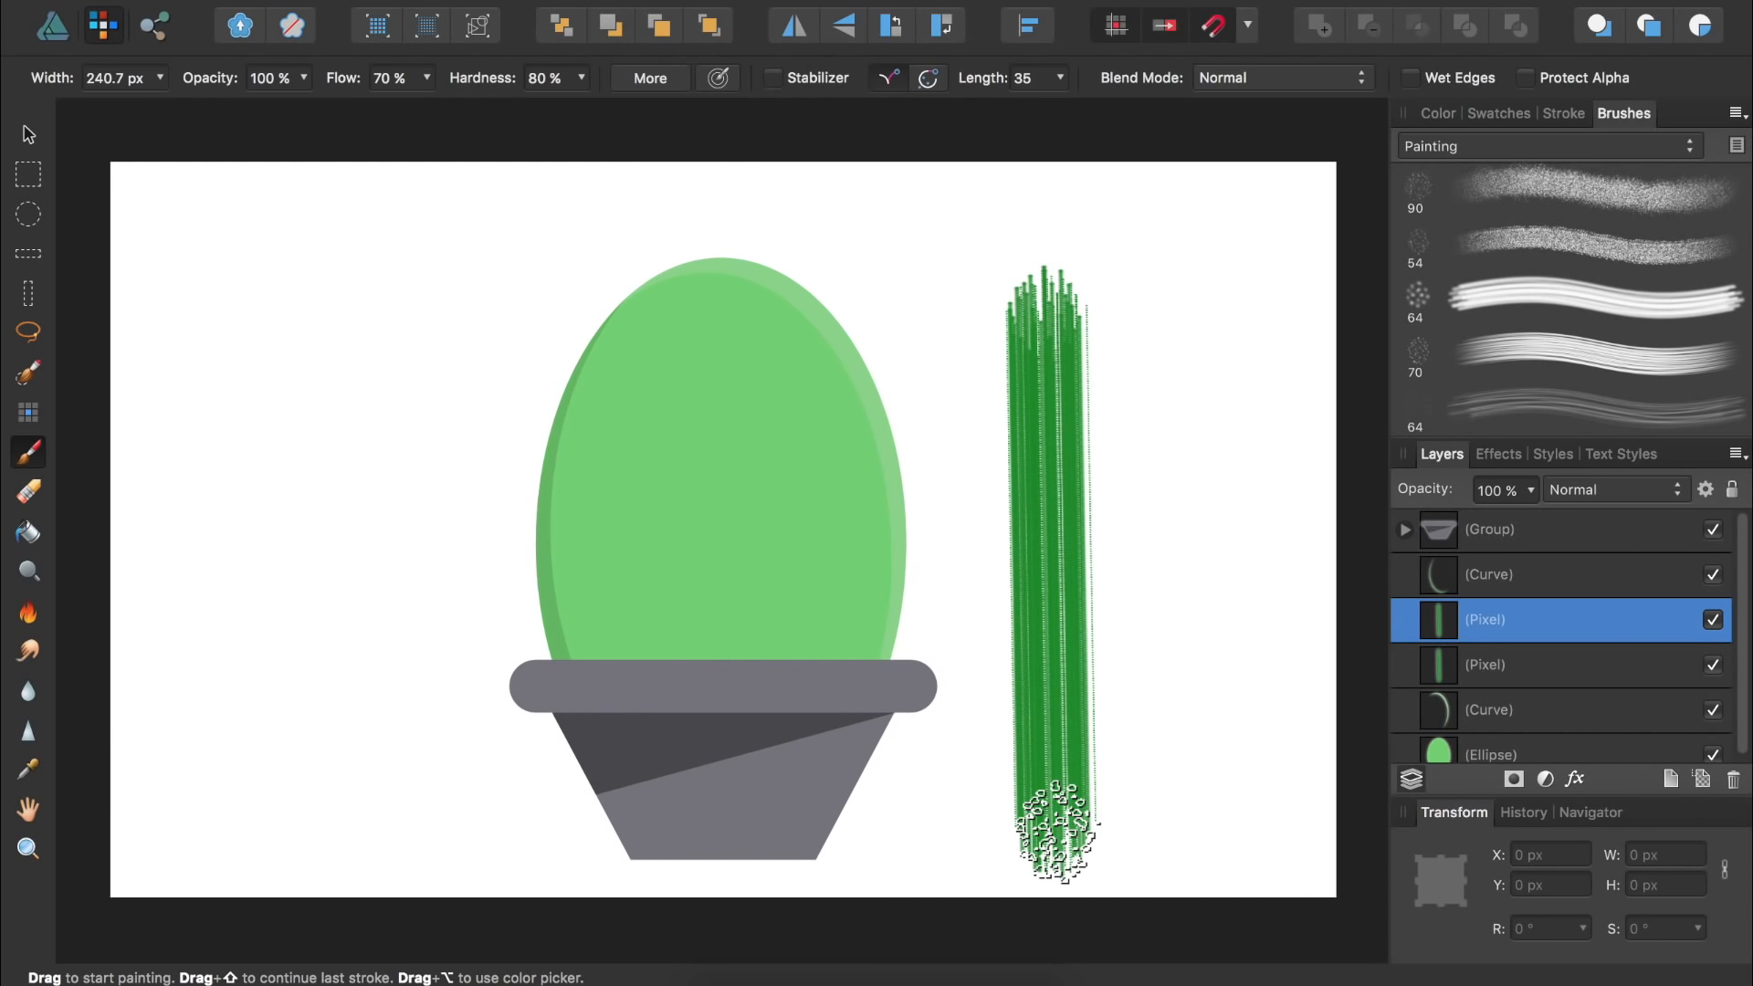
key("v")
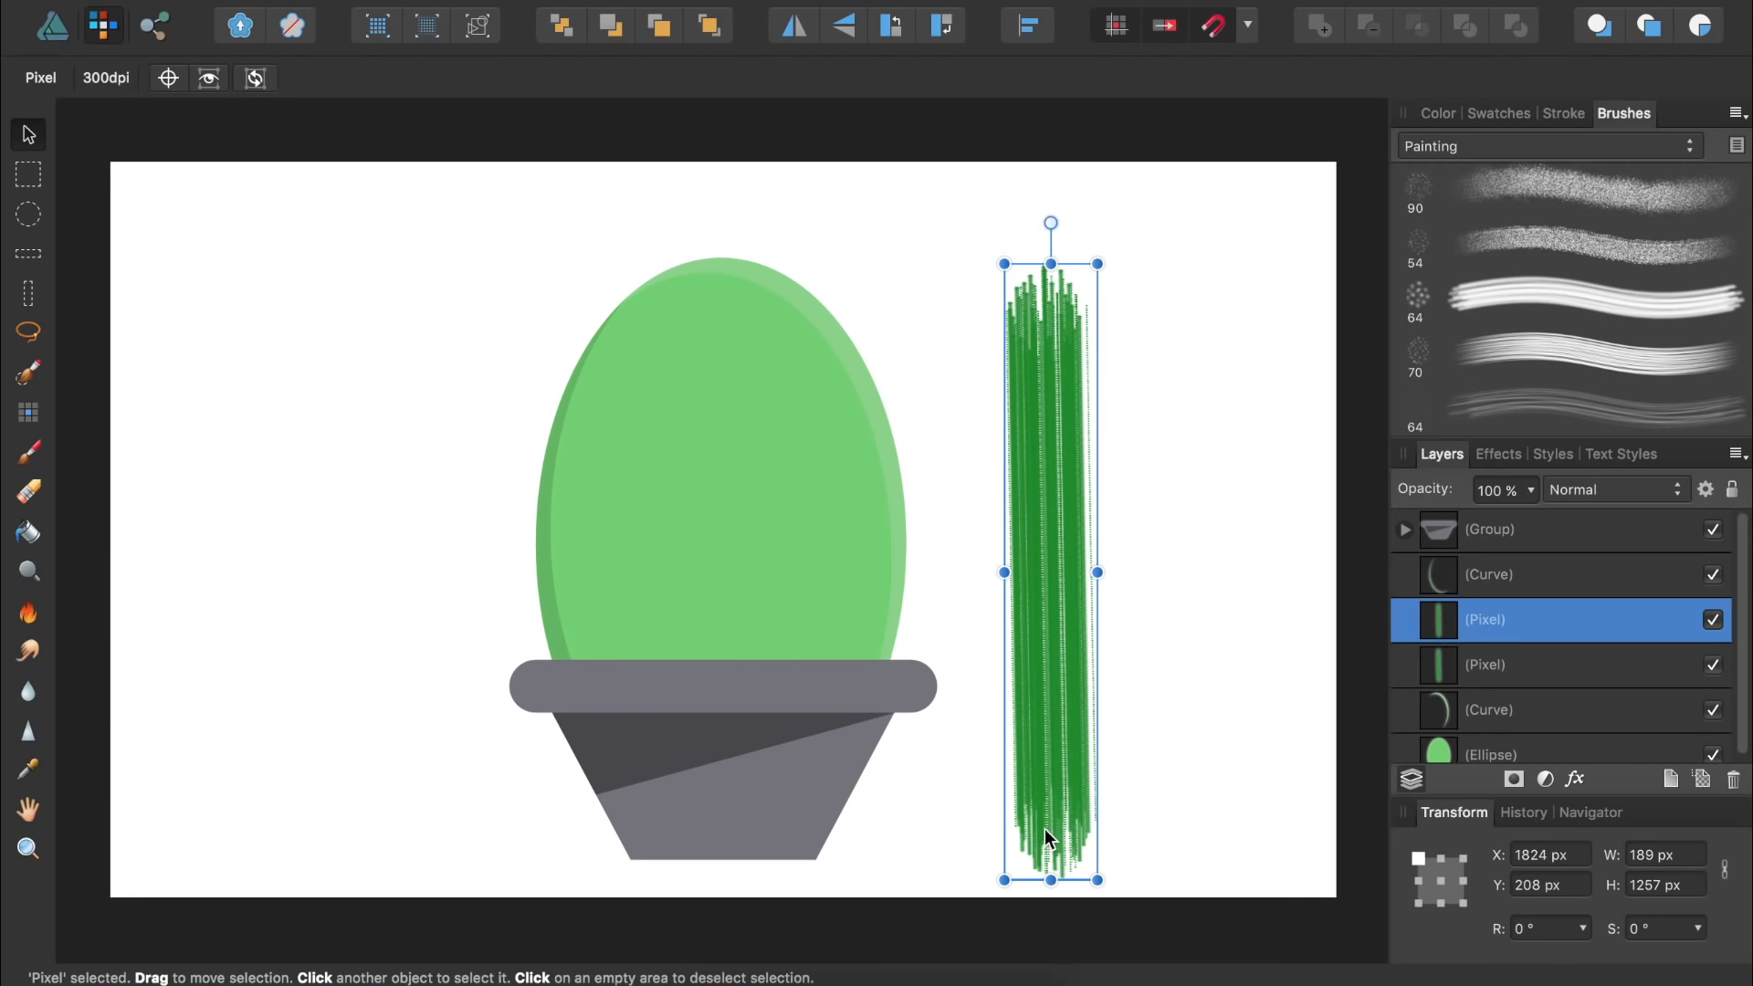
left_click_drag(1045, 747, 1169, 739)
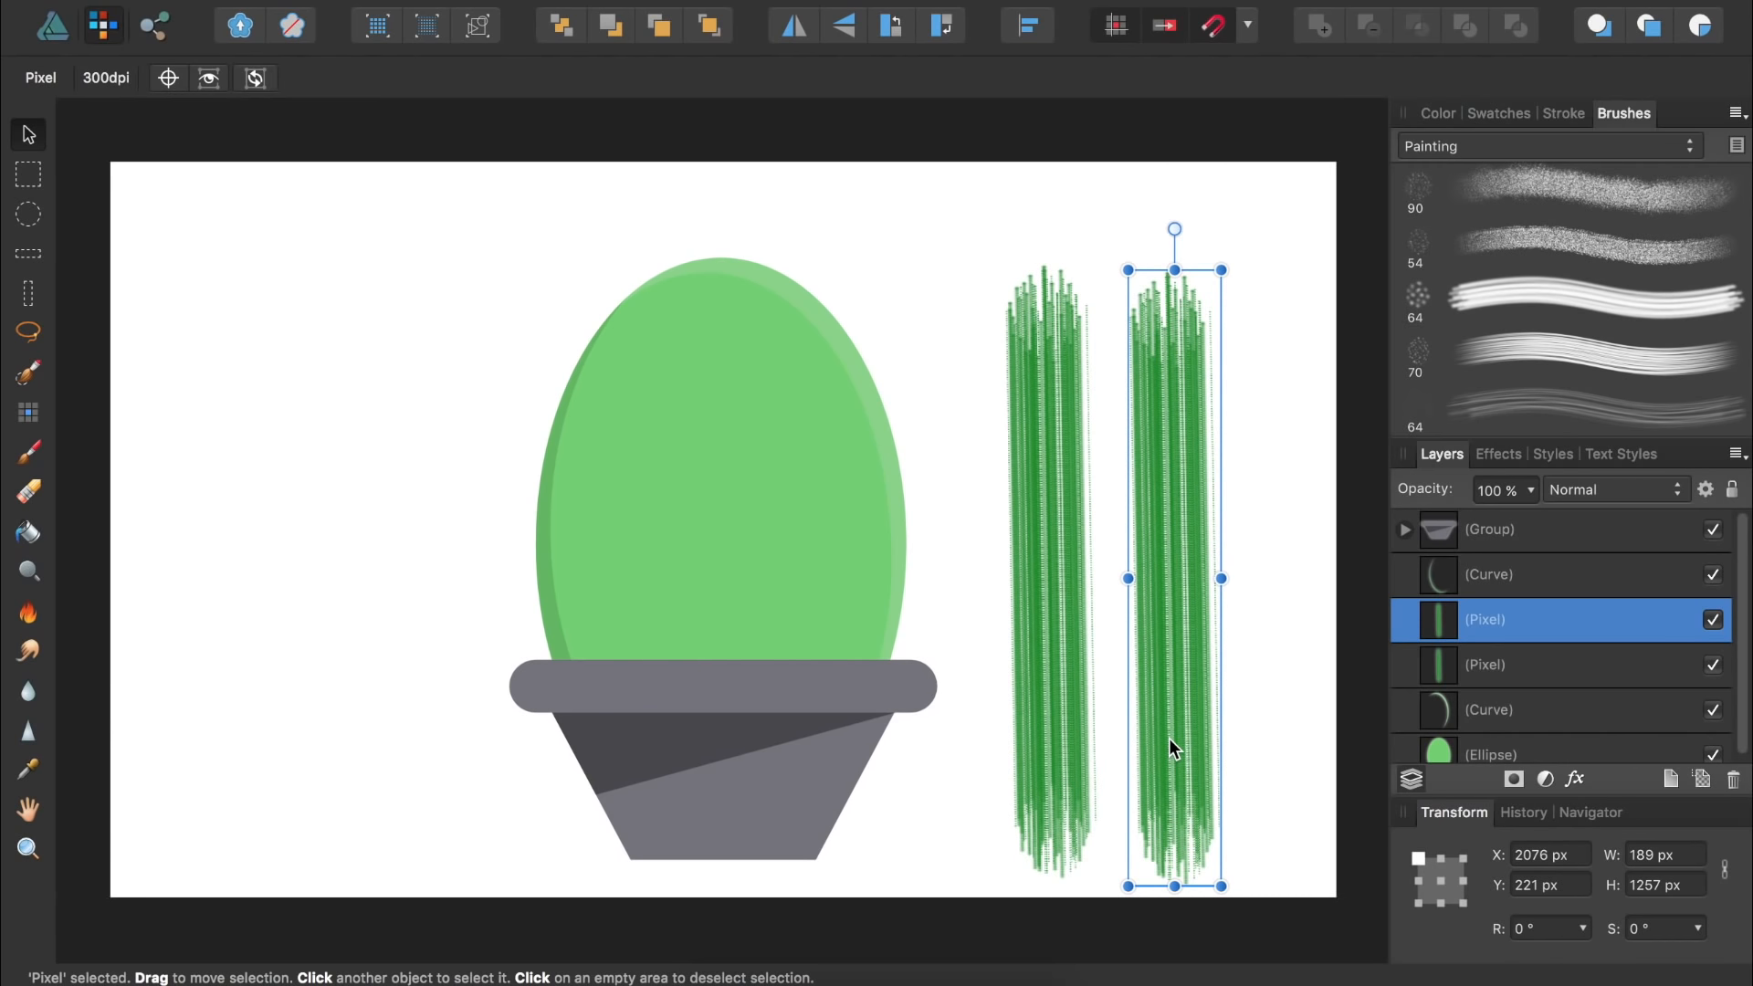
key("super+j")
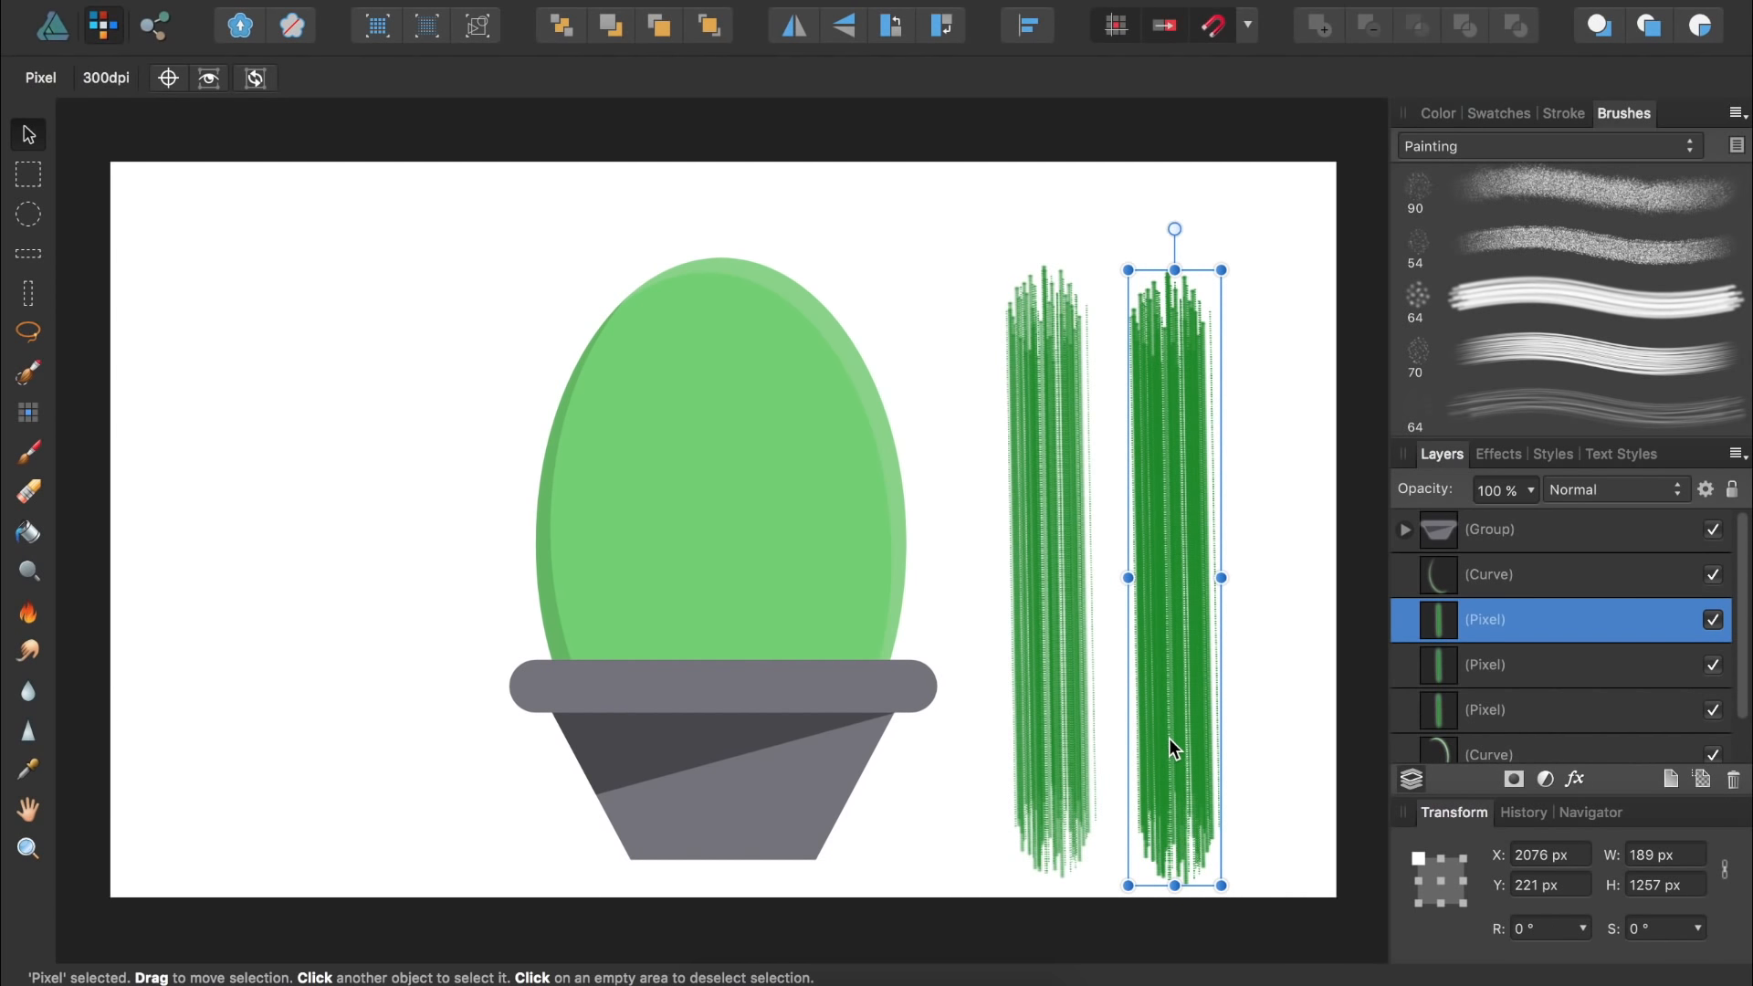
left_click_drag(1174, 737, 1295, 734)
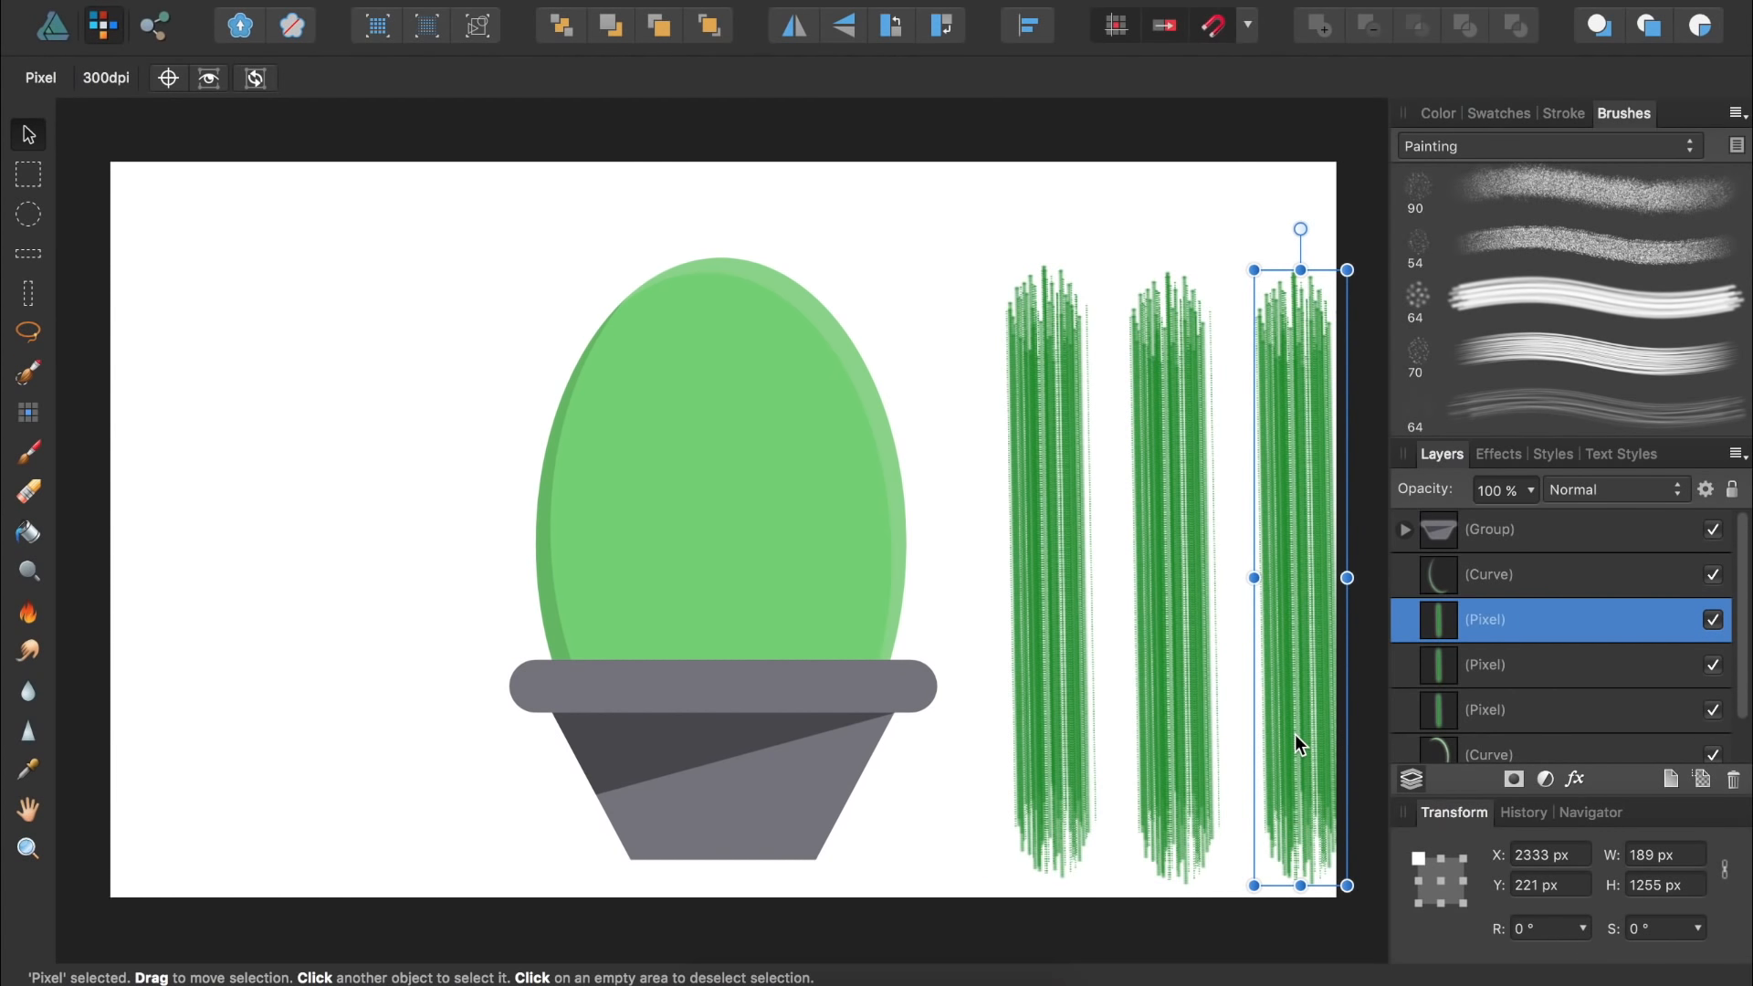
- Group the three painted strokes, move them over the cactus body and rotate the group about -0.6°
left_click(1519, 708, "shift")
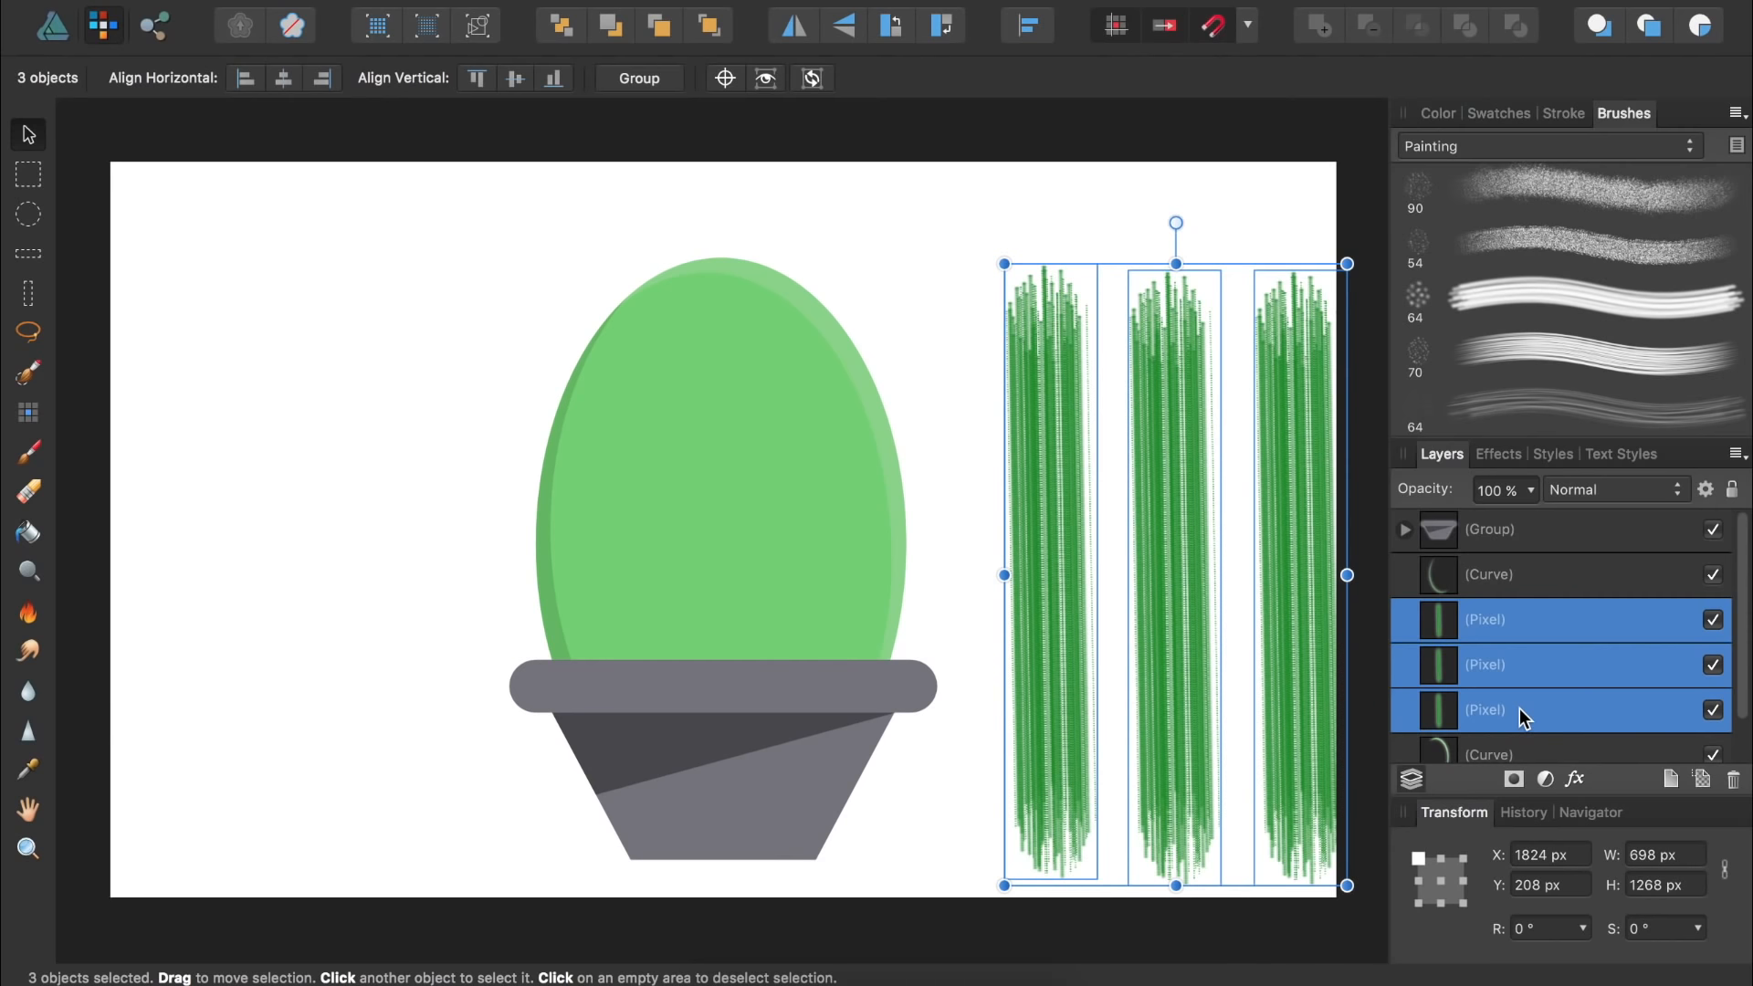
key("super+g")
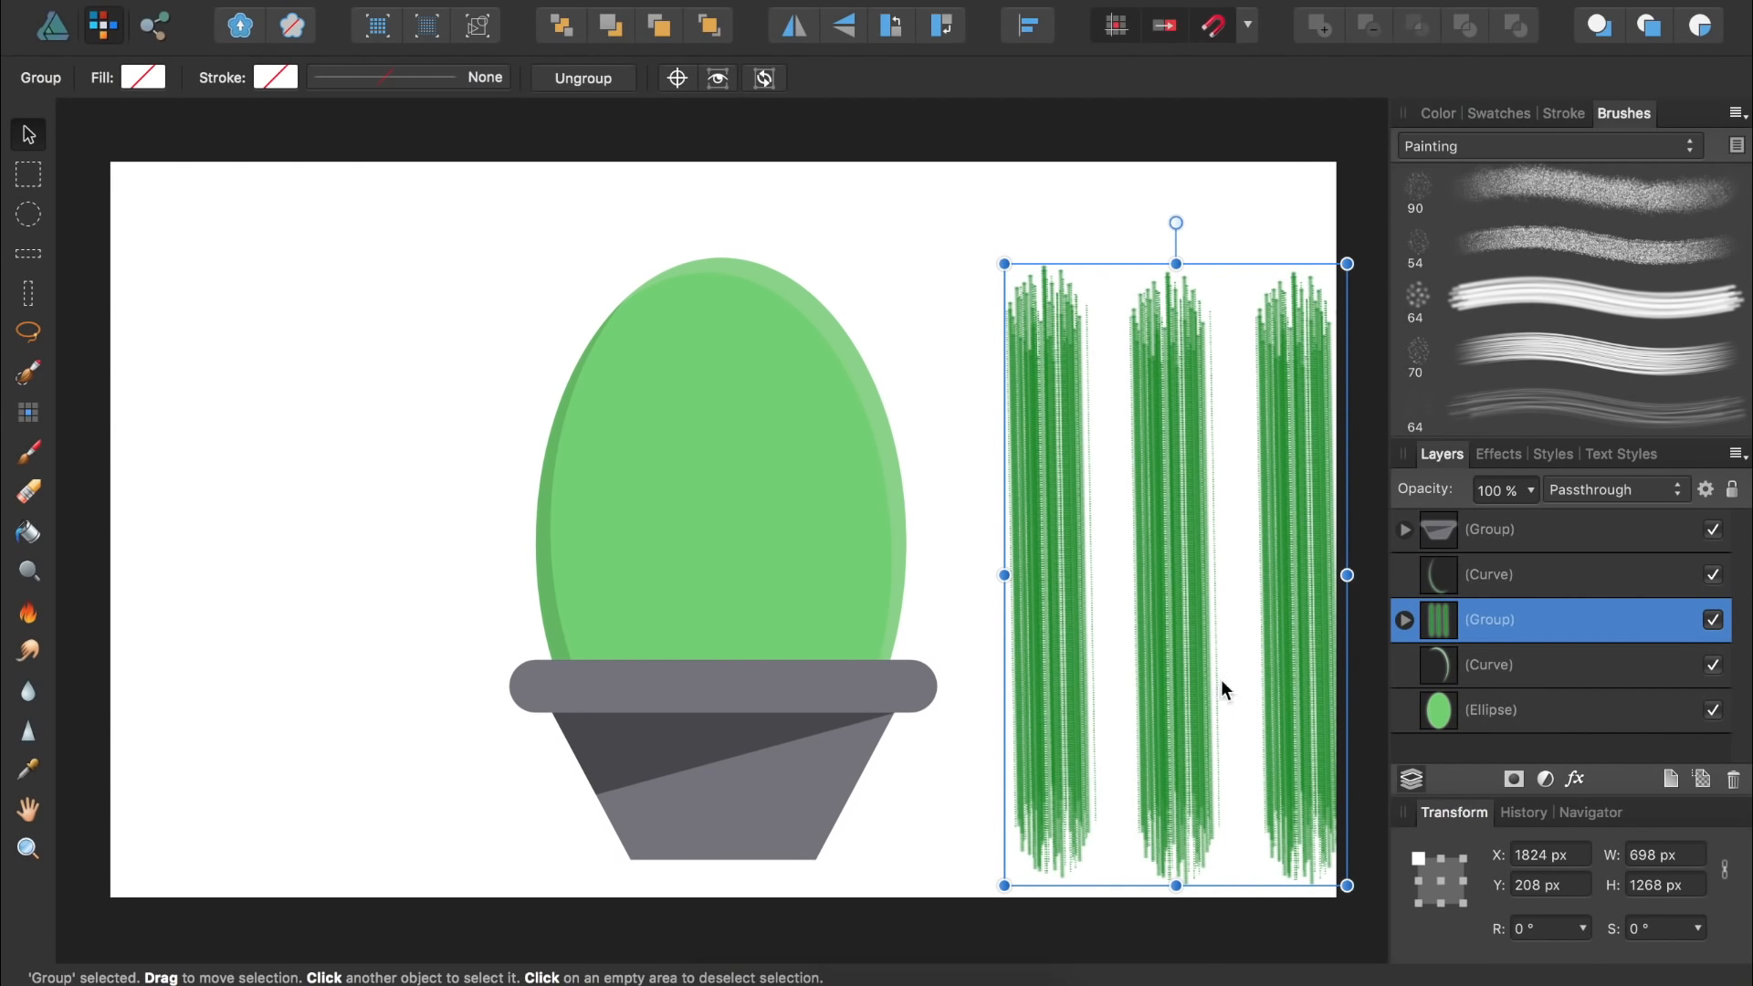
left_click_drag(1152, 657, 694, 609)
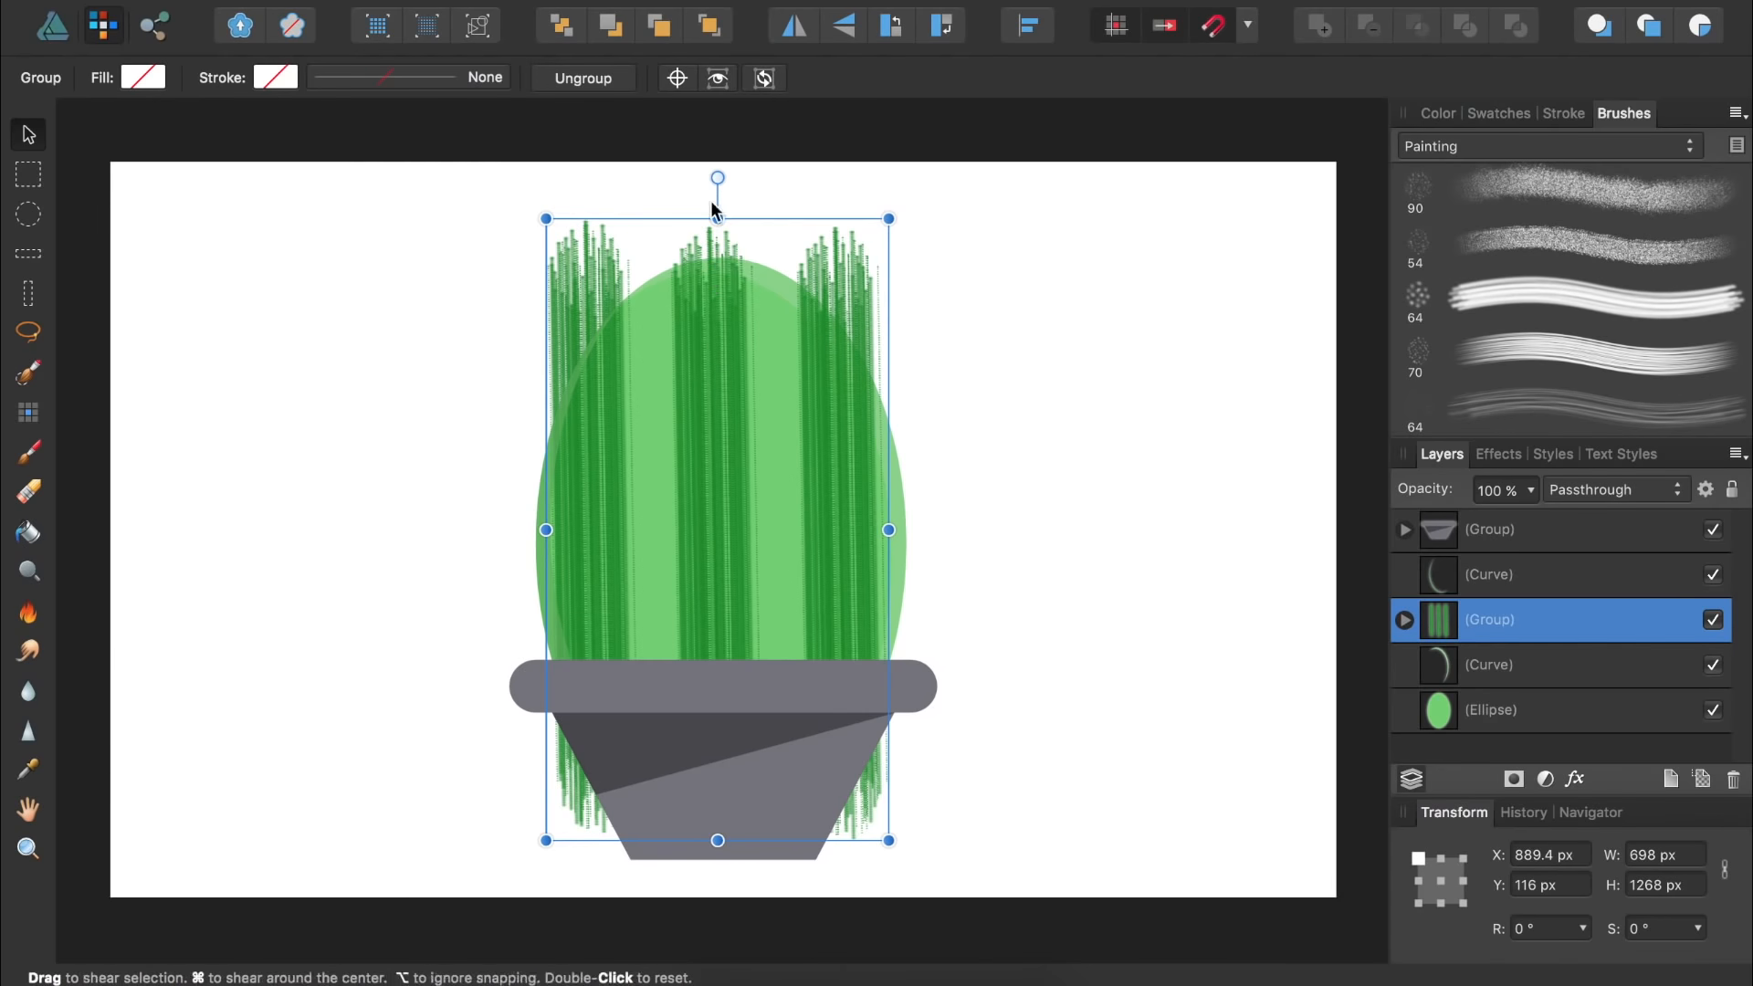
left_click_drag(718, 177, 719, 177)
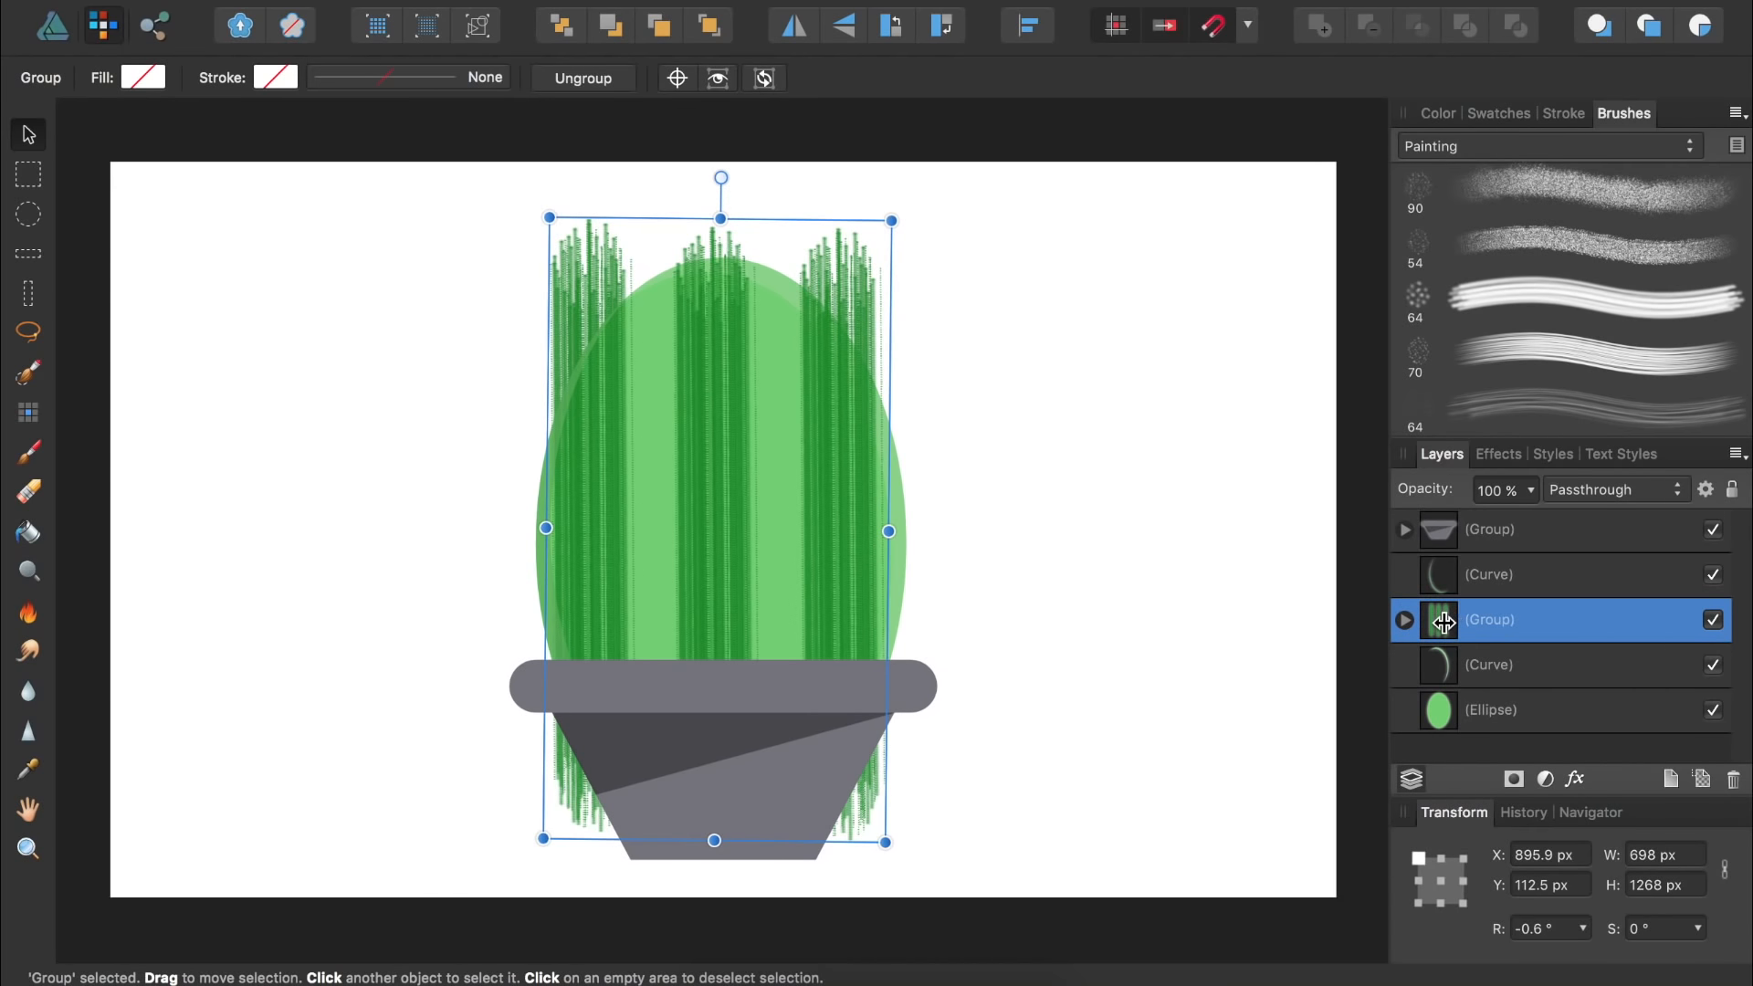
- Clip the stripe group inside the green ellipse and lower its opacity to 20%
left_click_drag(1443, 623, 1489, 729)
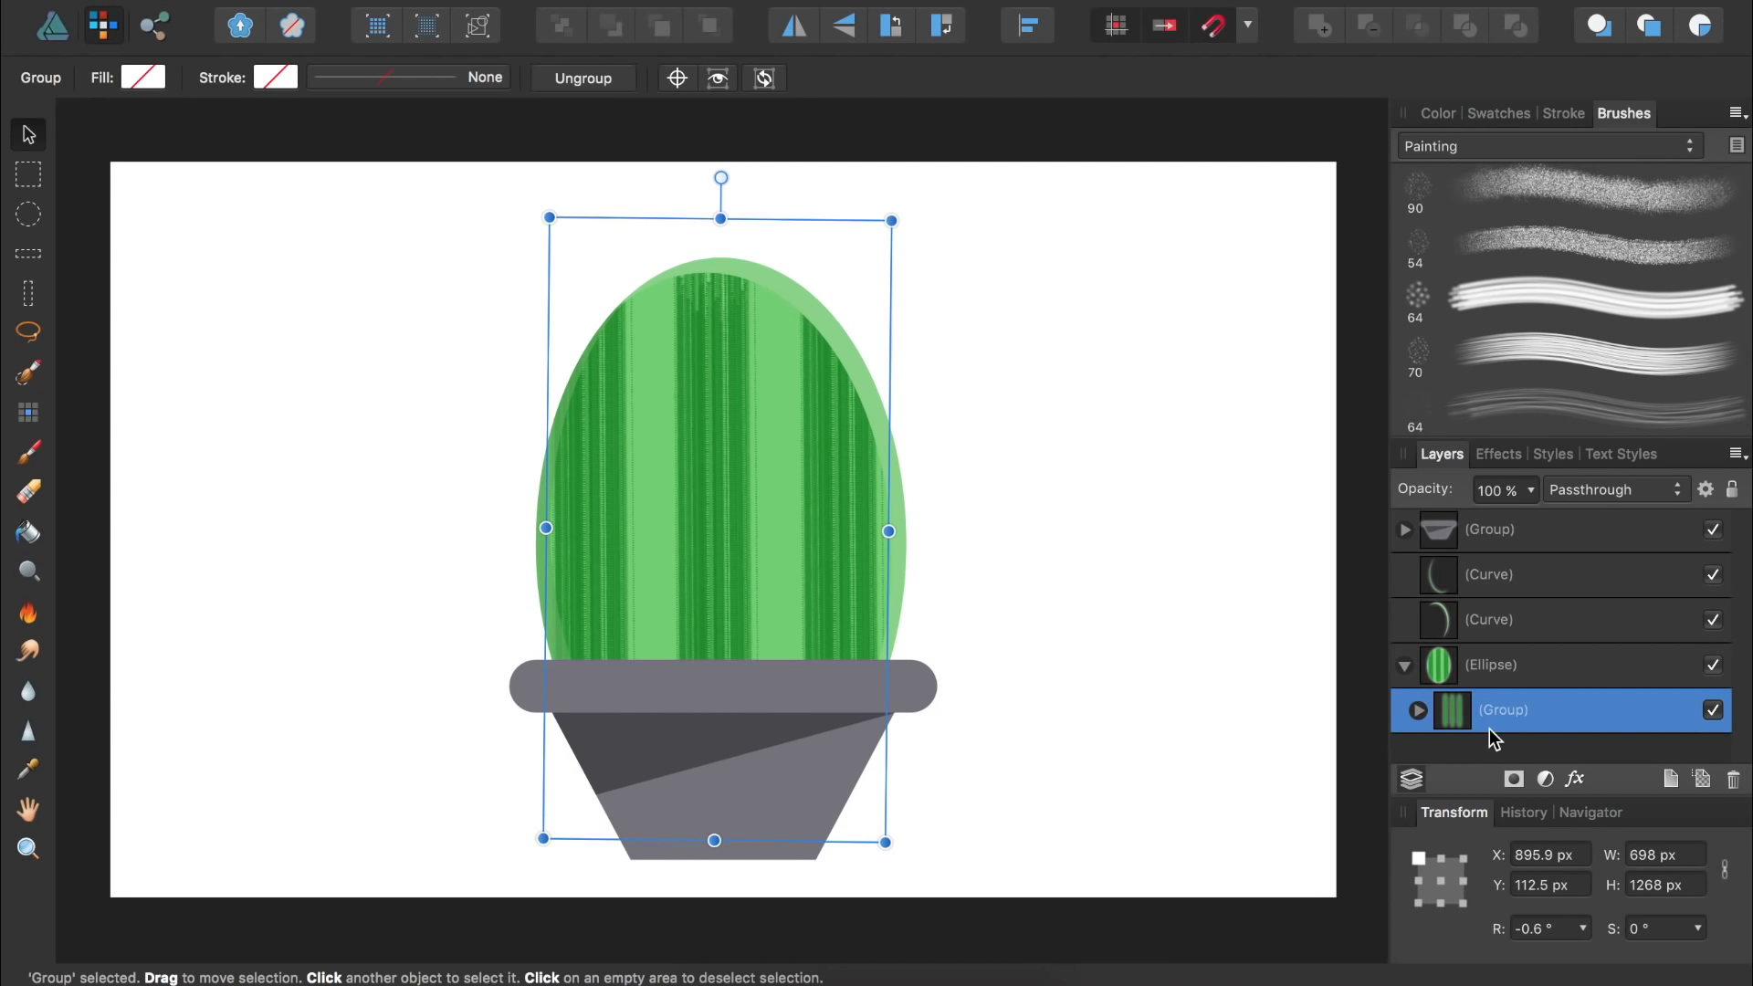
key("3")
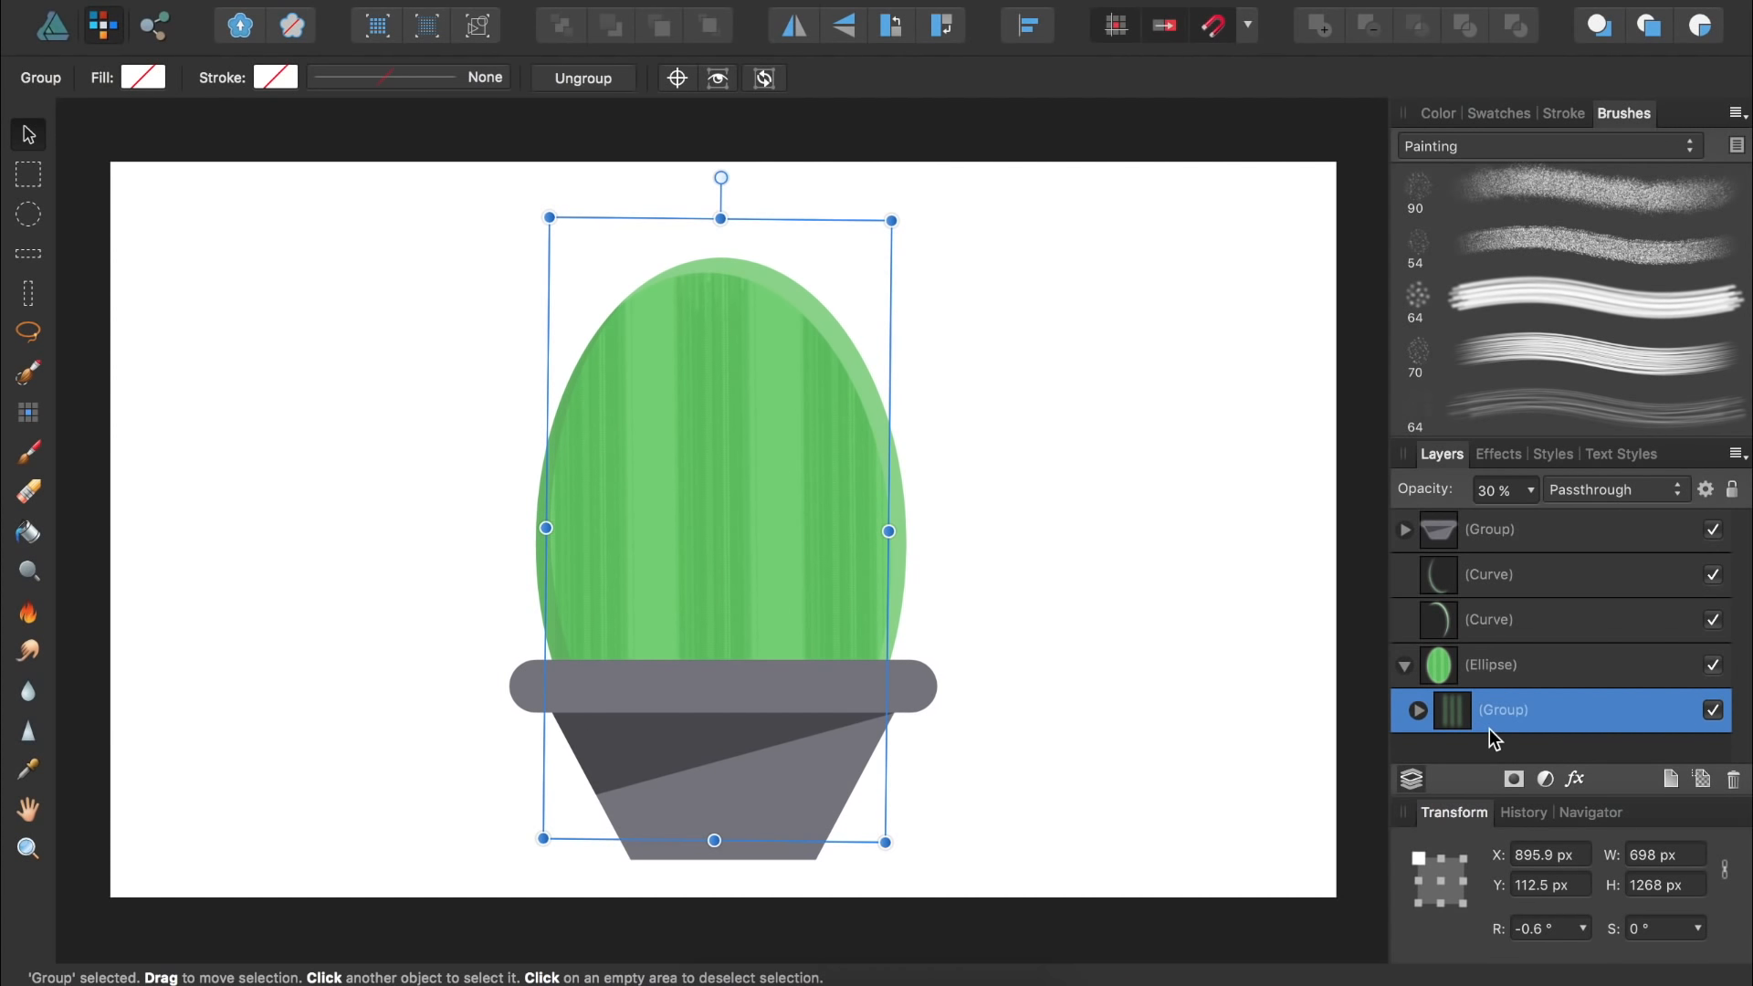
key("2")
- Duplicate the clipped stripe group twice inside the ellipse
scroll(825, 434, "up", 2)
scroll(826, 435, "up", 3)
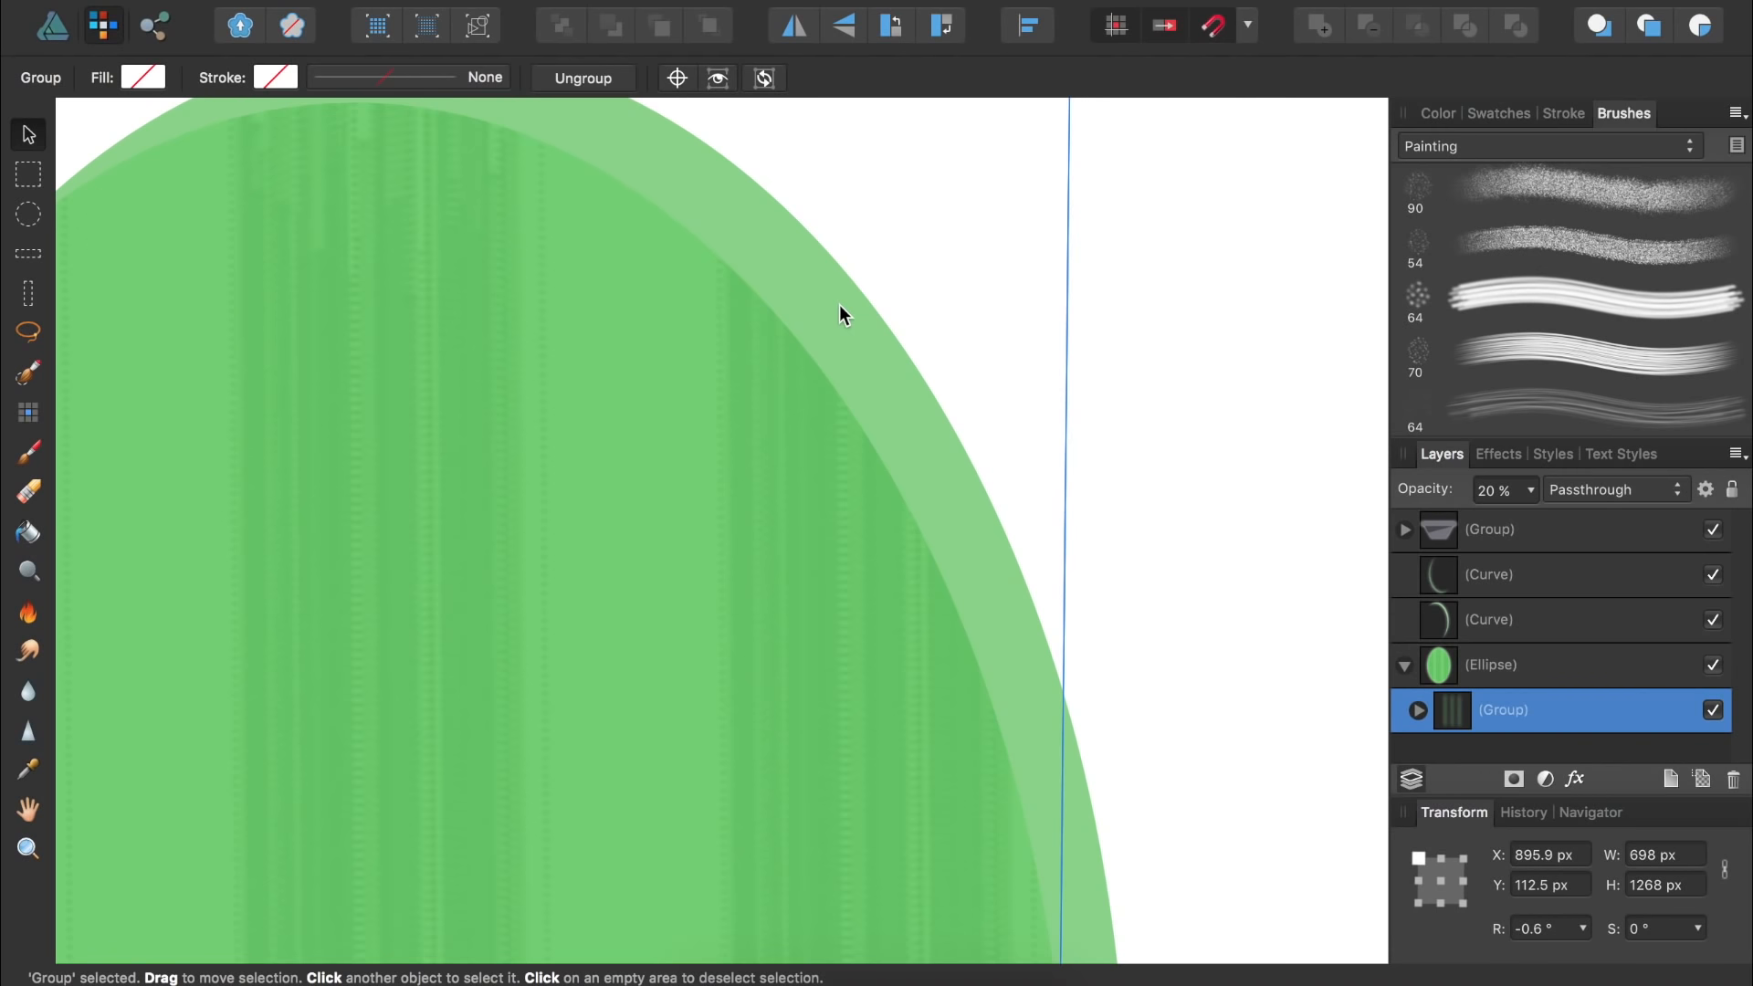
key("super+j")
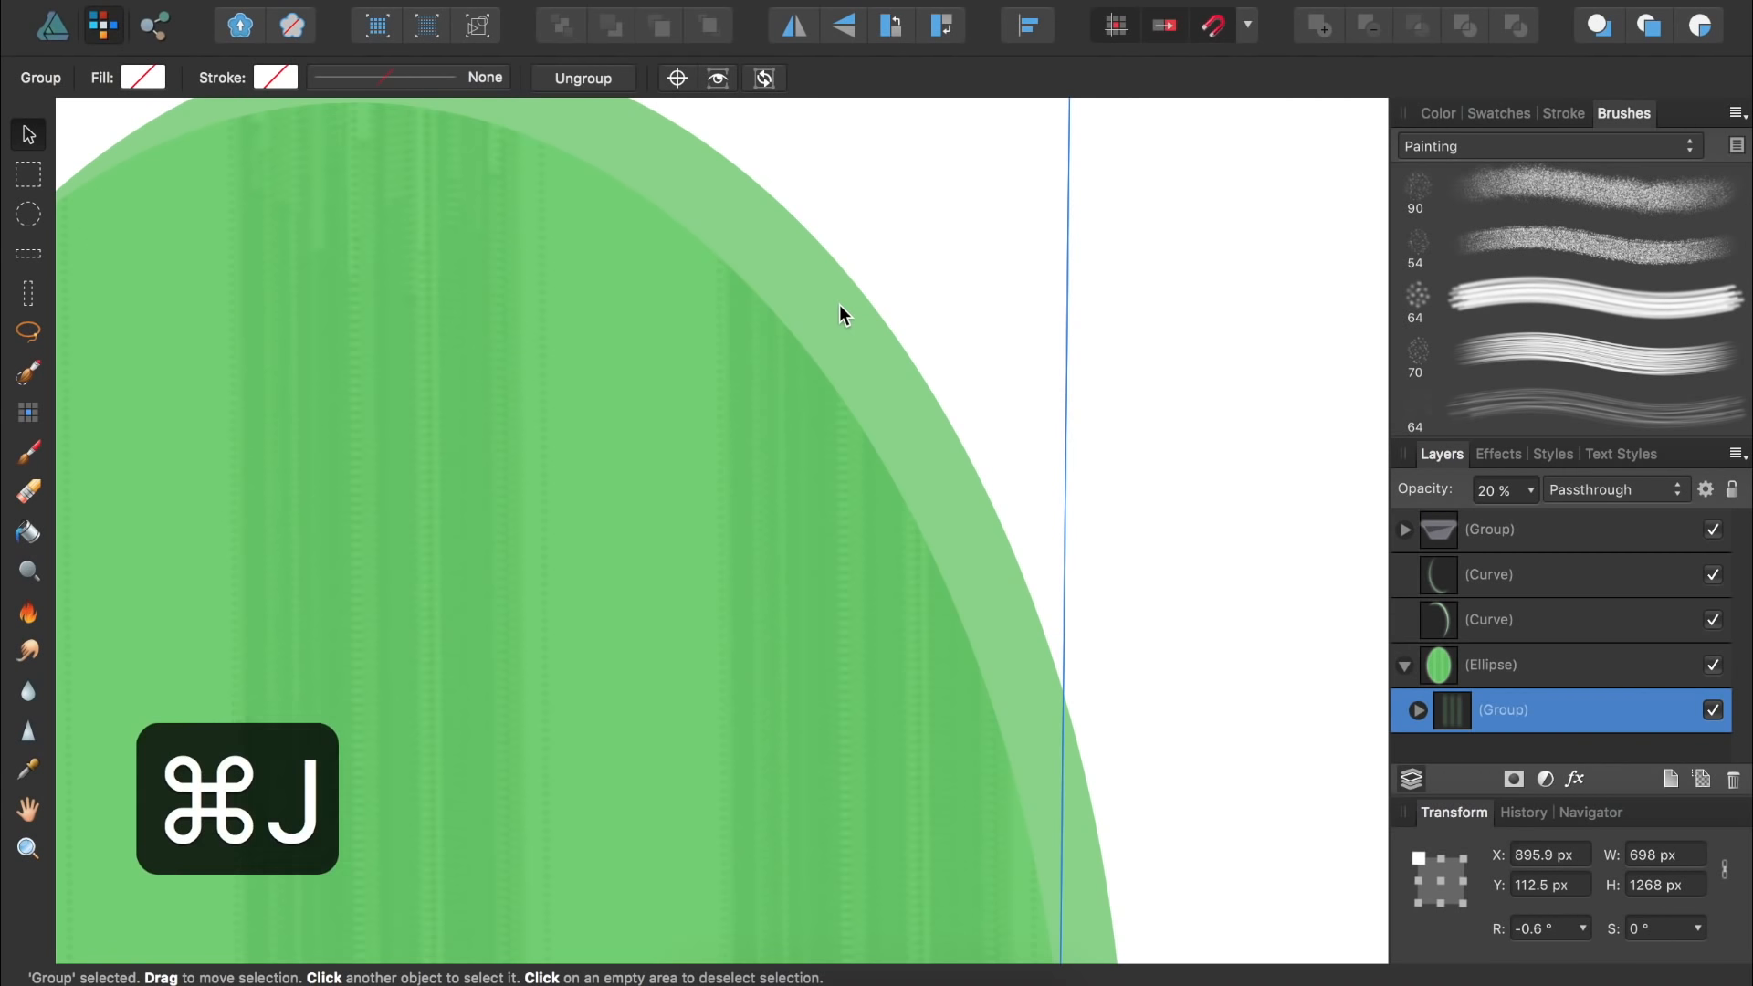
key("super+j")
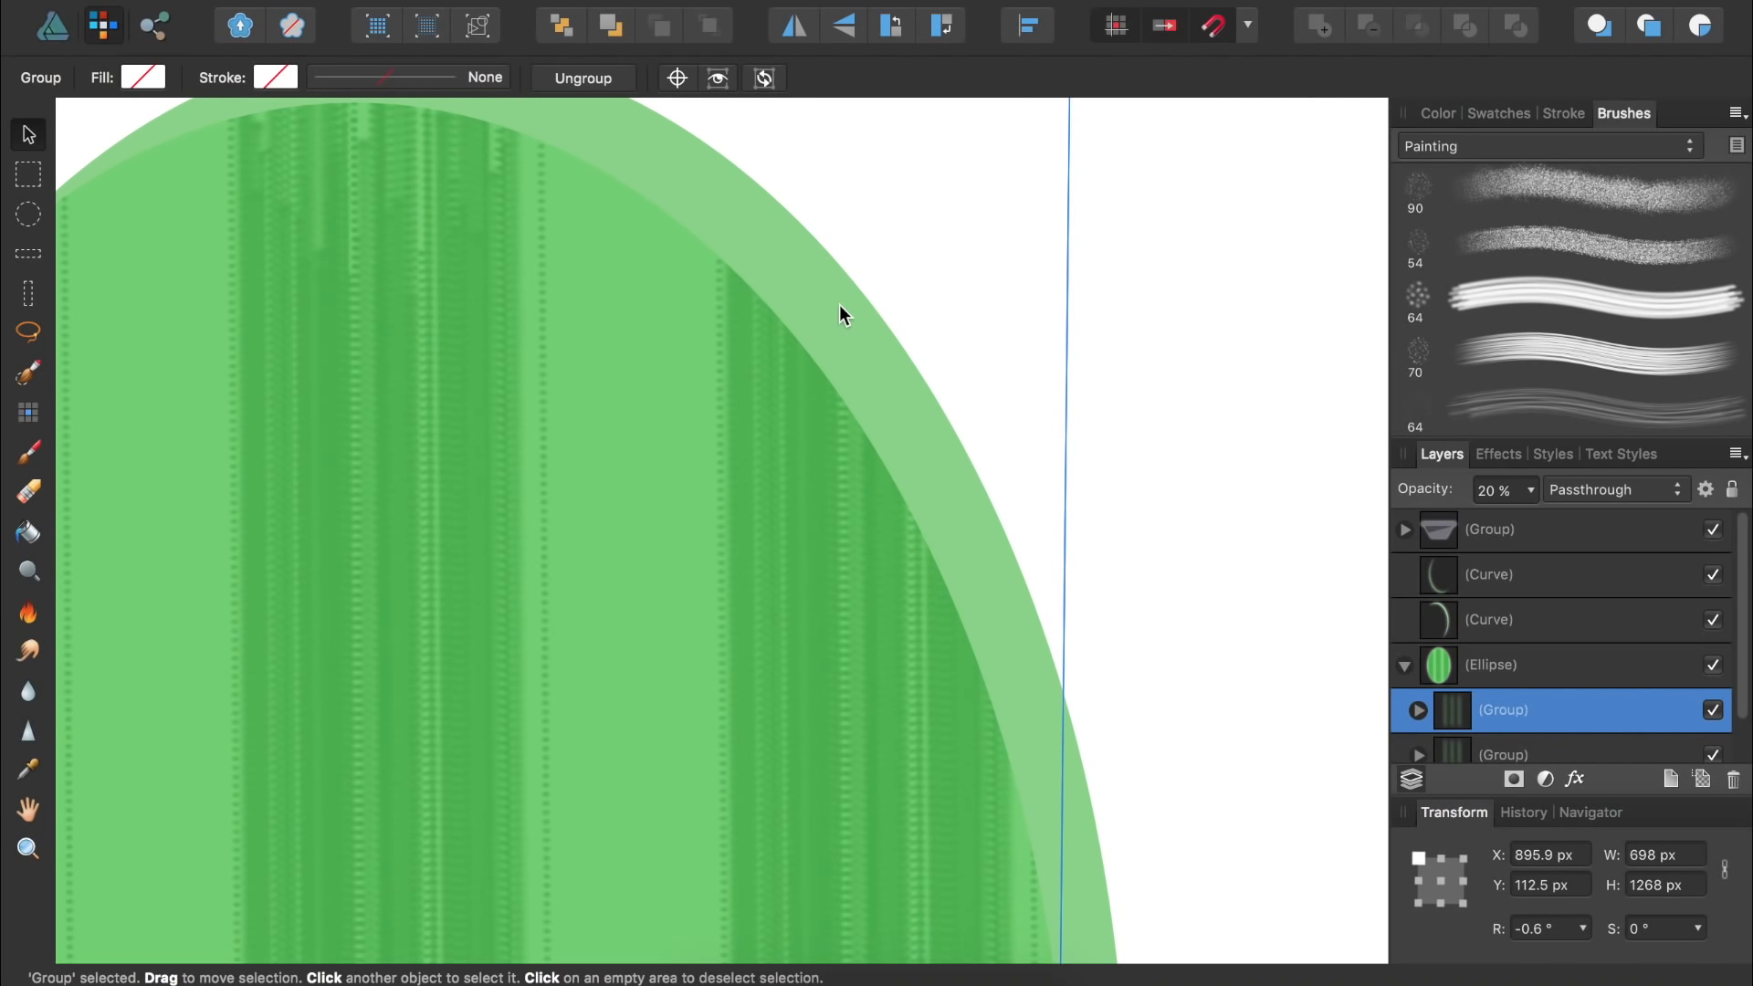
- Clip one stripe group copy inside the light highlight curve and the other inside the dark shading curve of the cactus
left_click_drag(1439, 712, 1471, 646)
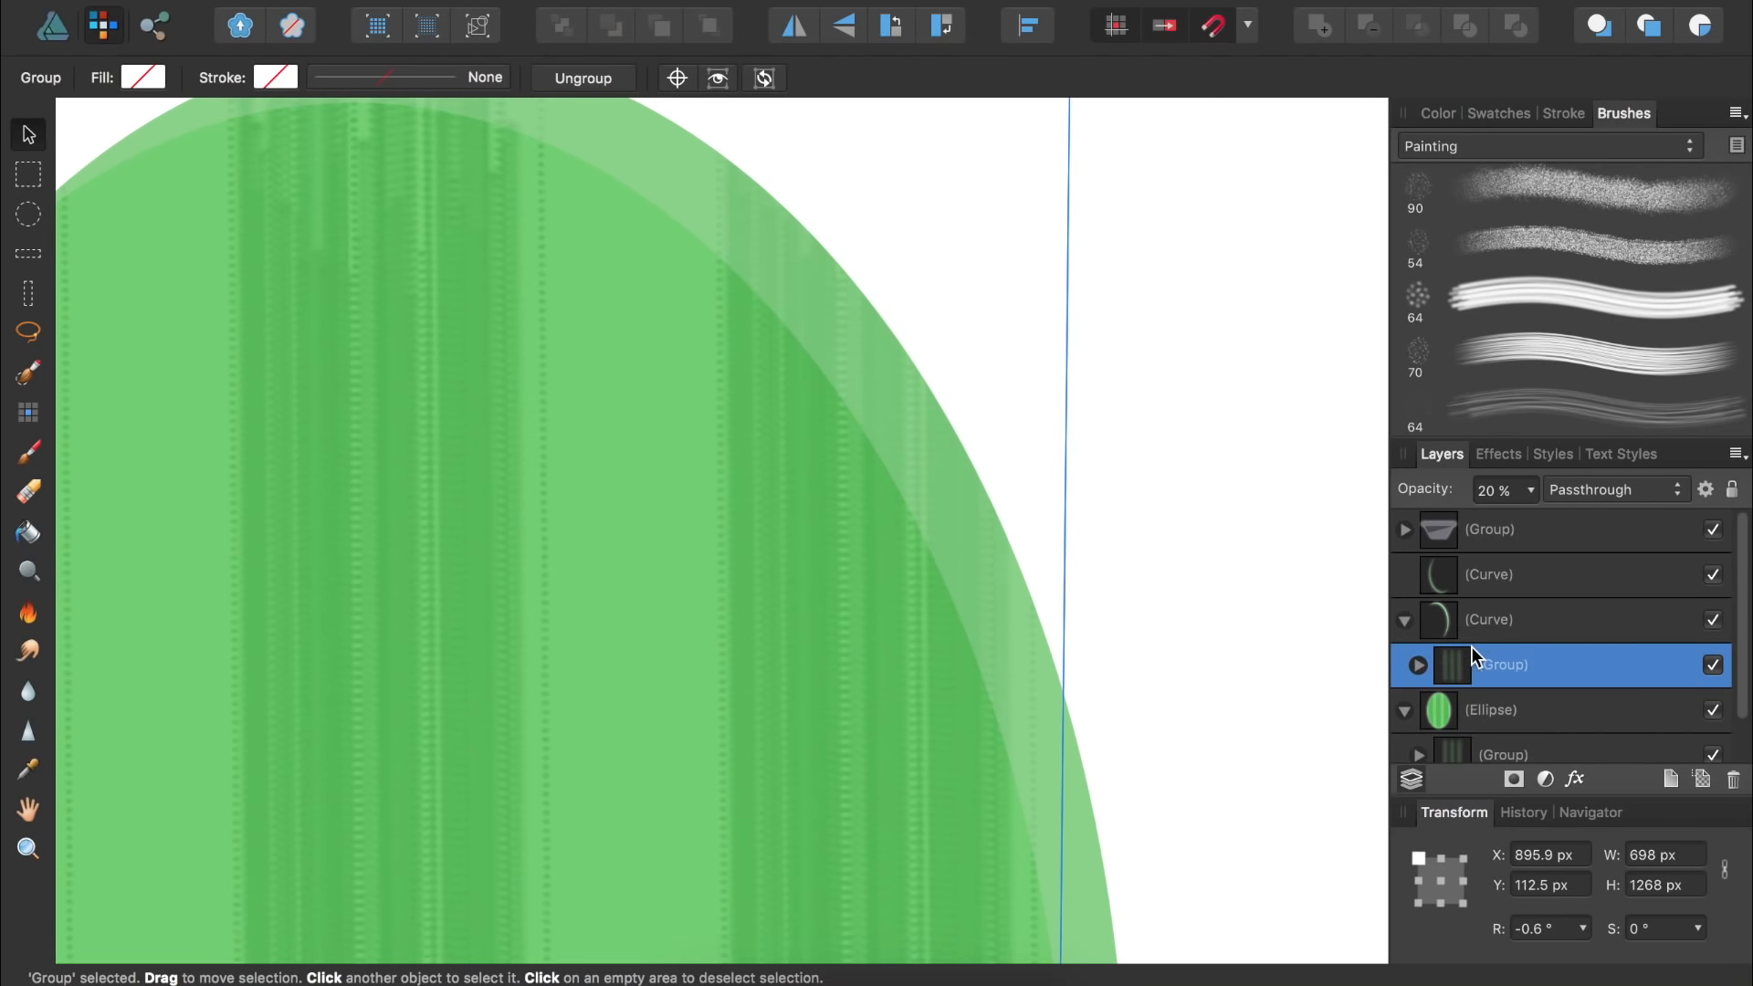
mouse_move(1441, 746)
left_mouse_down()
mouse_move(1448, 604)
mouse_move(1480, 602)
left_mouse_up()
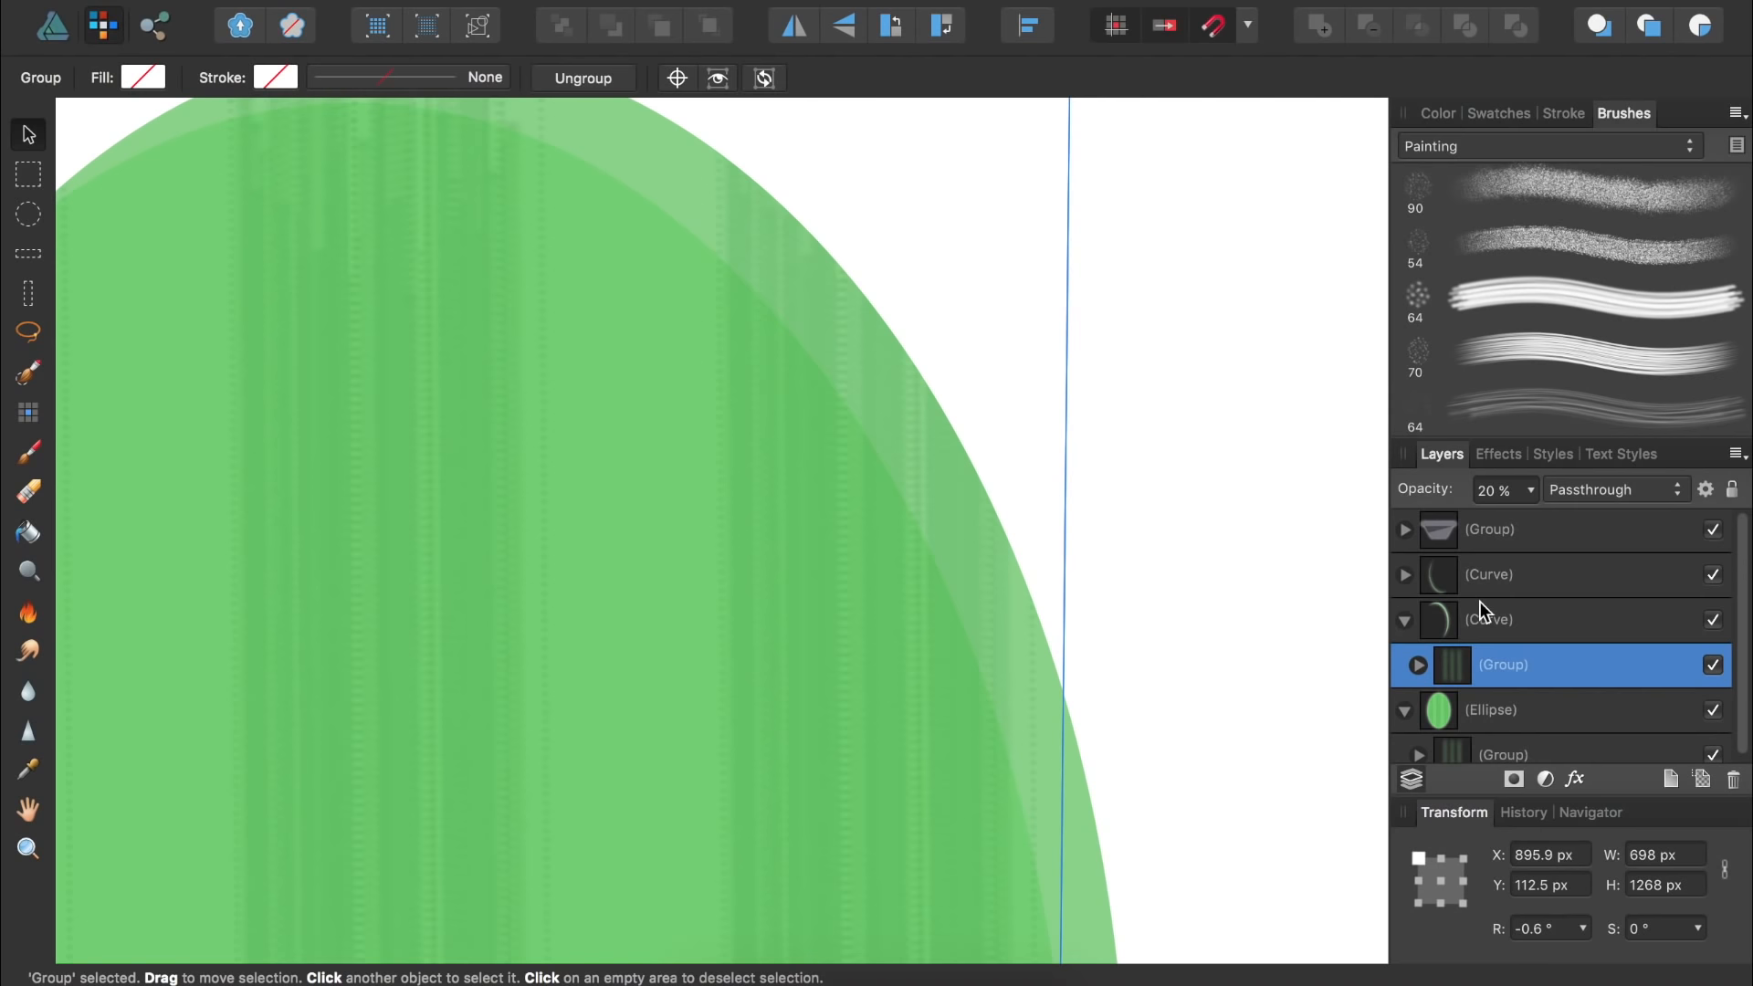
key("super+0")
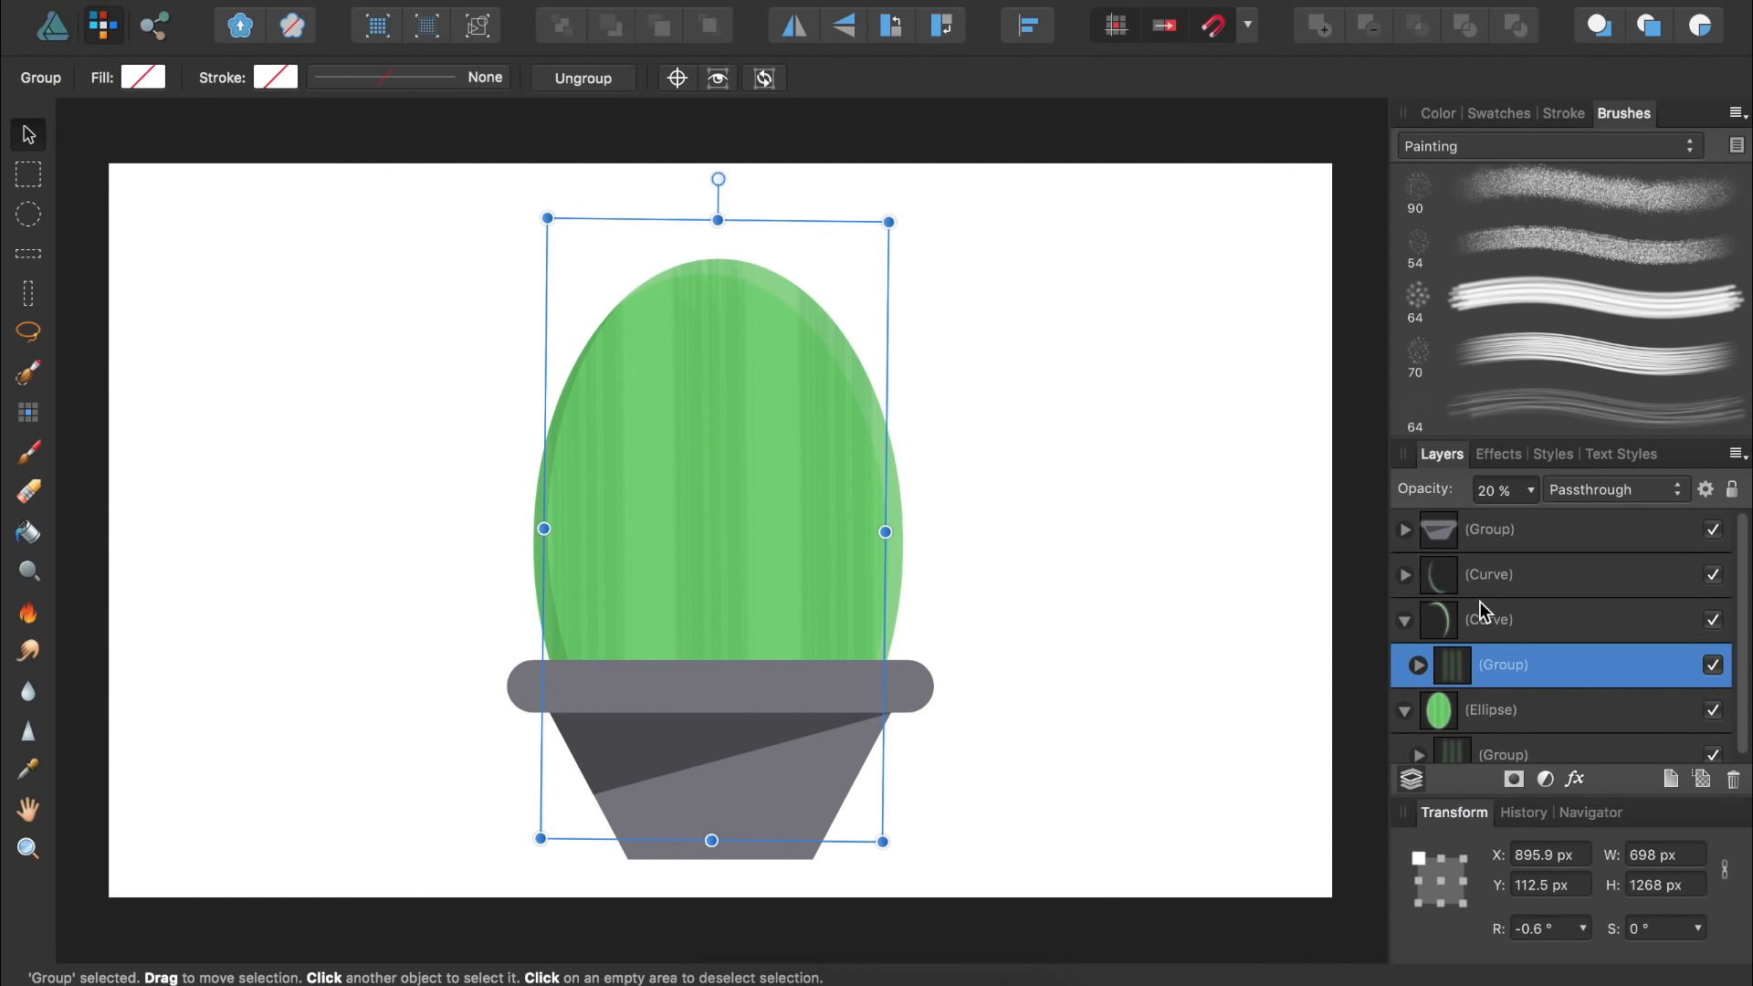
- Group the shading curve, highlight curve and green ellipse into a single cactus body group
left_click(1440, 584)
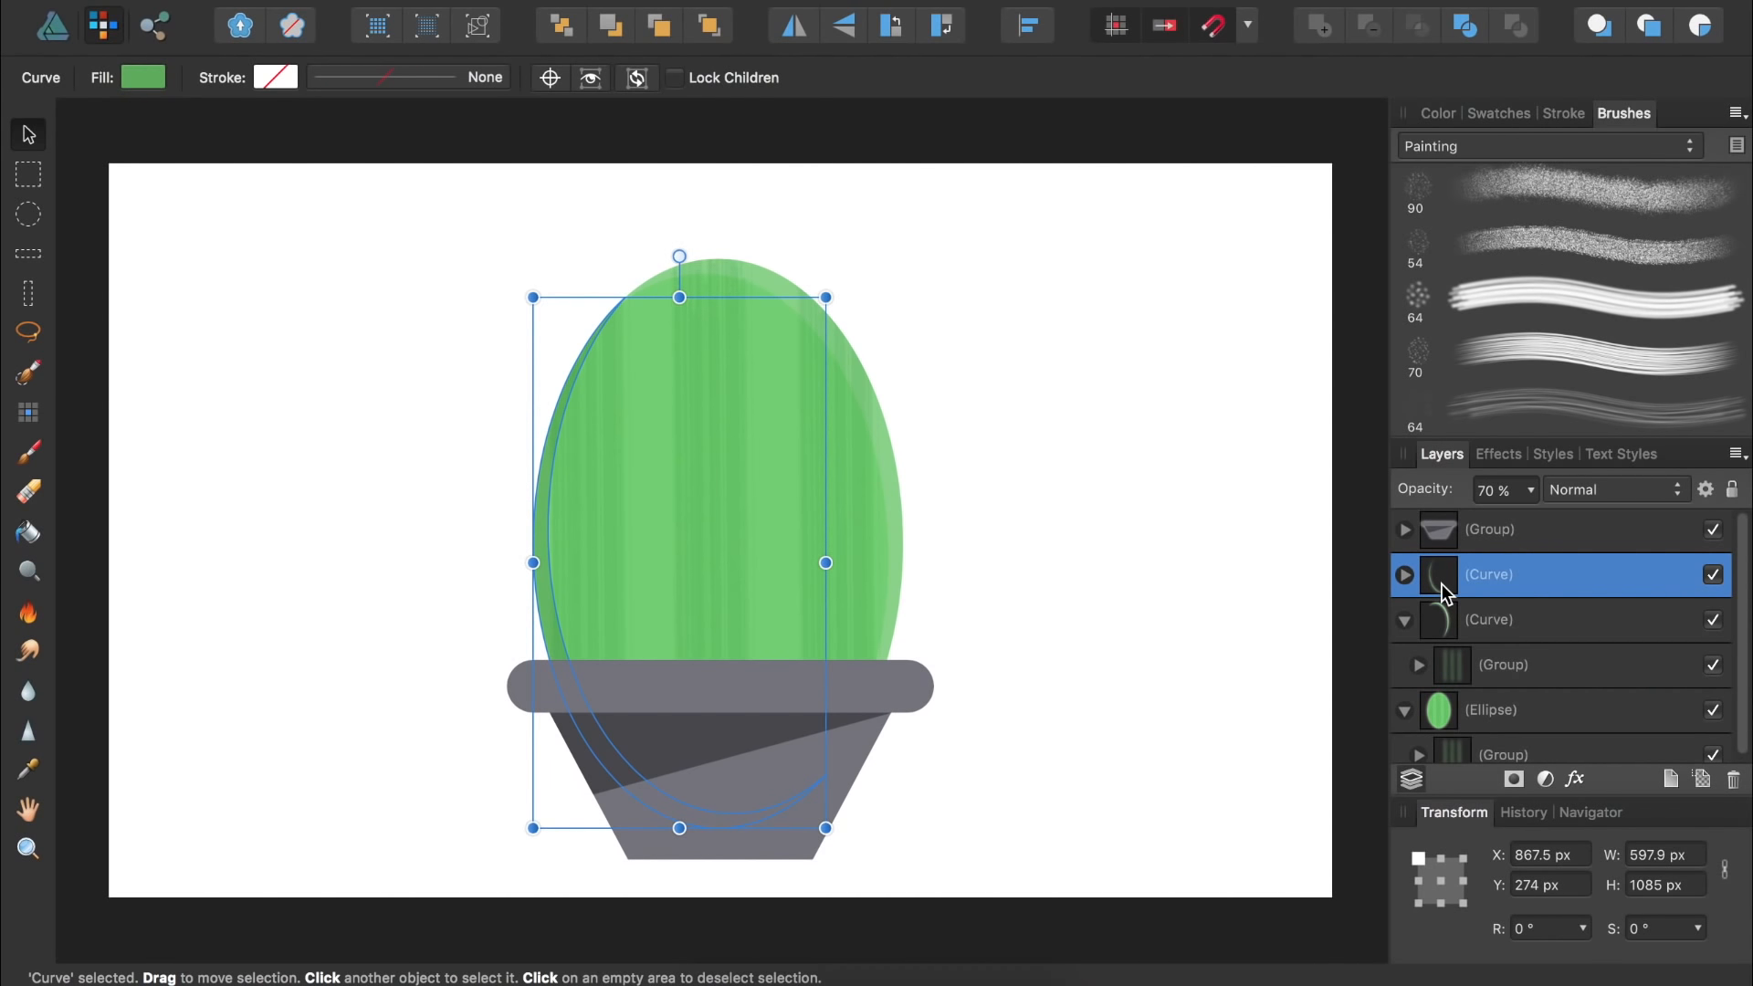
left_click(1438, 715, "shift")
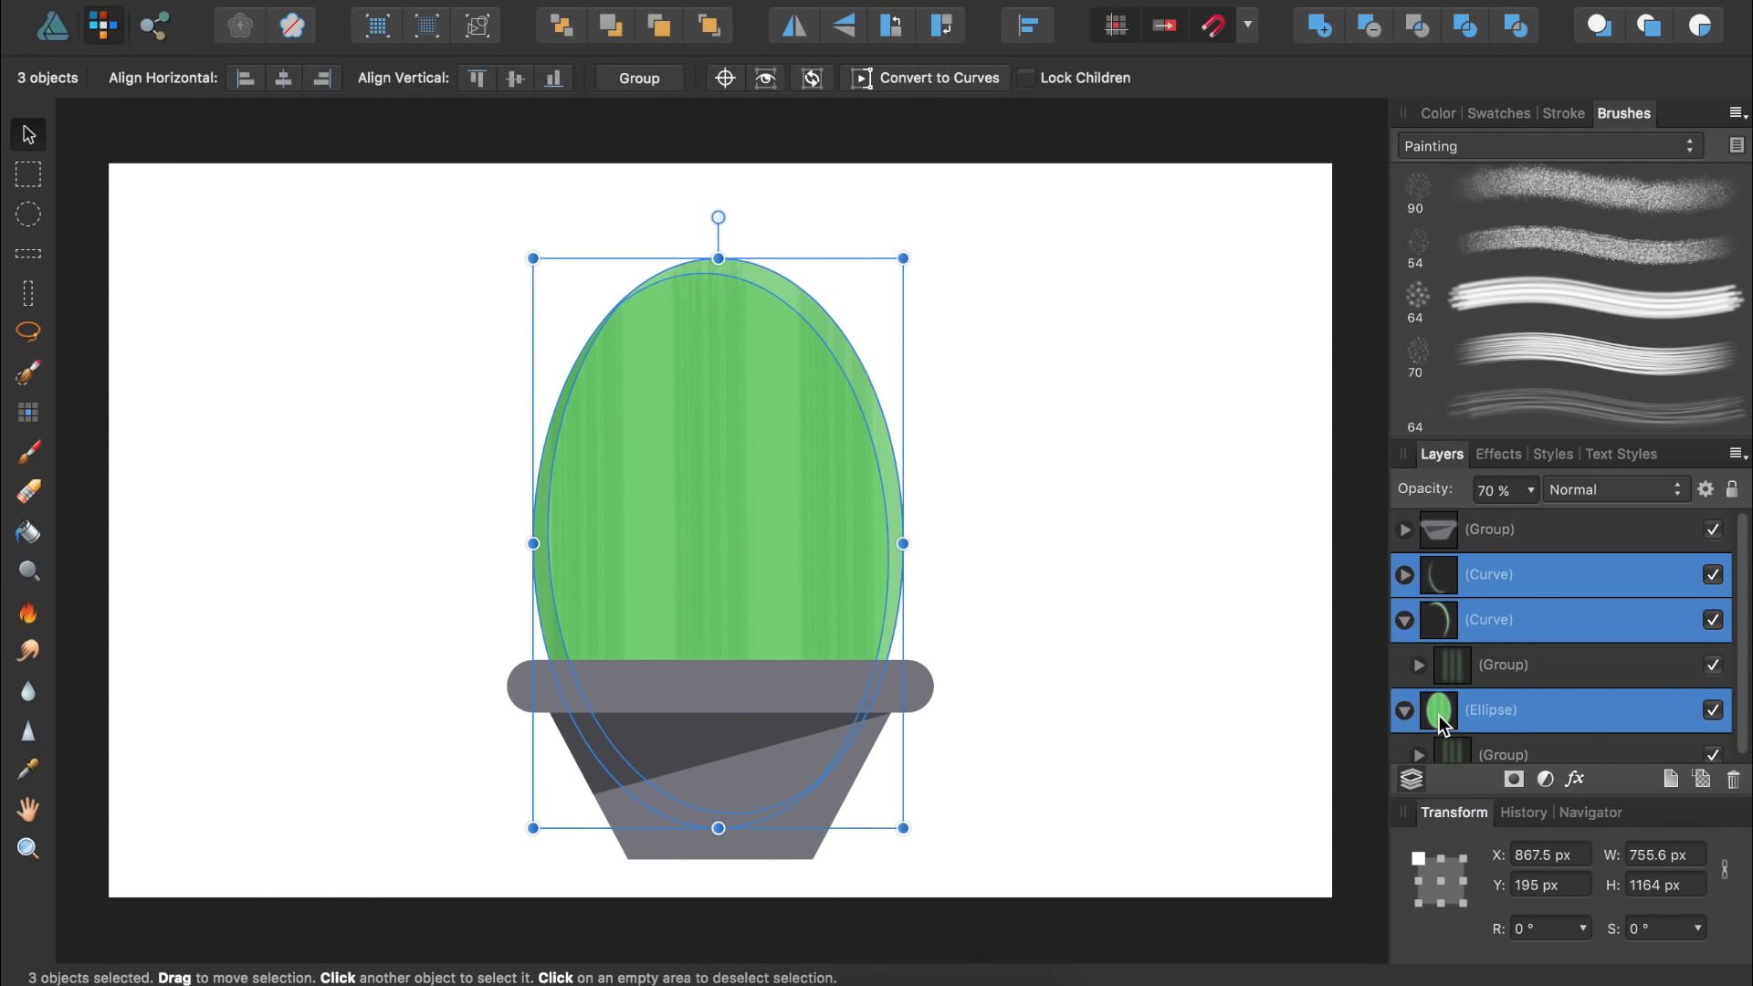
key("super+g")
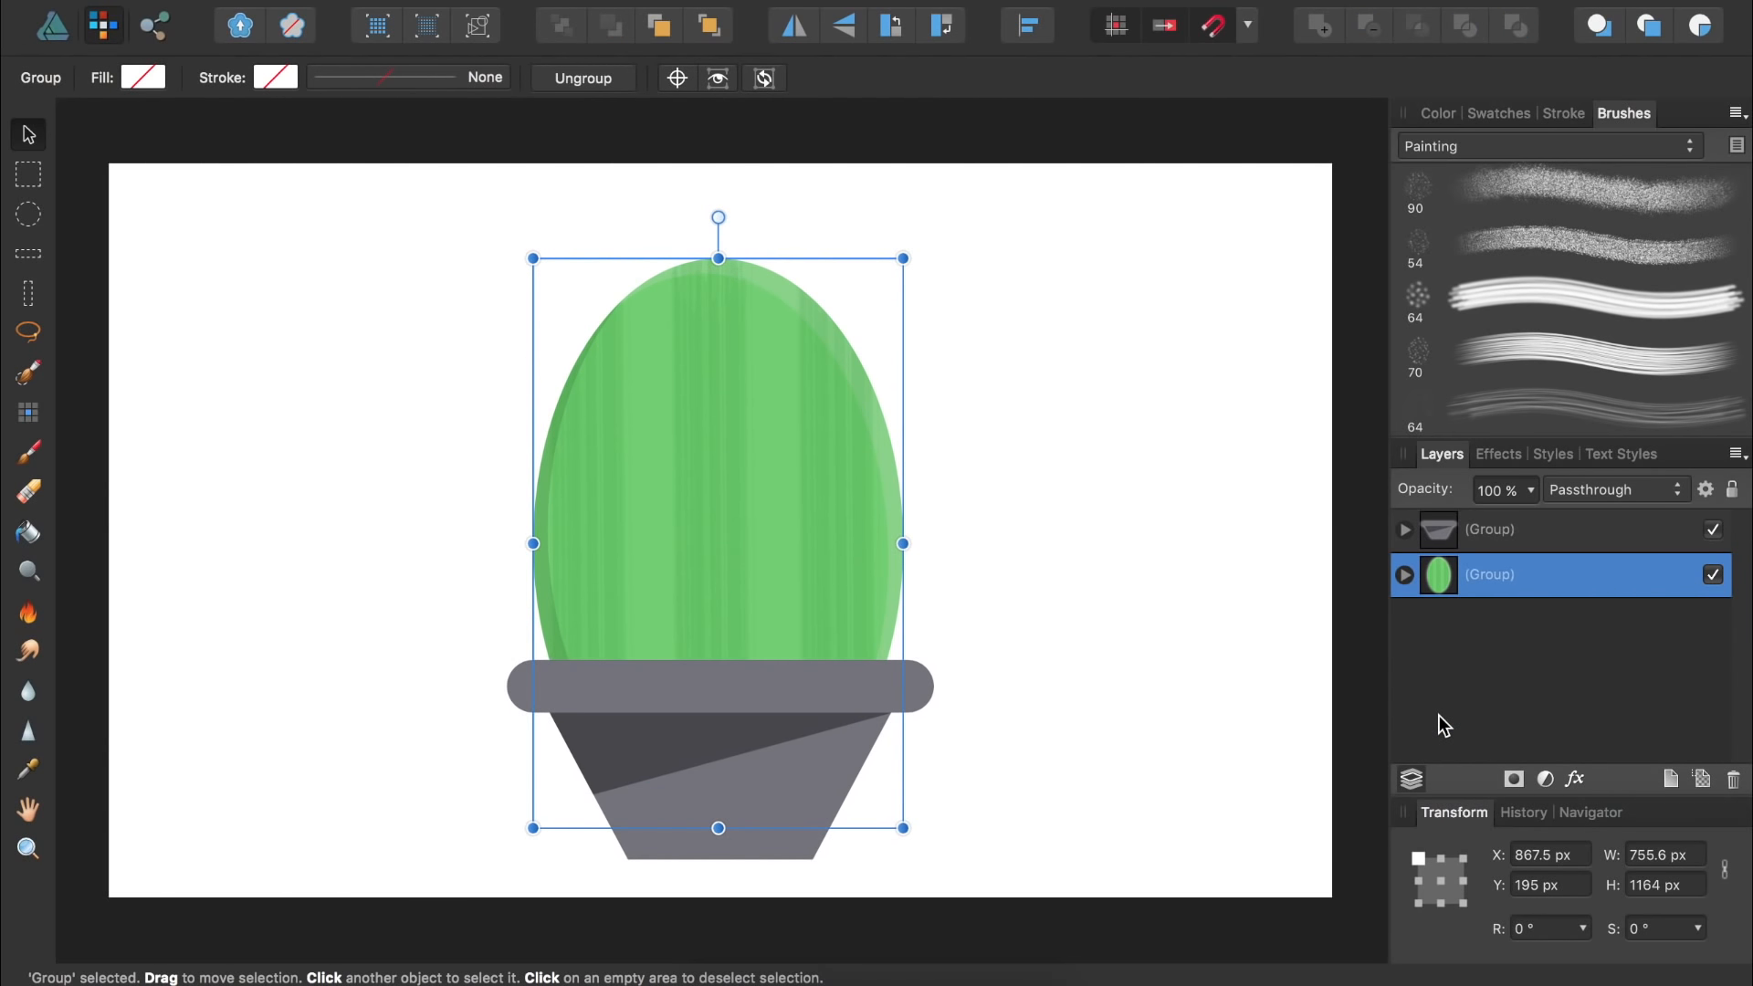
- Draw a small upright ellipse about 101 × 163 px on the blank area left of the cactus
left_click(52, 30)
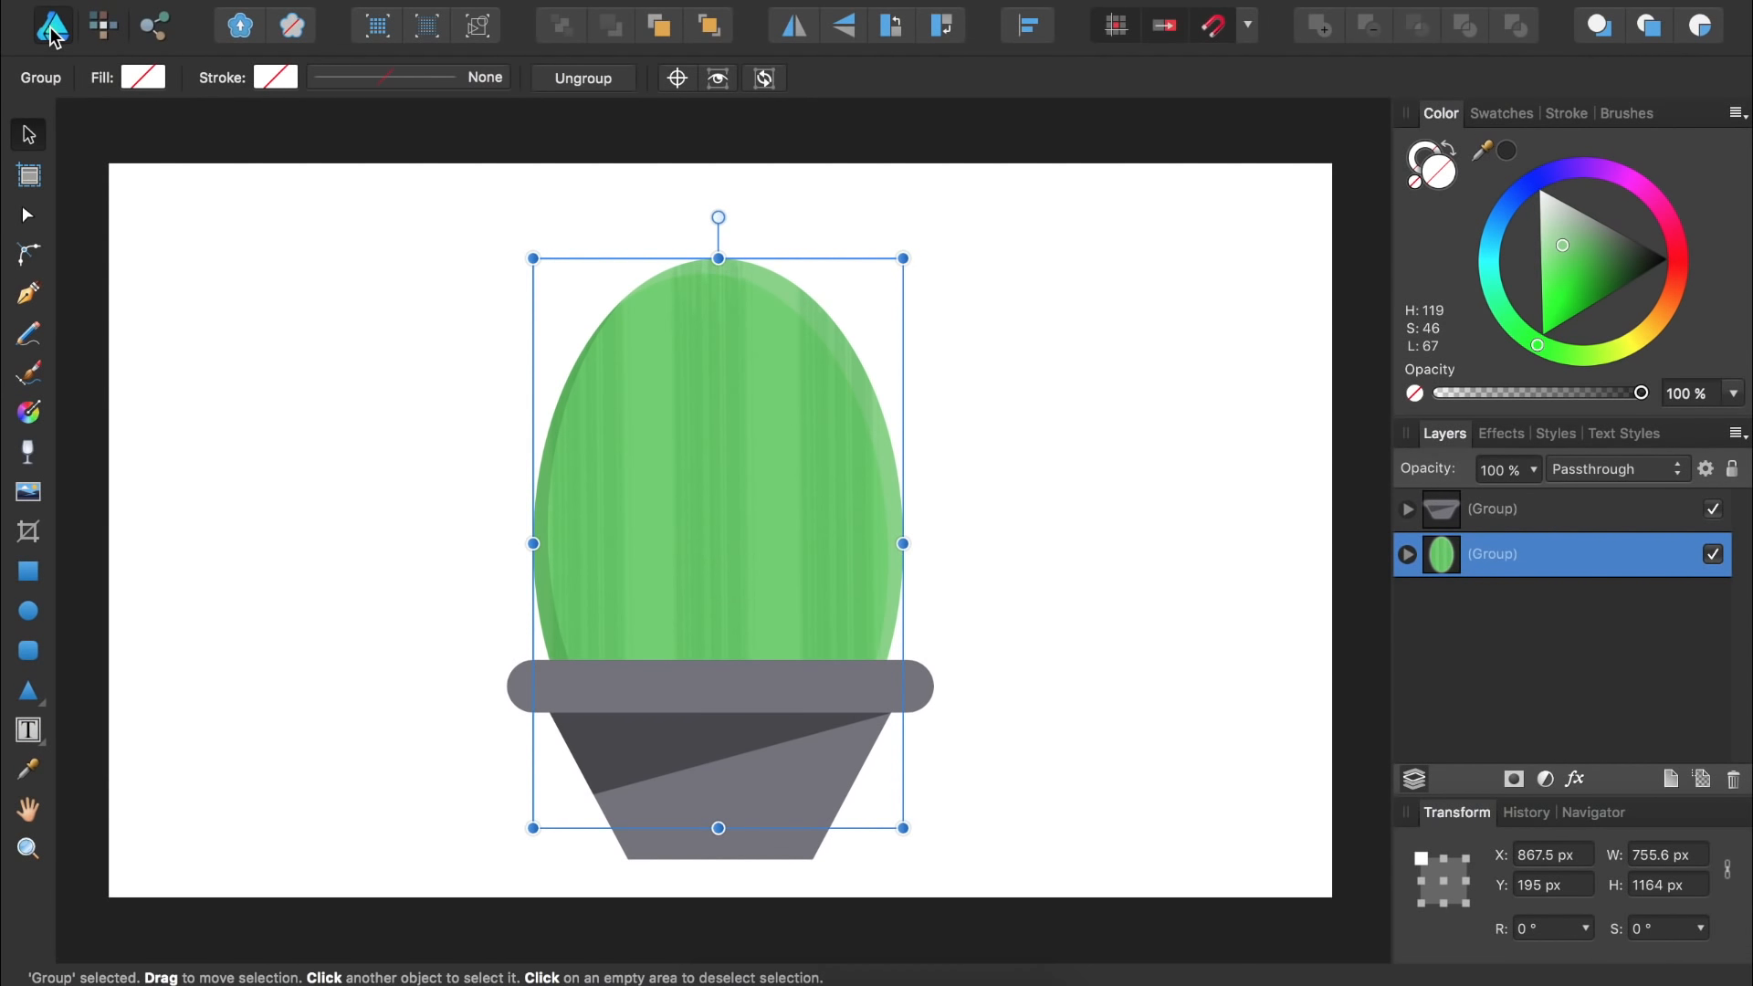
left_click(28, 612)
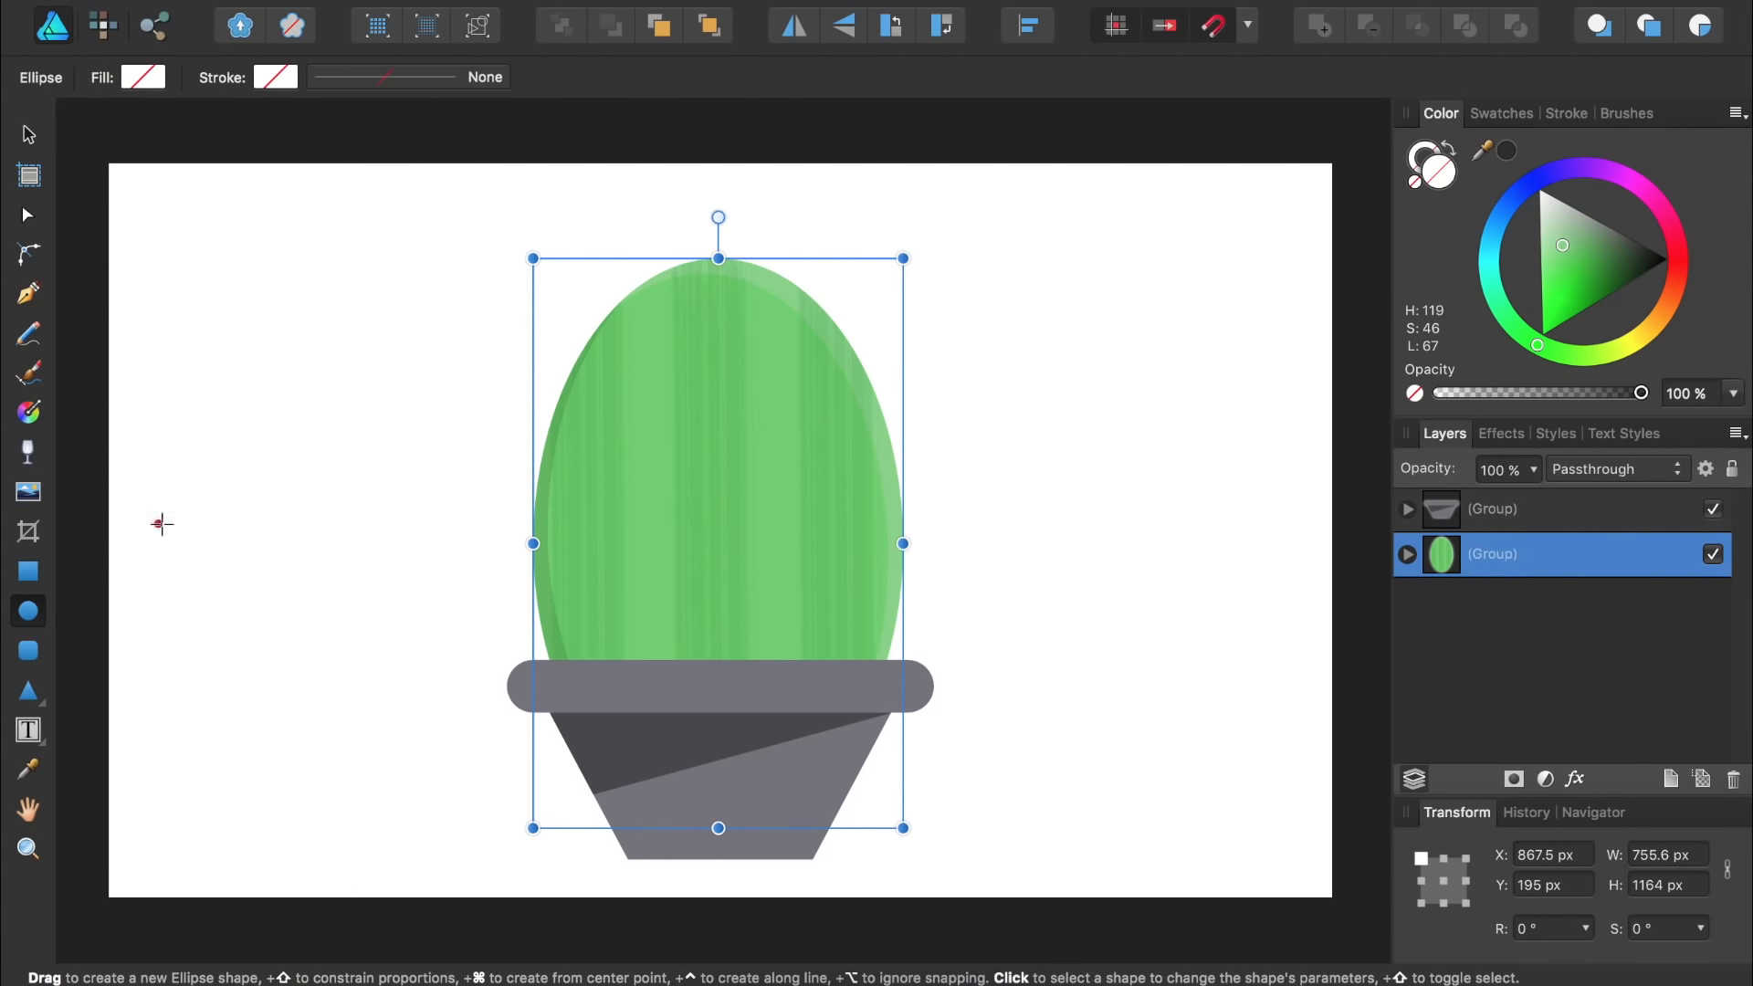
left_click_drag(251, 387, 299, 467)
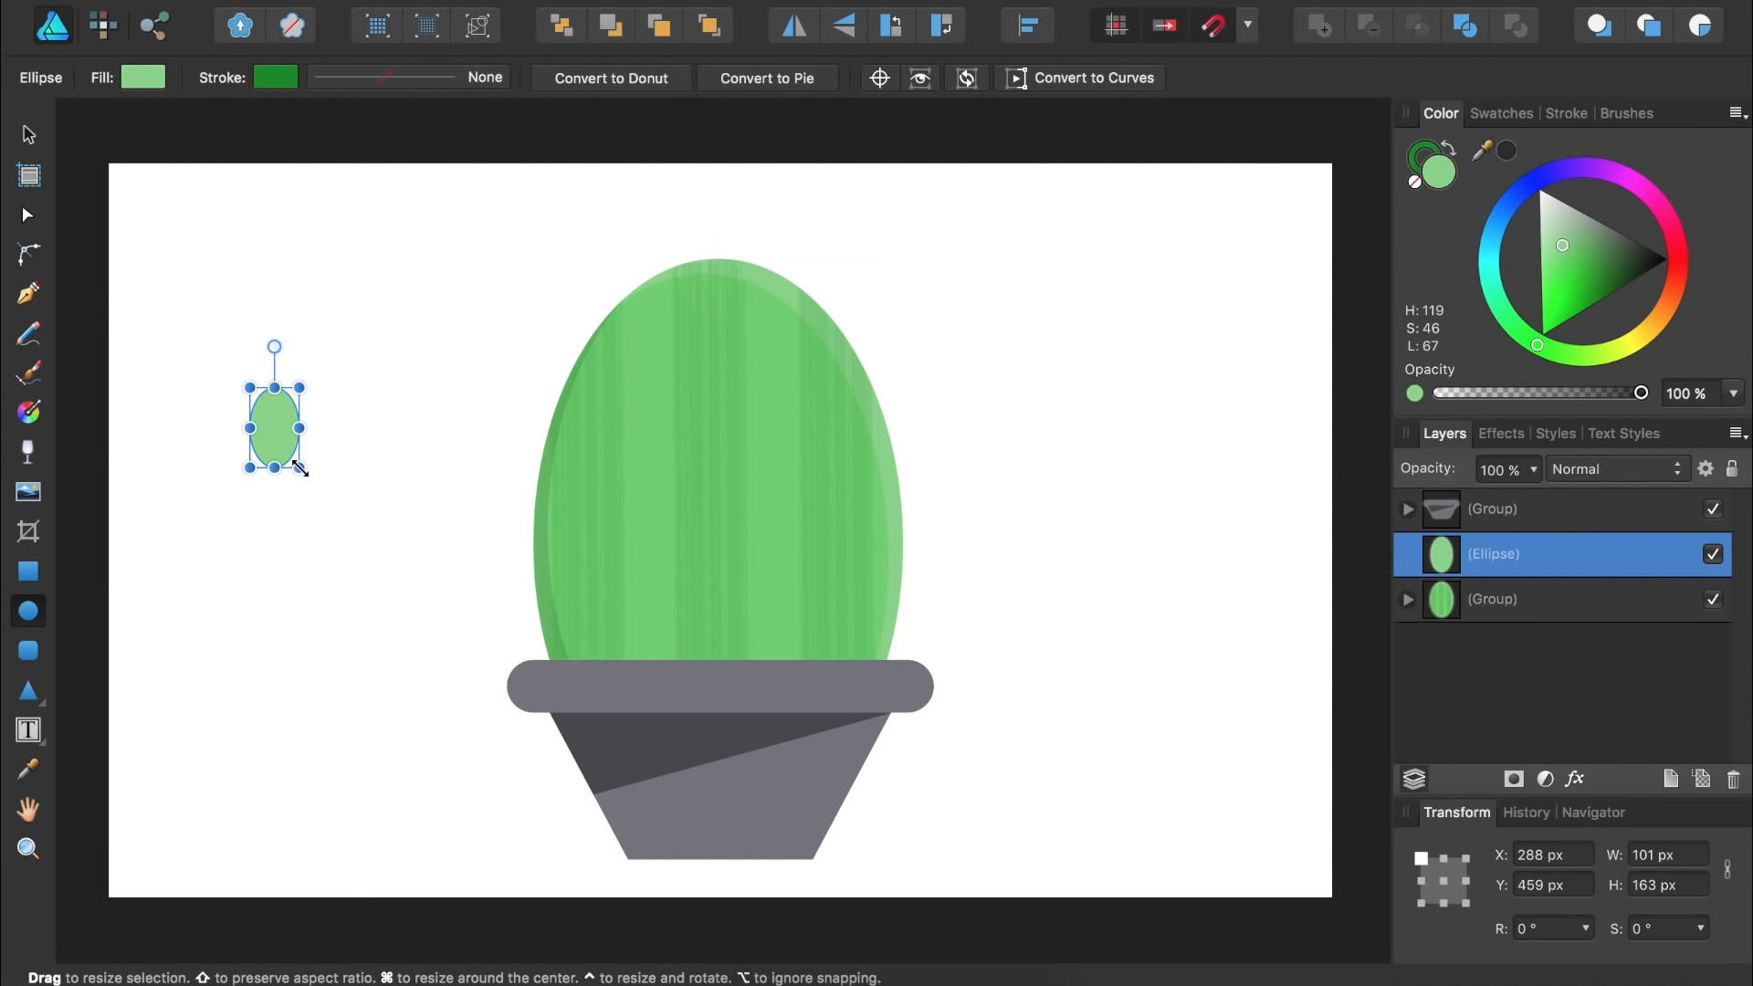
- Remove the small ellipse's stroke and fill it with dark navy blue (H 232, S 66, L 15)
left_click(1420, 166)
left_click(1415, 184)
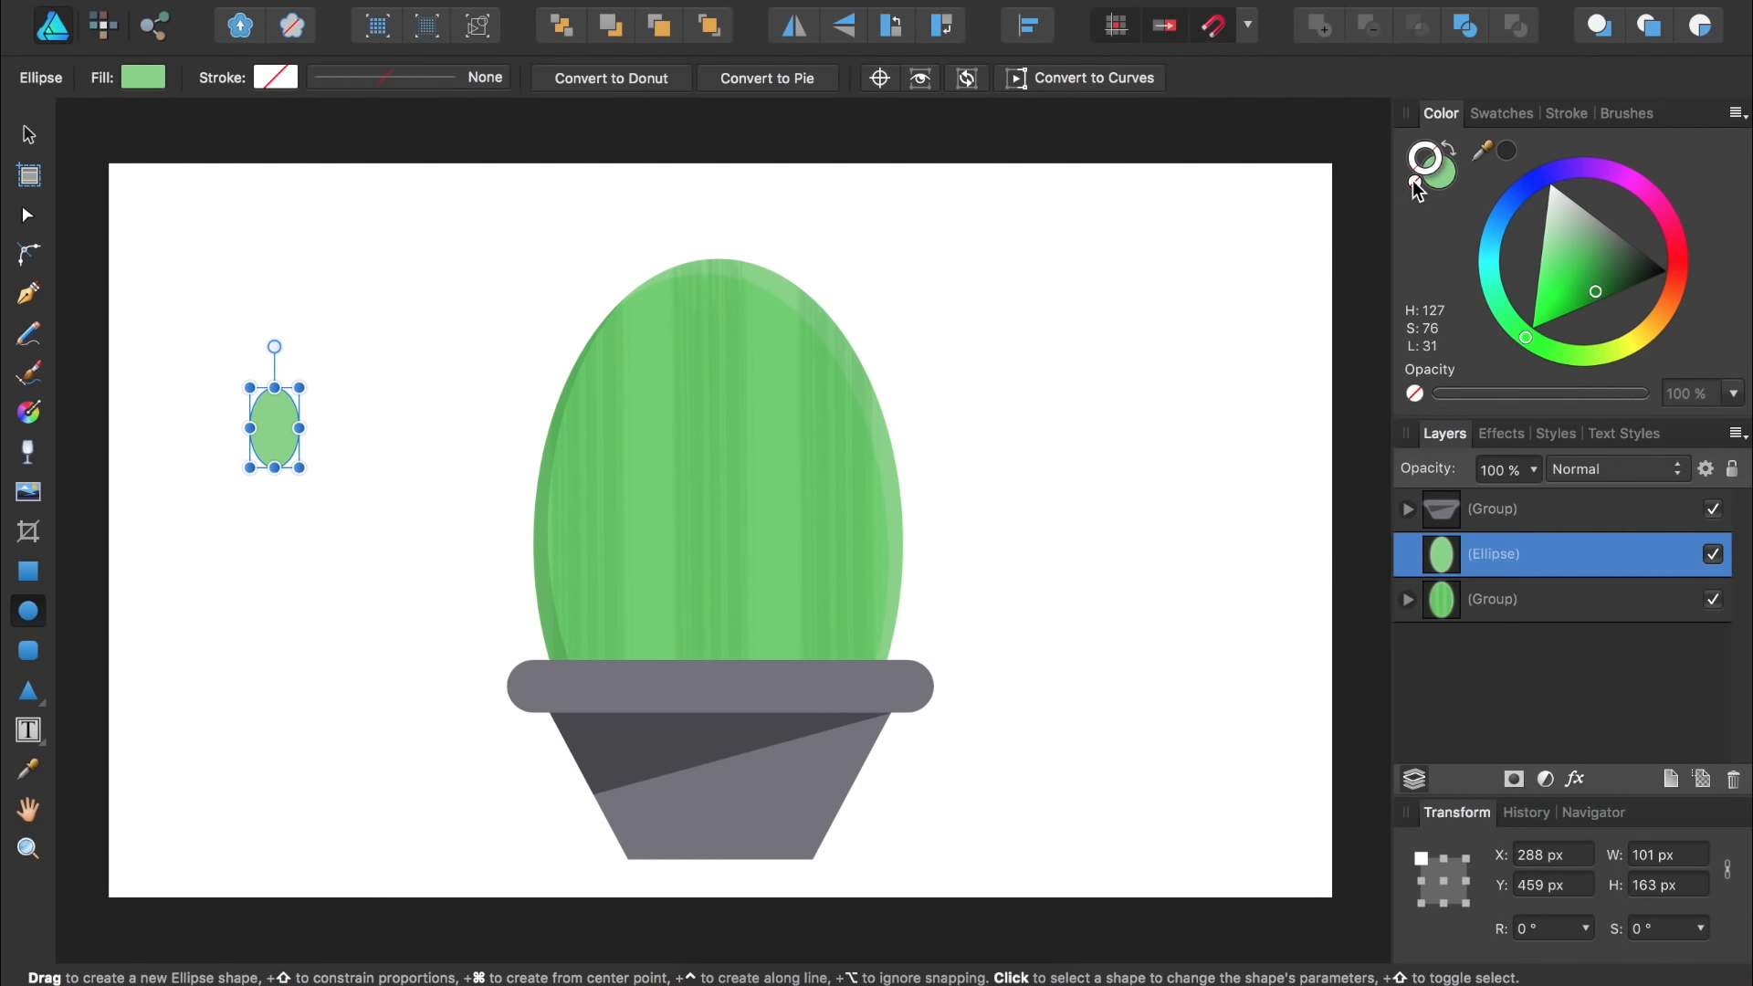
left_click(1444, 177)
left_click(1525, 186)
left_click_drag(1552, 265, 1552, 307)
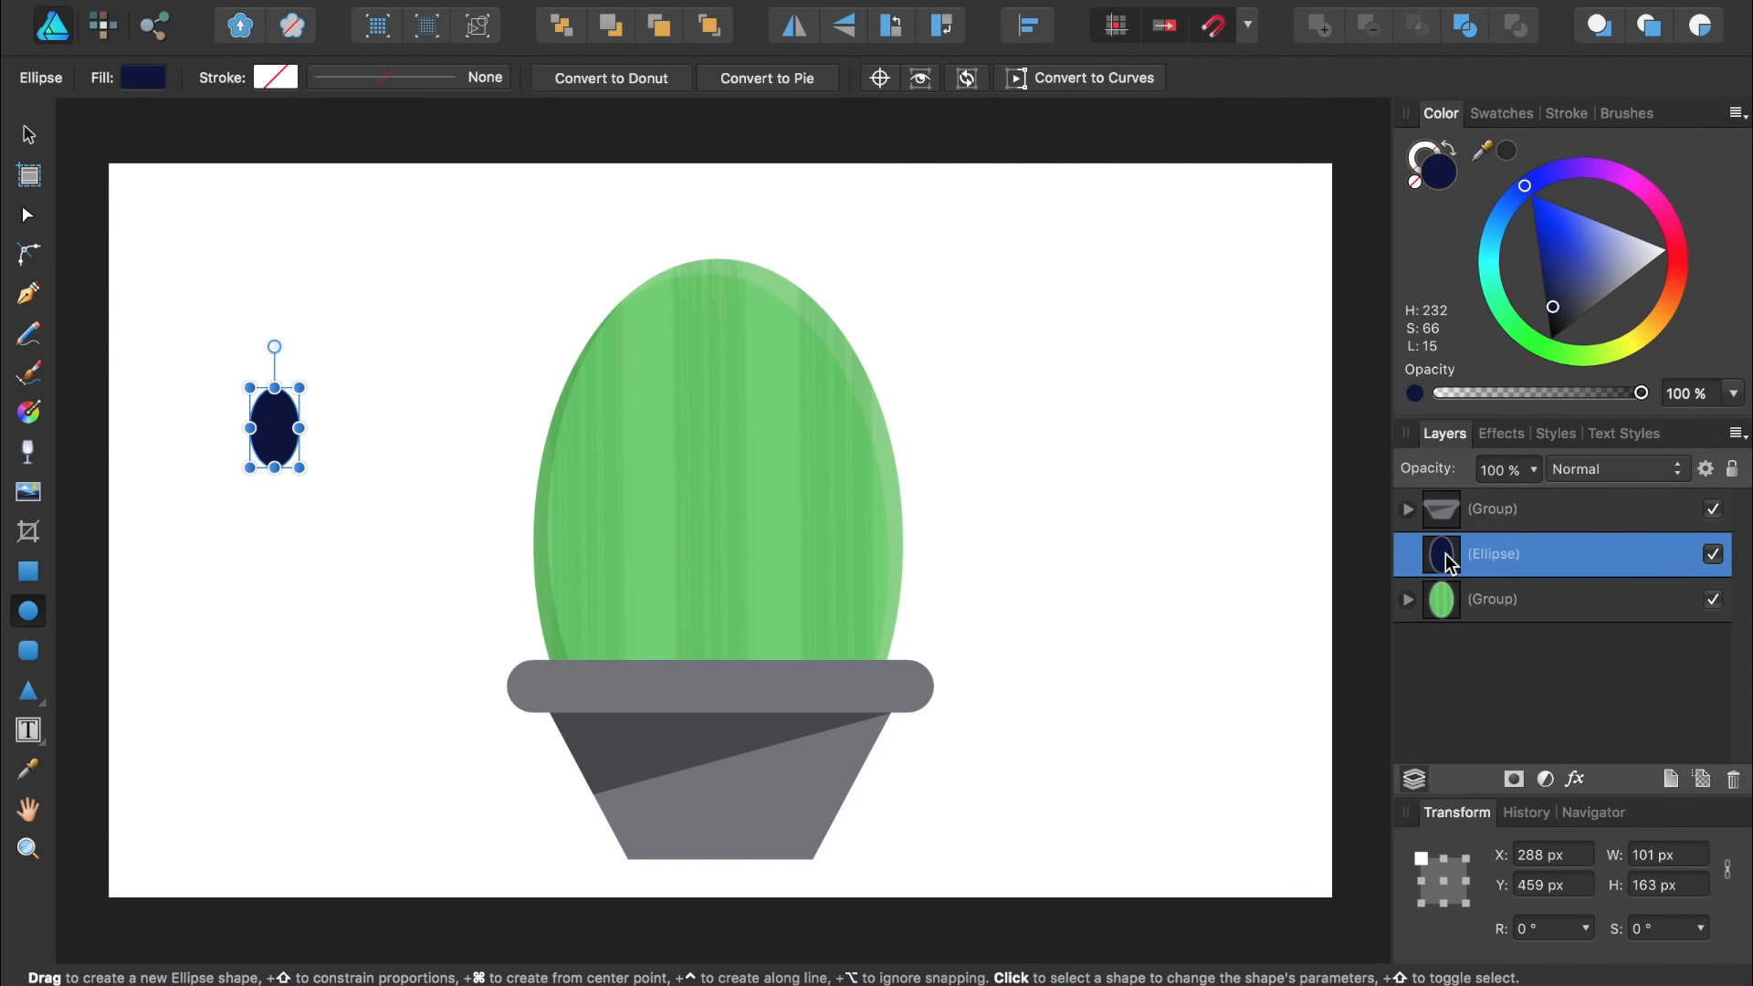
- Convert the navy ellipse to curves and pull its bottom node straight up to Y 551 px for a concave base
key("super+alt+0")
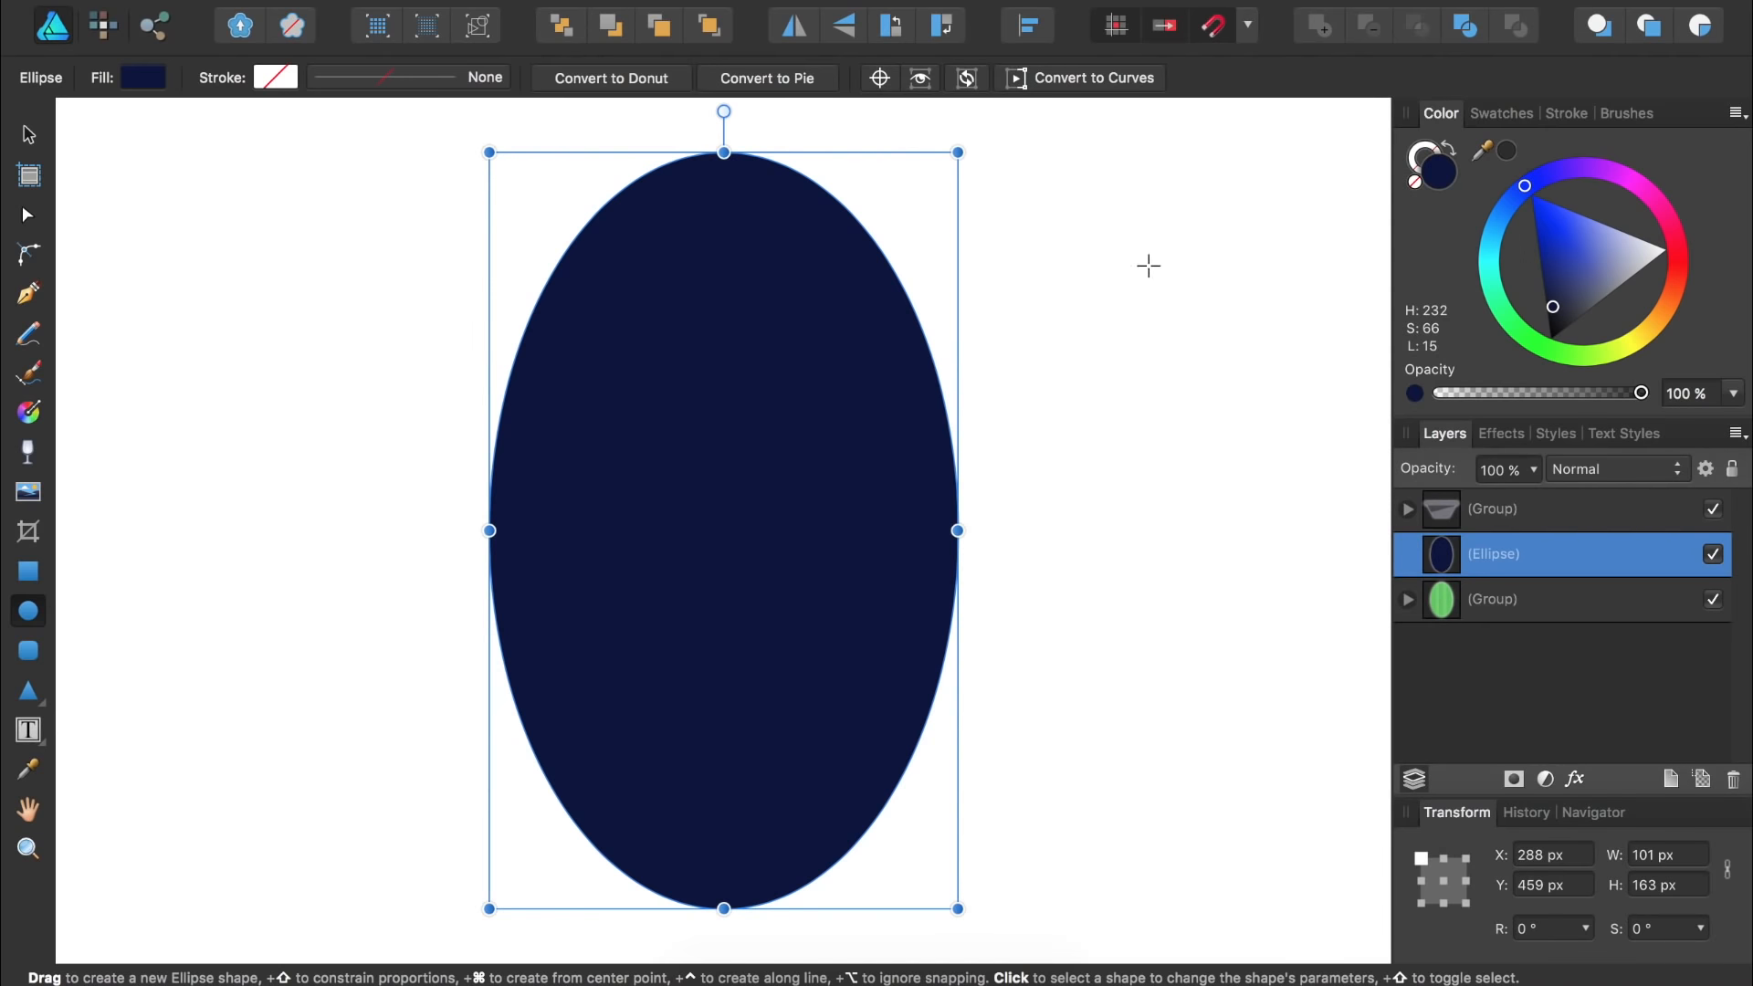
left_click(1086, 82)
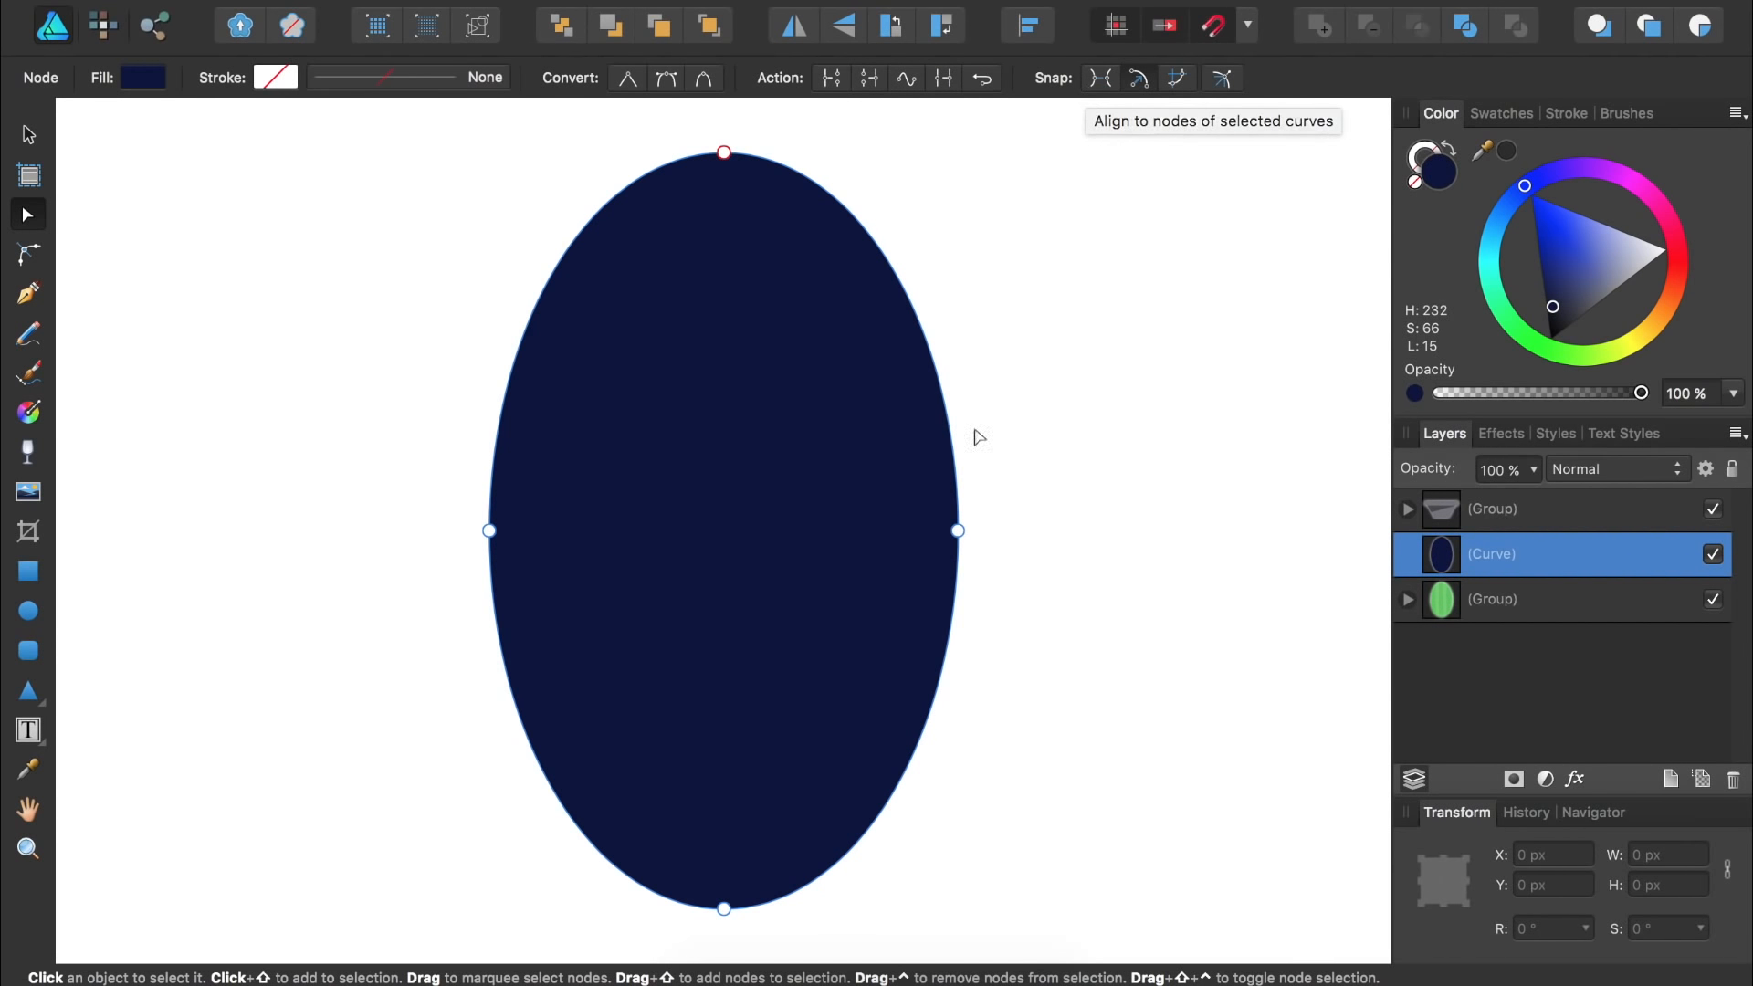
left_click(725, 909)
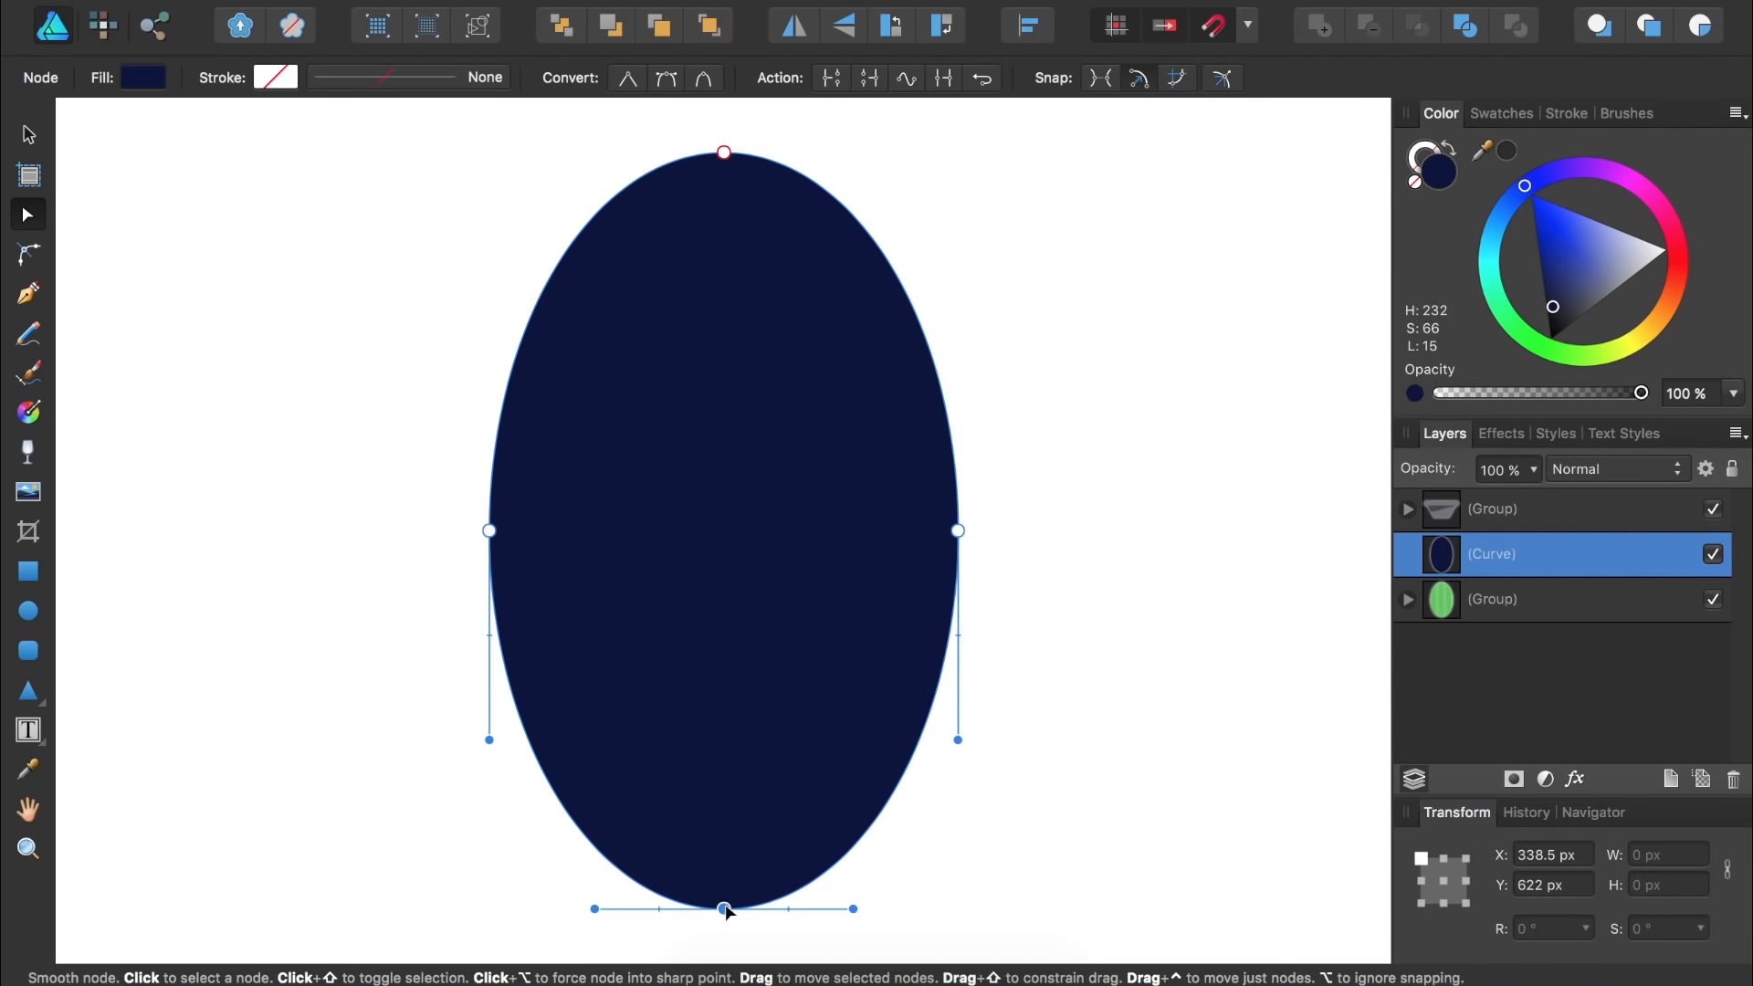
mouse_move(728, 913)
left_mouse_down()
mouse_move(901, 889)
mouse_move(560, 834)
mouse_move(643, 878)
mouse_move(747, 884)
left_mouse_up()
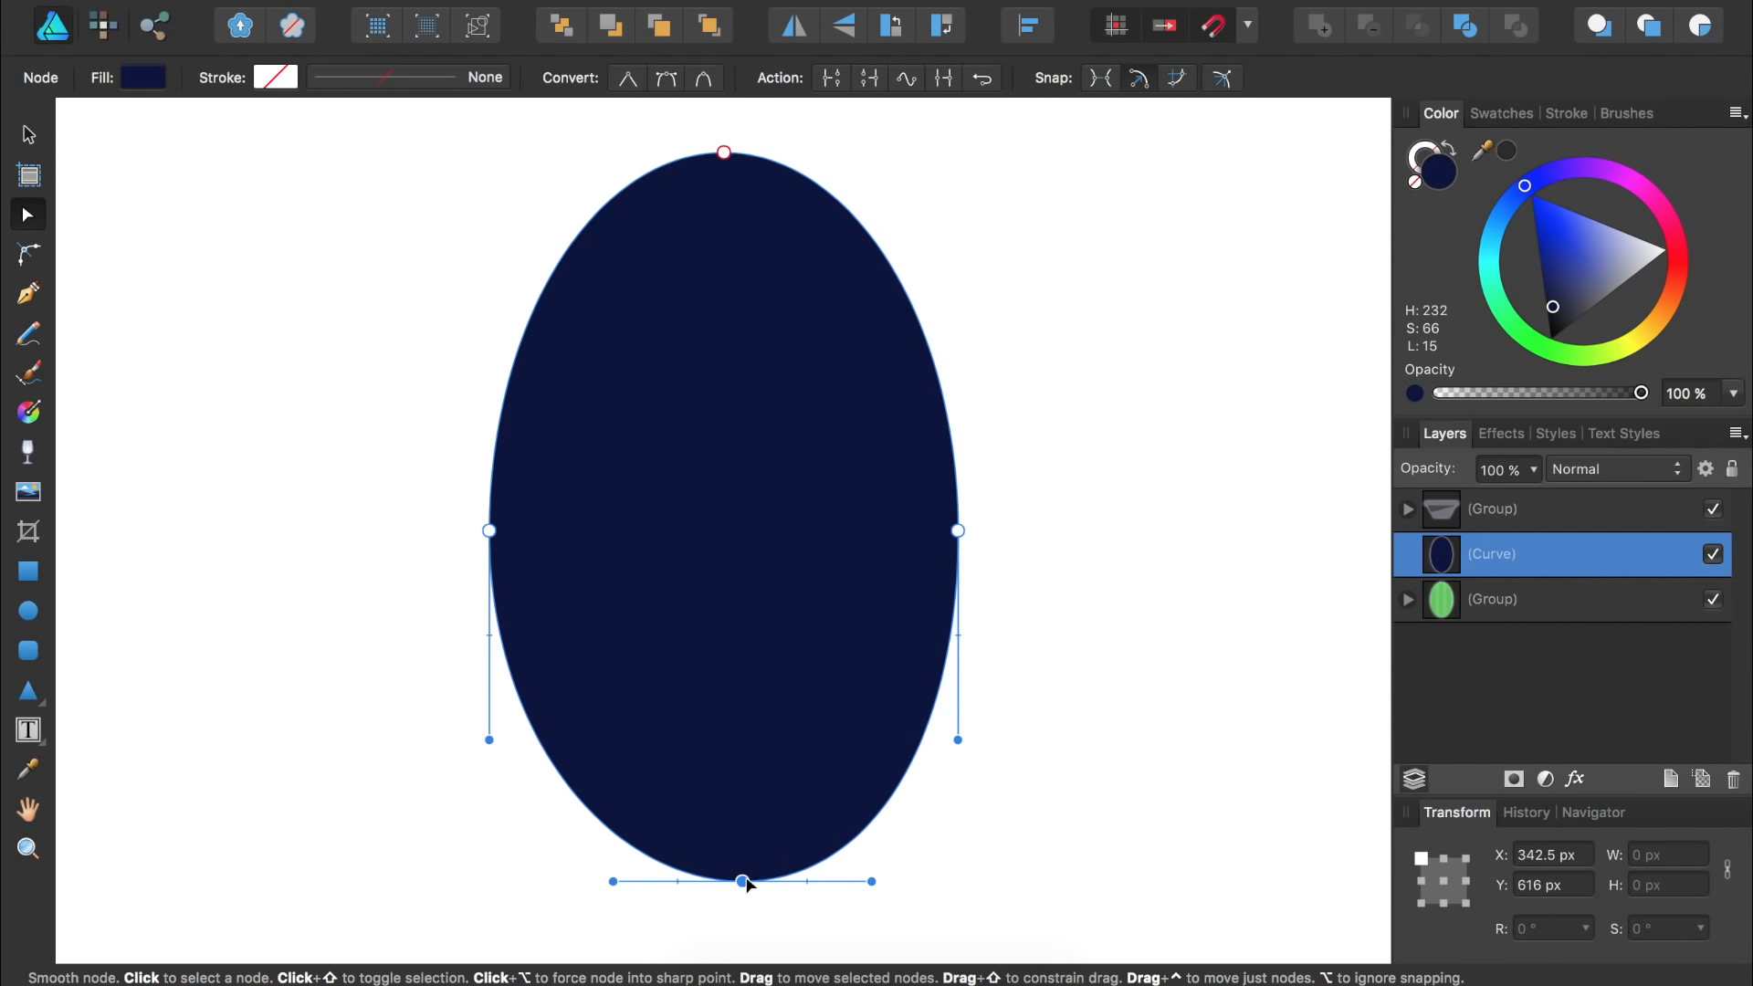
left_click_drag(746, 879, 747, 878)
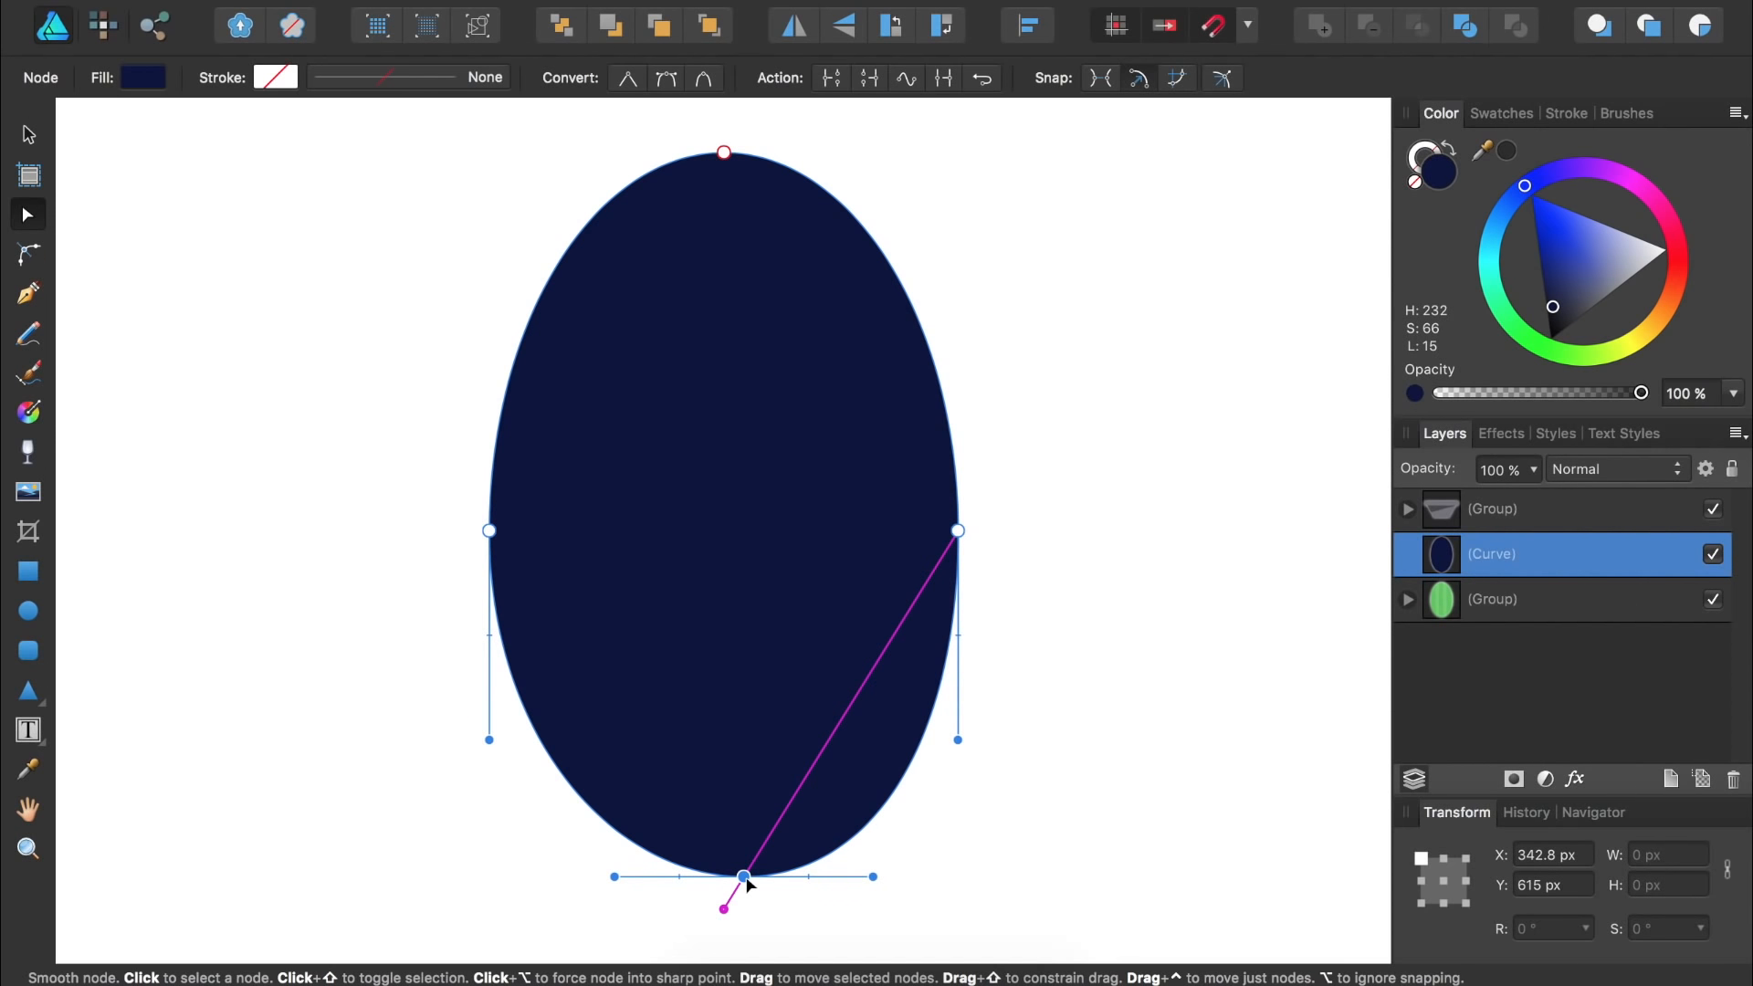
left_click_drag(746, 879, 703, 581)
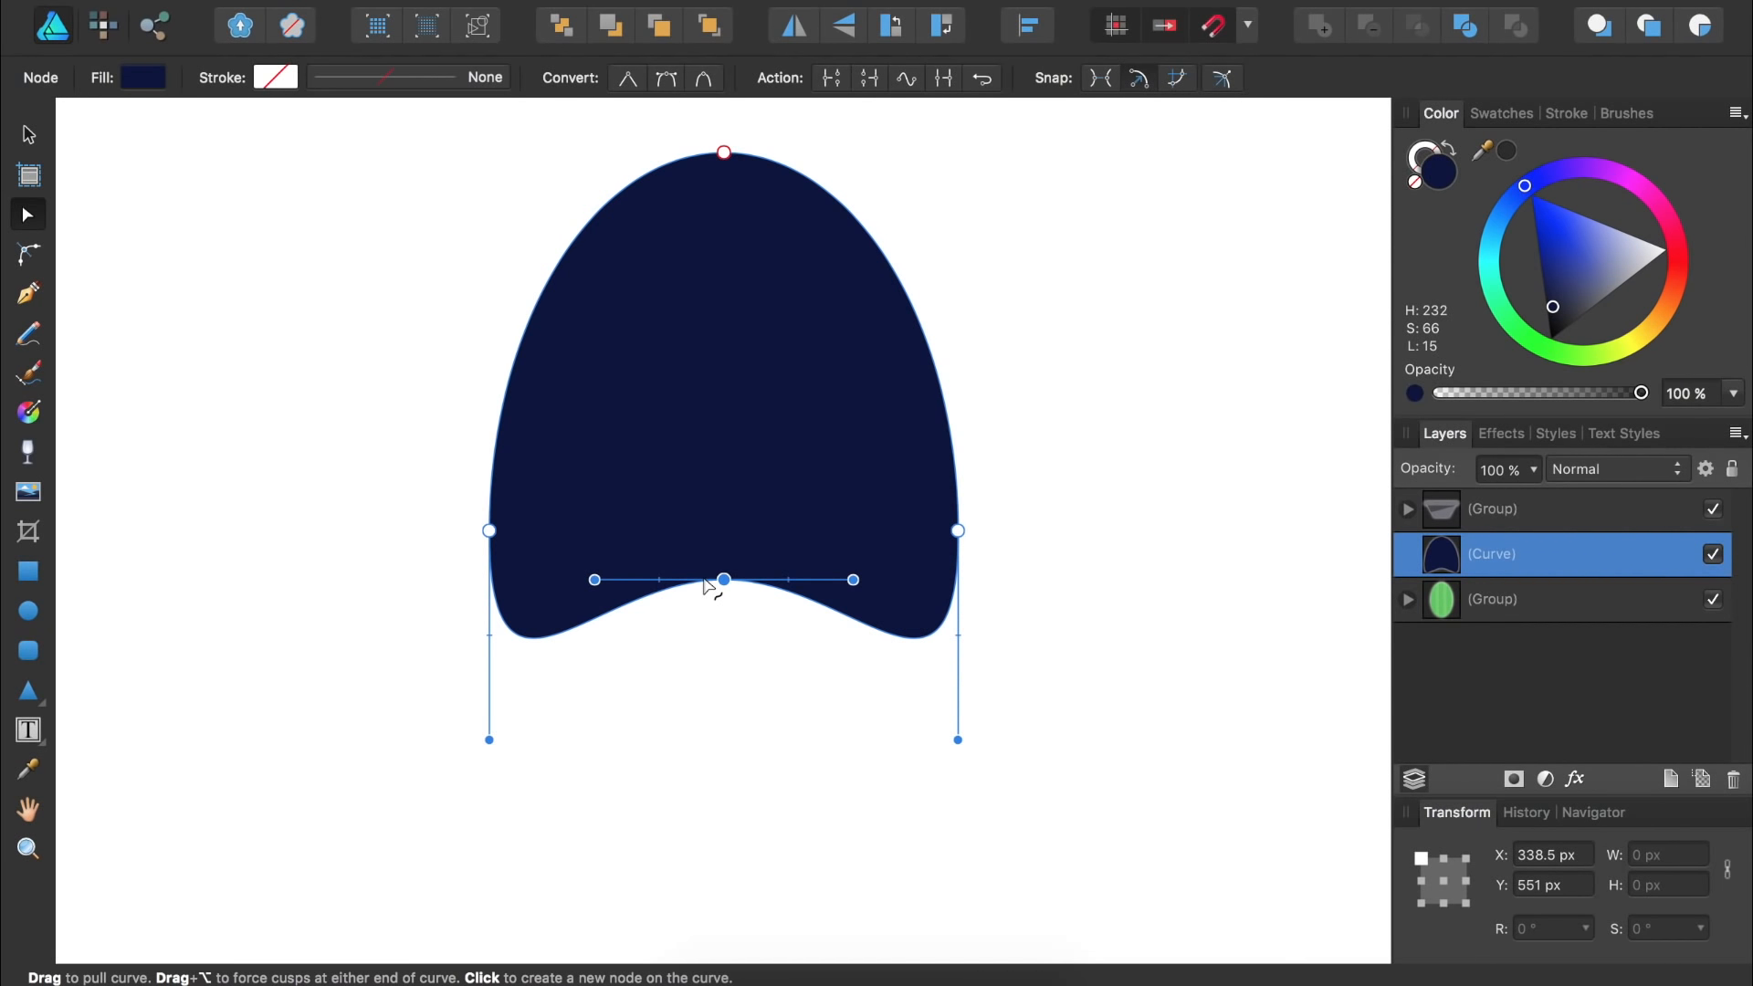
- Raise the top node of the navy eye shape to Y 435 px to make it taller
scroll(708, 585, "up", 5)
left_click(687, 316)
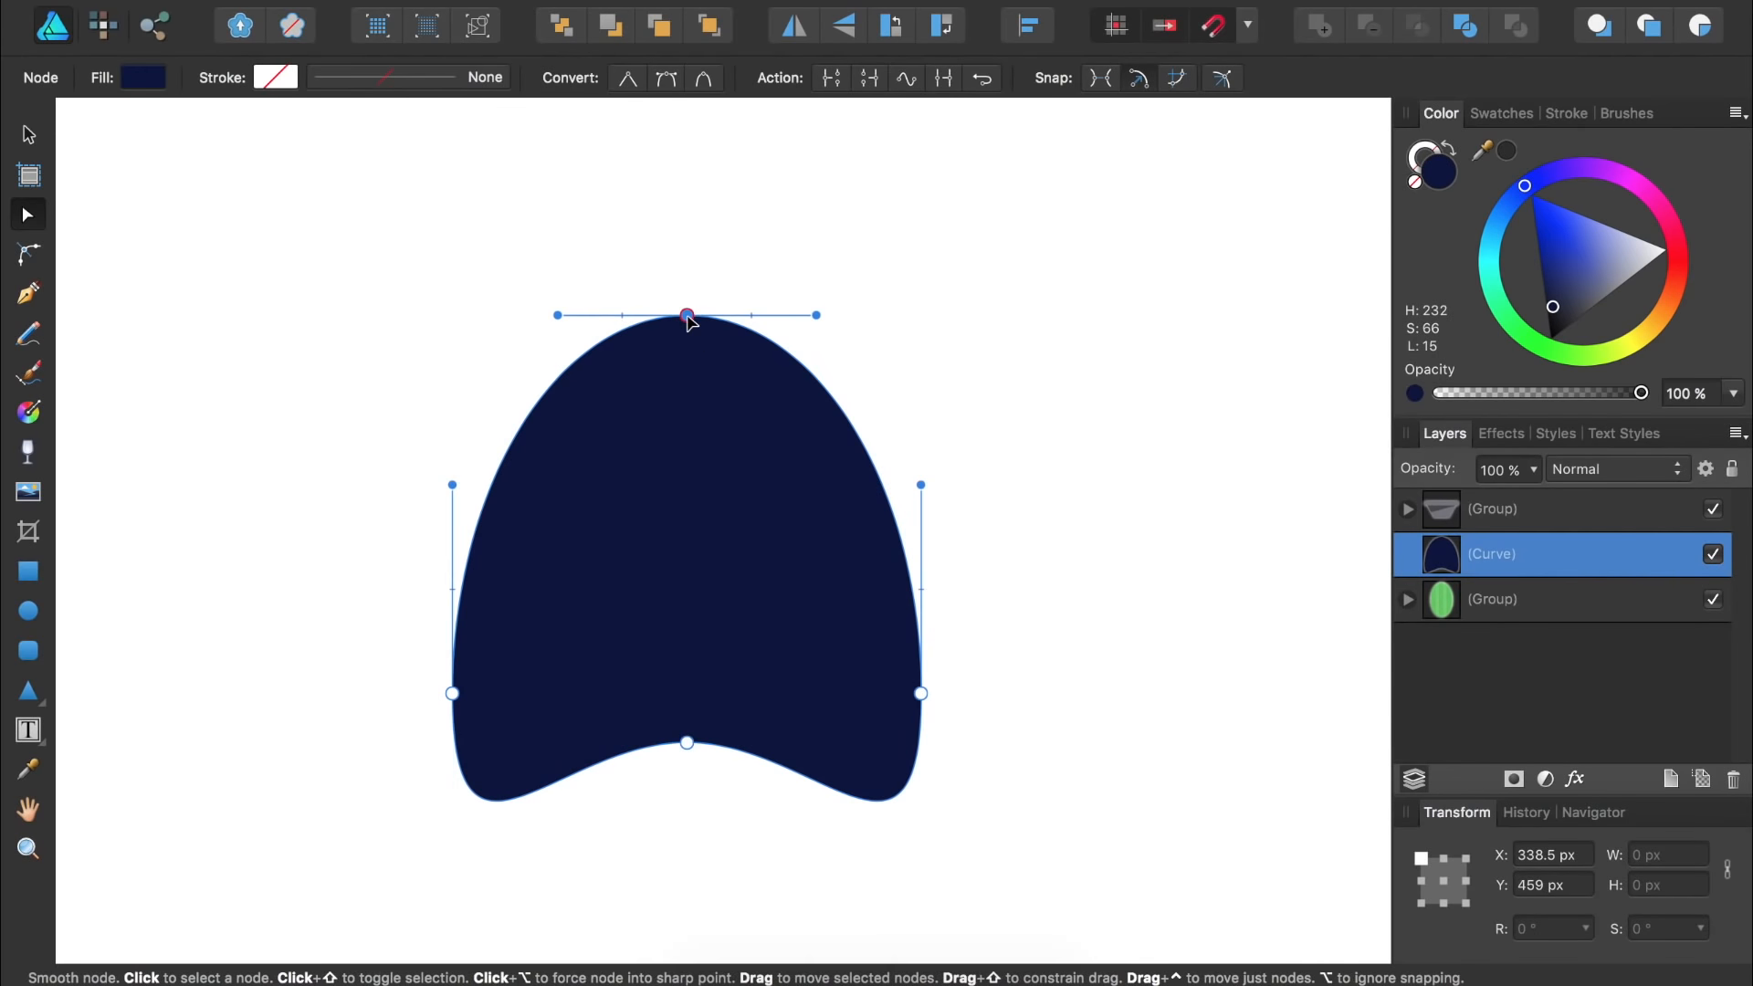
left_click_drag(688, 316, 686, 206)
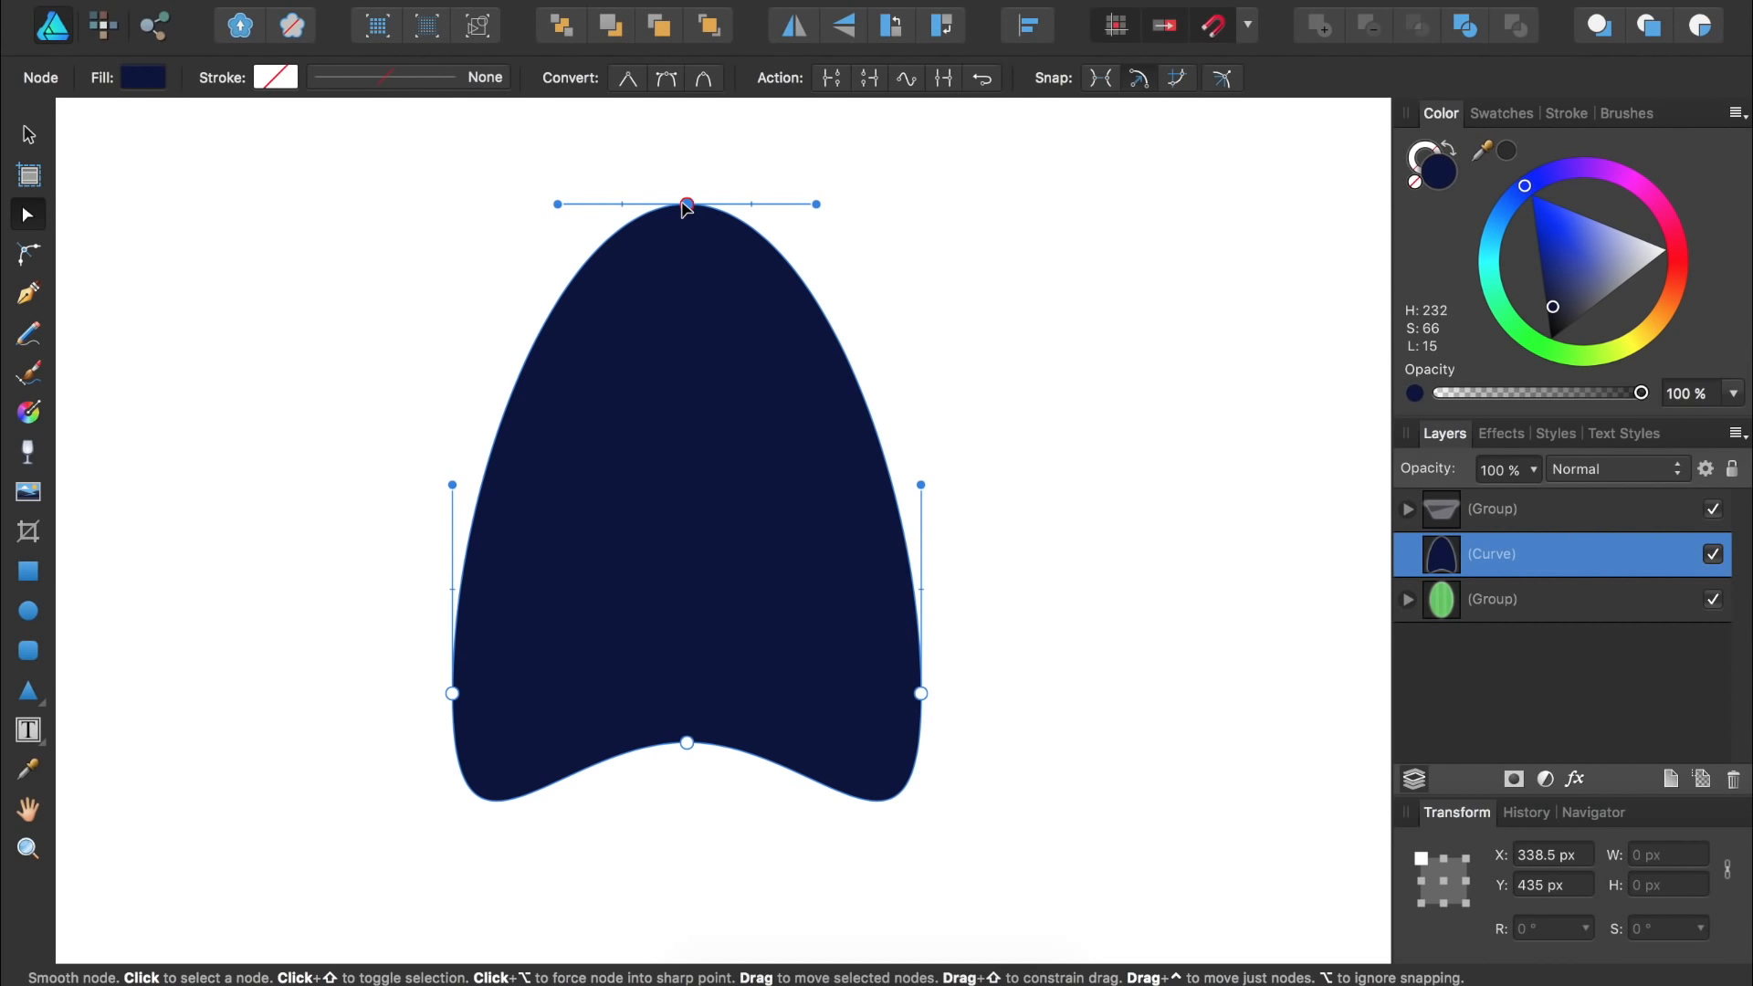
- Move the navy eye shape onto the upper middle of the cactus body, at about X 1185 px, Y 382 px
key("super+0")
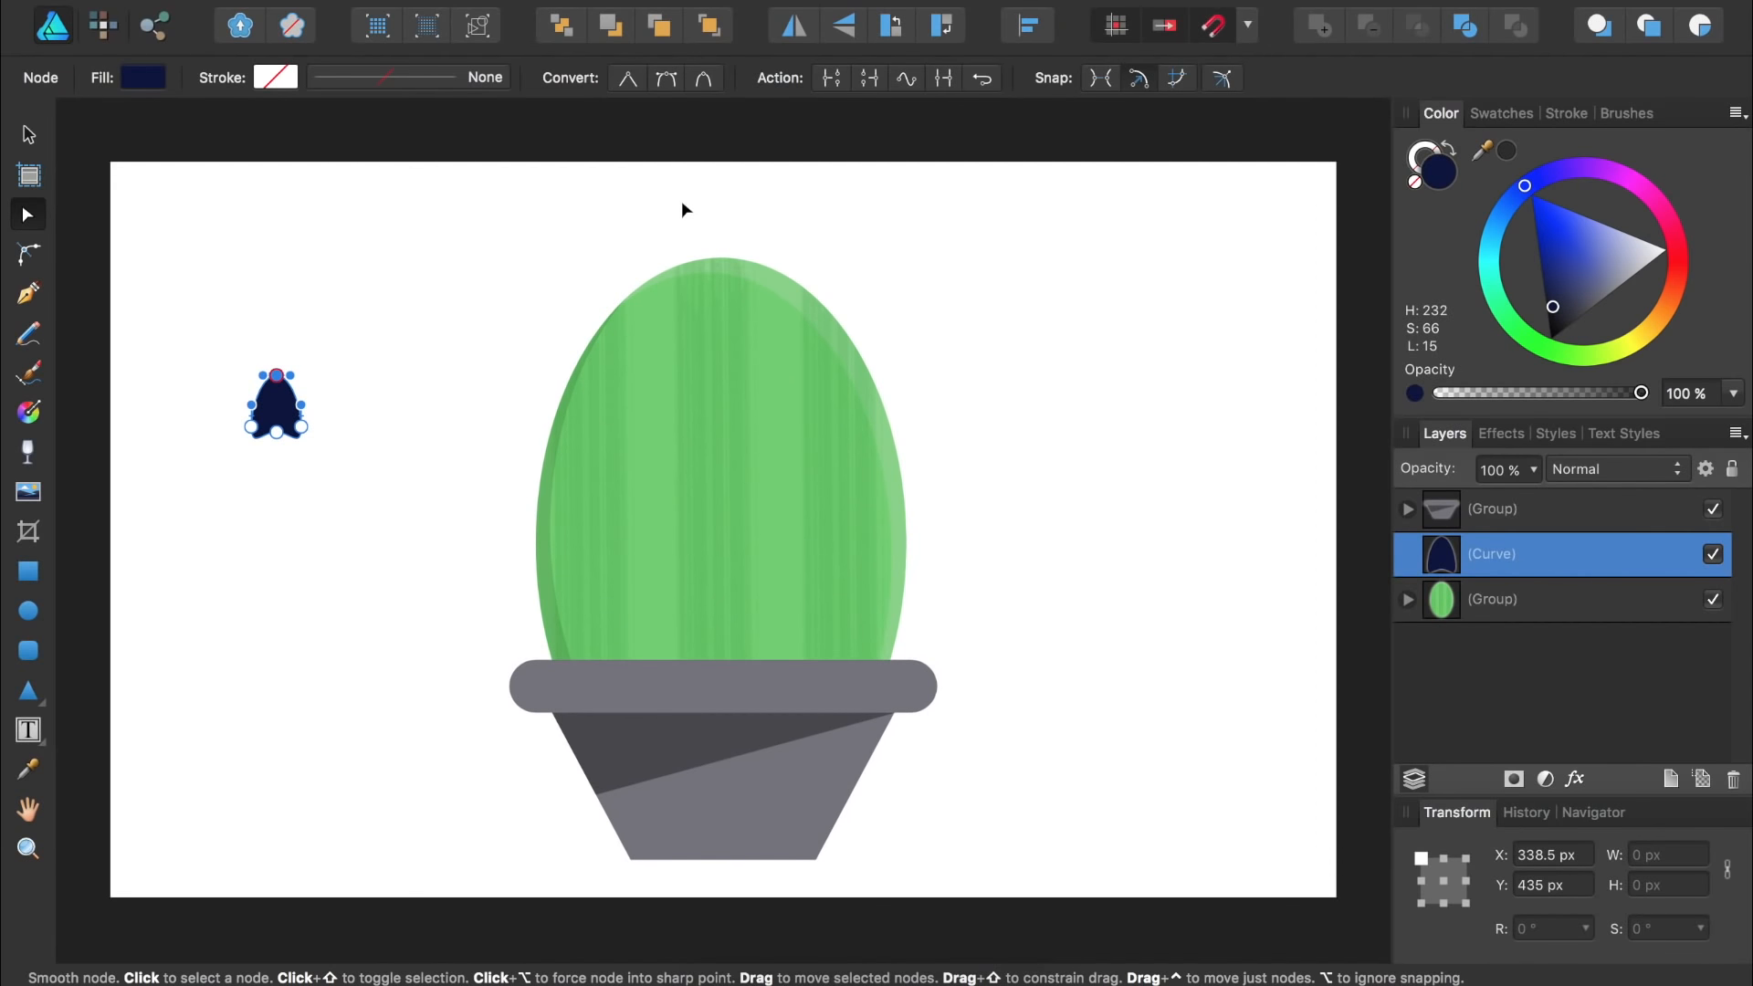
key("v")
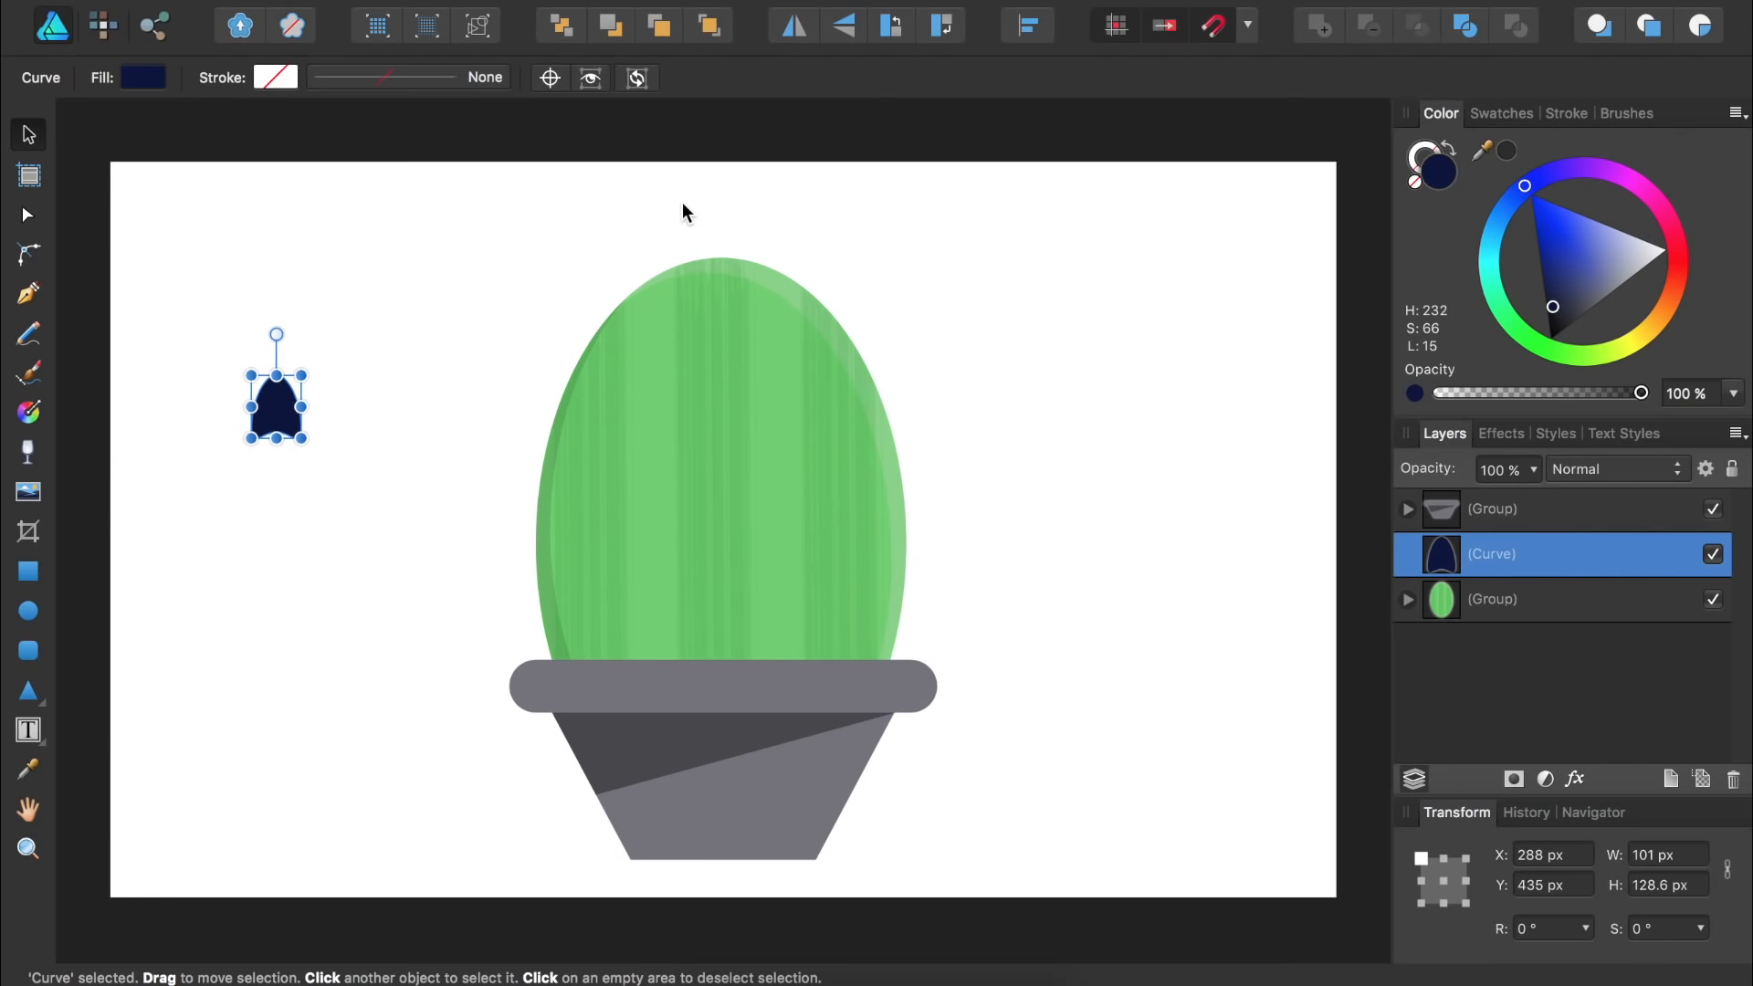
left_click_drag(277, 407, 716, 383)
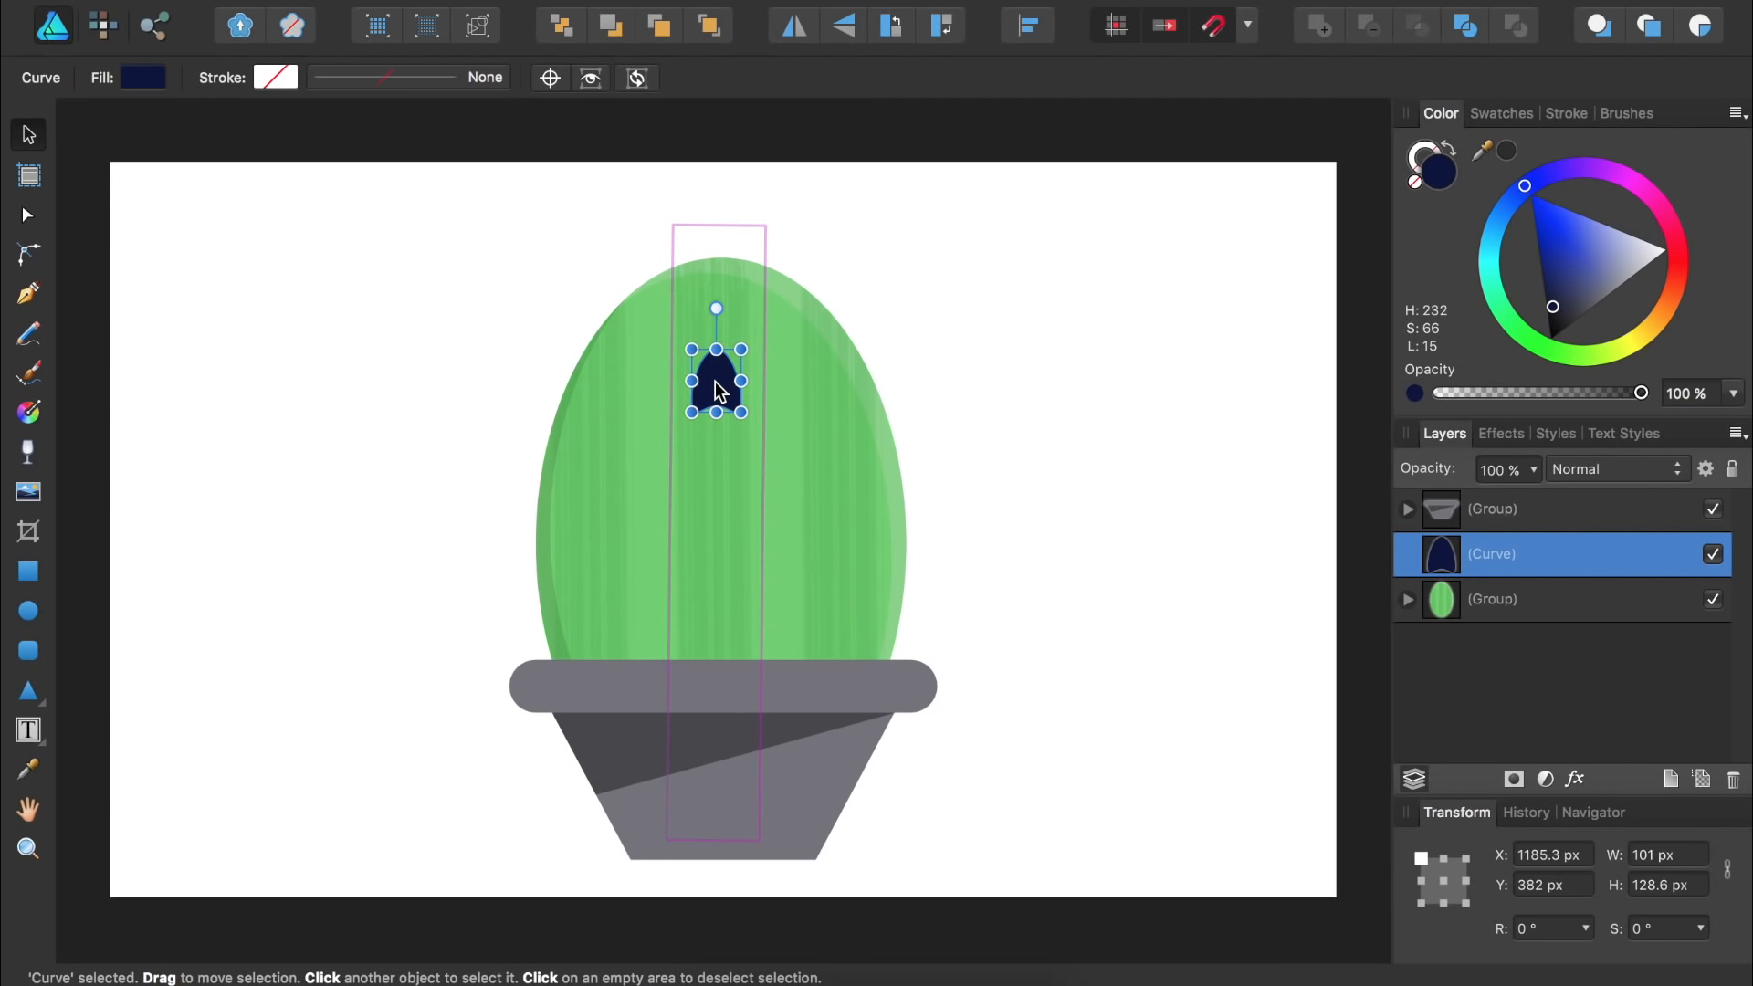
- Duplicate the eye shape and shift the copy 100 px to the right
key("super+j")
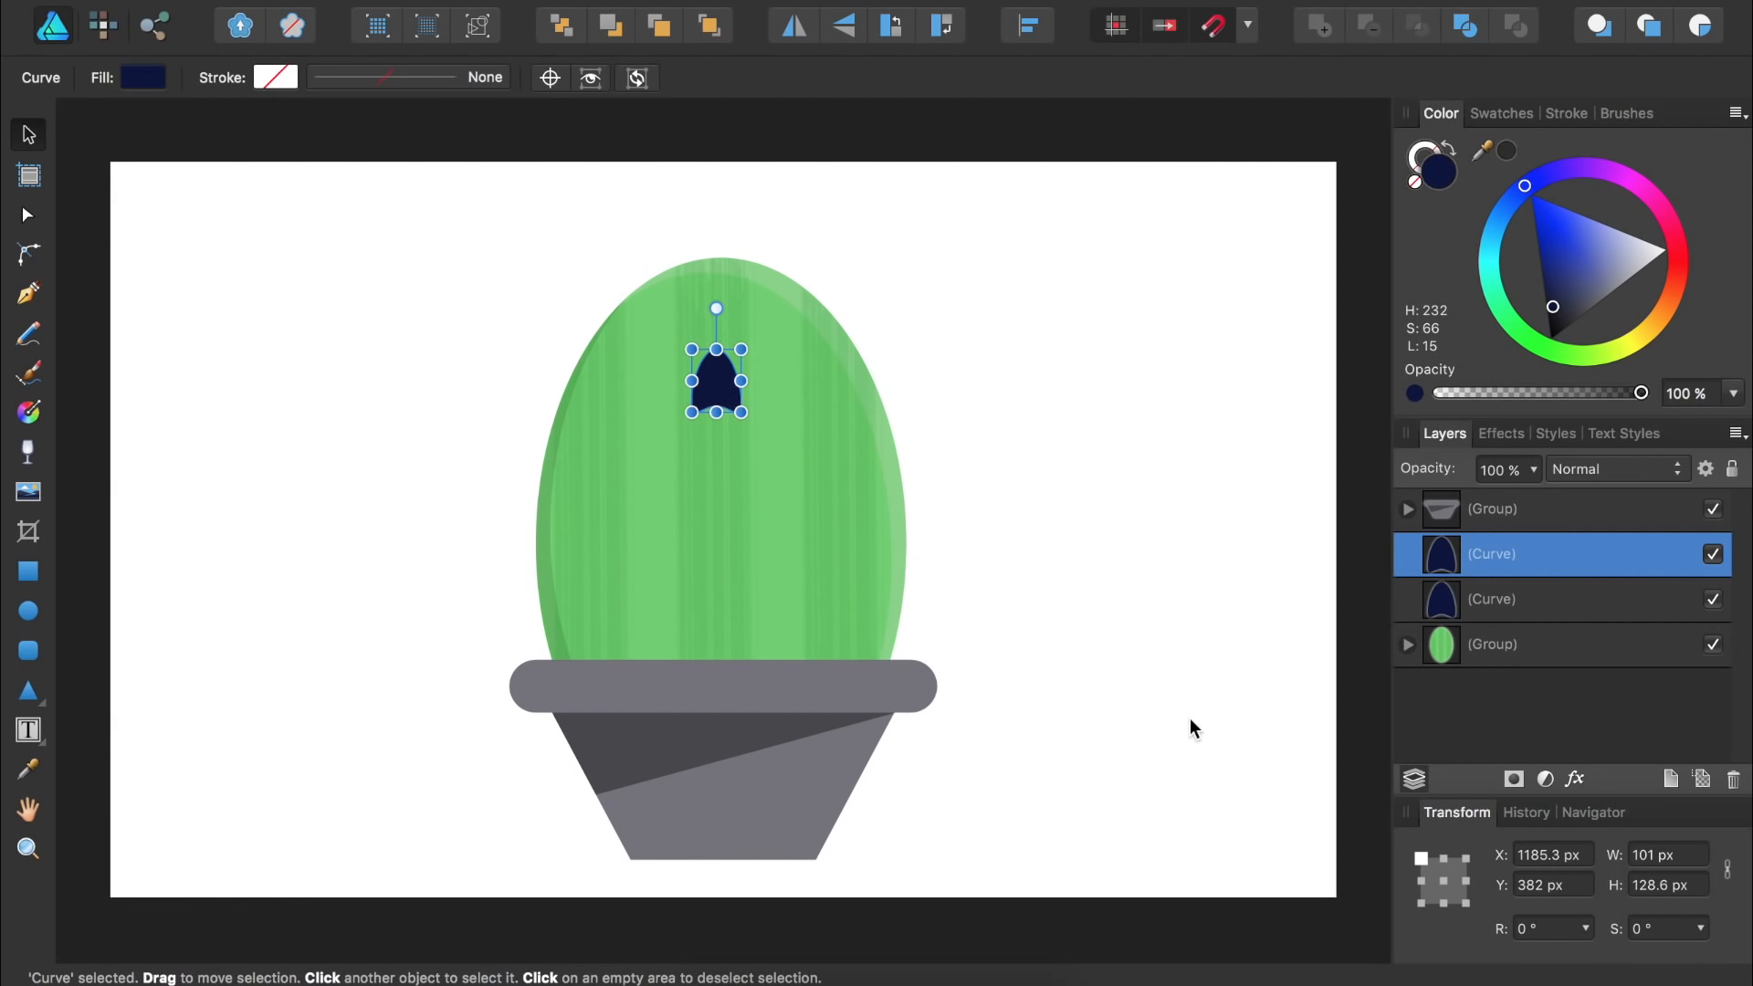
left_click(1584, 861)
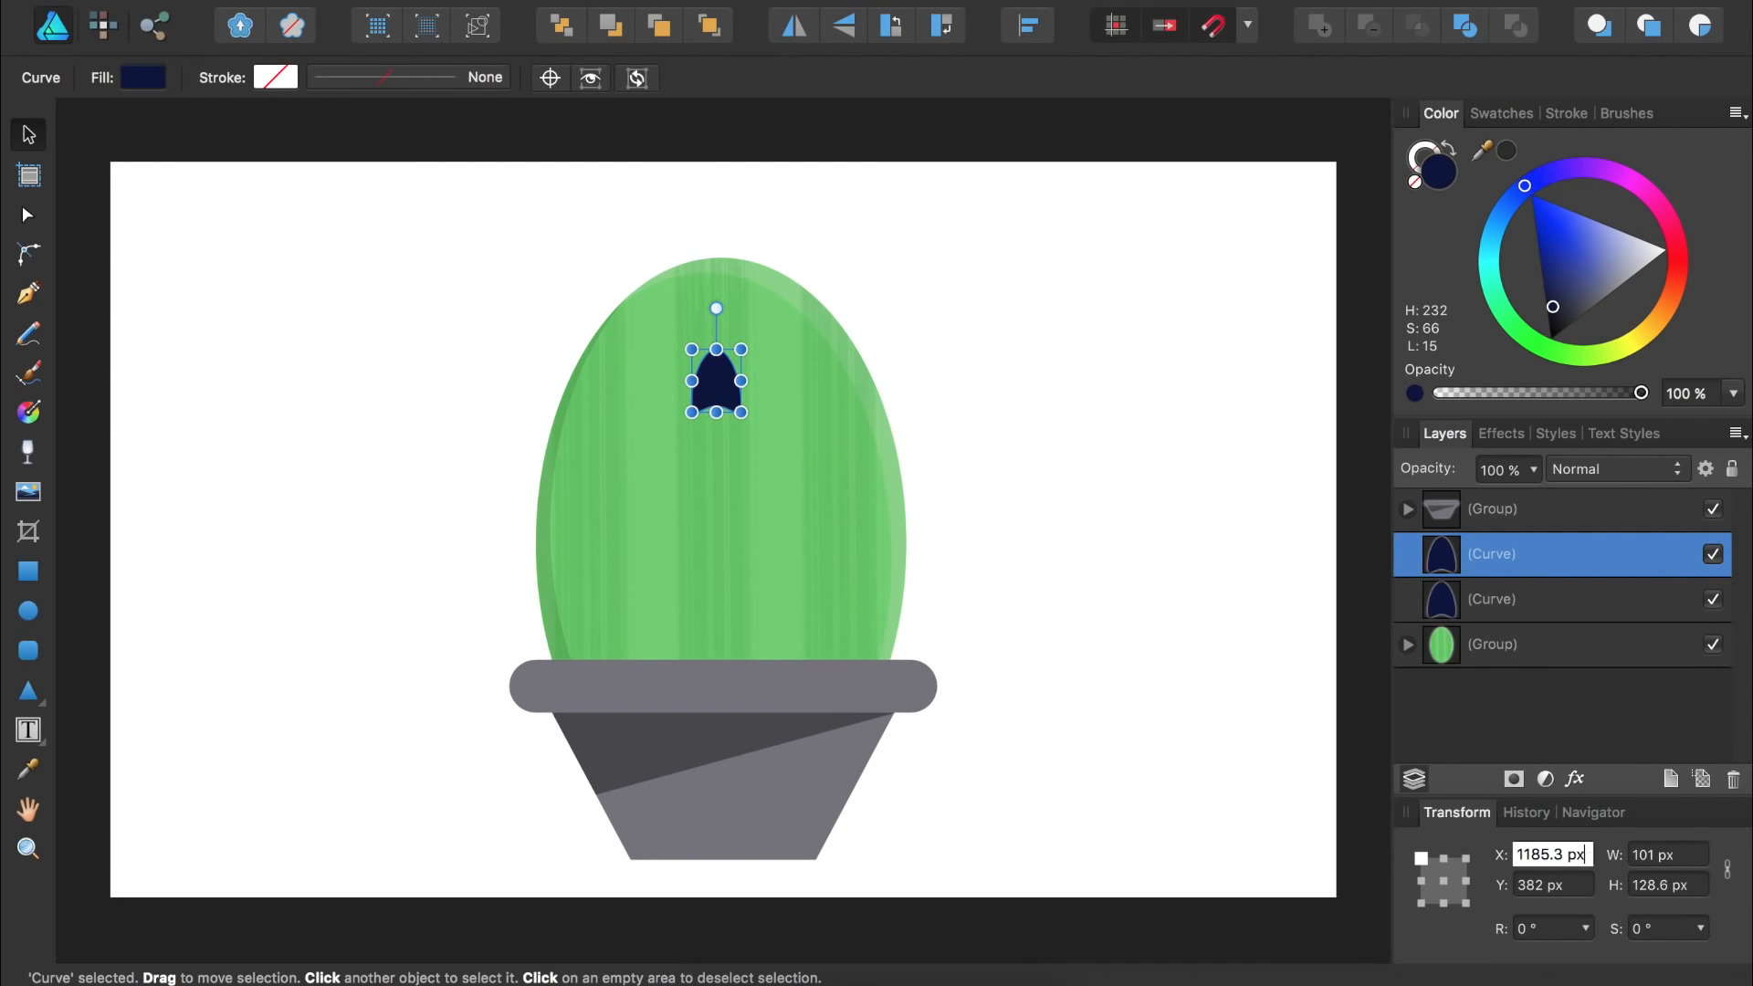
type("+100")
key("Return")
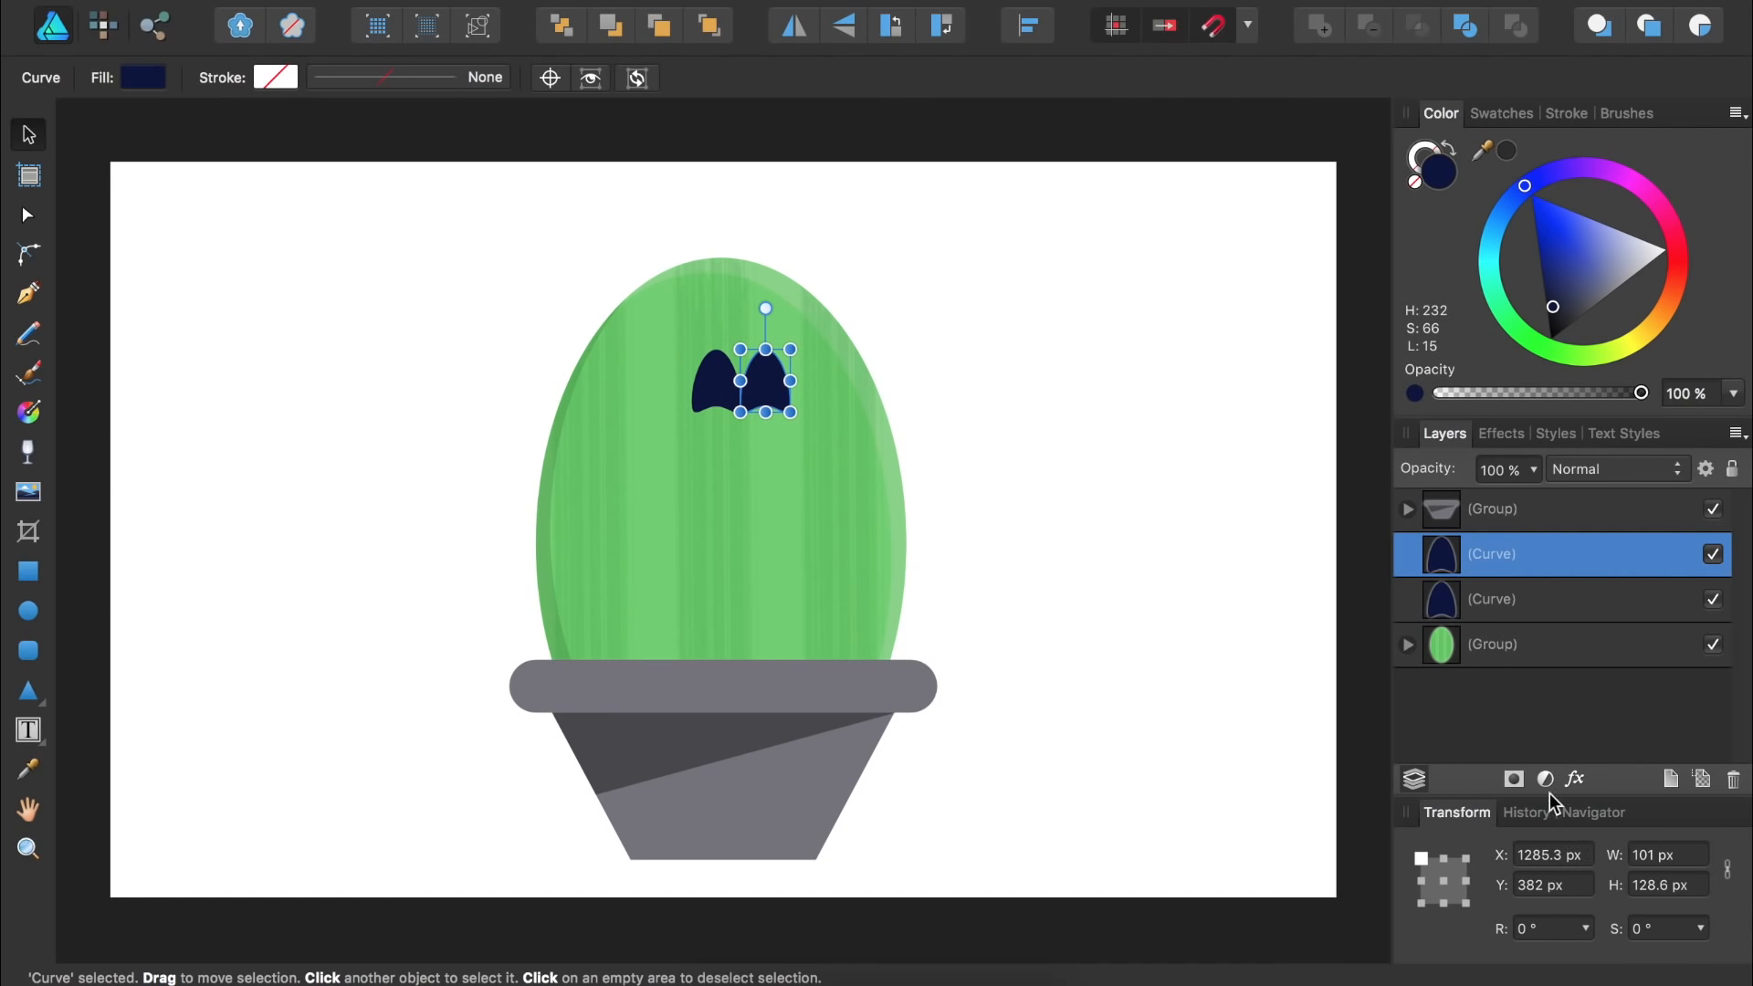
- Shift the original eye shape 100 px to the left
left_click(1519, 617)
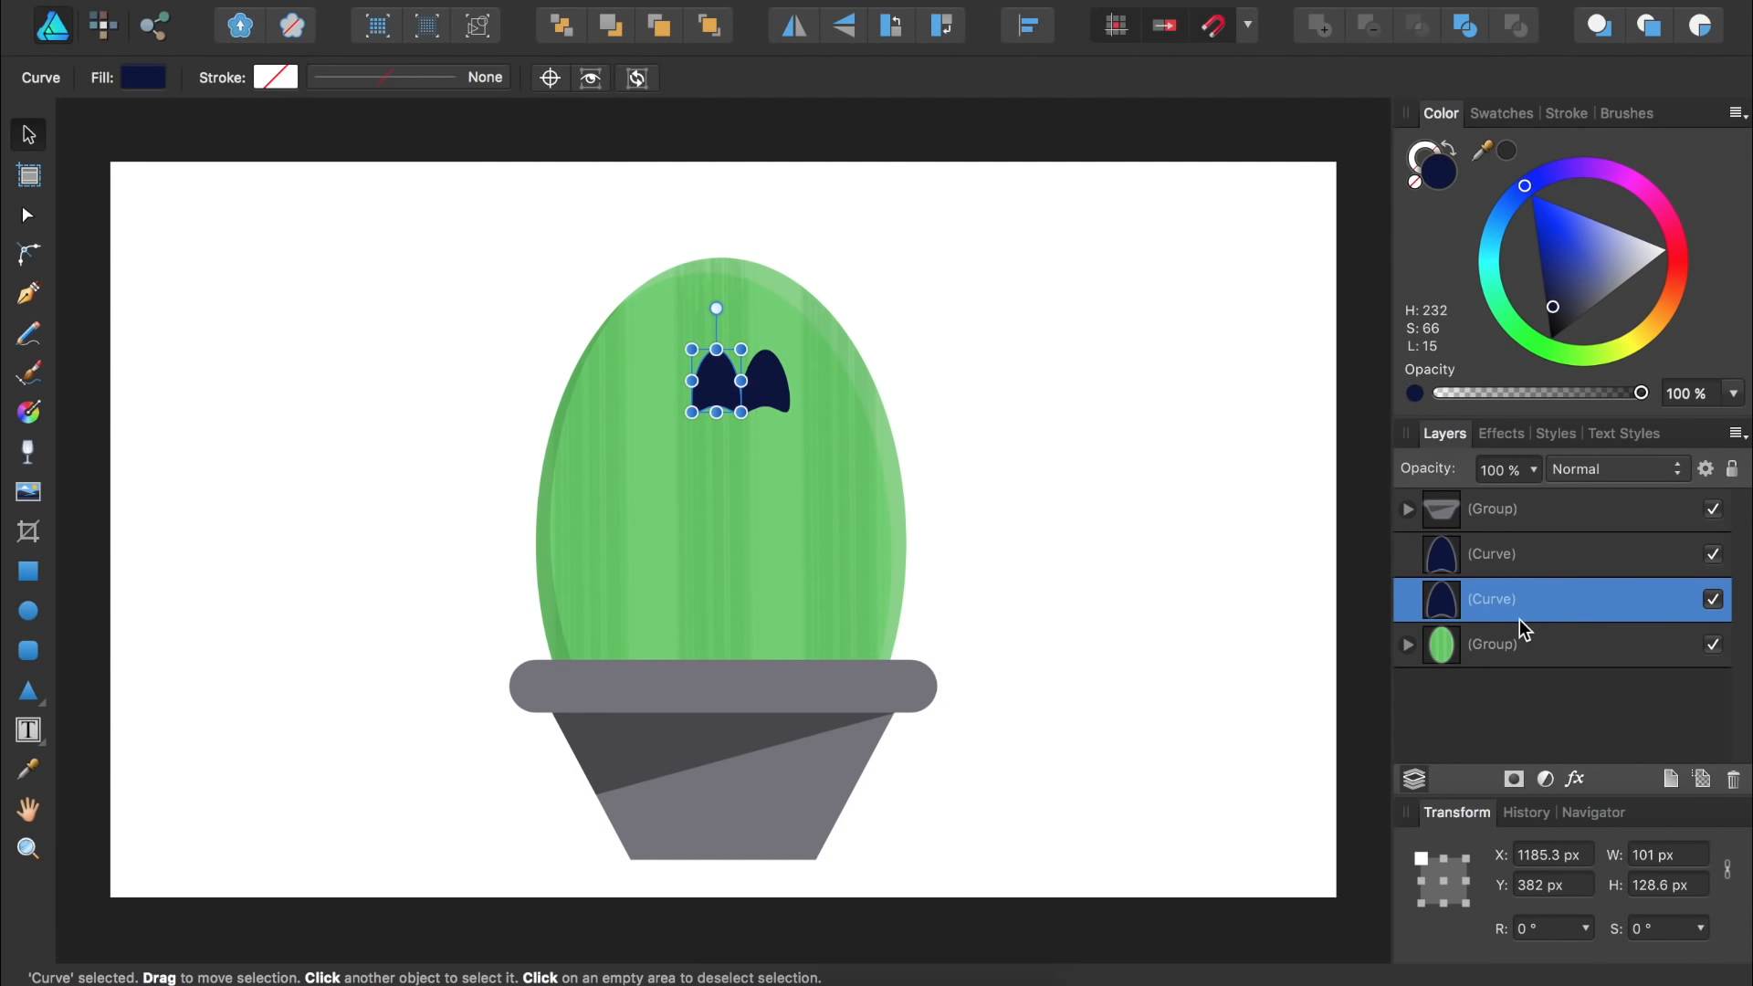
left_click(1581, 853)
type("-100")
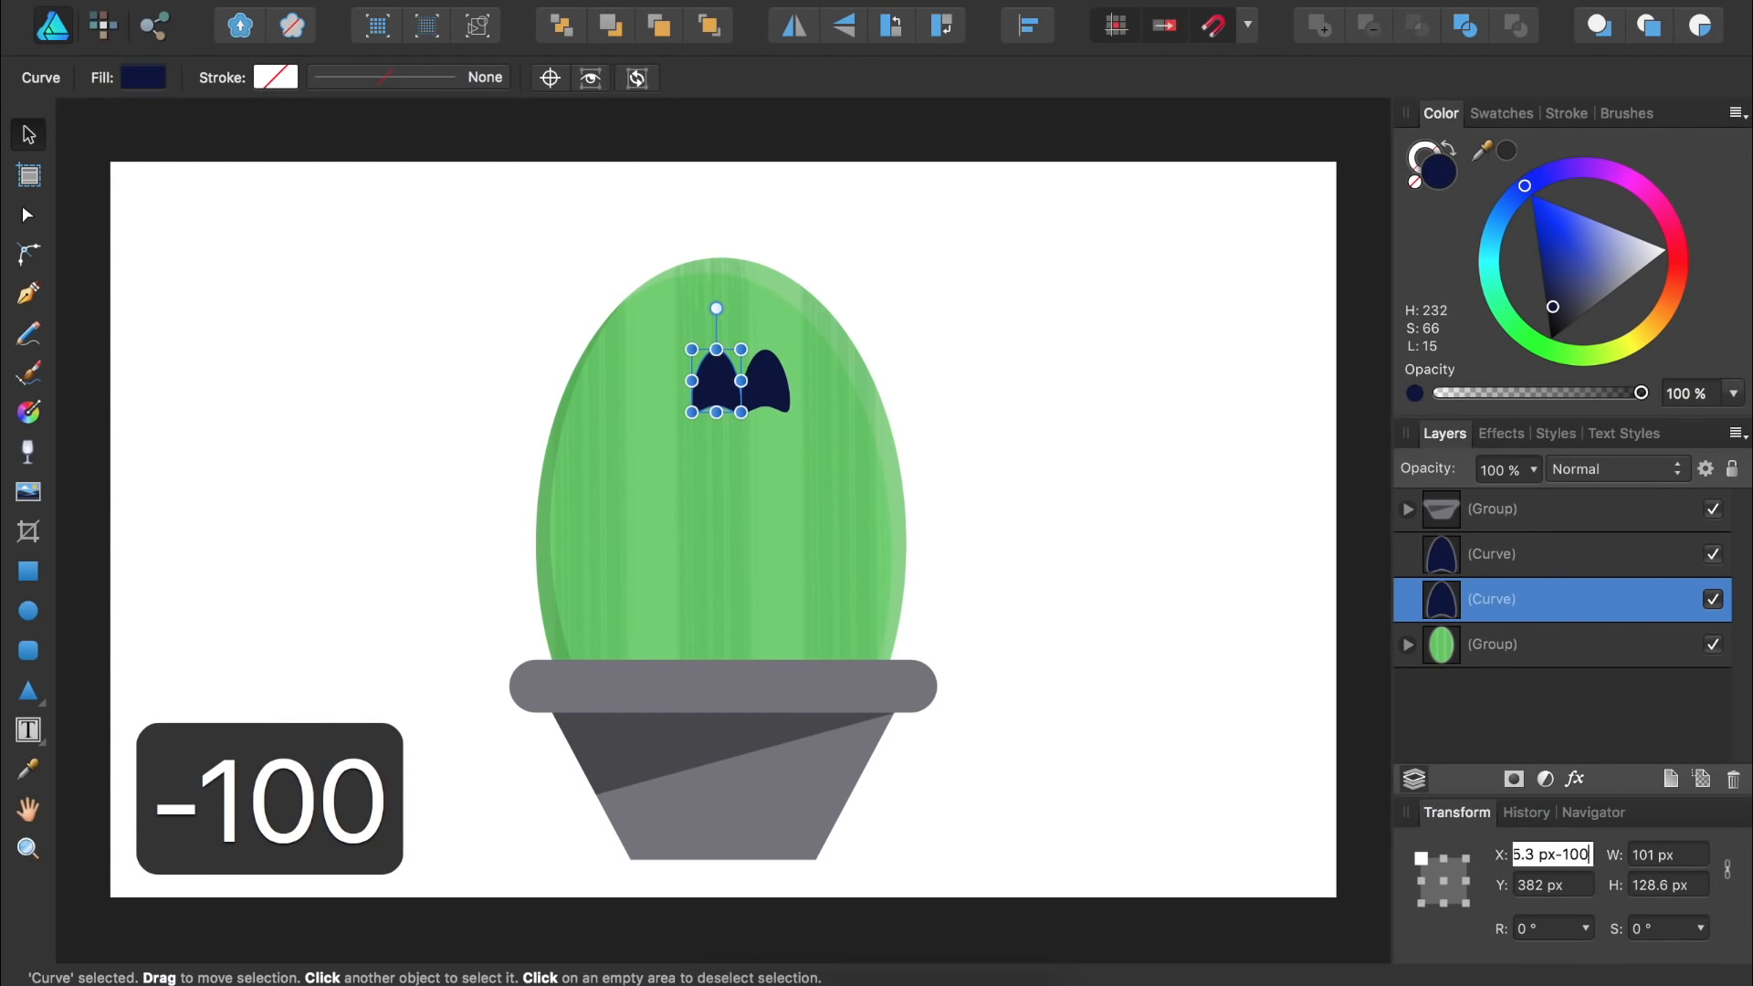
key("Return")
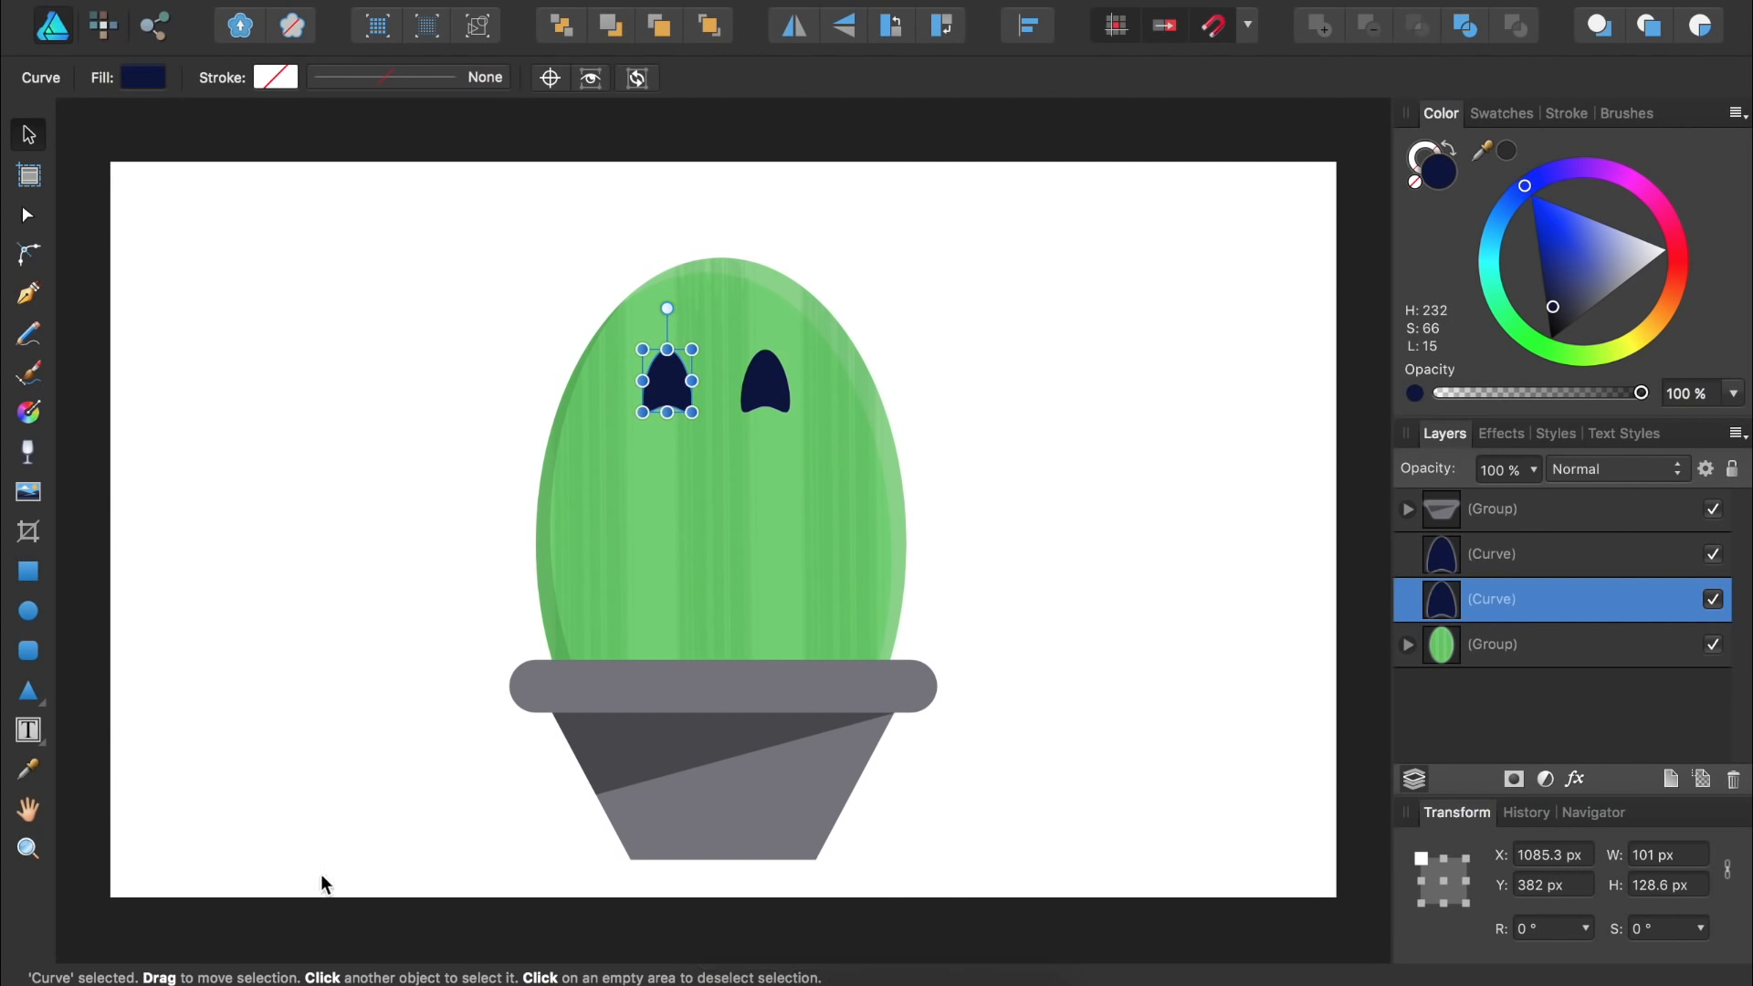
- Draw a navy segment shape about 478 × 240 px below the eyes and flip it vertically to form a mouth
left_click(29, 692)
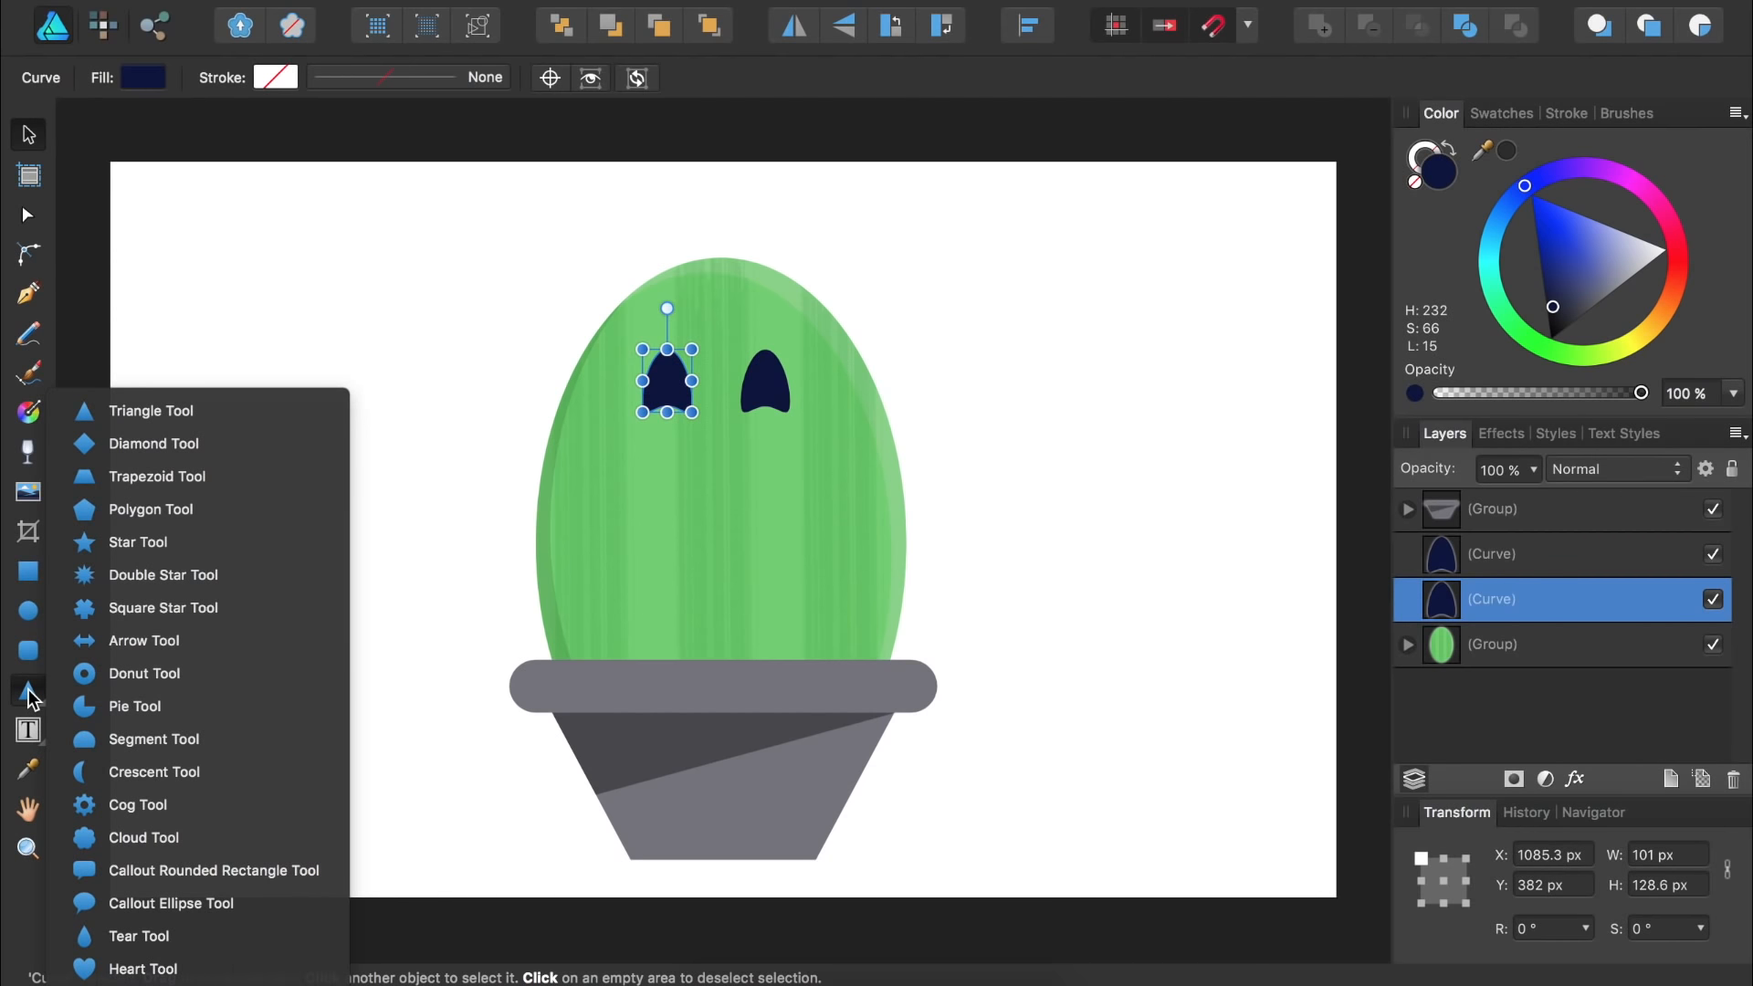
left_click(115, 738)
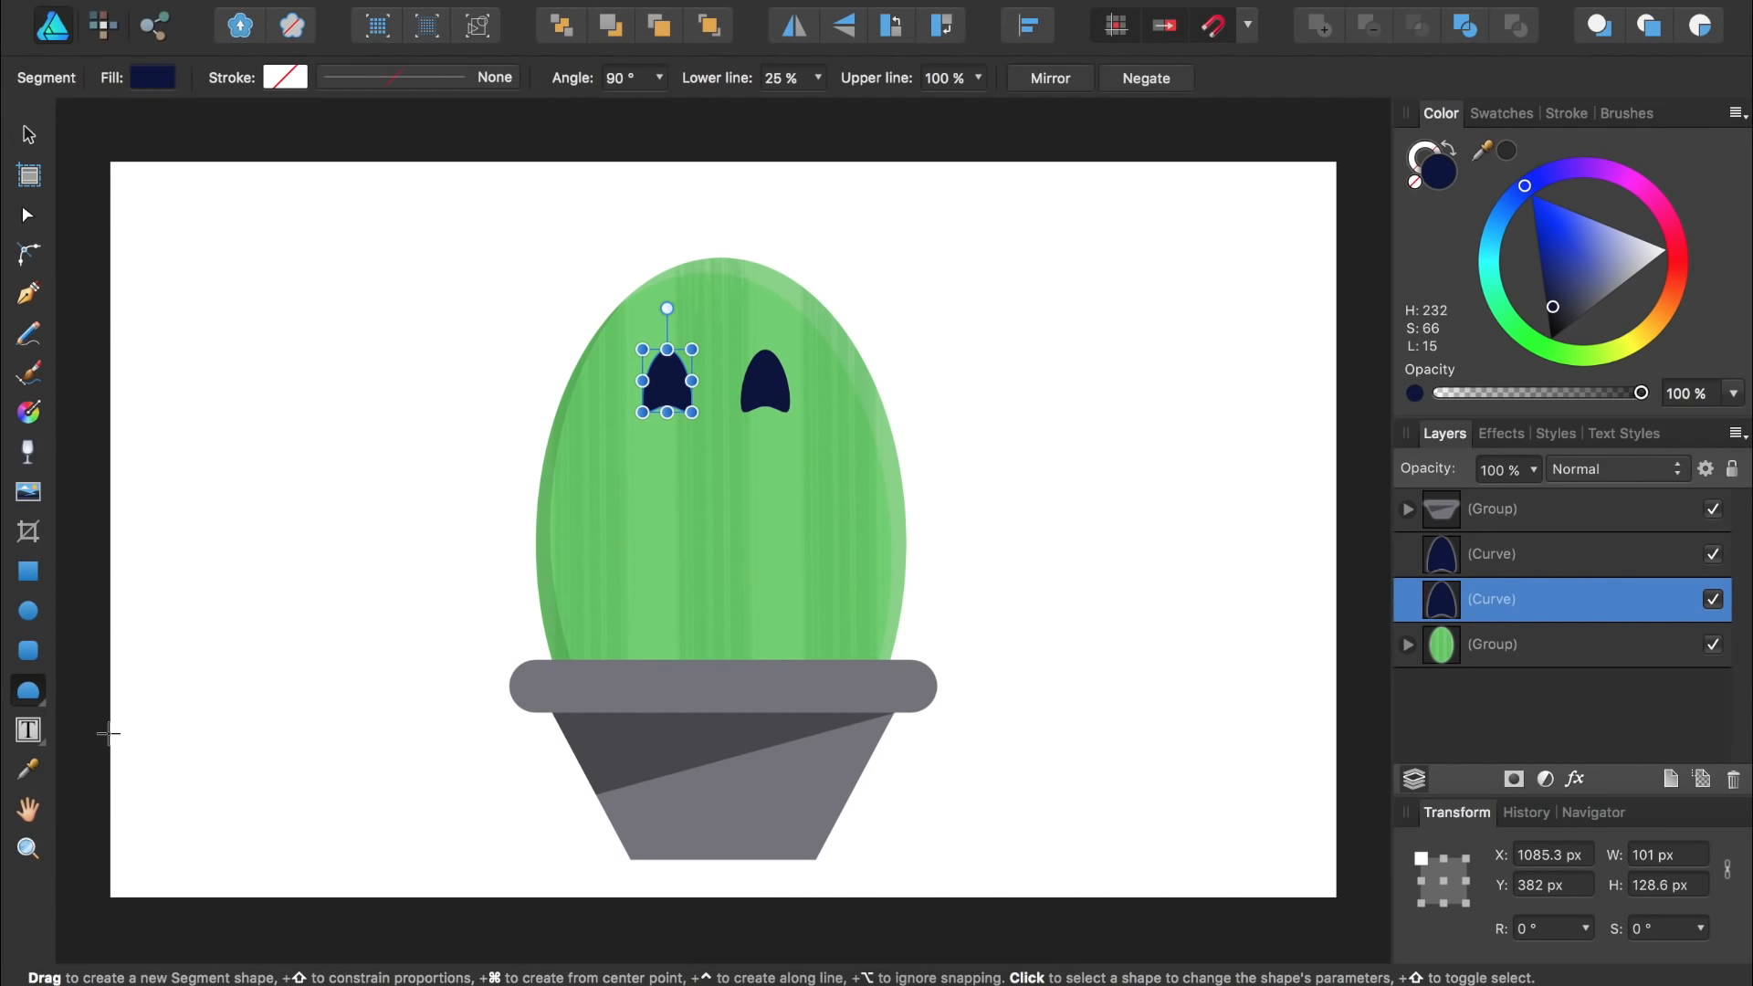
left_click_drag(614, 524, 847, 641)
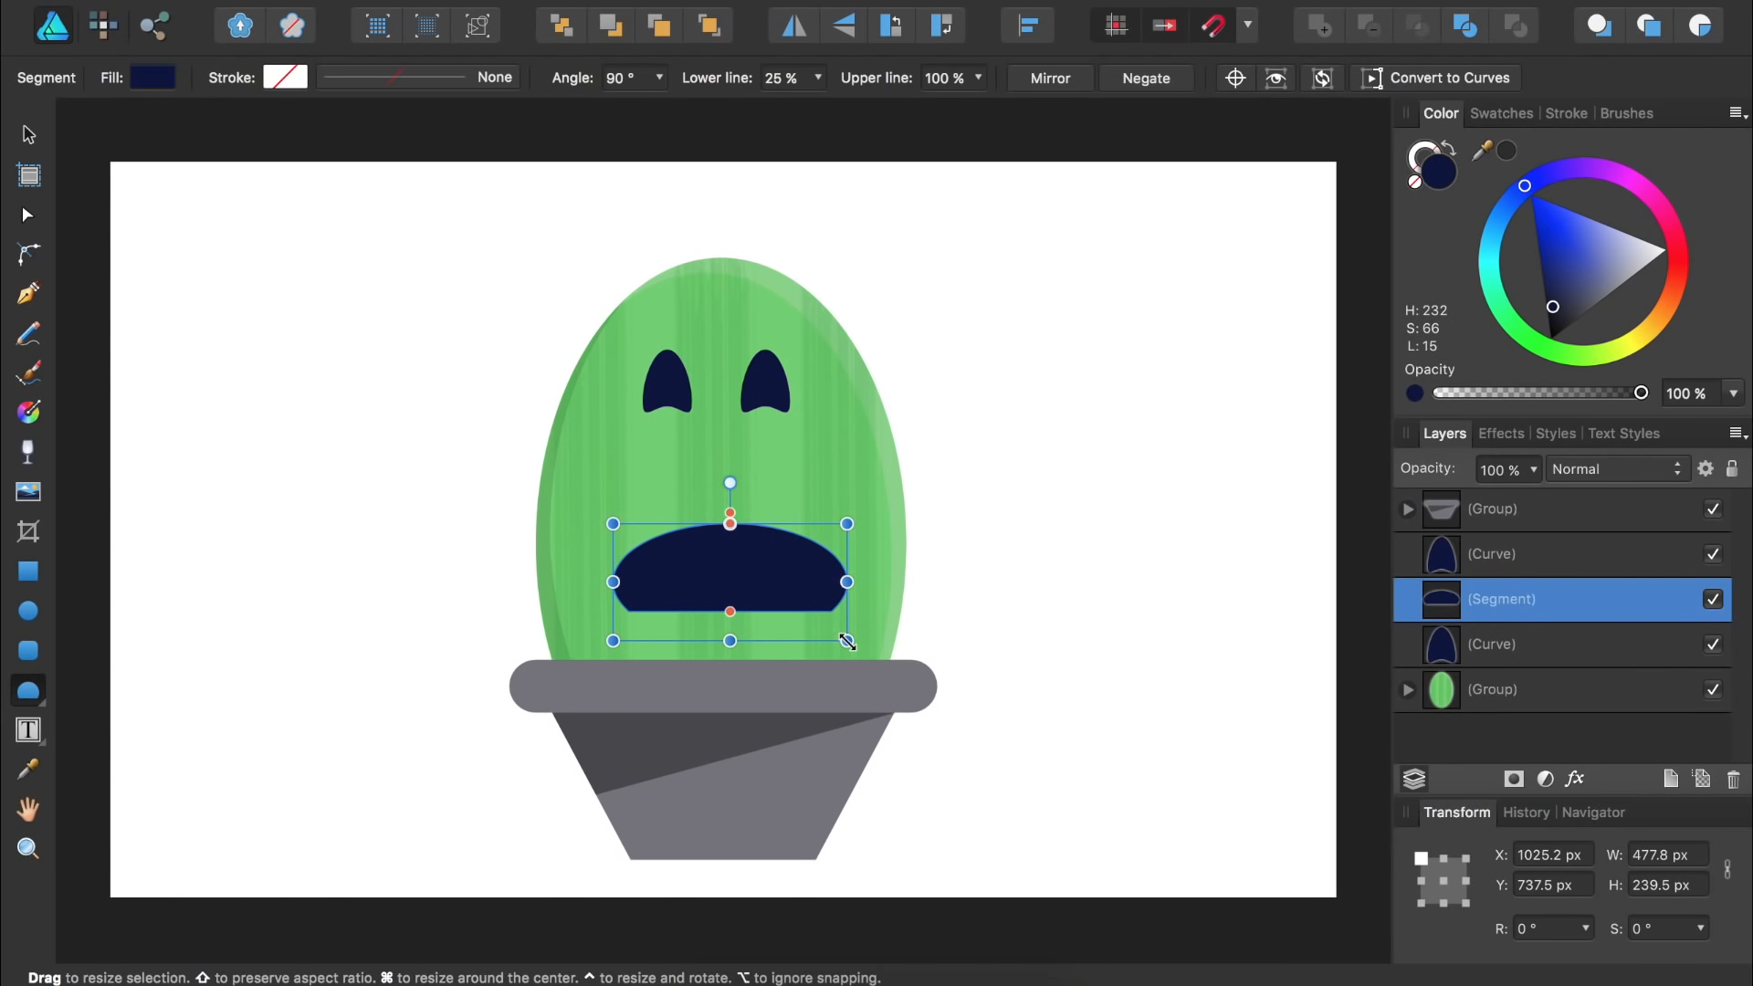
left_click(847, 31)
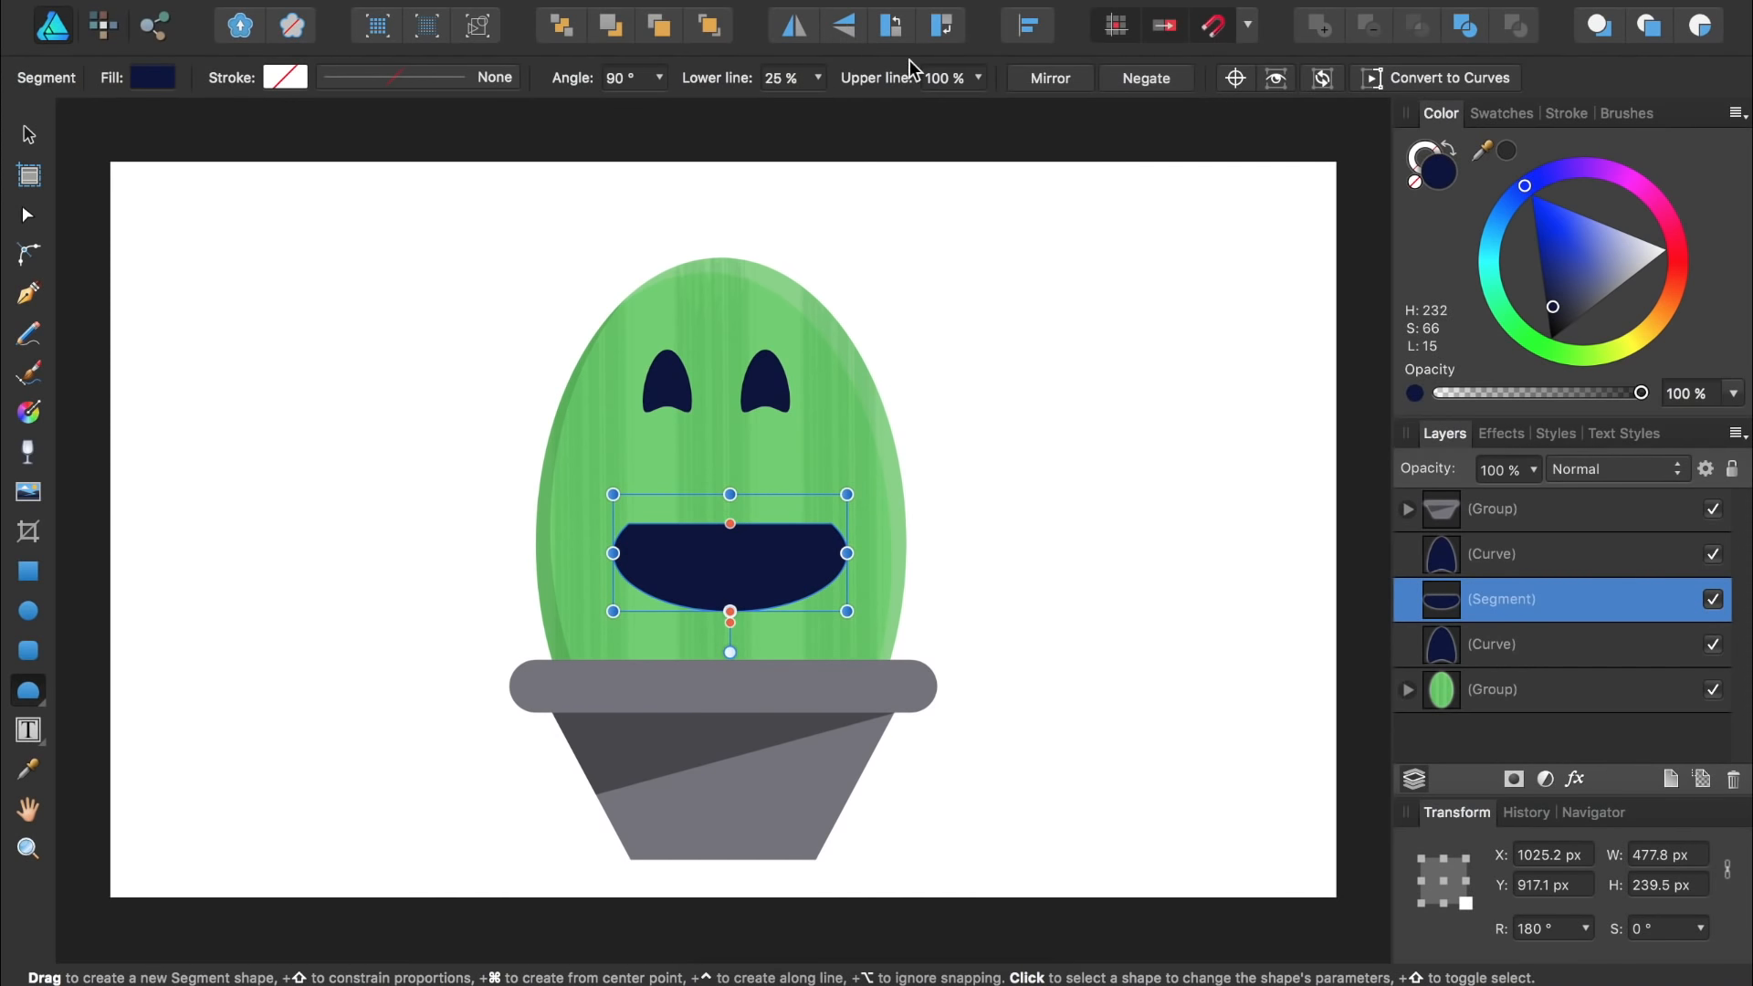
- Convert the mouth segment to curves and round its two upper corners to a radius of about 59.5 px
left_click(1445, 80)
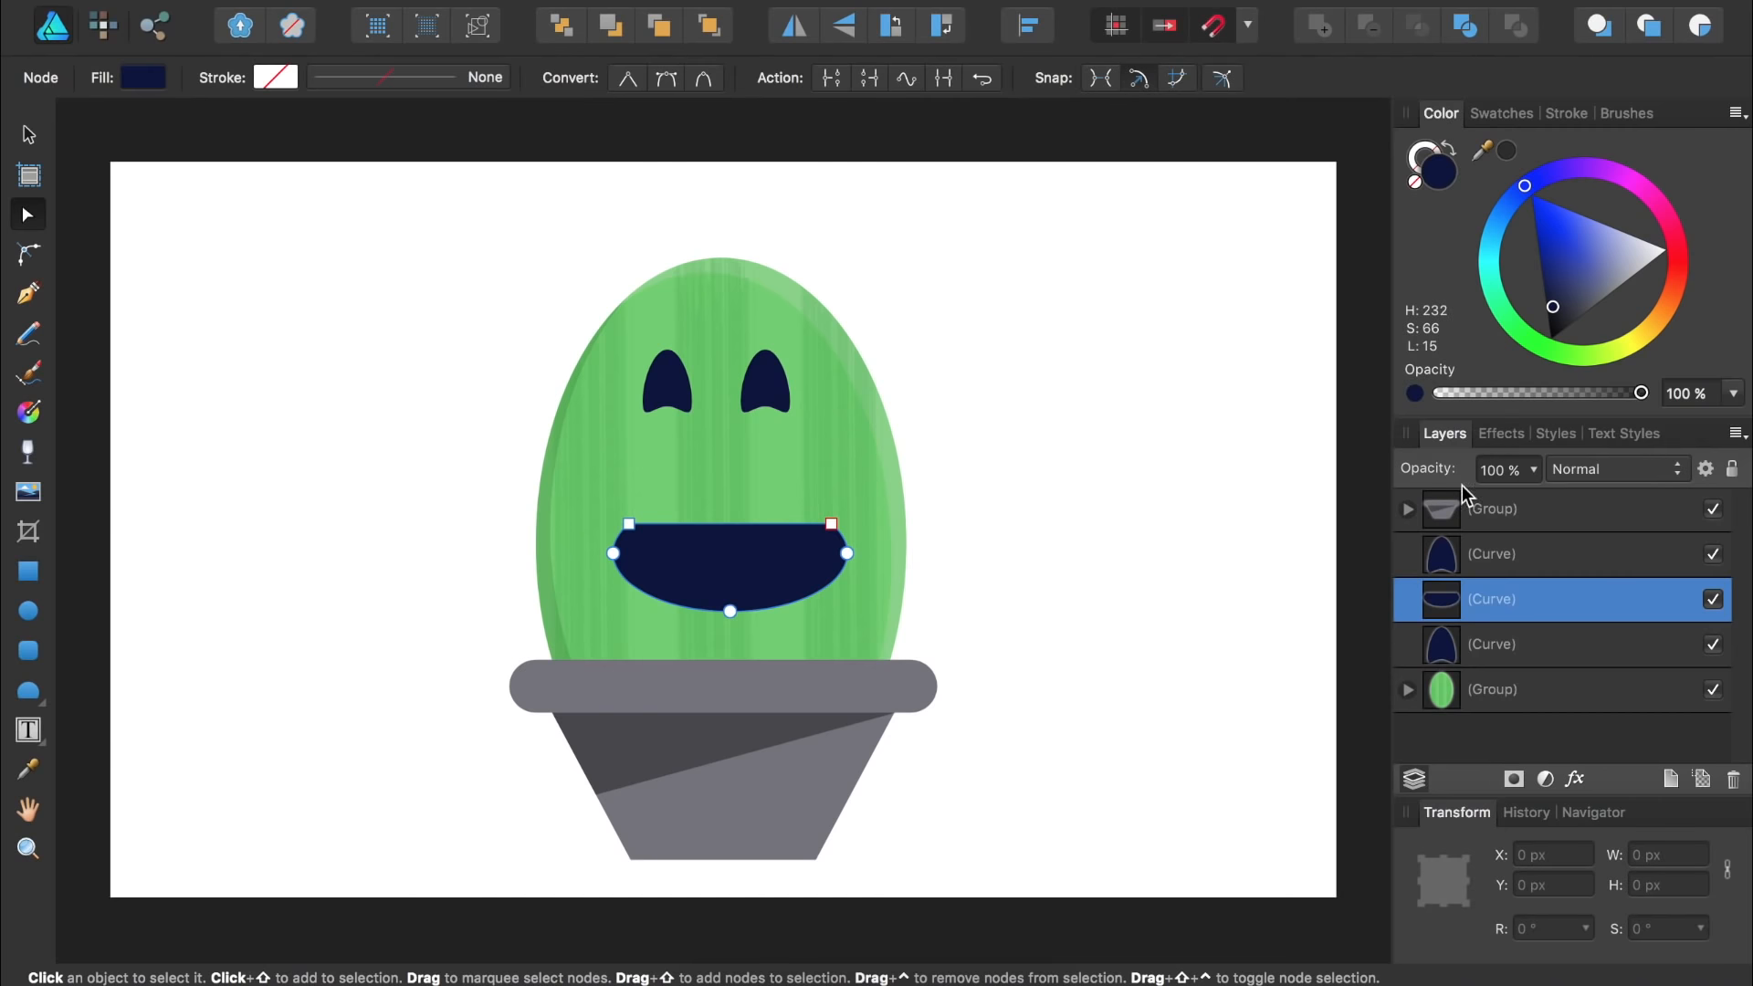
double_click(1443, 604)
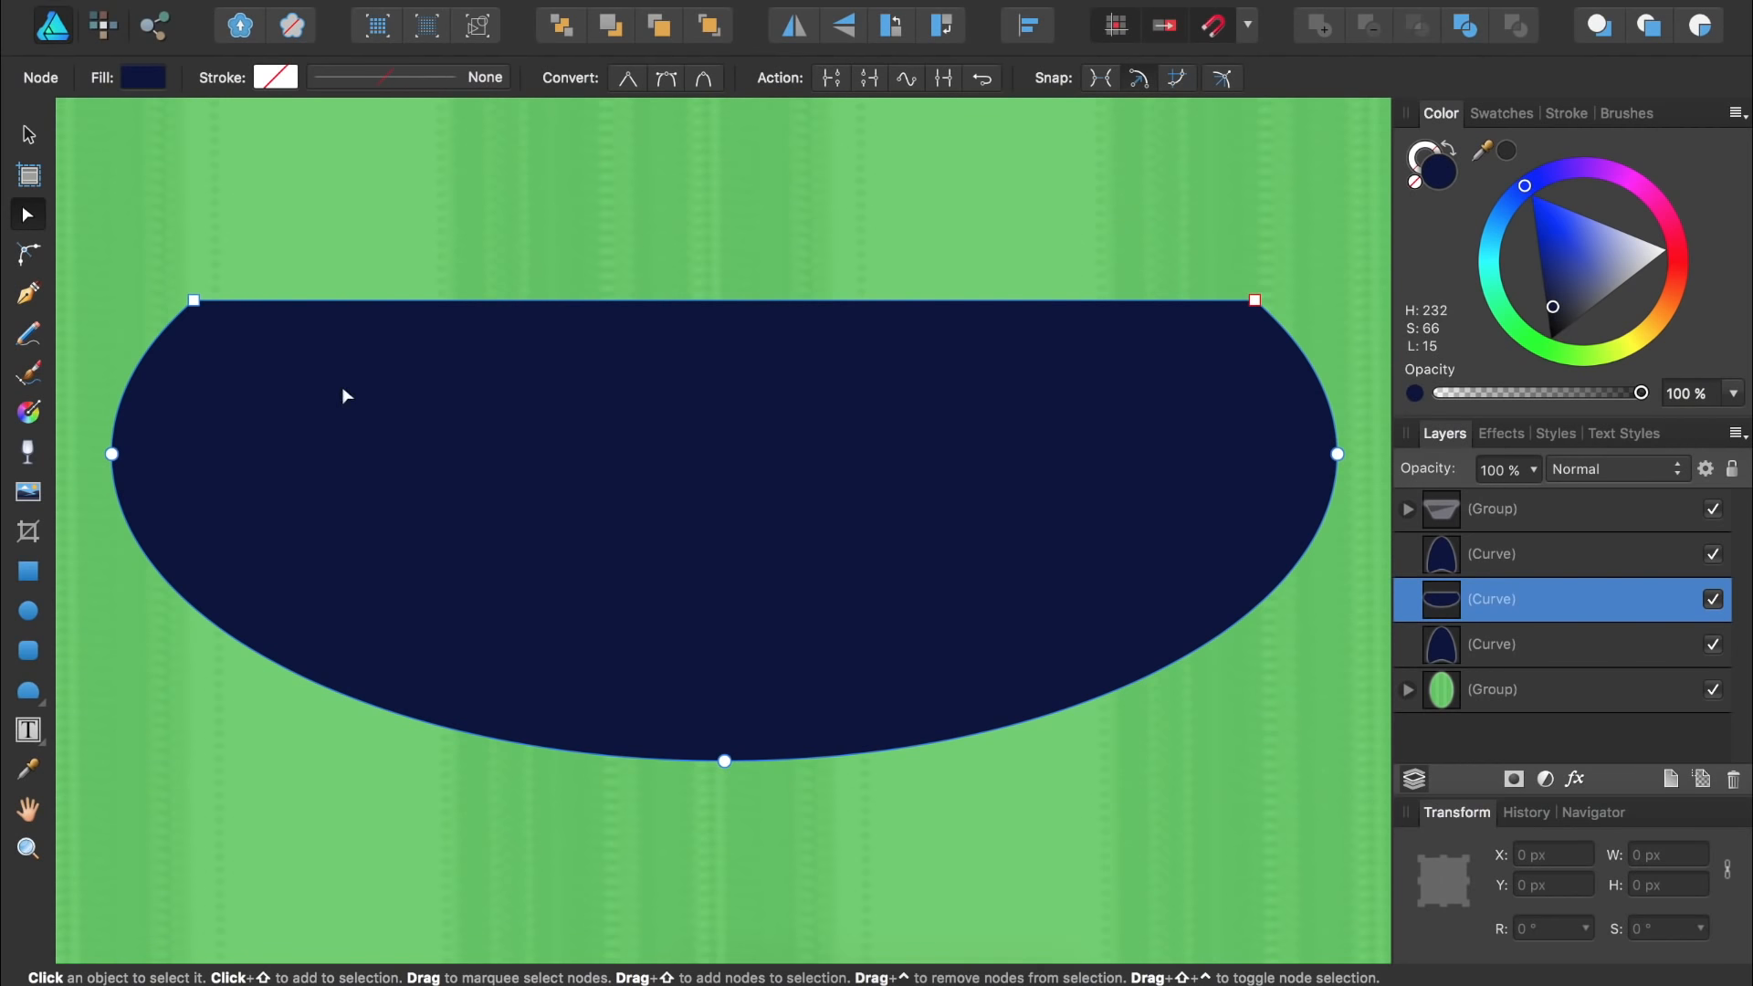
left_click(29, 258)
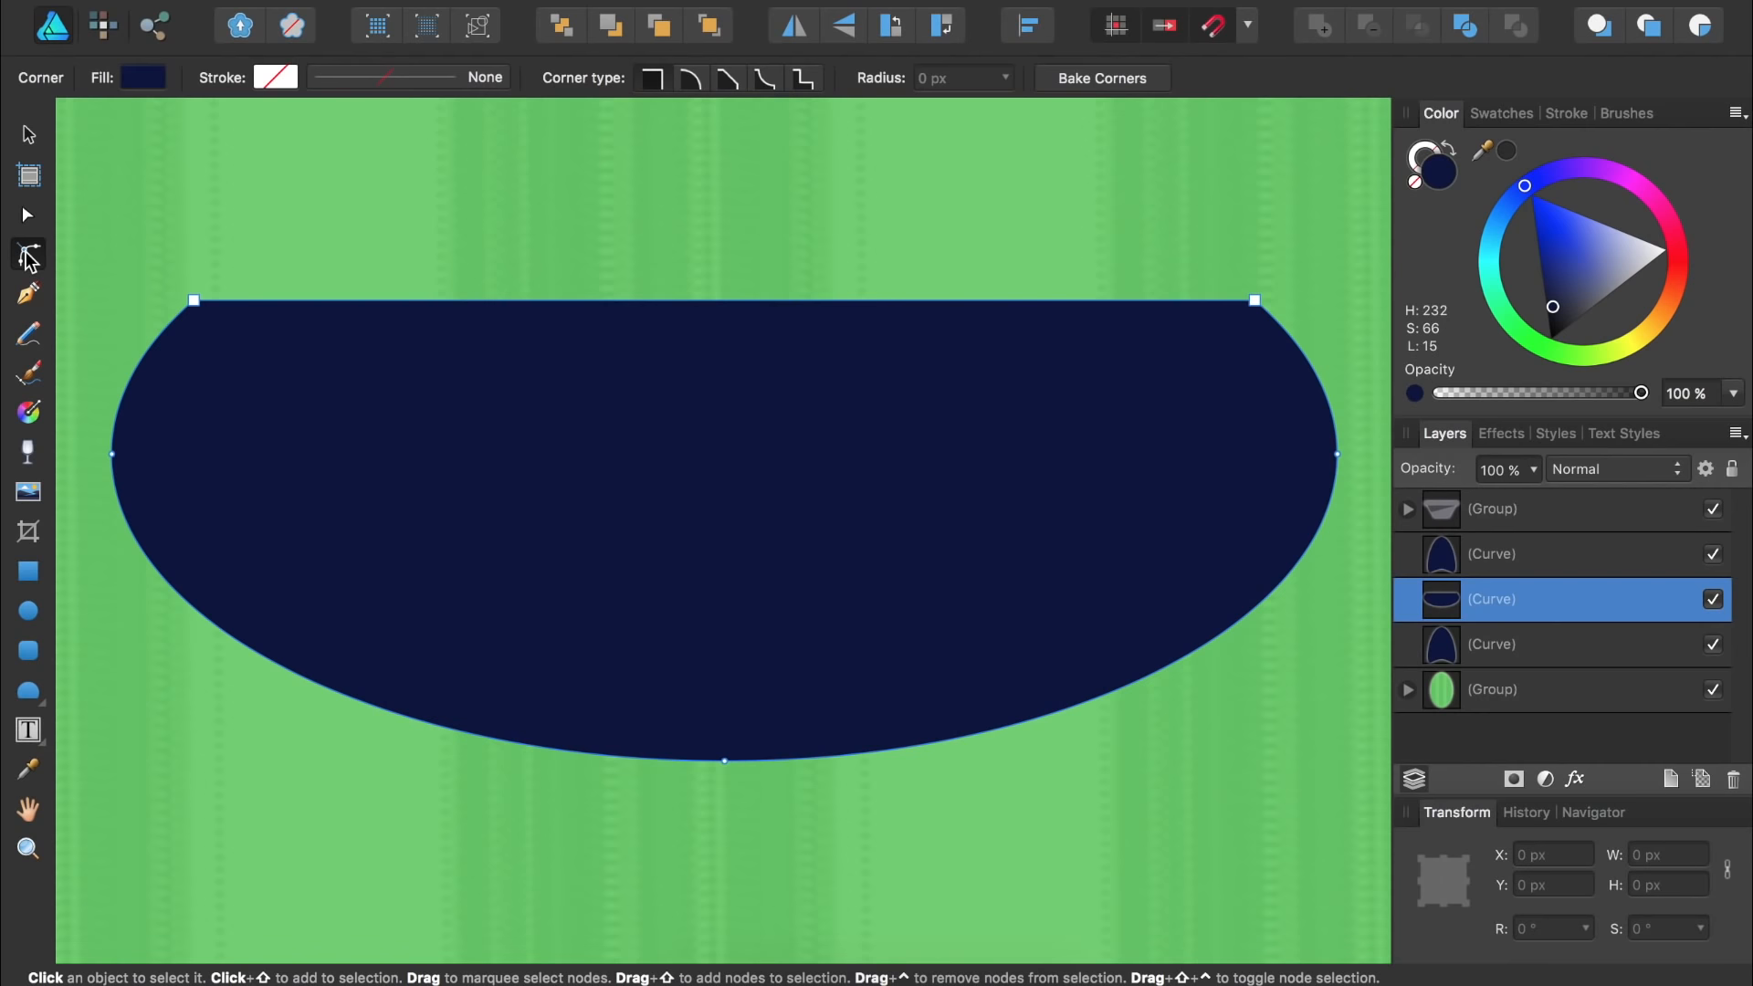
left_click_drag(119, 209, 1339, 380)
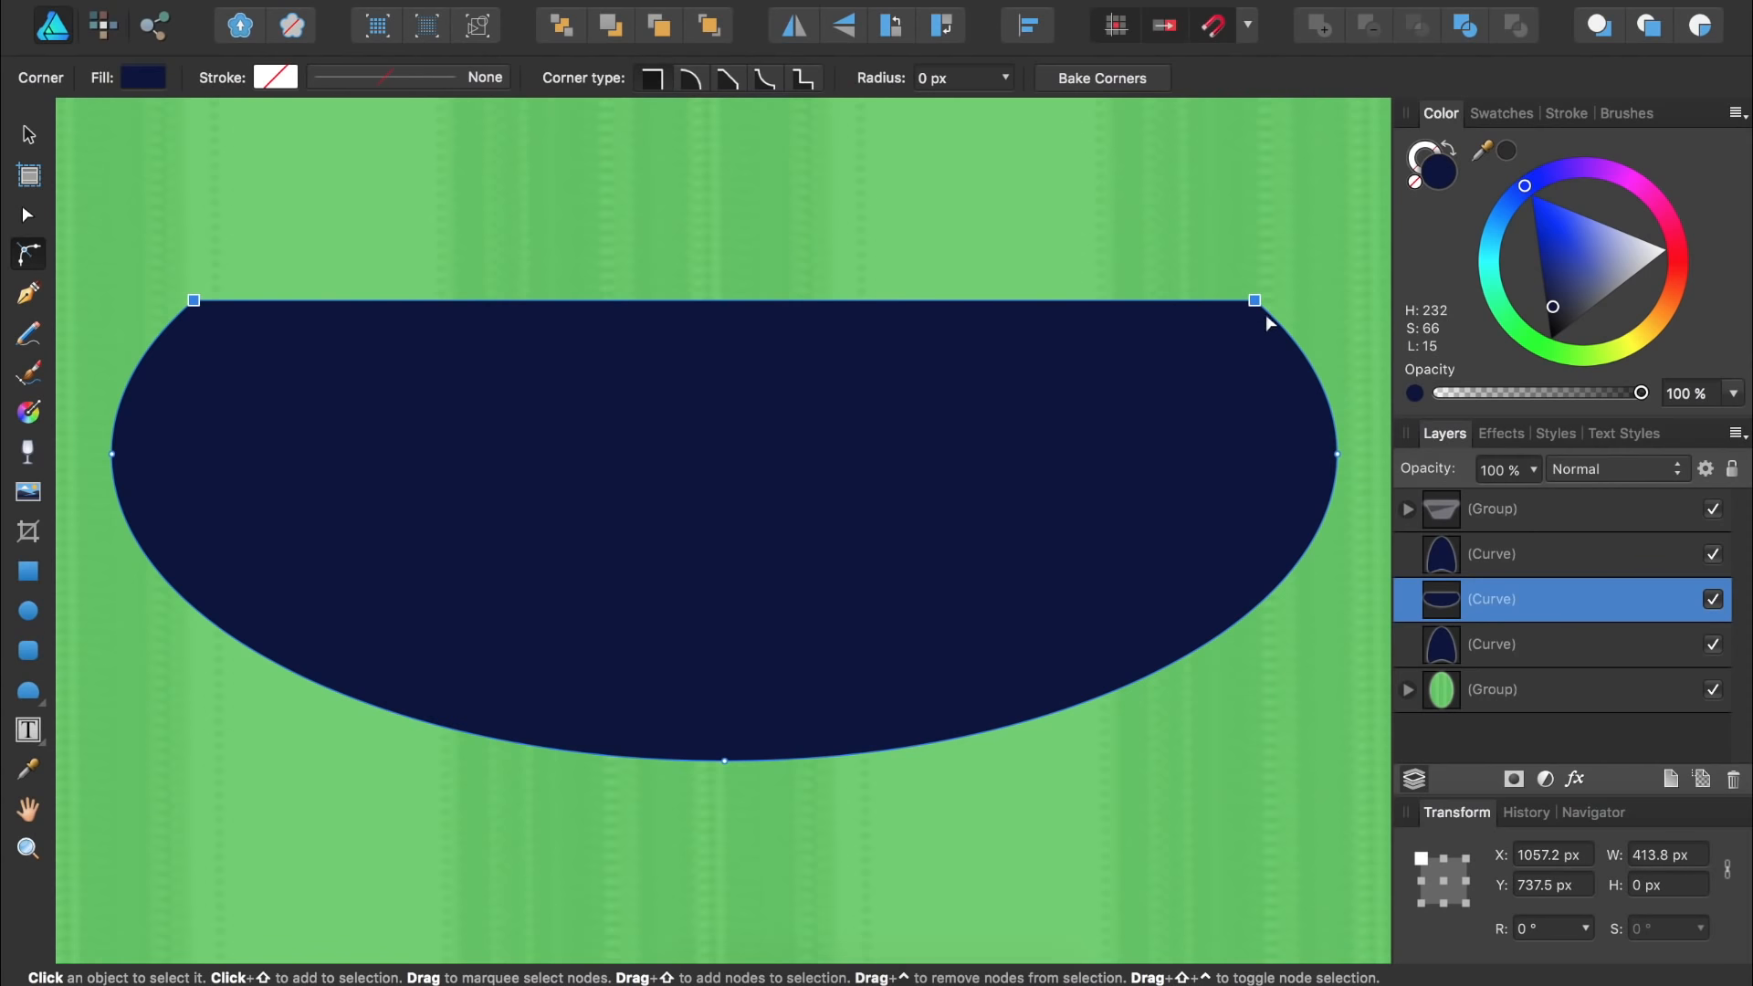
left_click_drag(1256, 301, 851, 563)
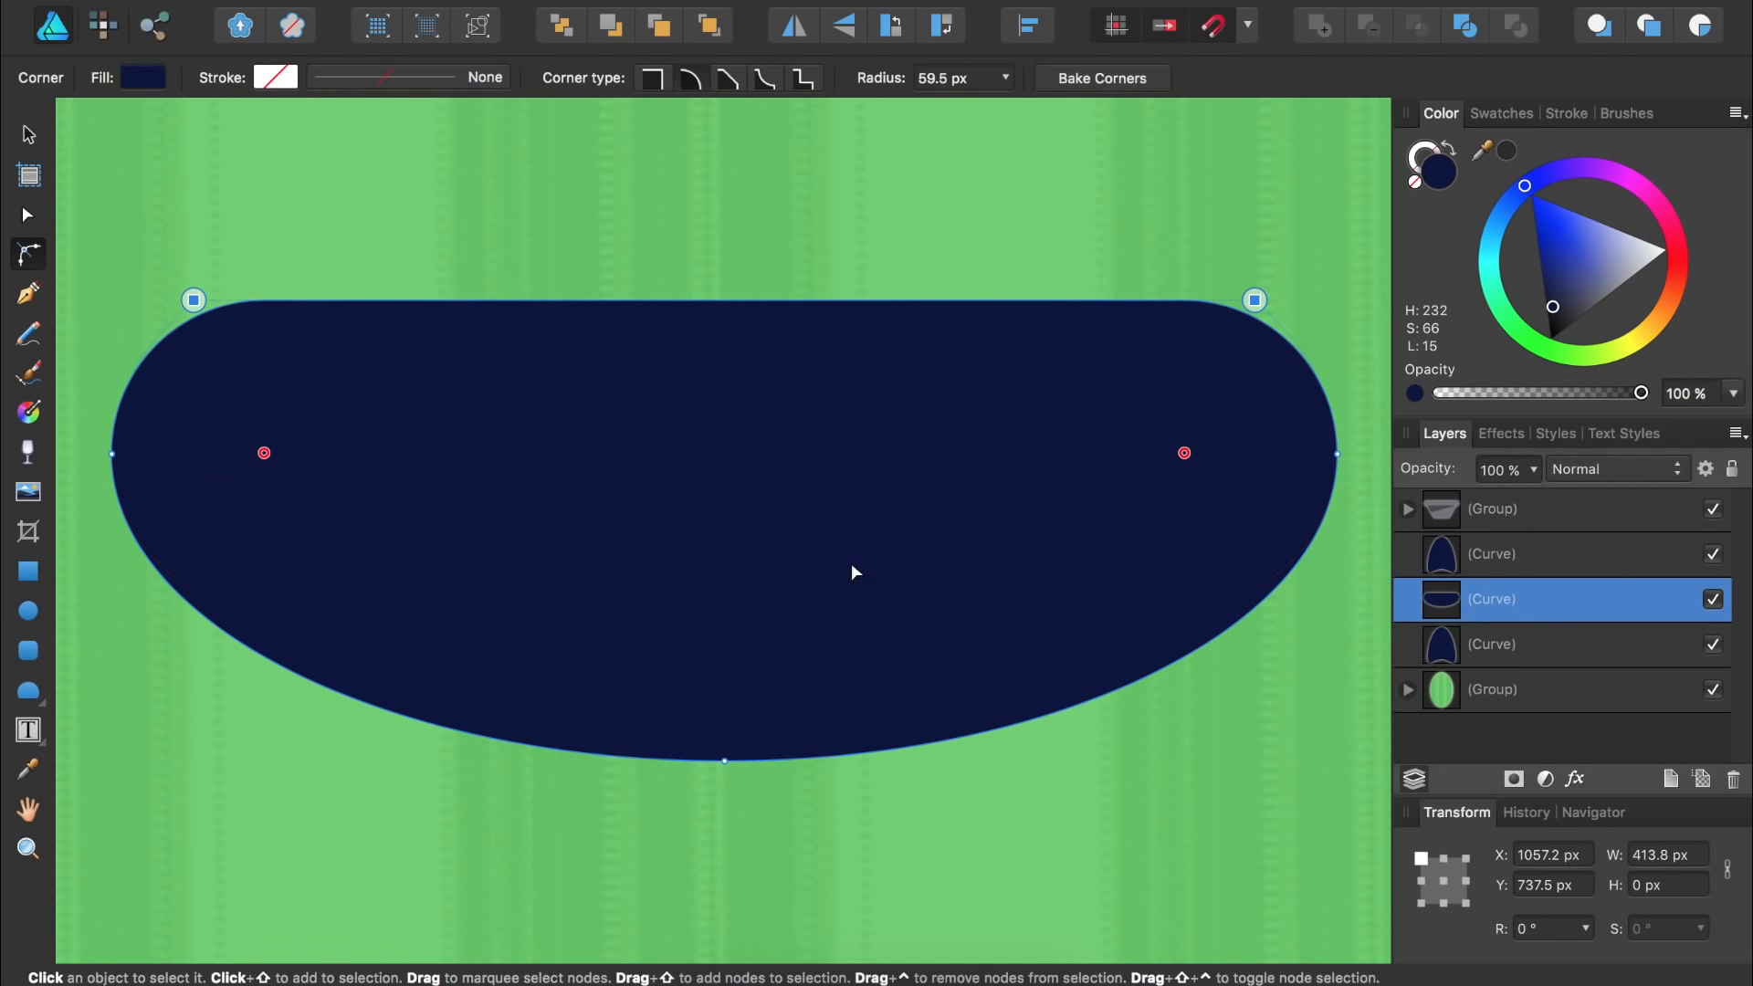
- Shrink the mouth to about 317 × 147 px and centre it below the eyes, slightly higher on the body
key("super+0")
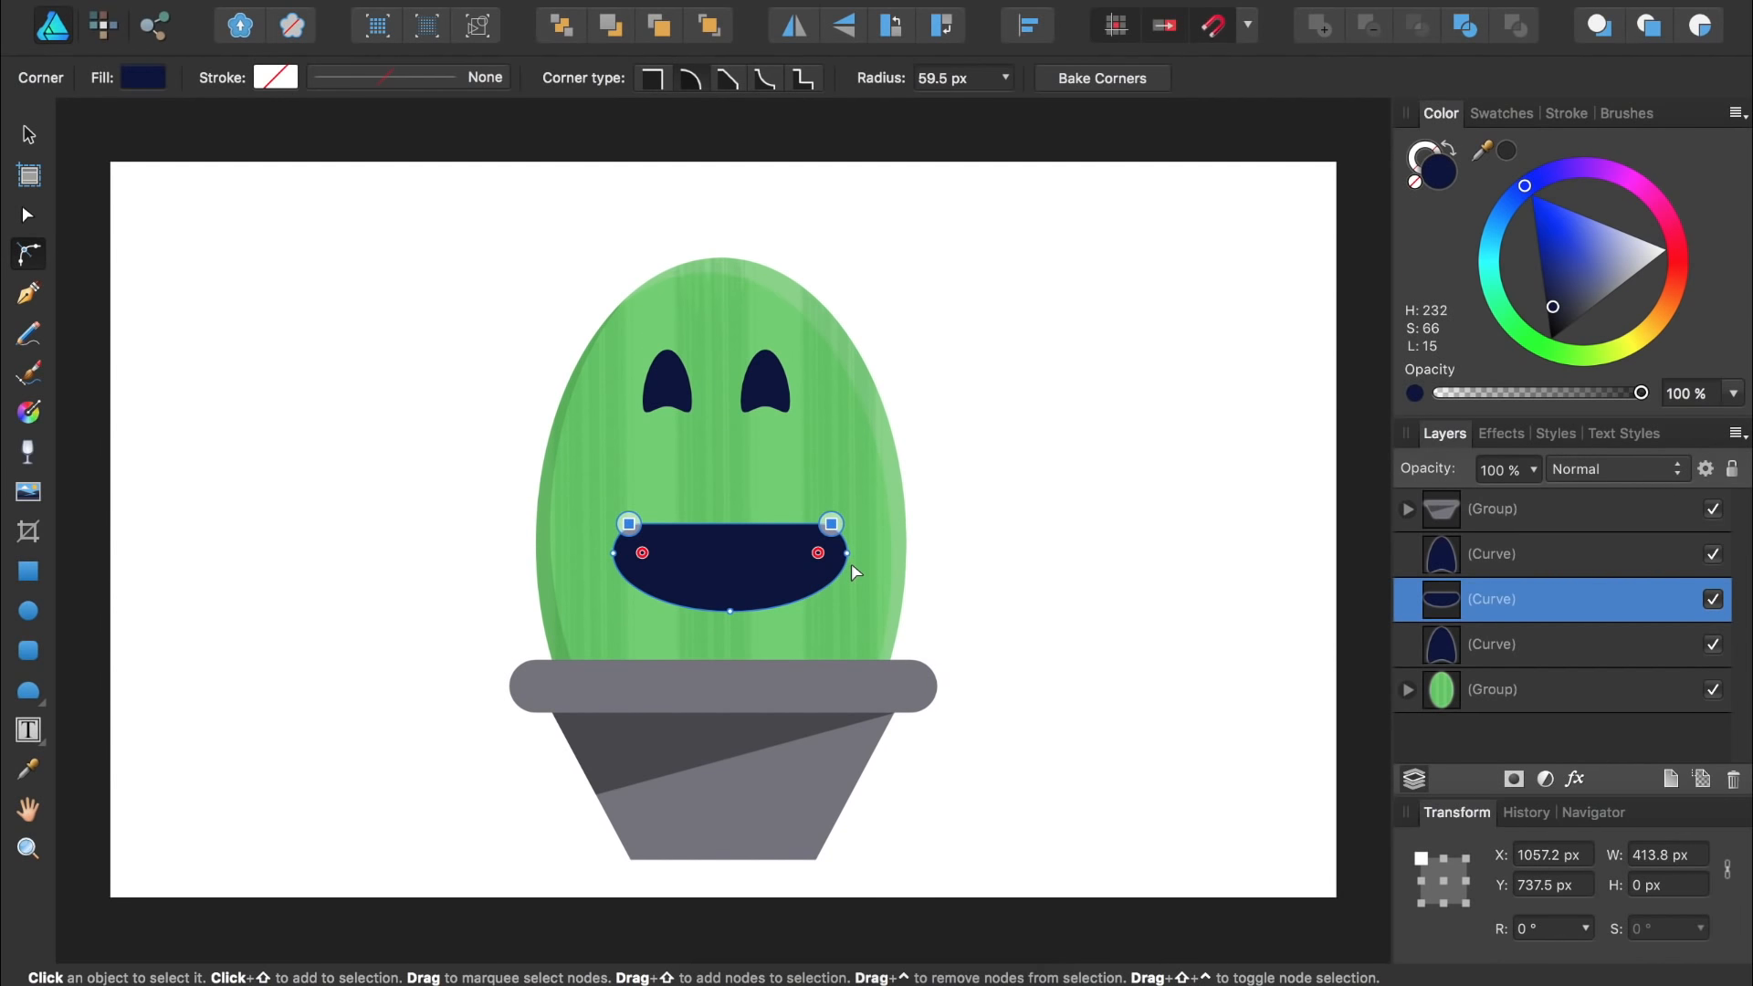
key("v")
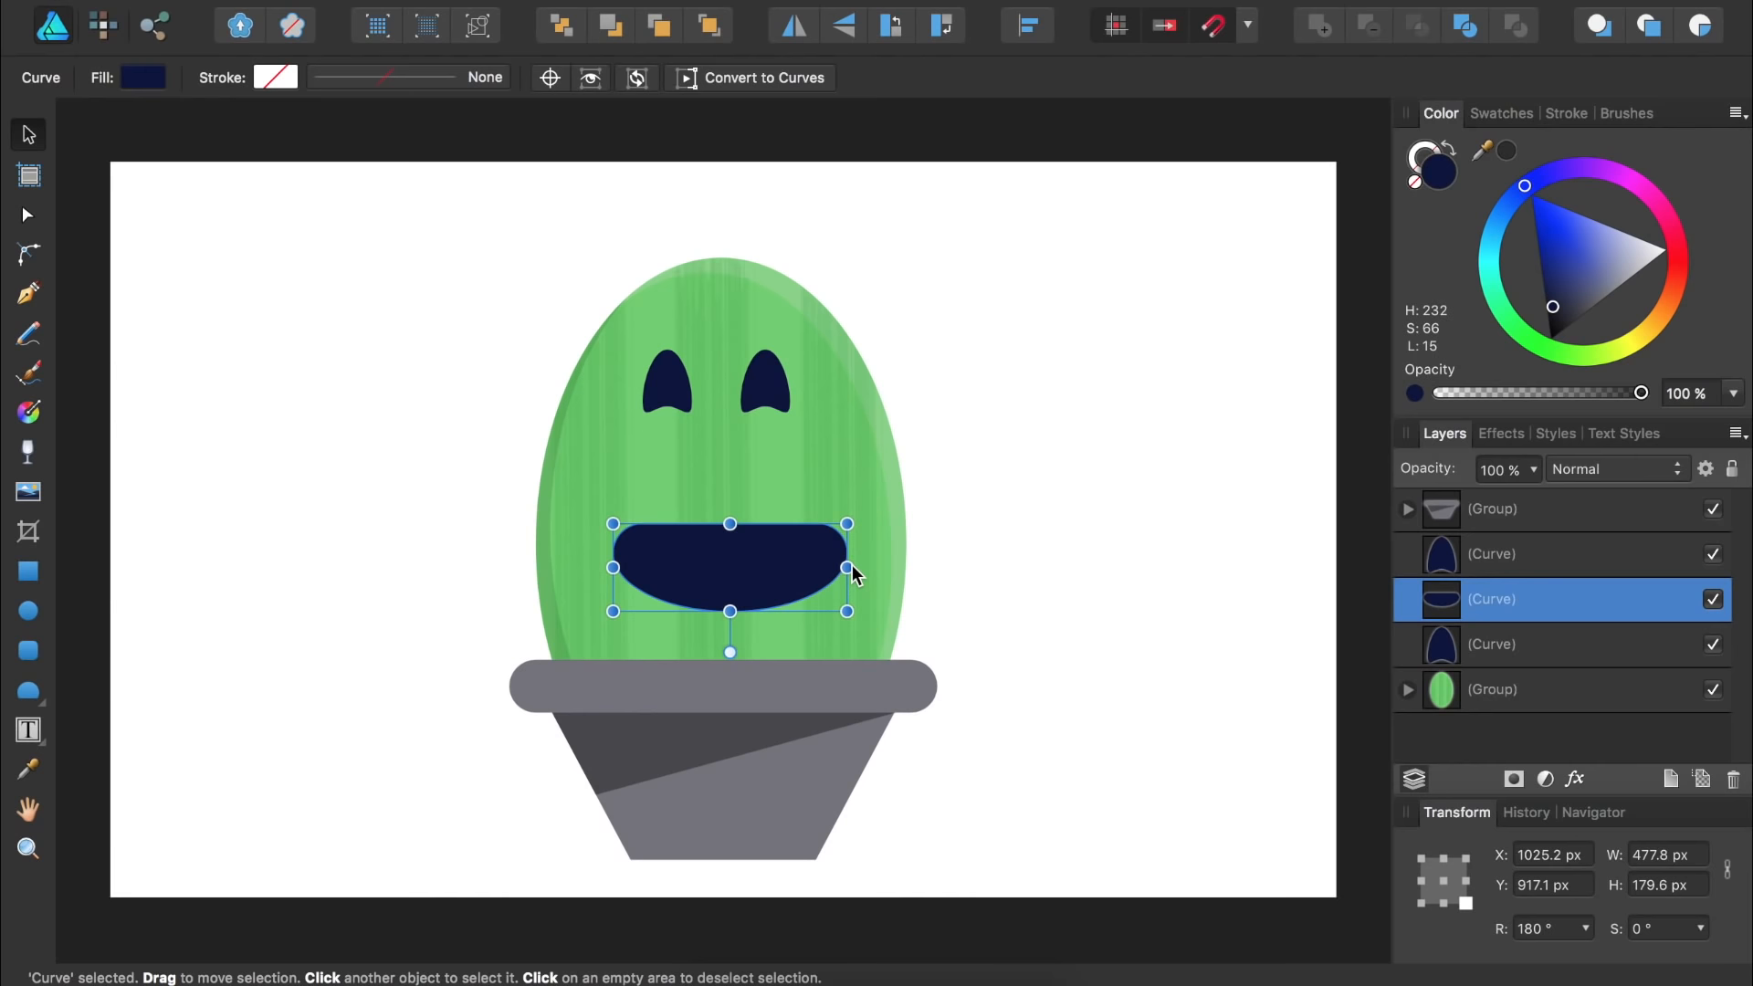
left_click_drag(854, 573, 717, 567)
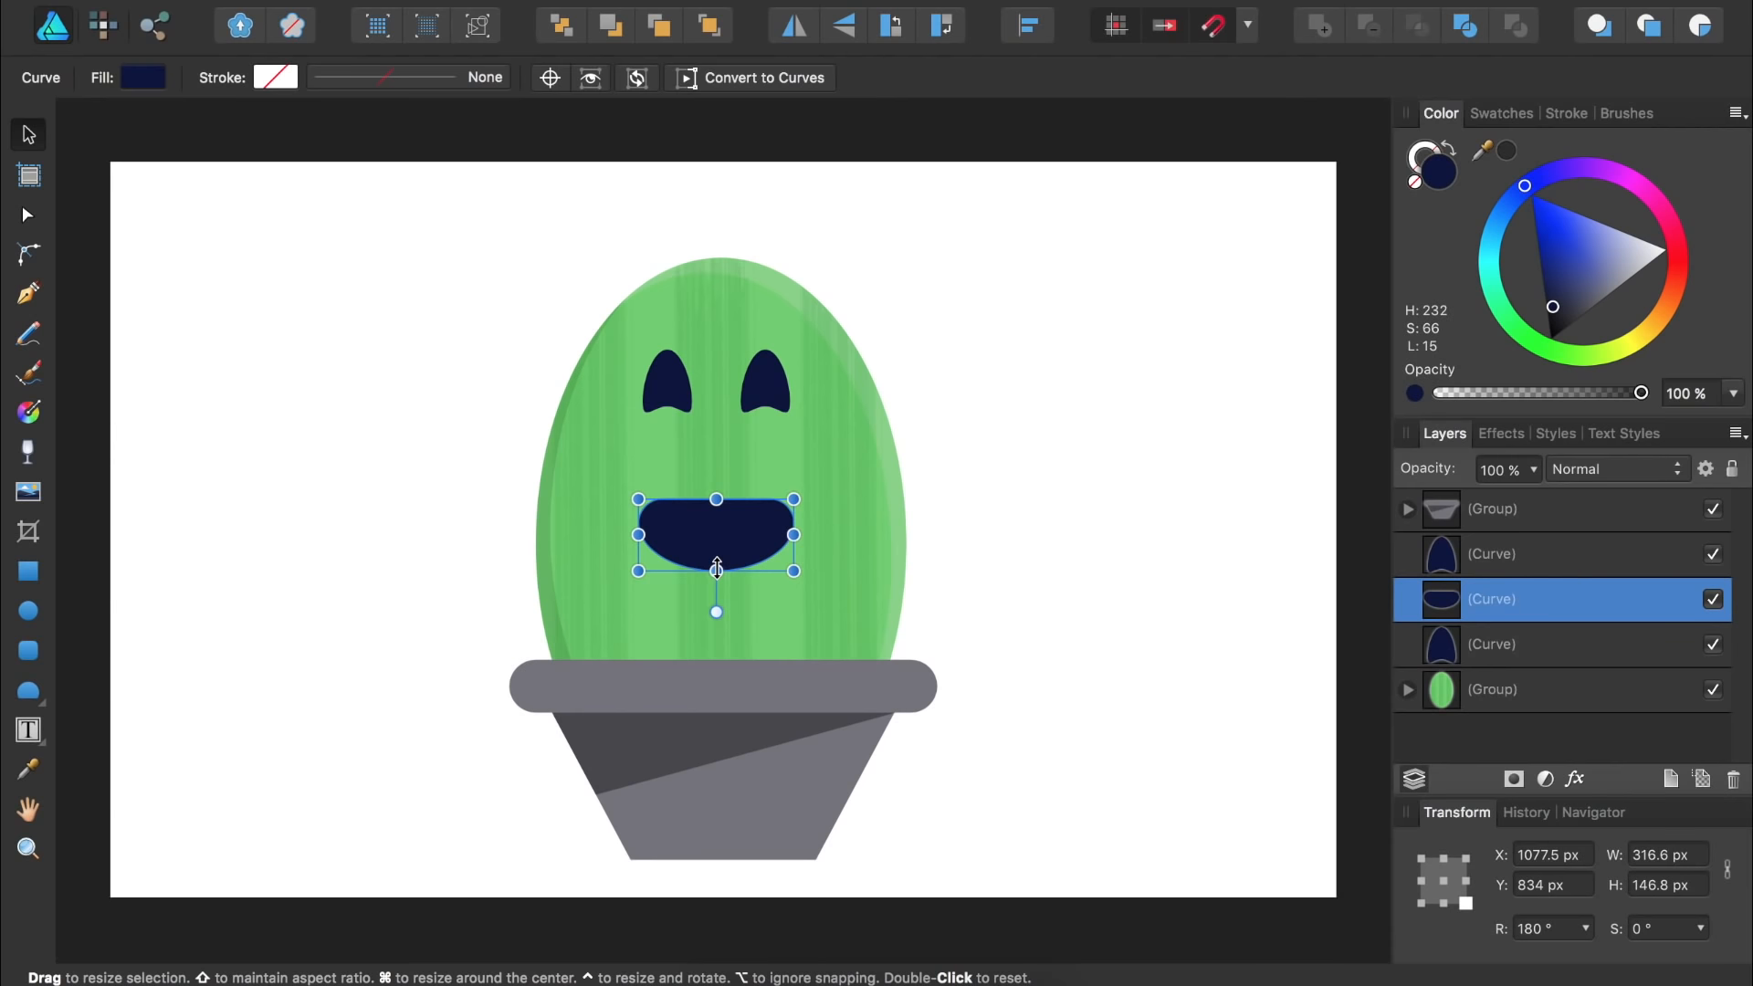
- Draw a tongue ellipse about 219 × 118 px over the lower mouth and fill it salmon red (H 1, S 46, L 61)
left_click(28, 615)
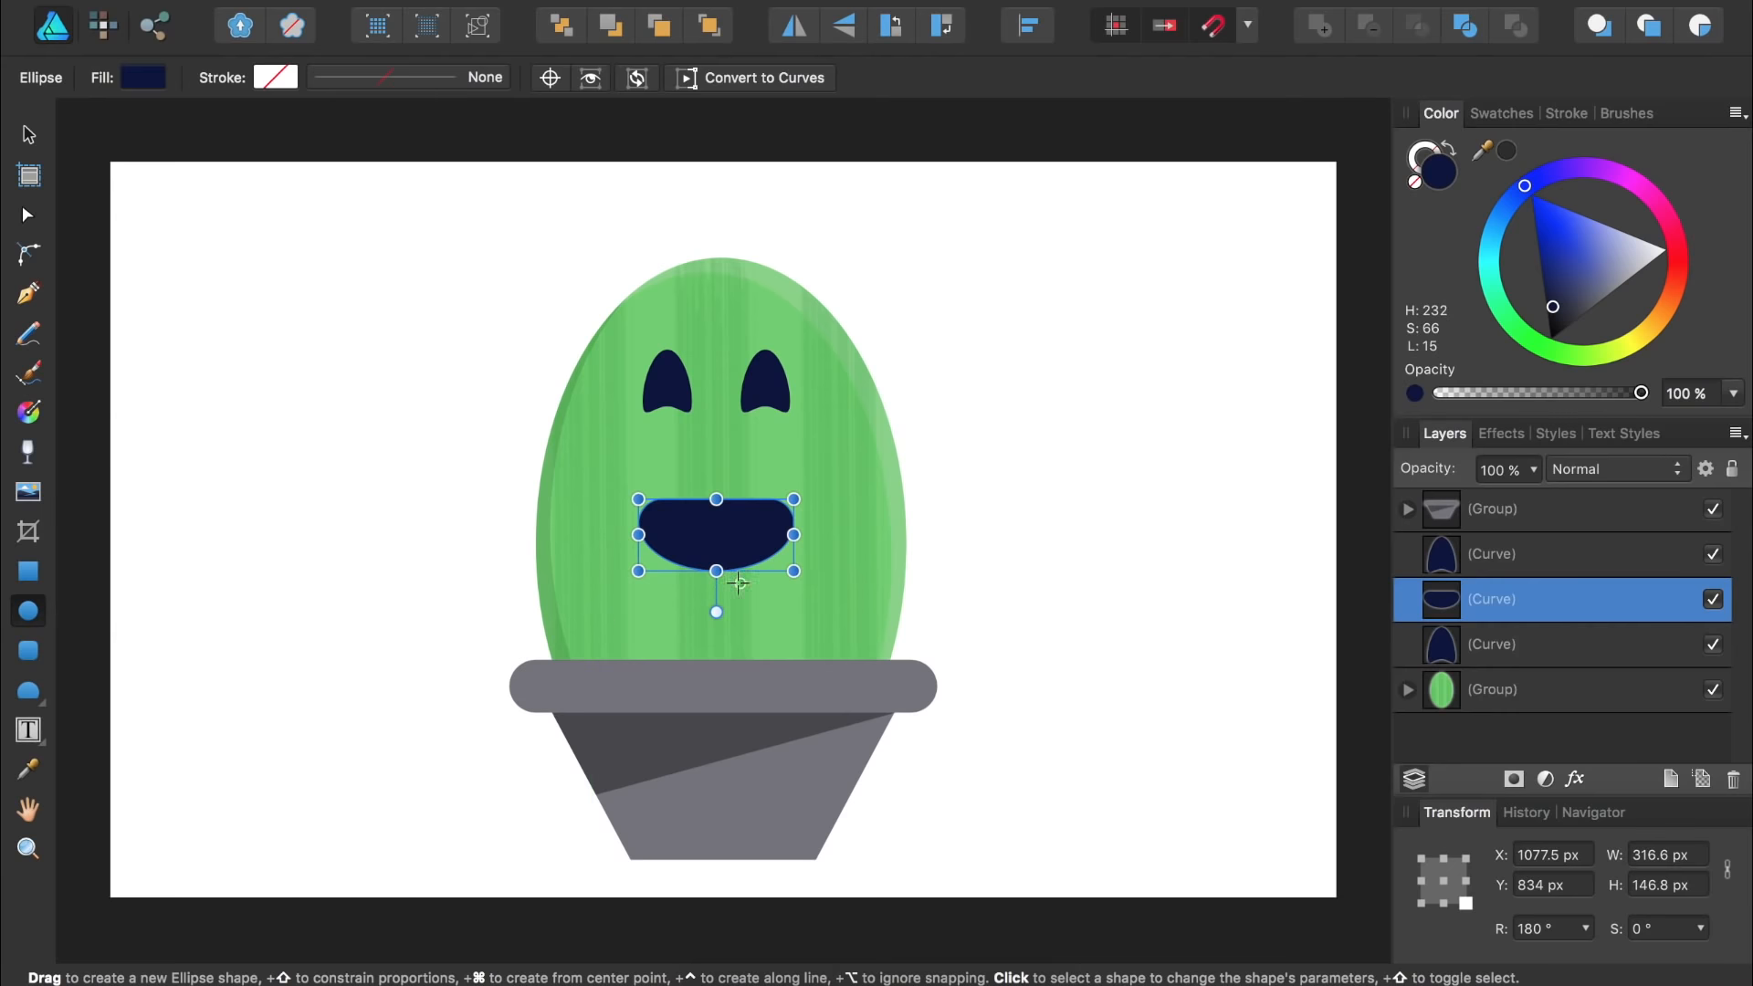
mouse_move(763, 592)
left_mouse_down()
mouse_move(674, 566)
mouse_move(654, 534)
left_mouse_up()
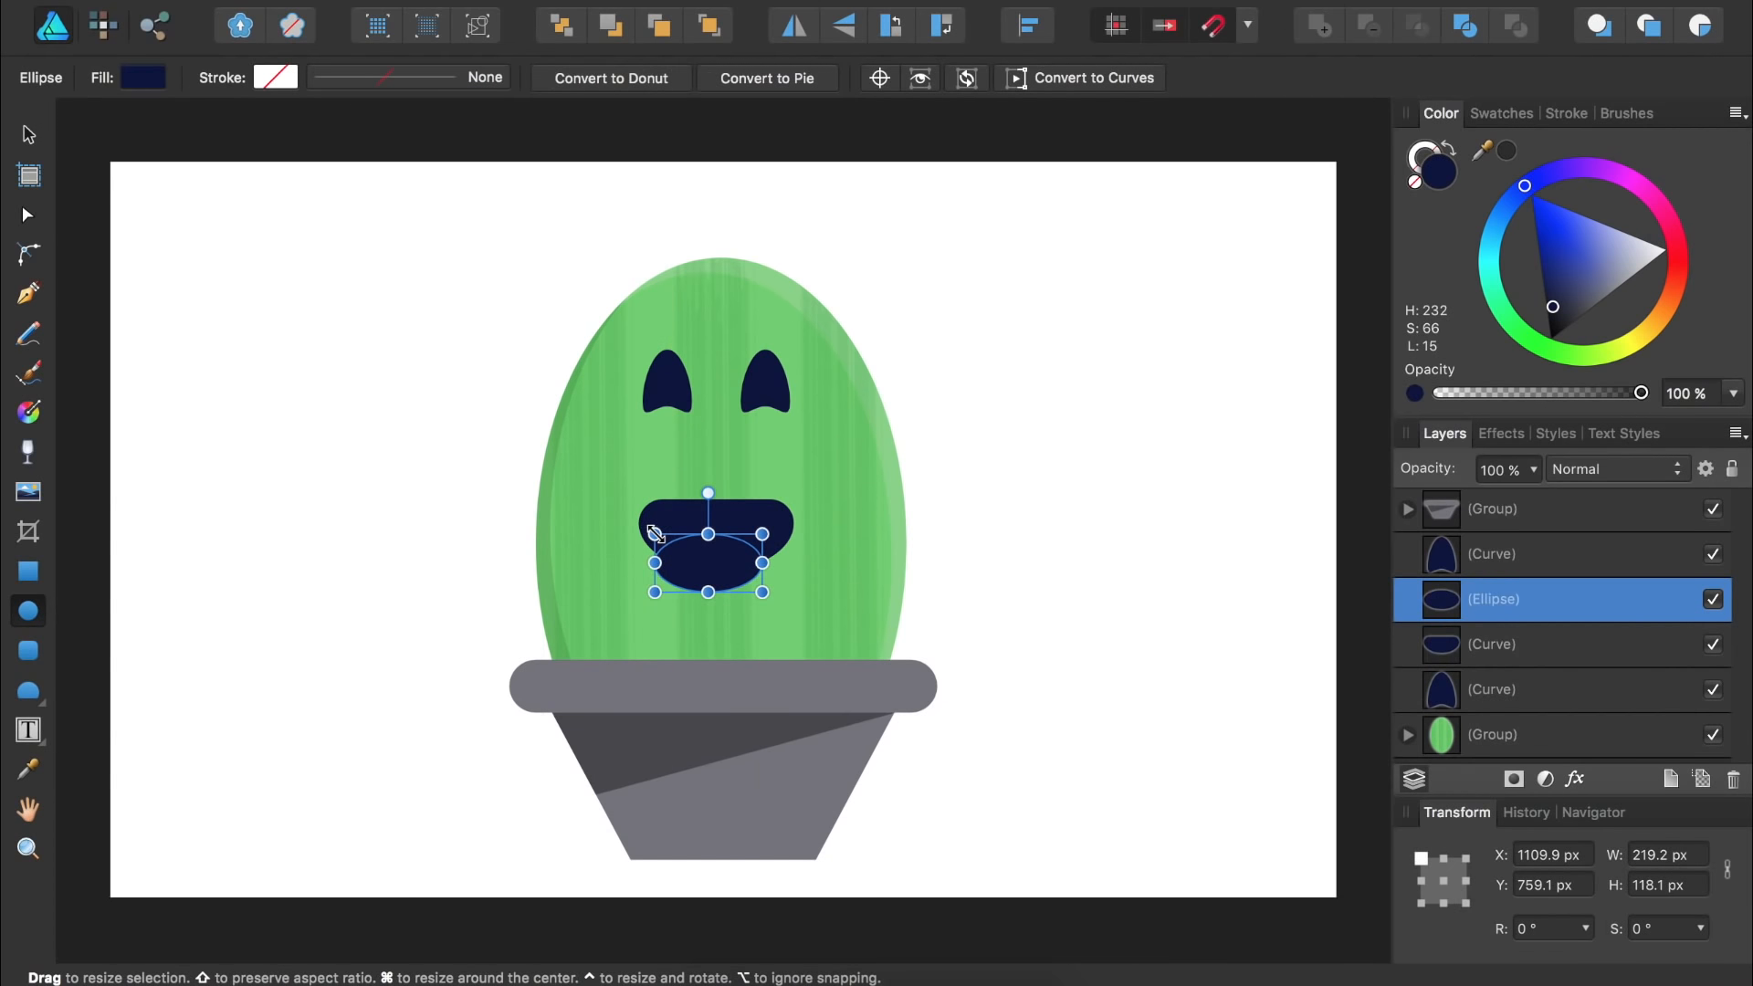
left_click(1678, 264)
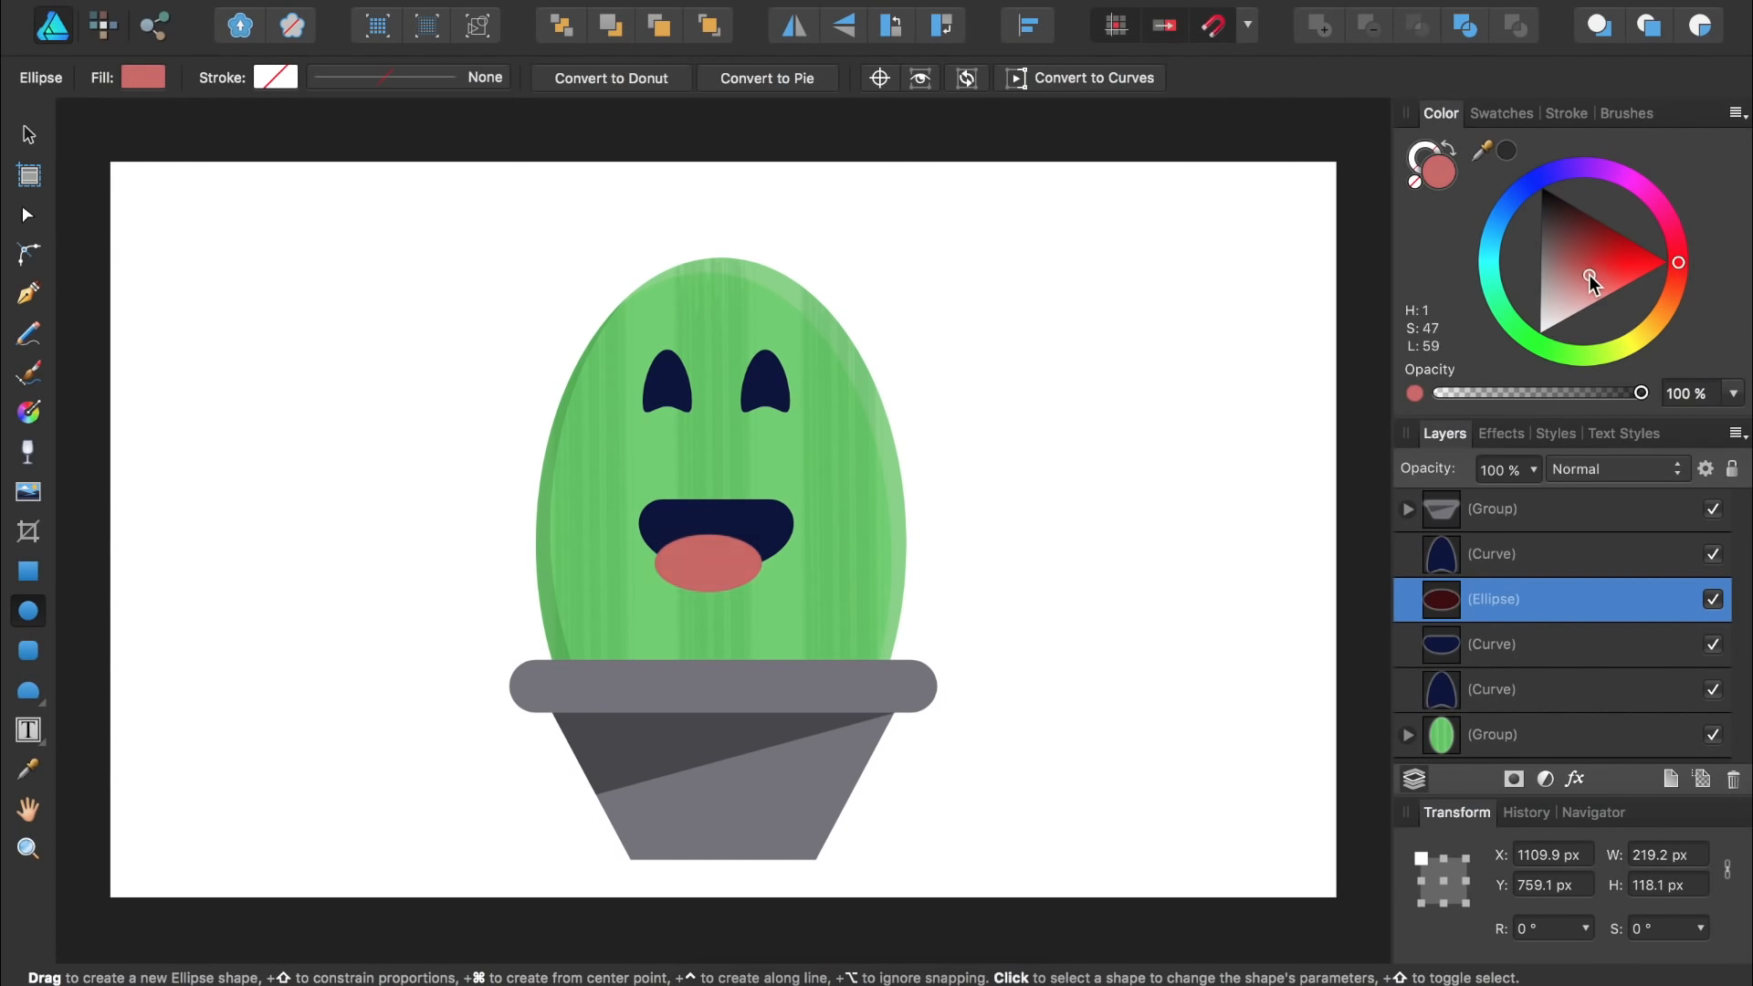
left_click(1586, 278)
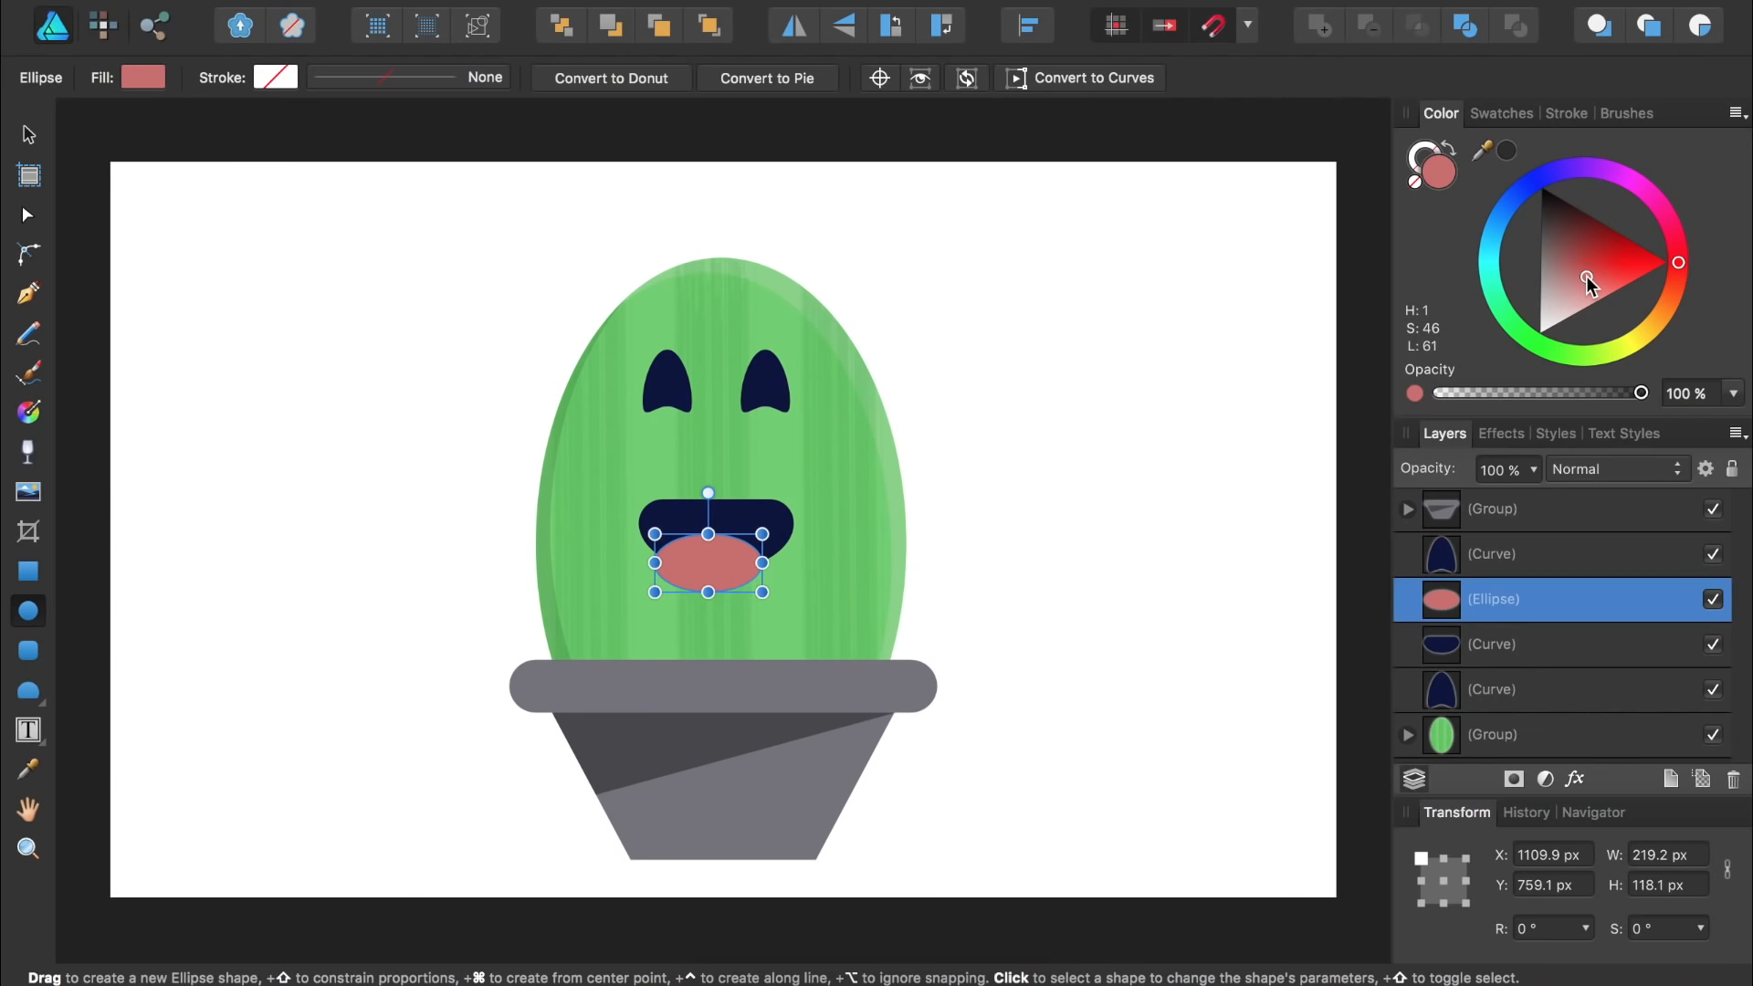
- Centre the tongue ellipse horizontally on the mouth and clip it inside the mouth curve
key("v")
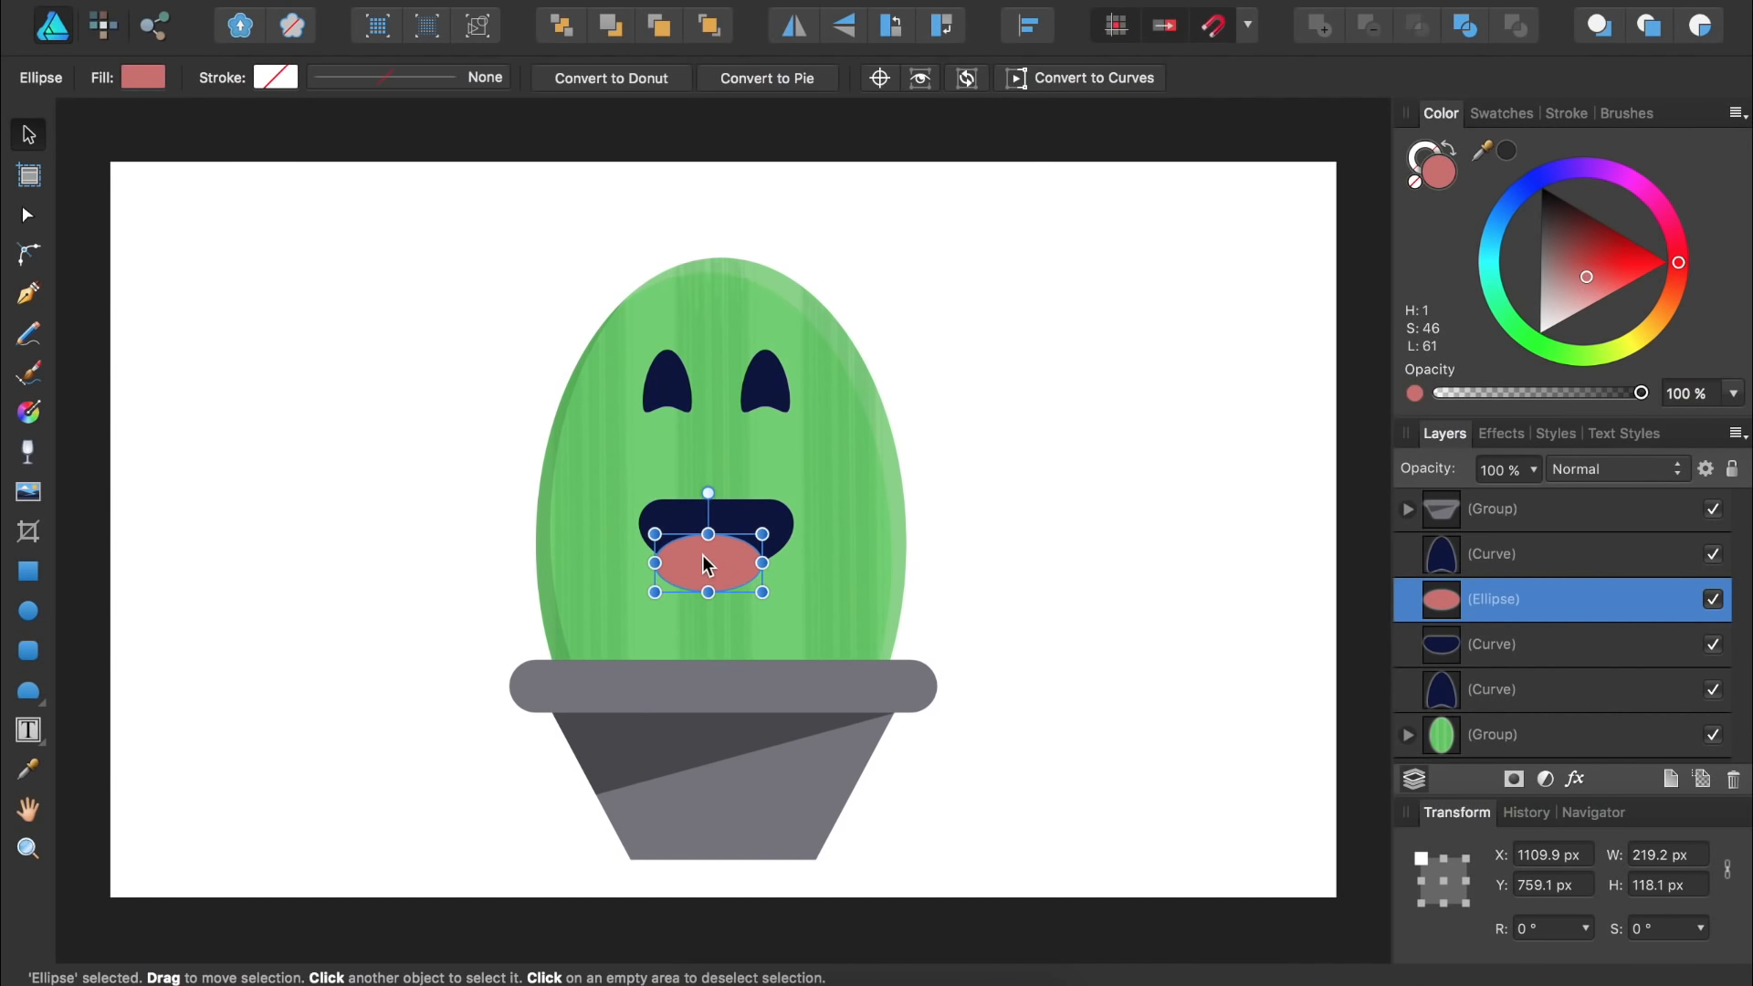
left_click_drag(700, 555, 708, 555)
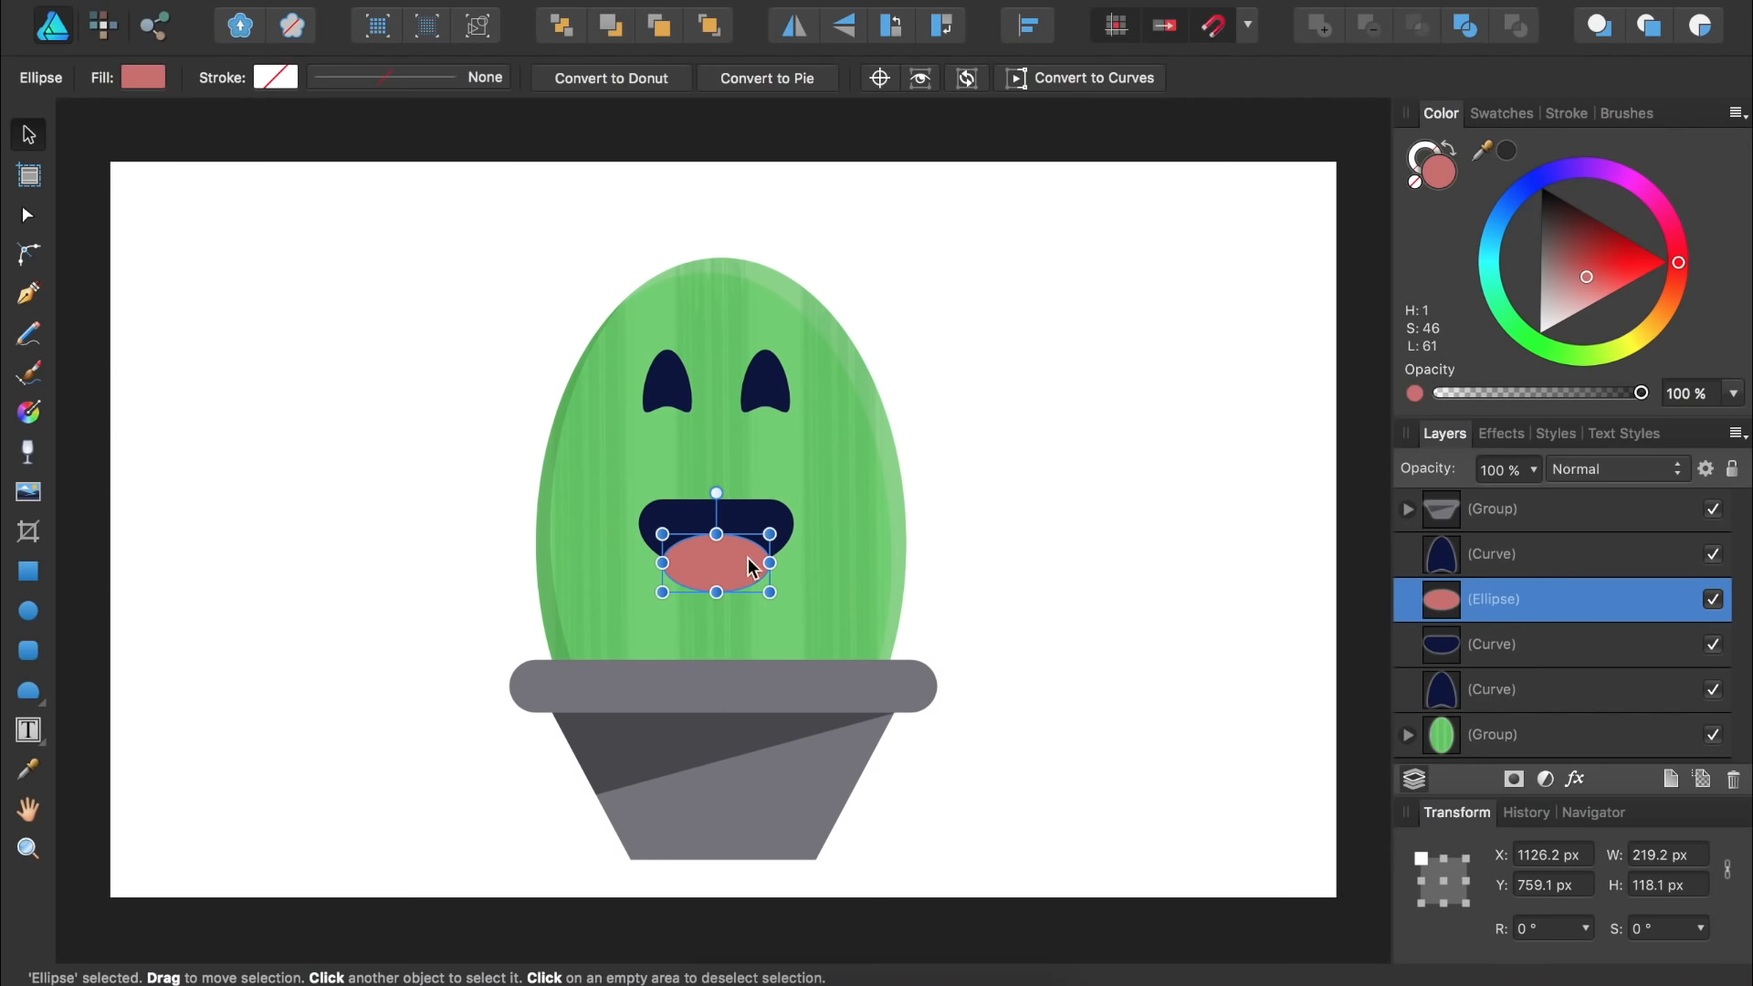
left_click_drag(1428, 595, 1466, 656)
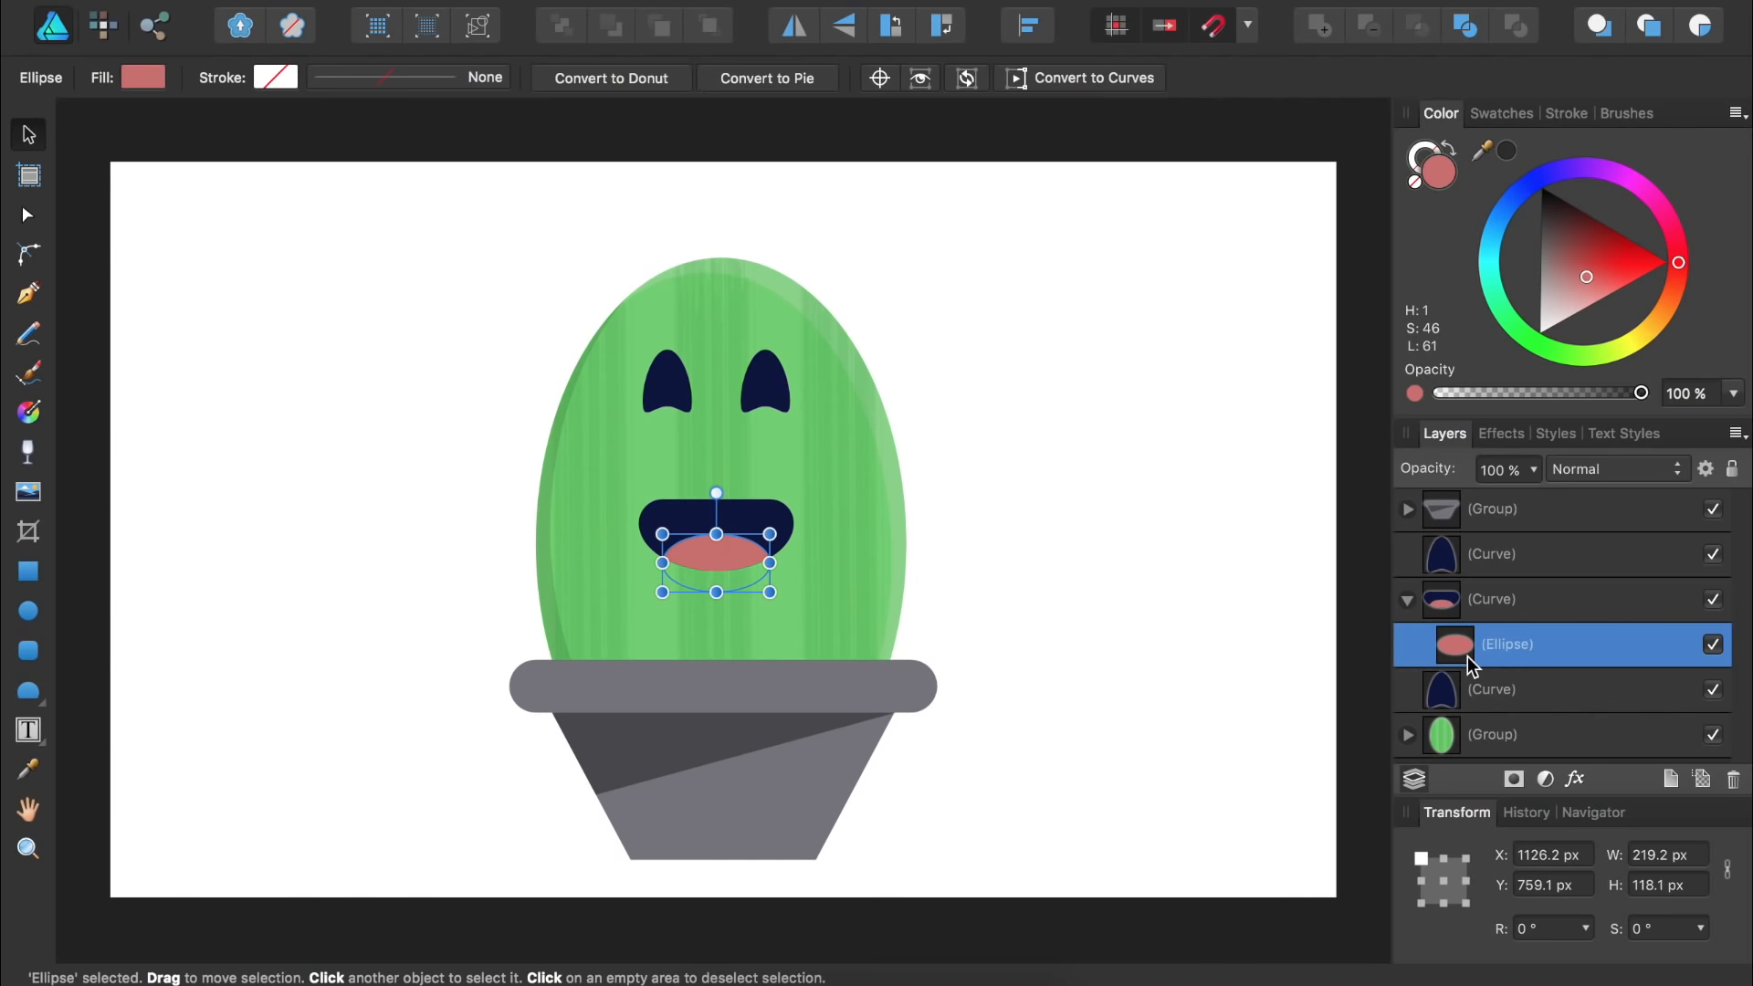
- Group the two eyes and the mouth, and move the face group down to about Y 417 px
left_click(1482, 562)
left_click(1483, 692, "shift")
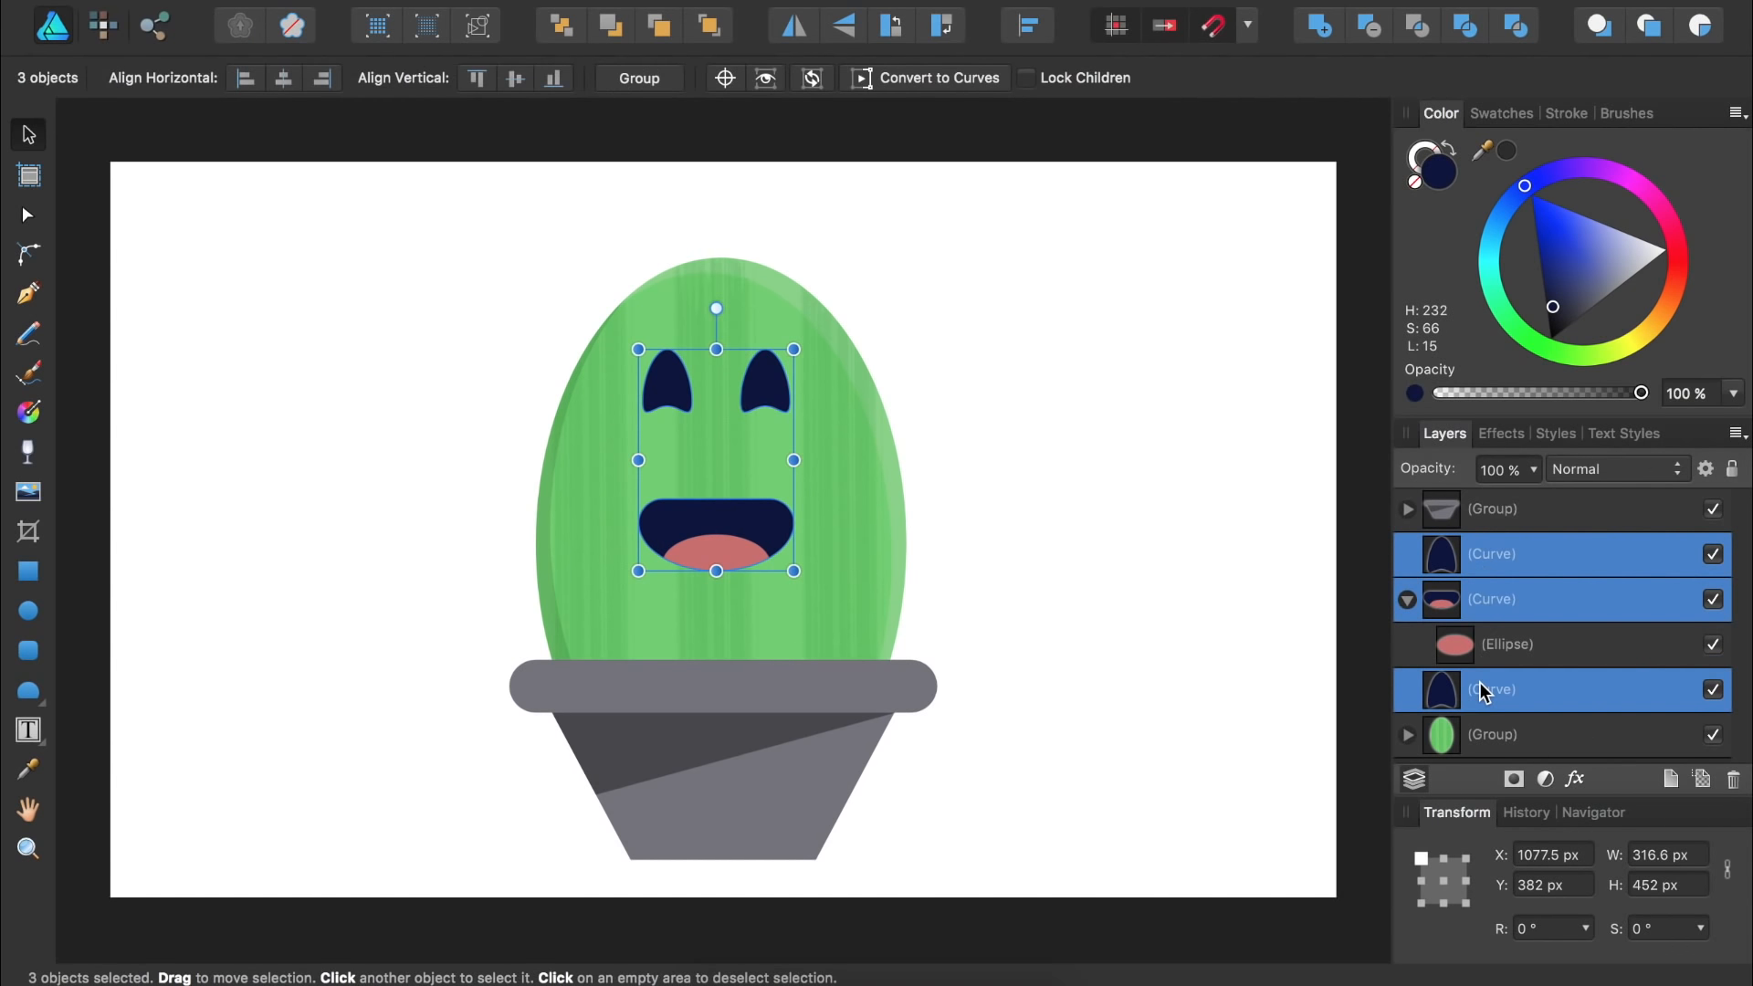
key("super+g")
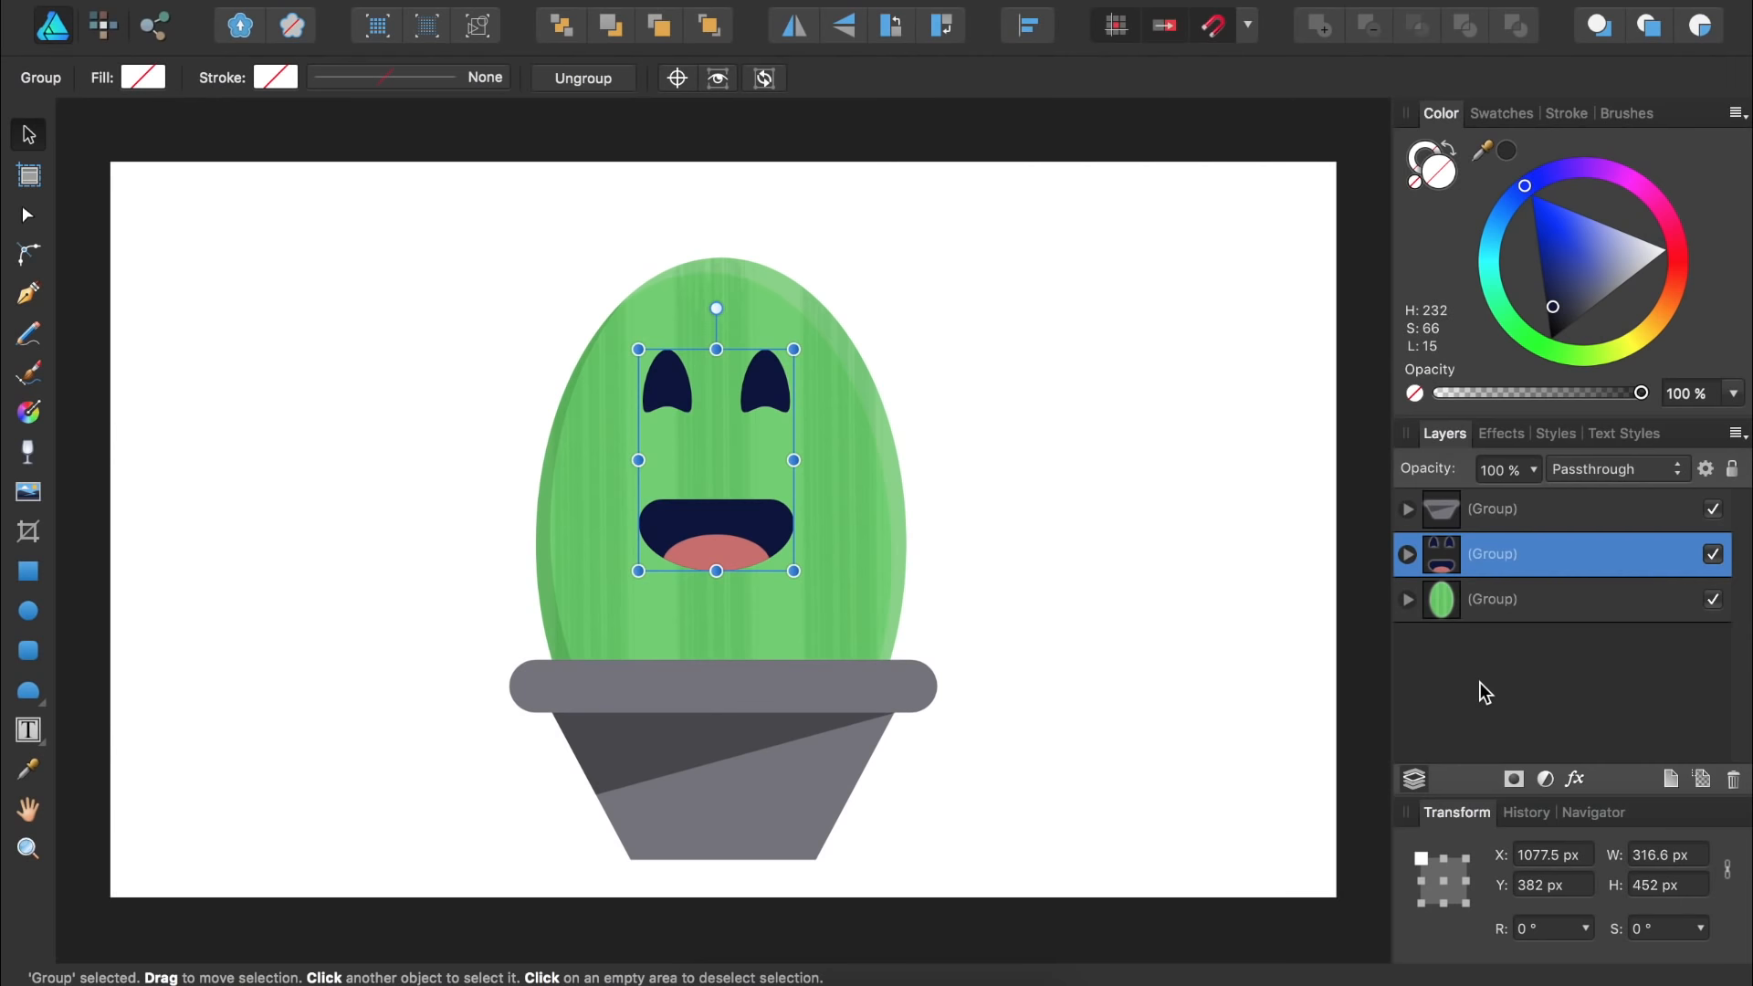
left_click_drag(734, 526, 740, 548)
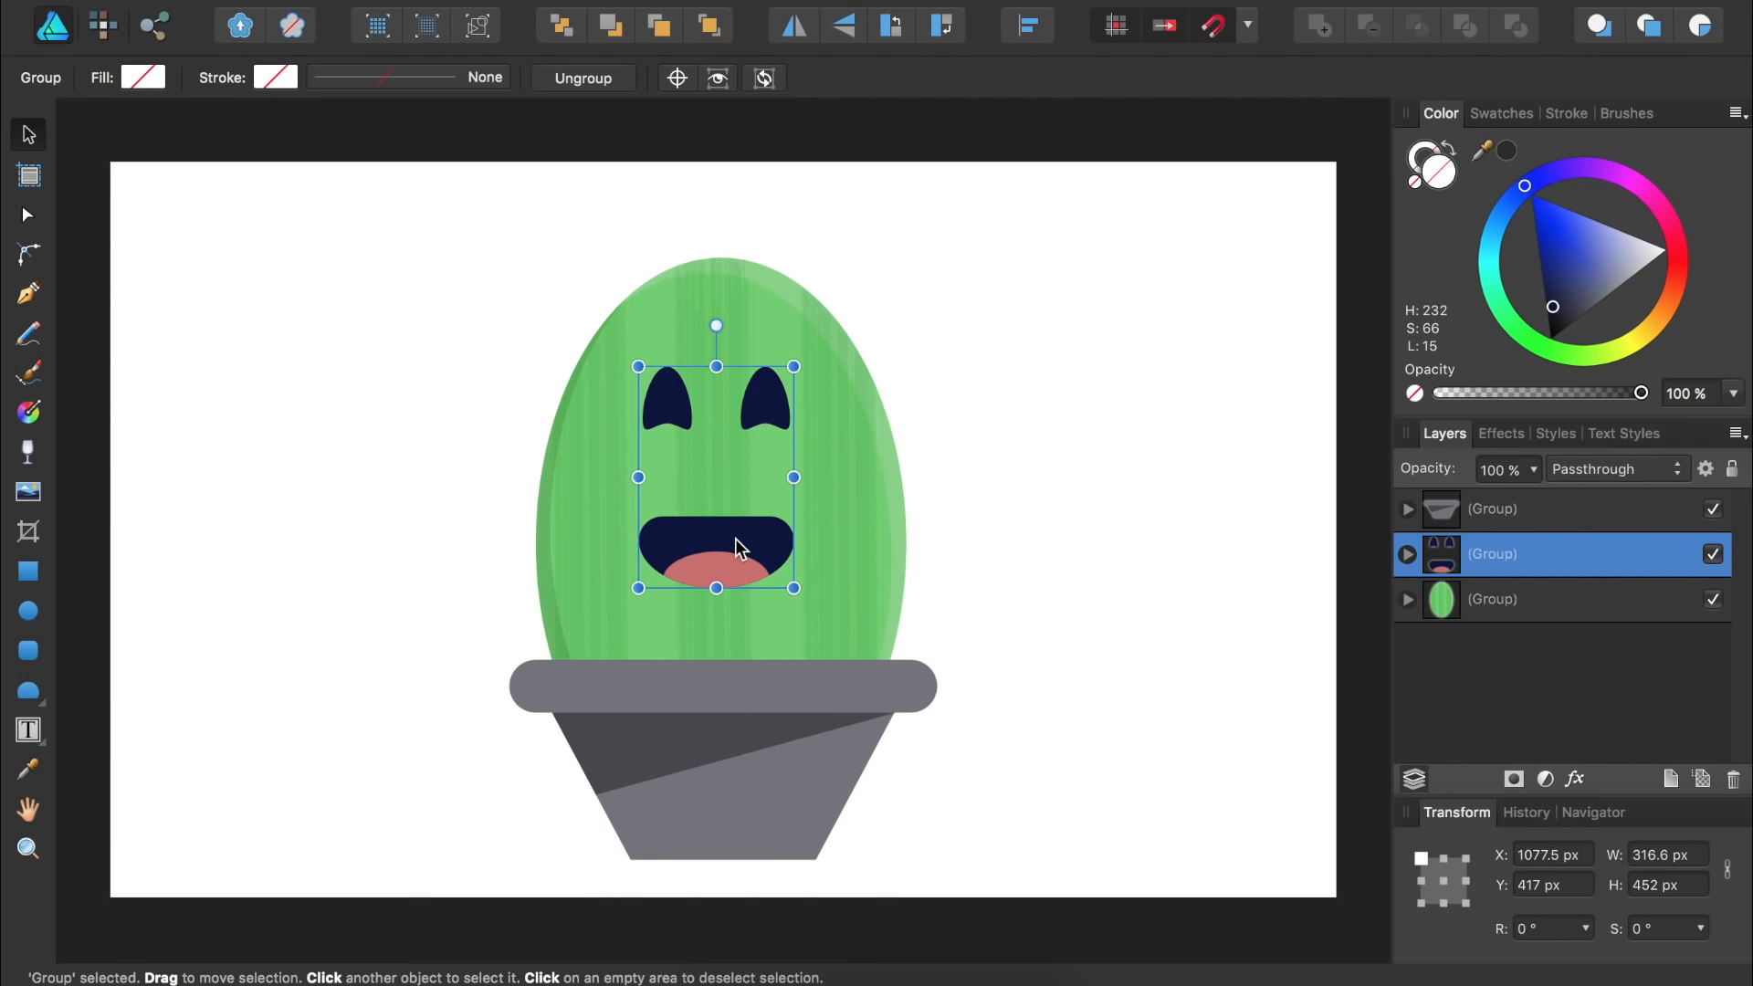
- Draw a salmon circle about 118 px across on the blank area left of the cactus and duplicate it twice
left_click(27, 616)
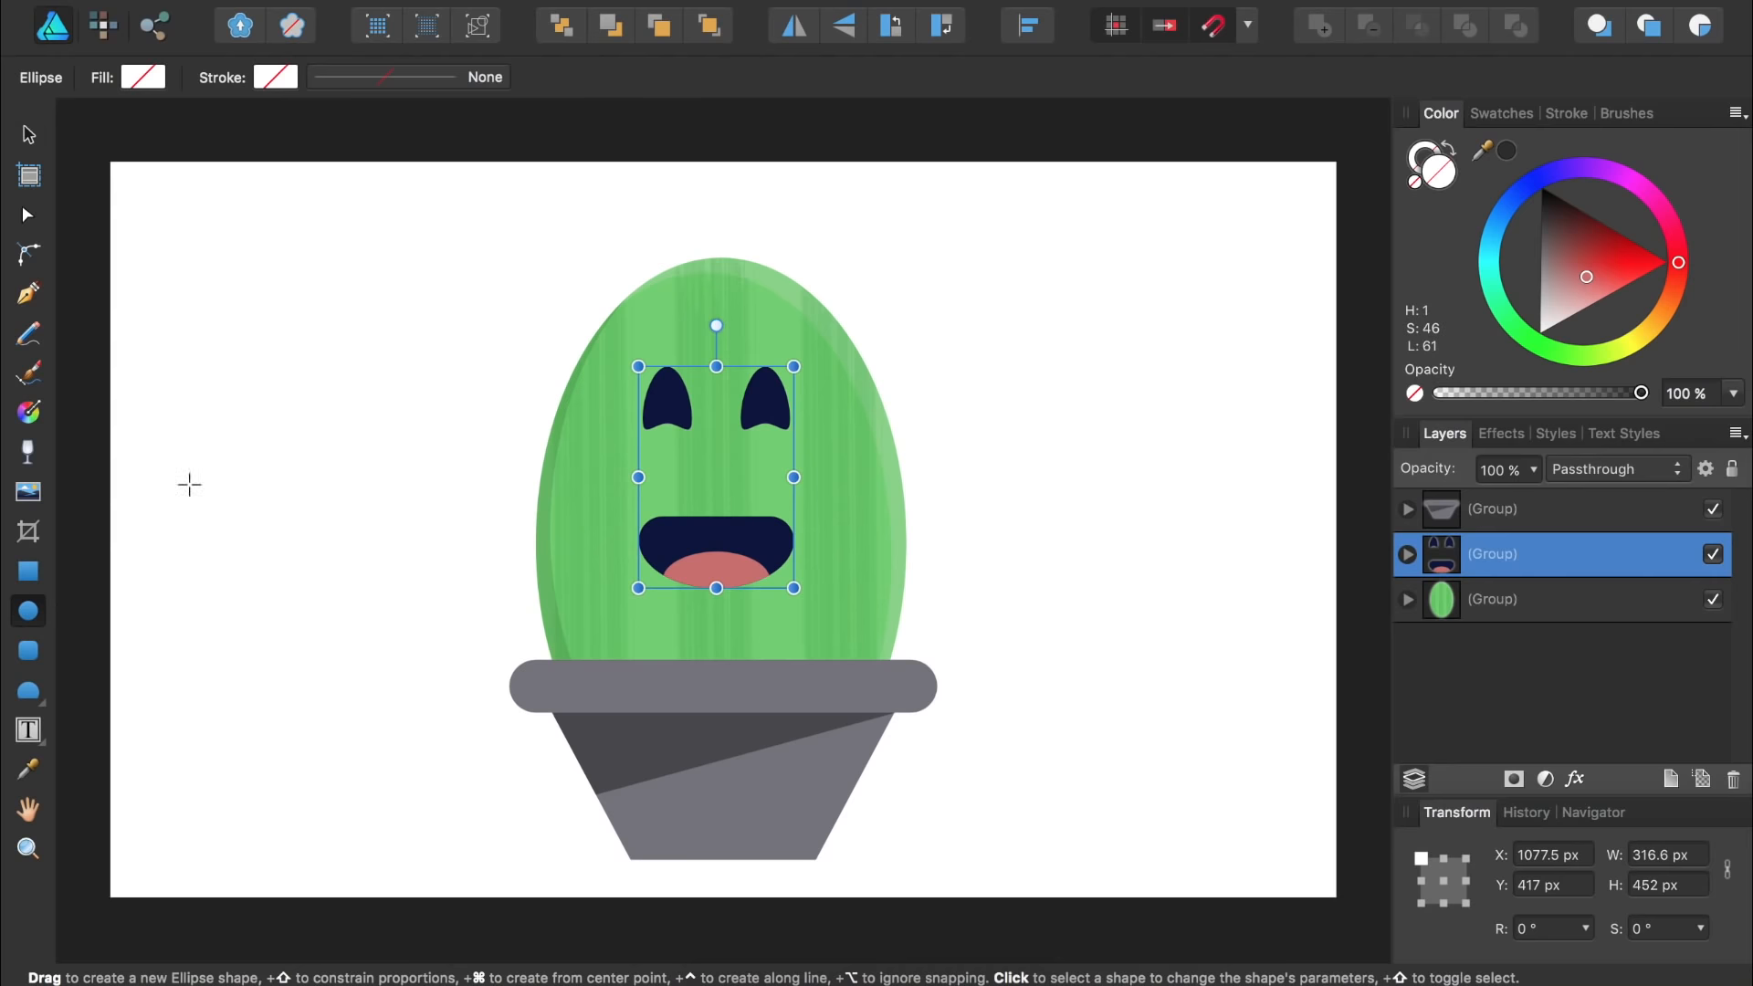
left_click_drag(210, 403, 267, 460)
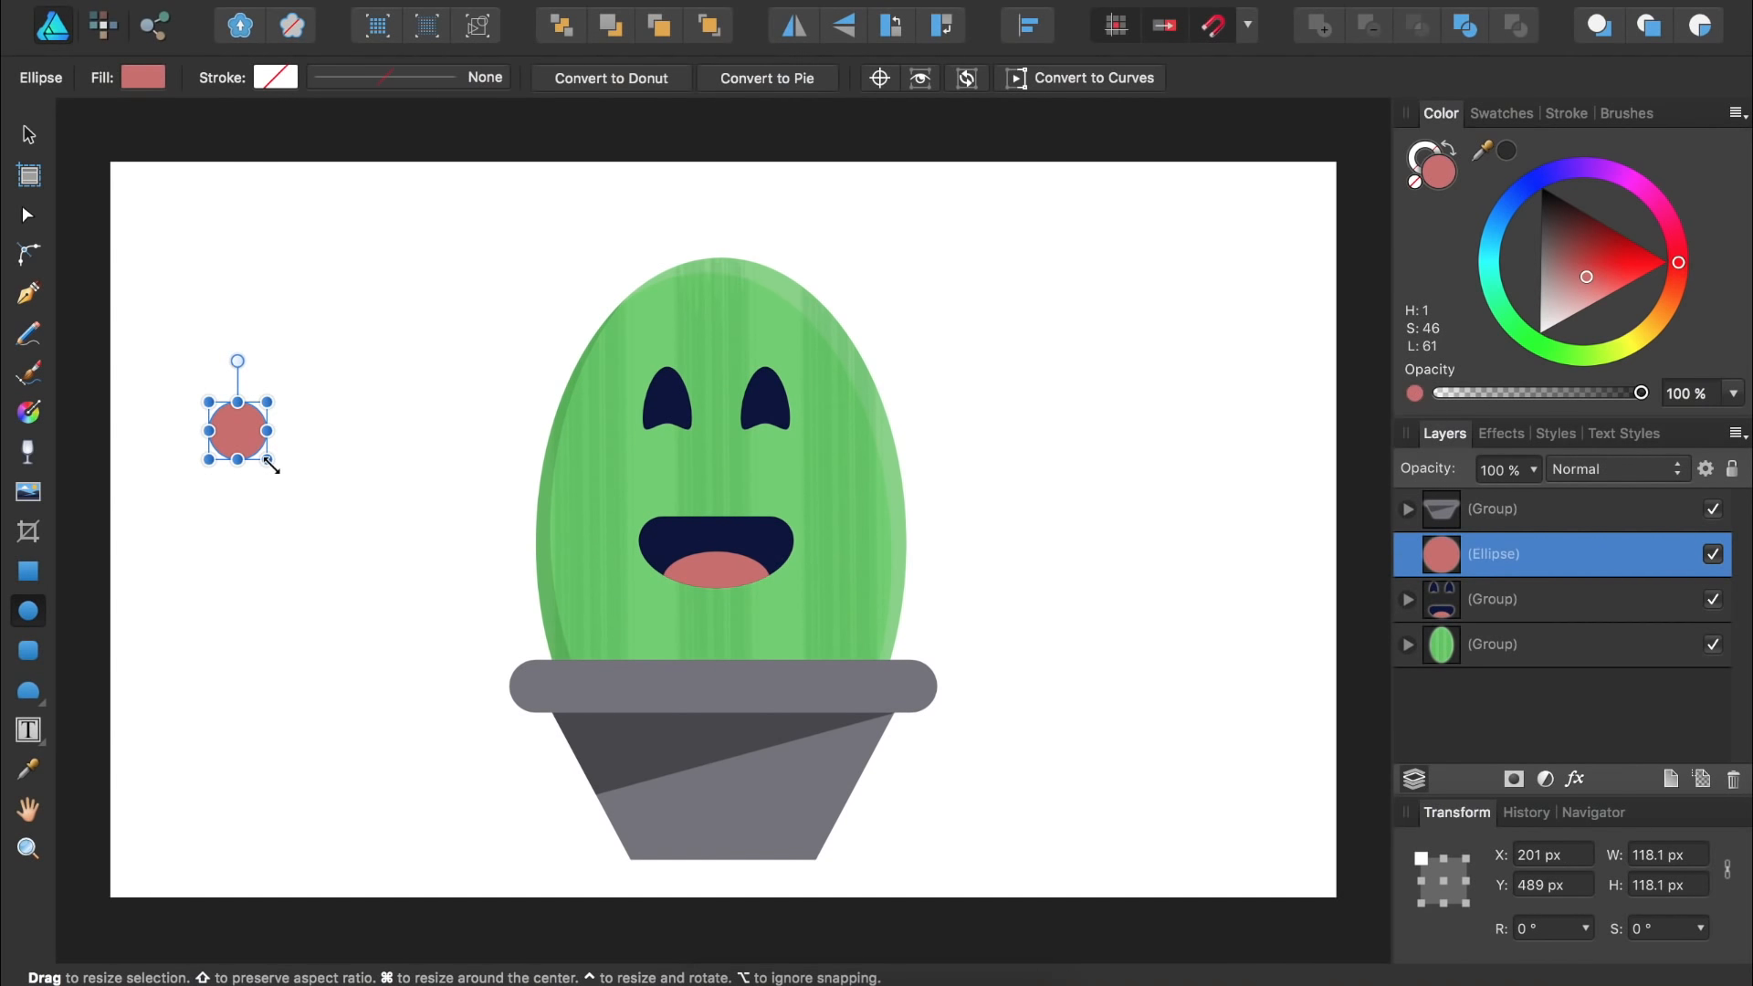
key("super+j")
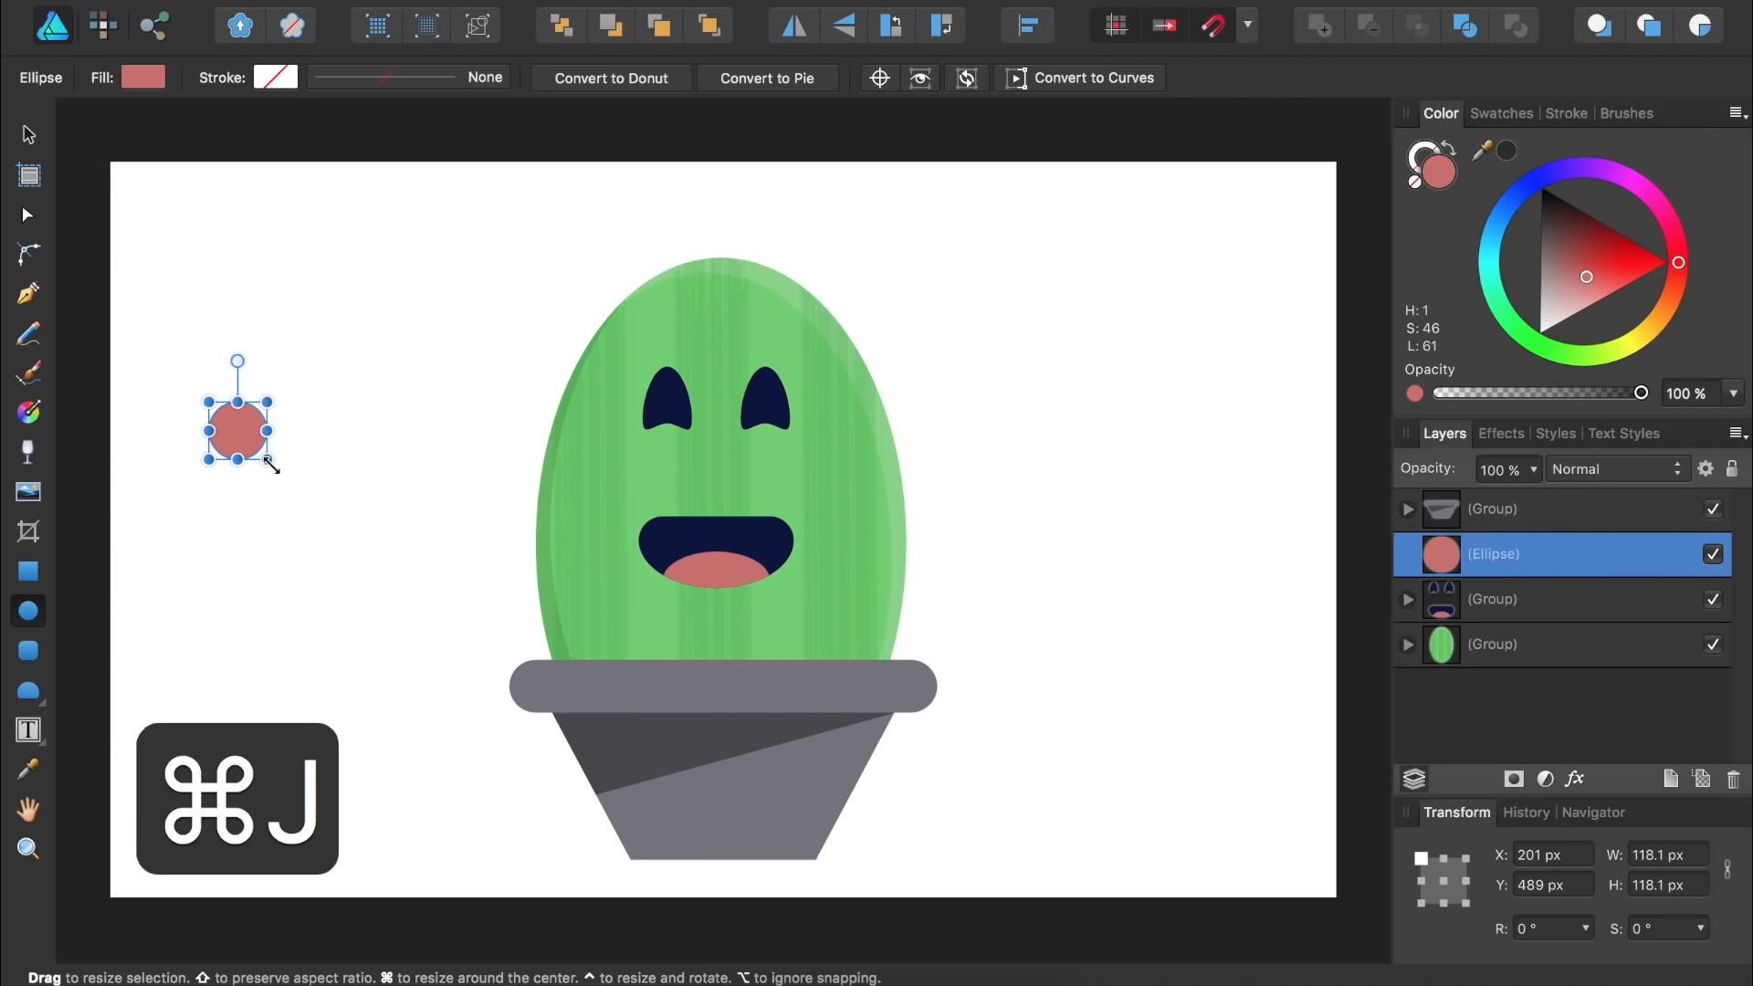
key("super+j")
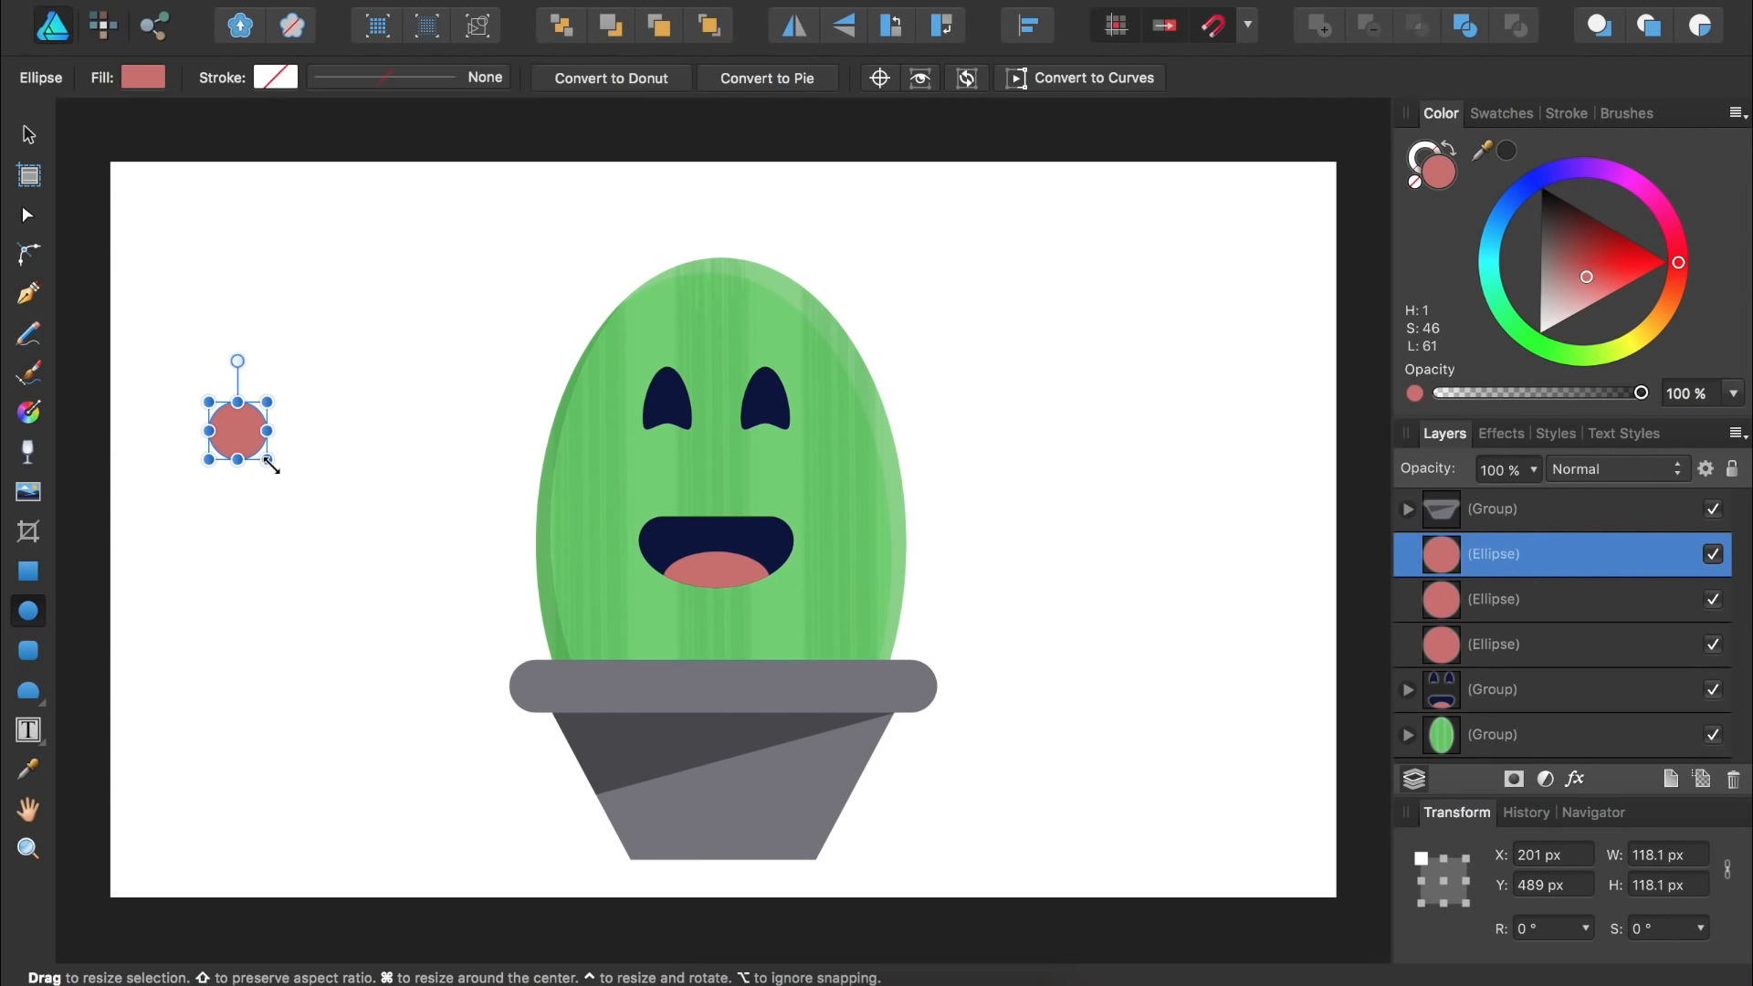
- Place one circle copy edge to edge on the right of the original and another midway between the two, all level
scroll(252, 477, "up", 5)
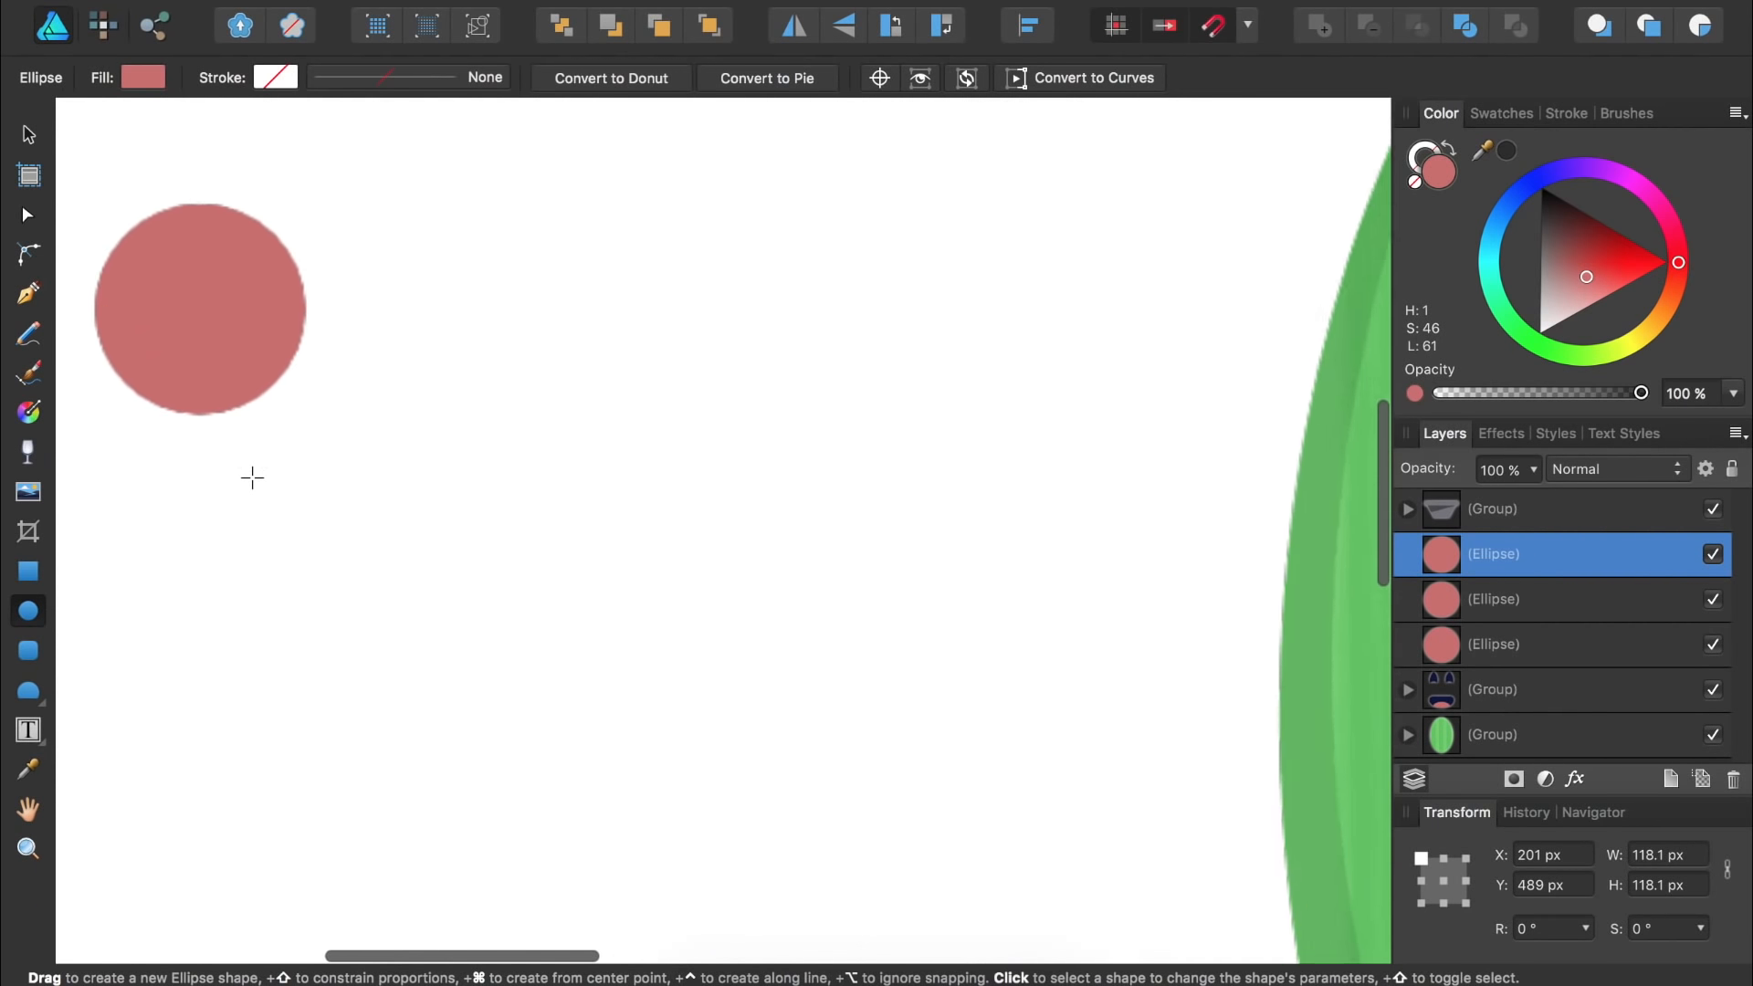
scroll(252, 478, "up", 3)
scroll(252, 478, "left", 3)
scroll(252, 476, "up", 2)
scroll(252, 476, "left", 1)
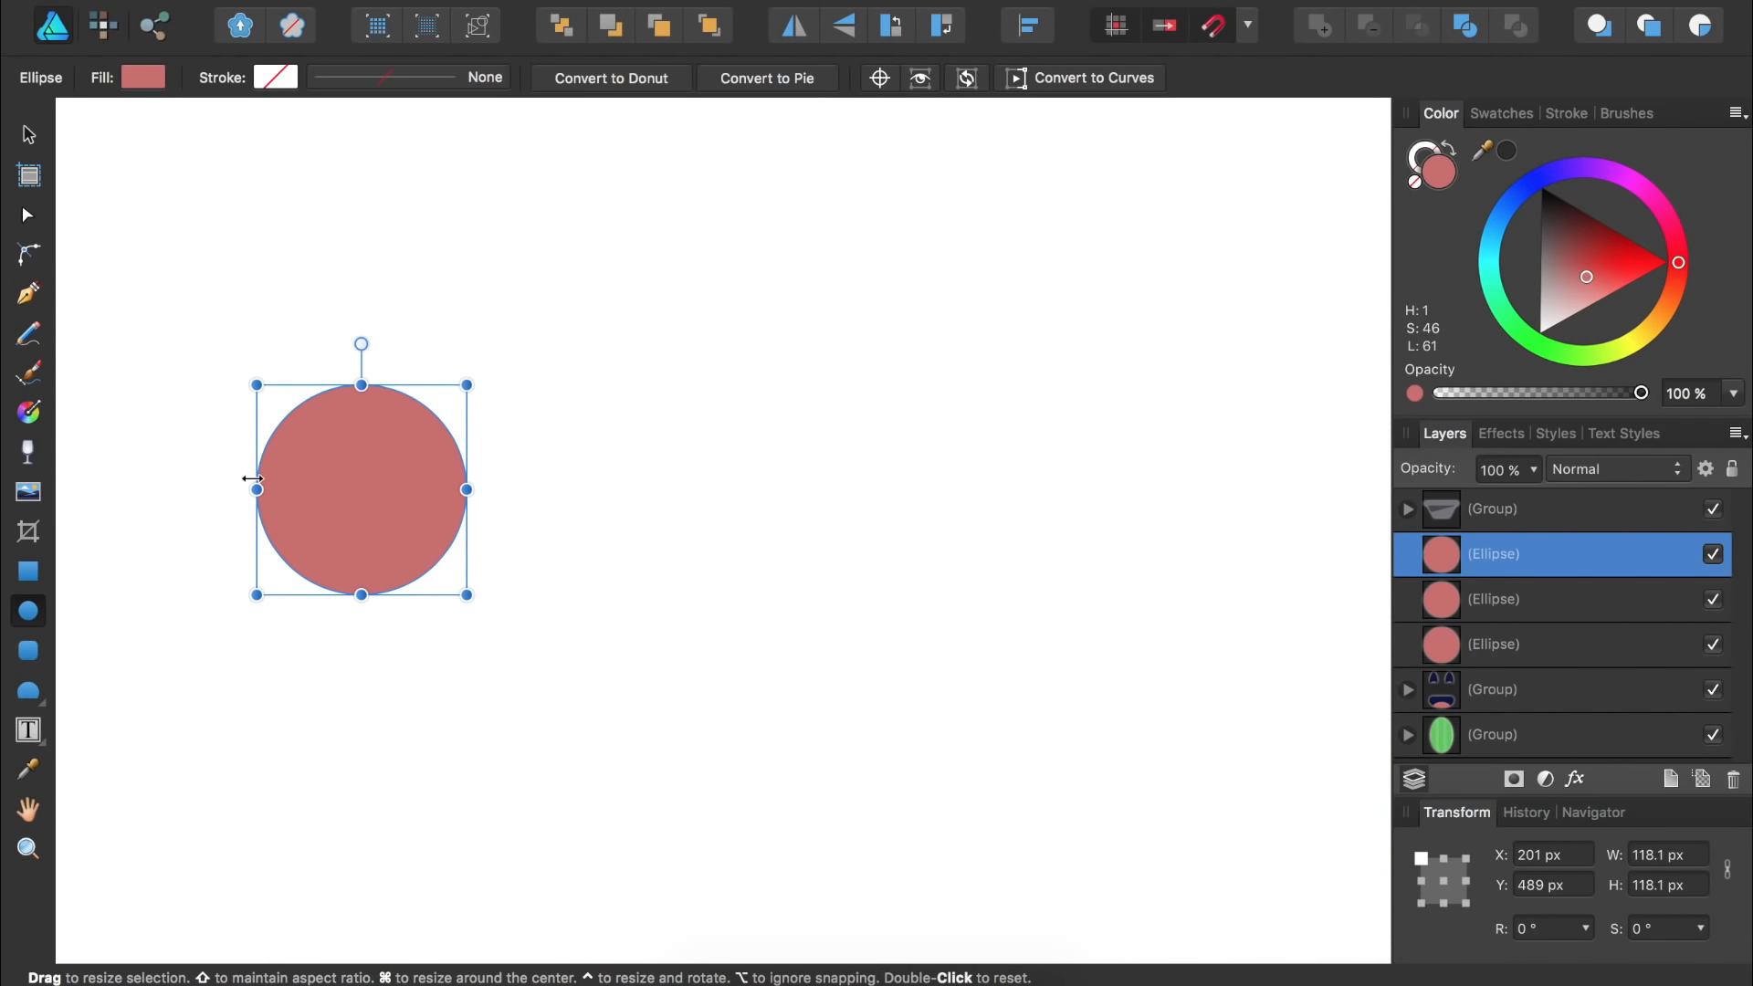
key("v")
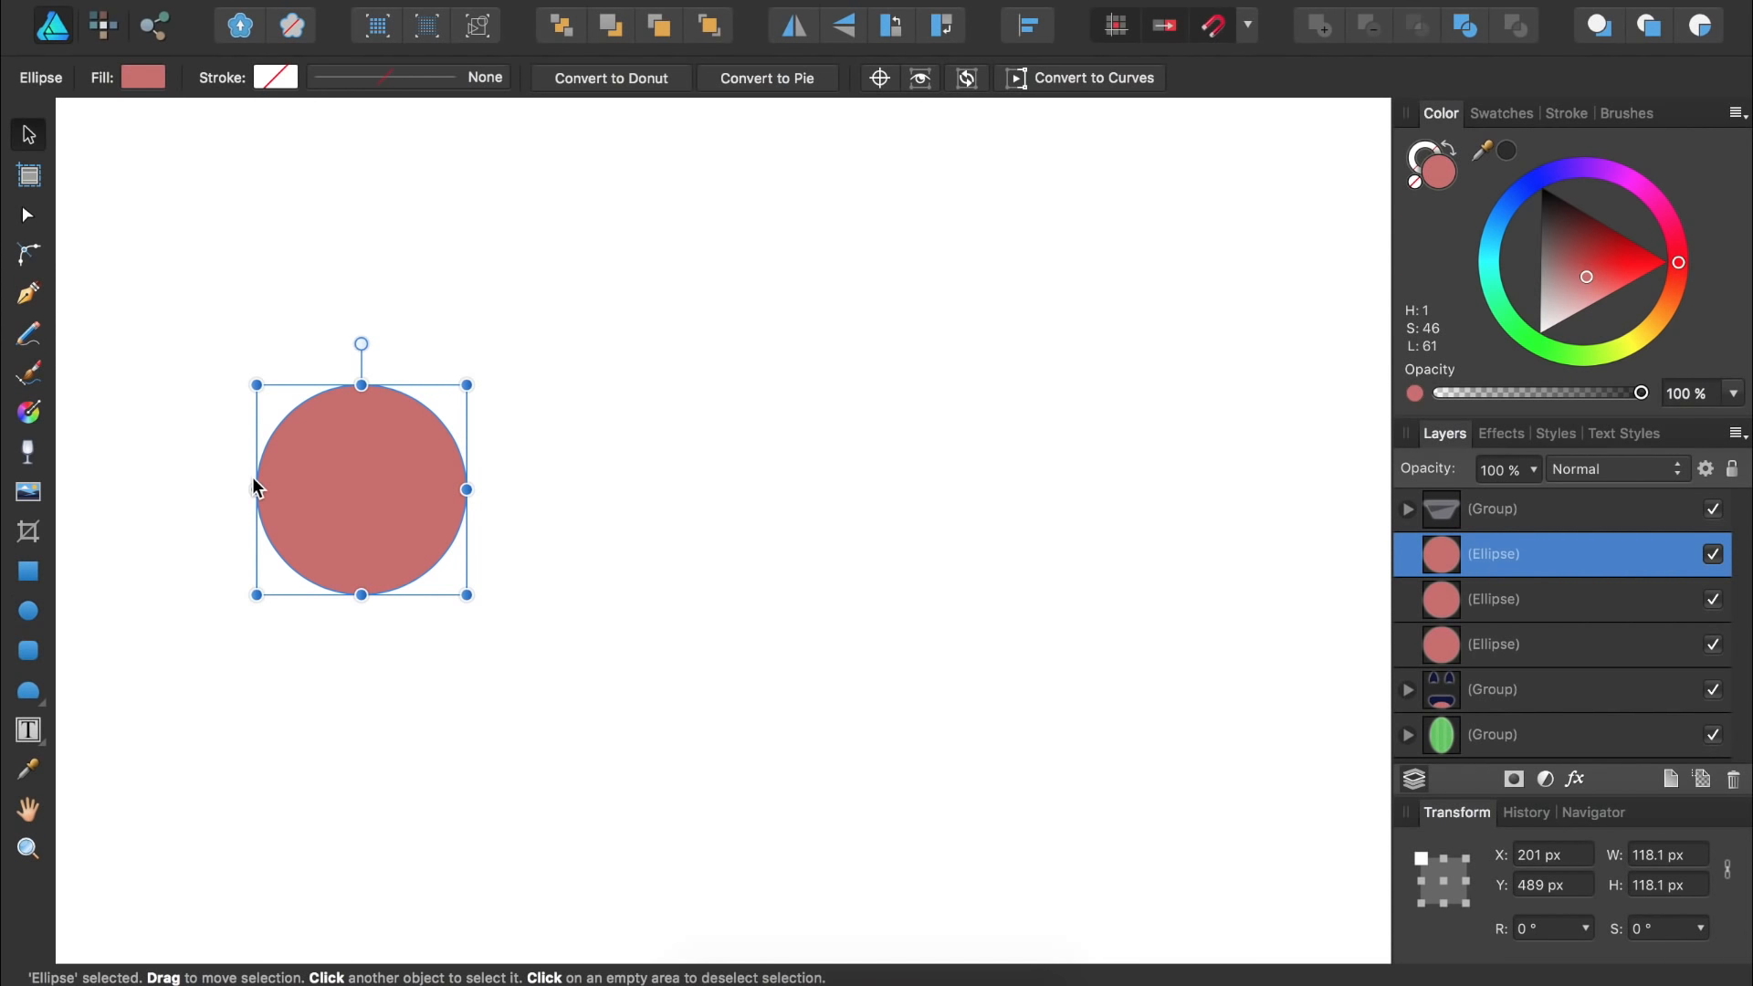
left_click_drag(320, 484, 533, 495)
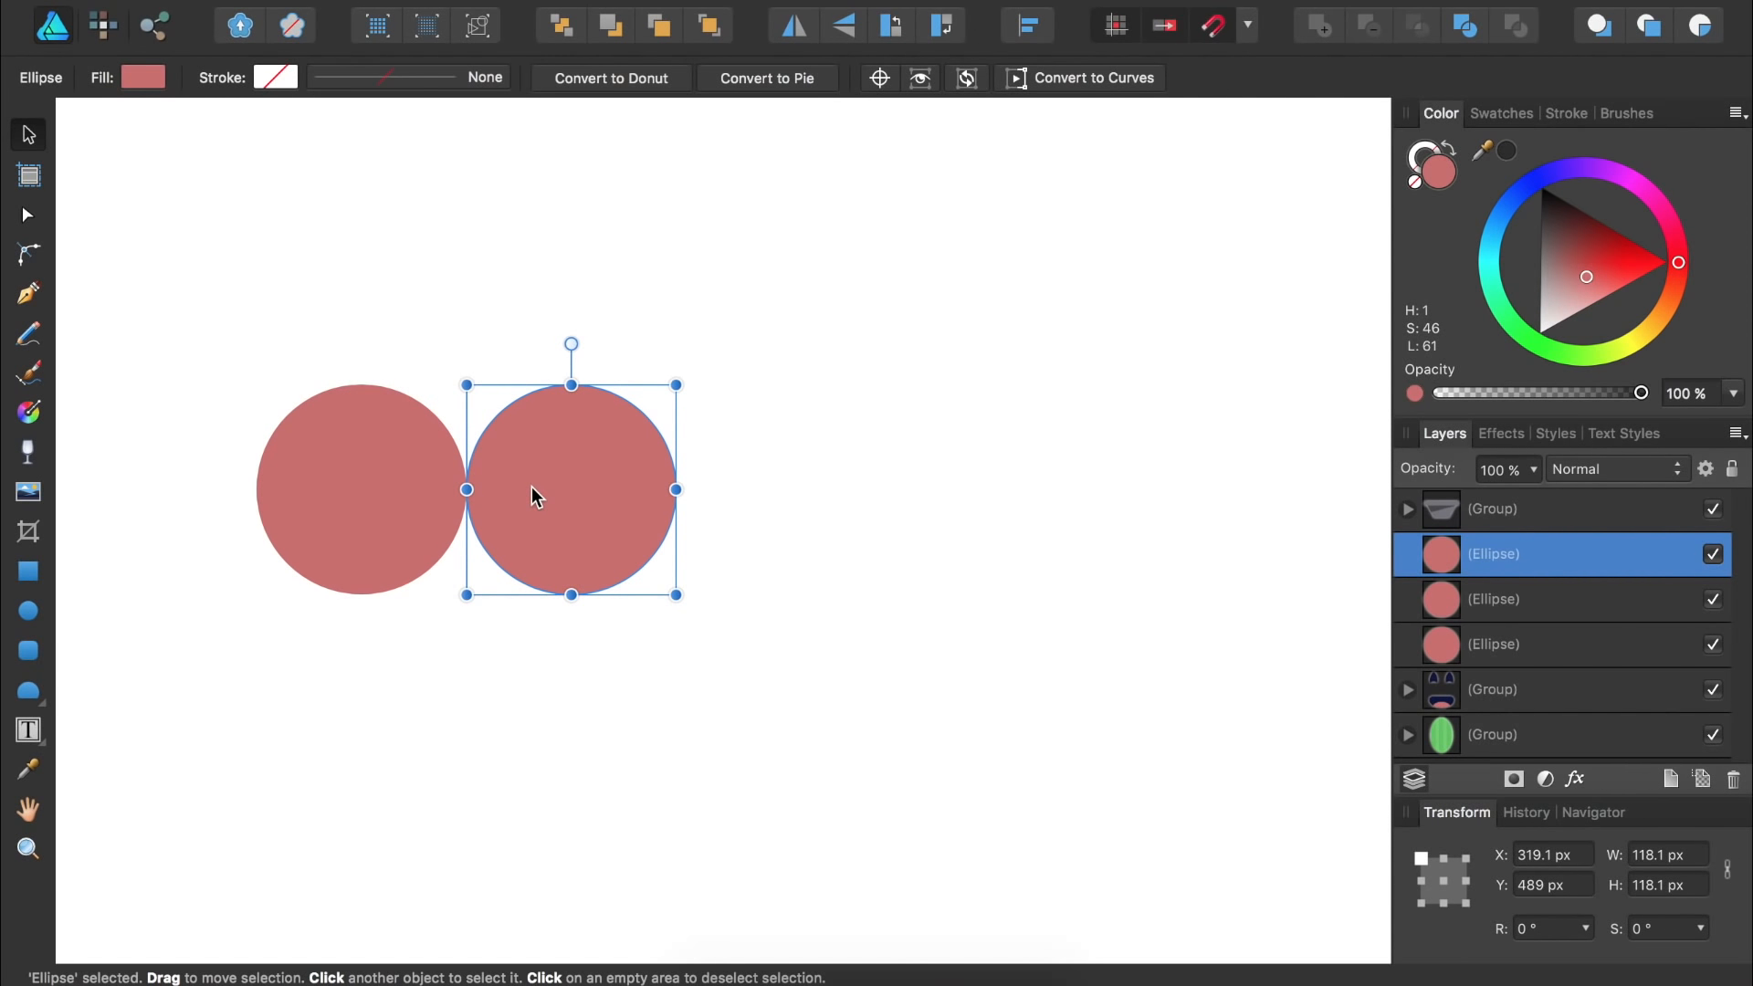
left_click_drag(378, 493, 482, 504)
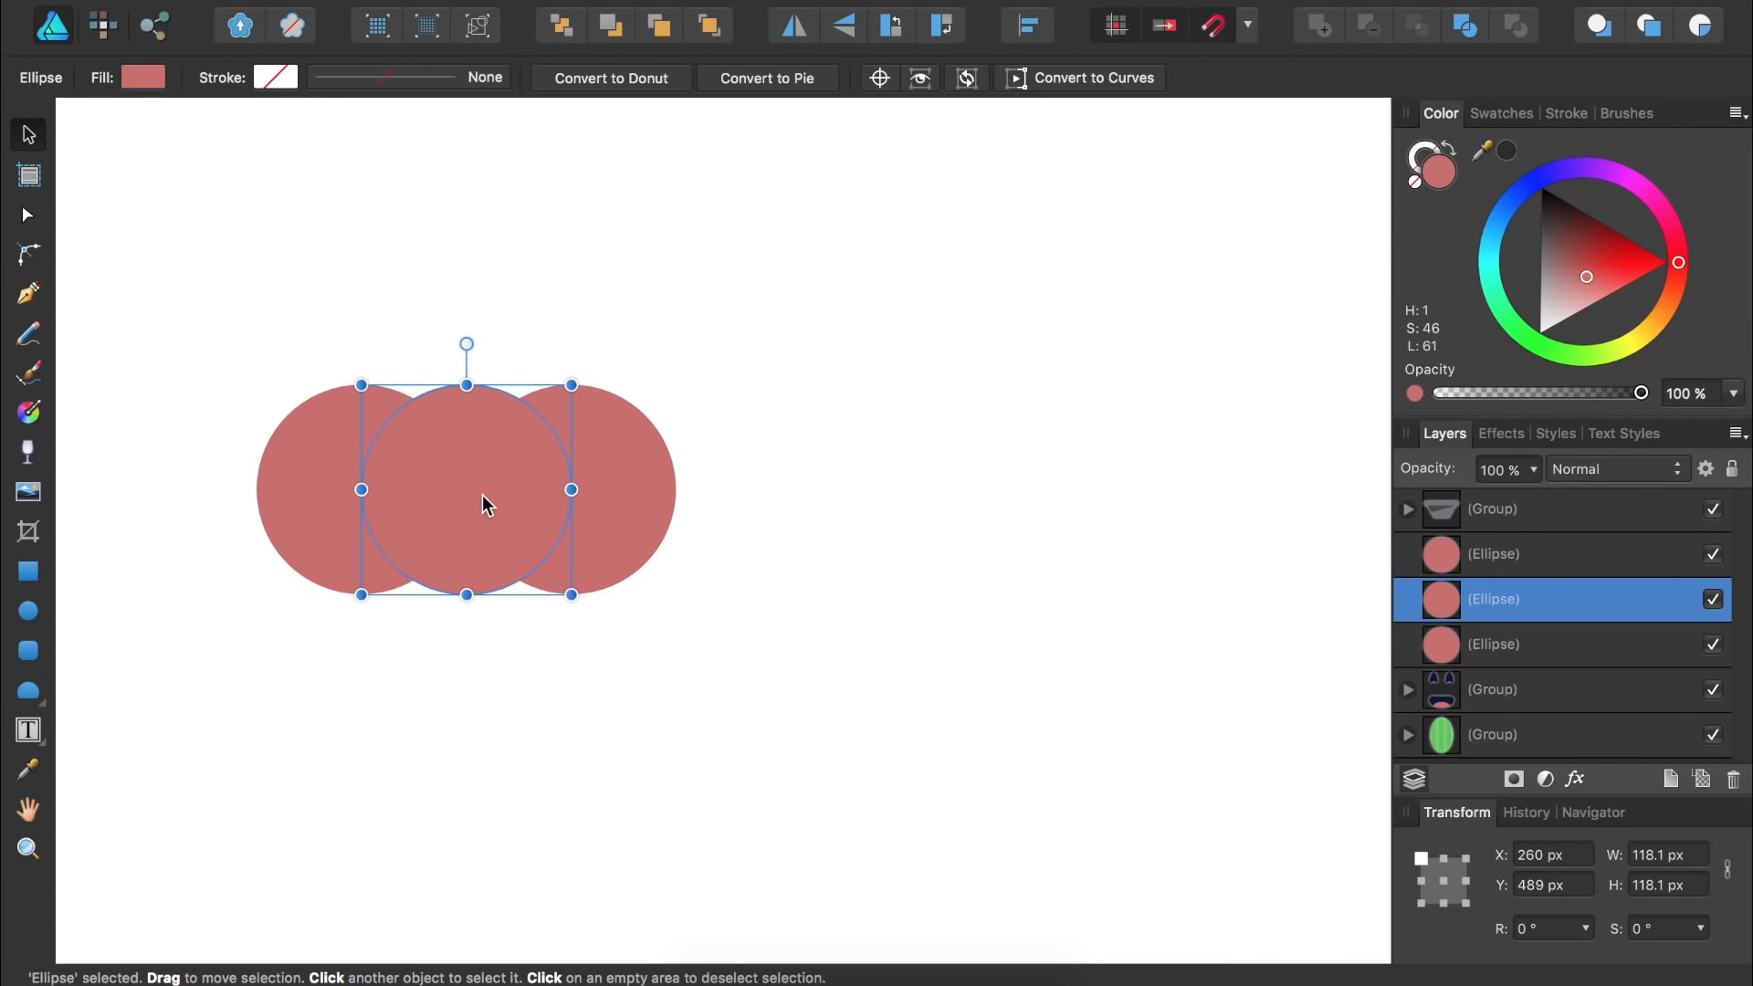
- Stretch the middle circle upward to about 155 px high and group the three ellipses as a flower
left_click_drag(467, 384, 467, 319)
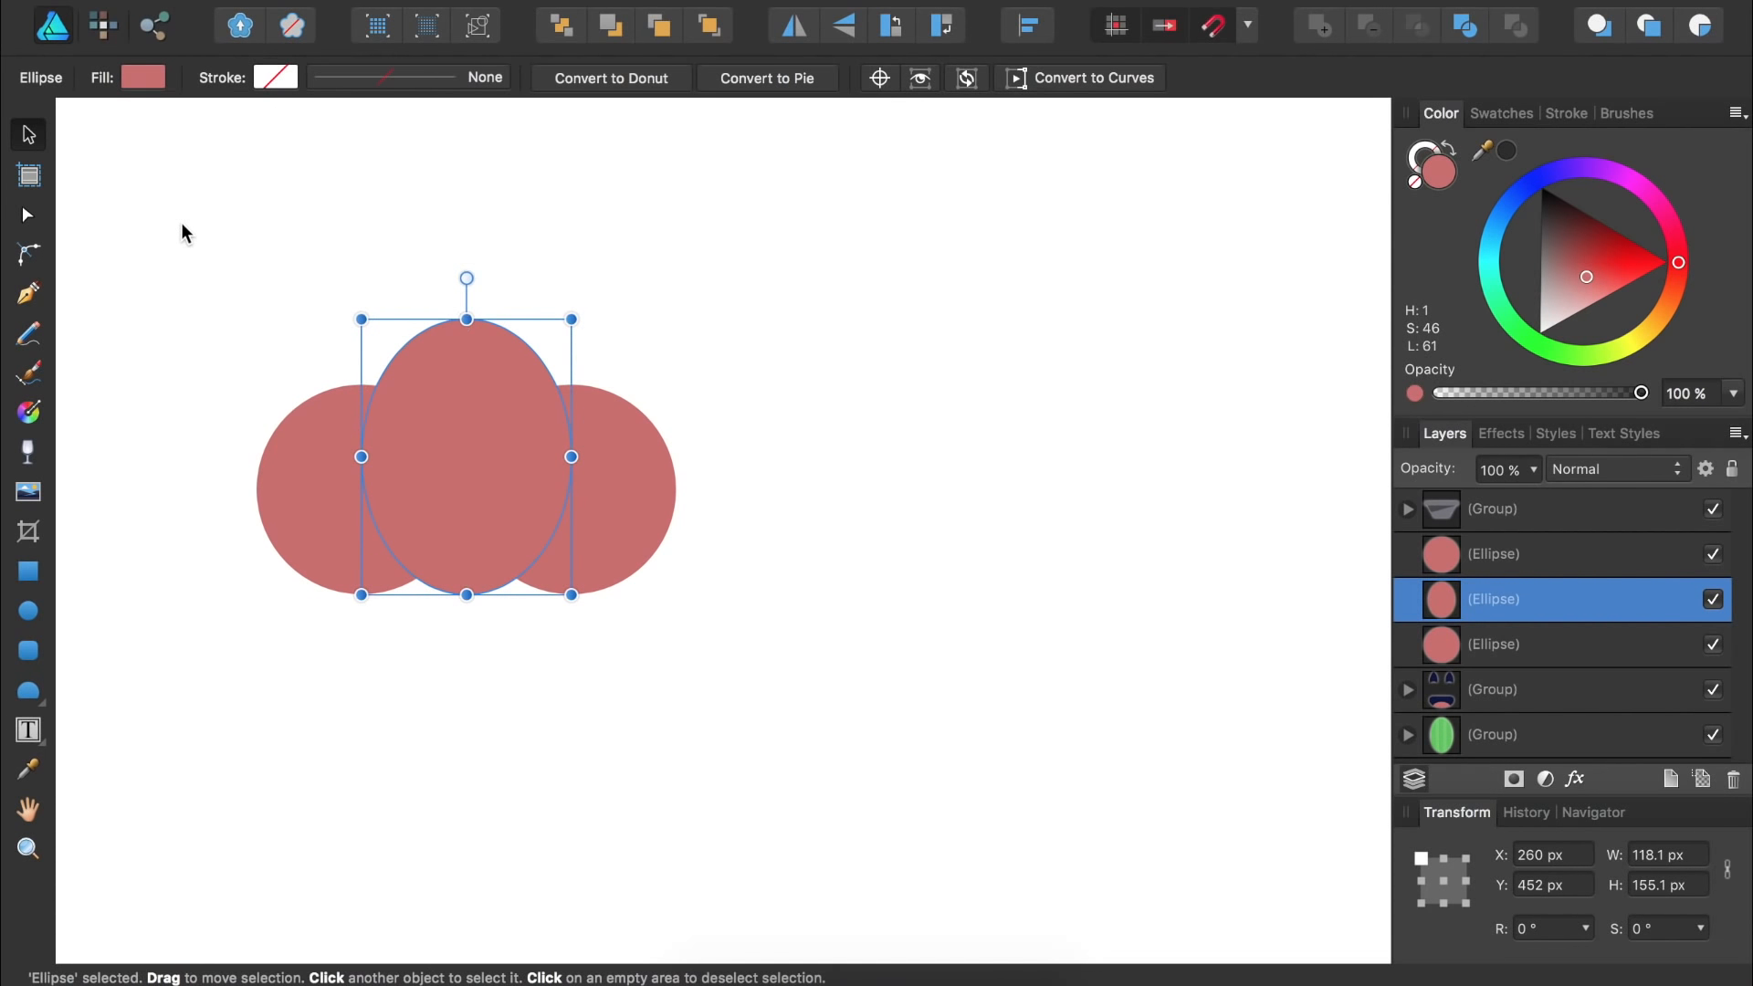
left_click_drag(181, 222, 928, 707)
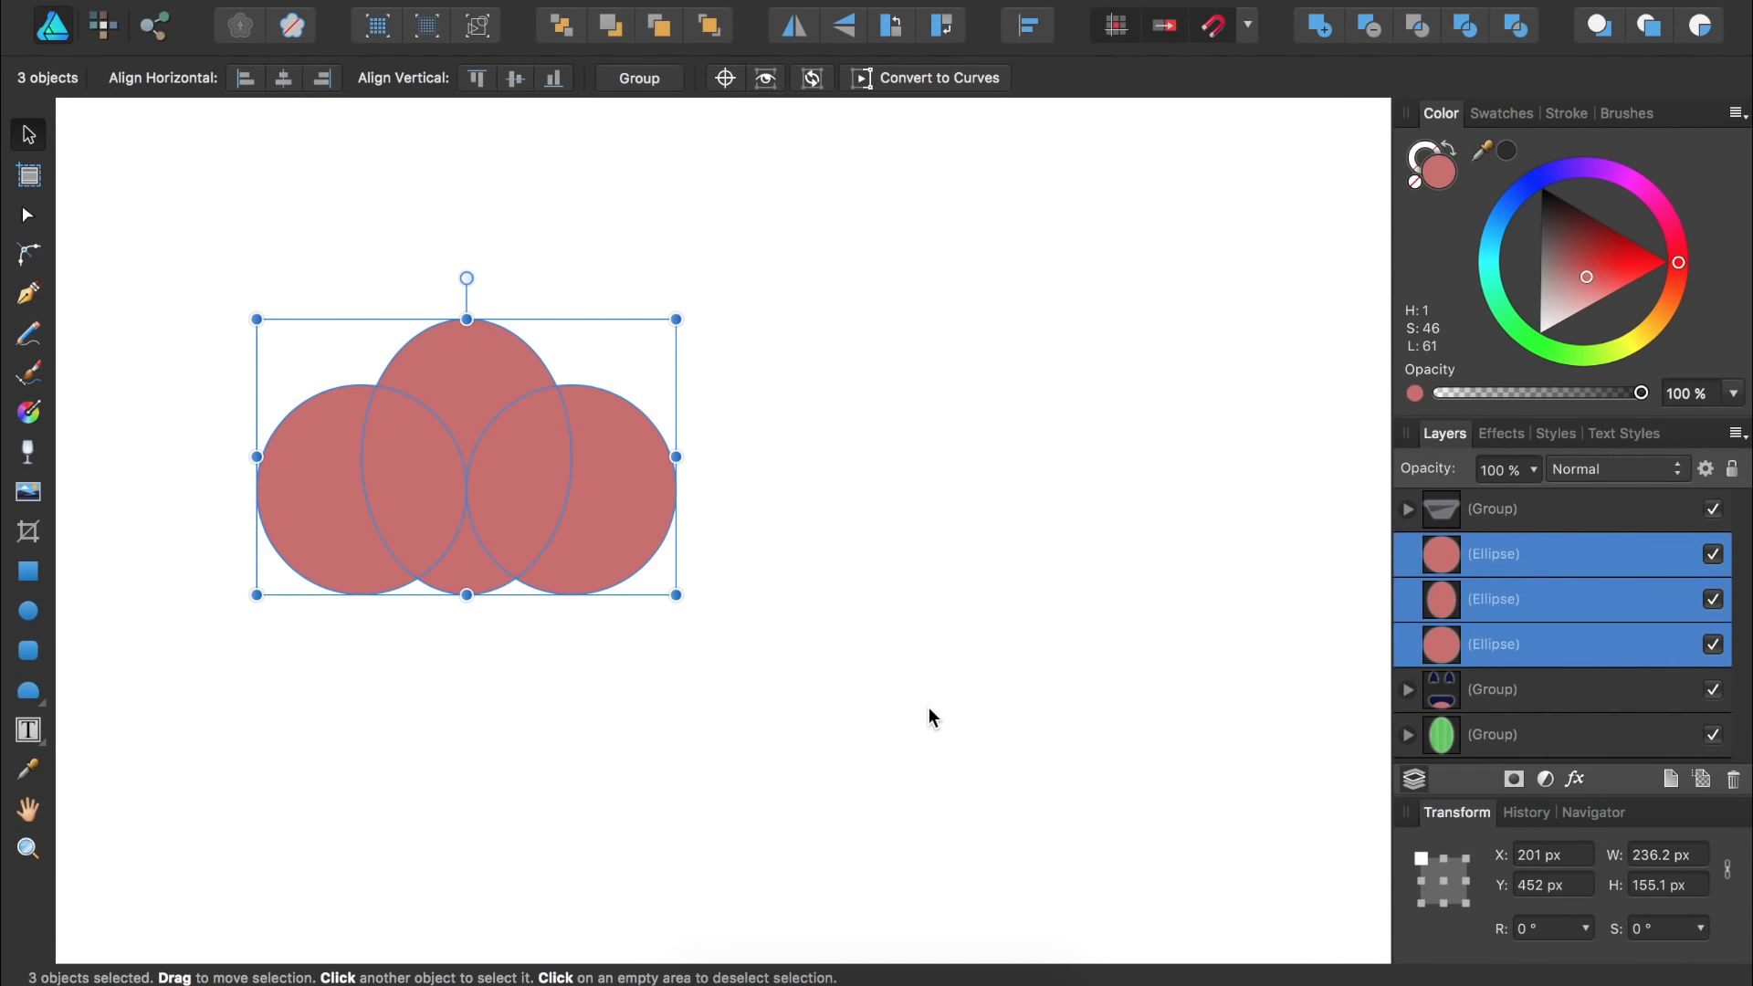
key("super+g")
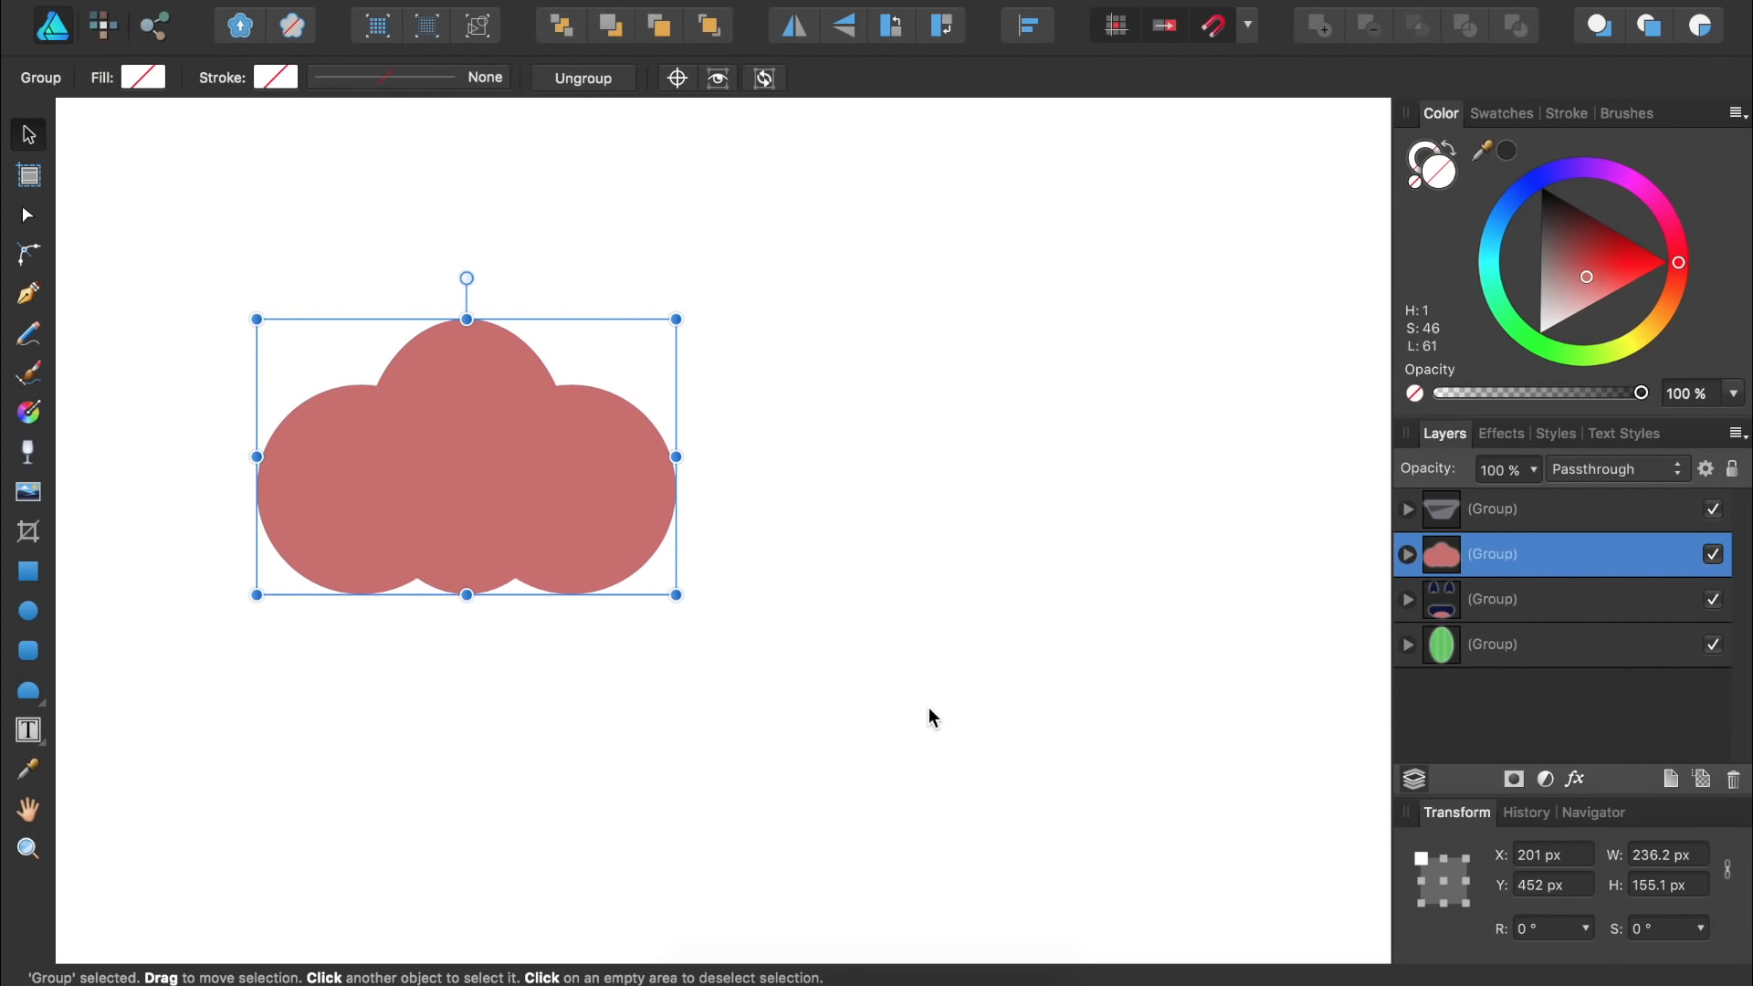
- Move the flower group onto the top of the cactus, at about X 1118 px, Y 118 px, and send it to the back
key("super+0")
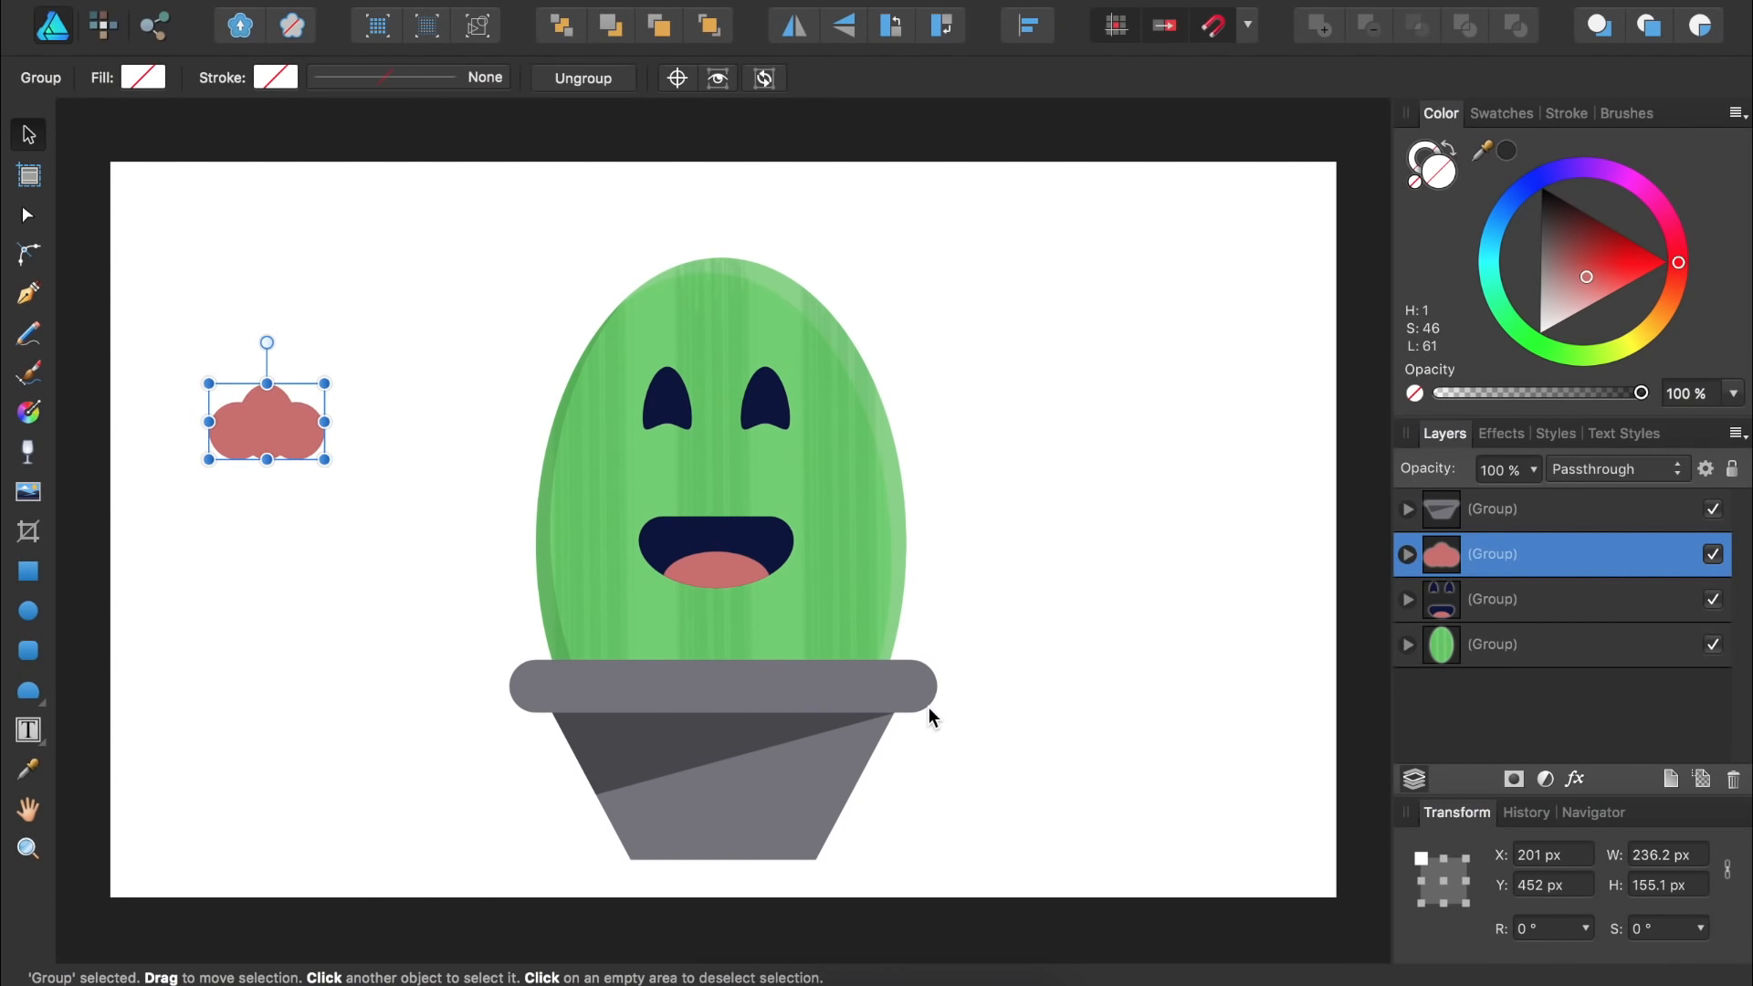
left_click_drag(269, 427, 718, 262)
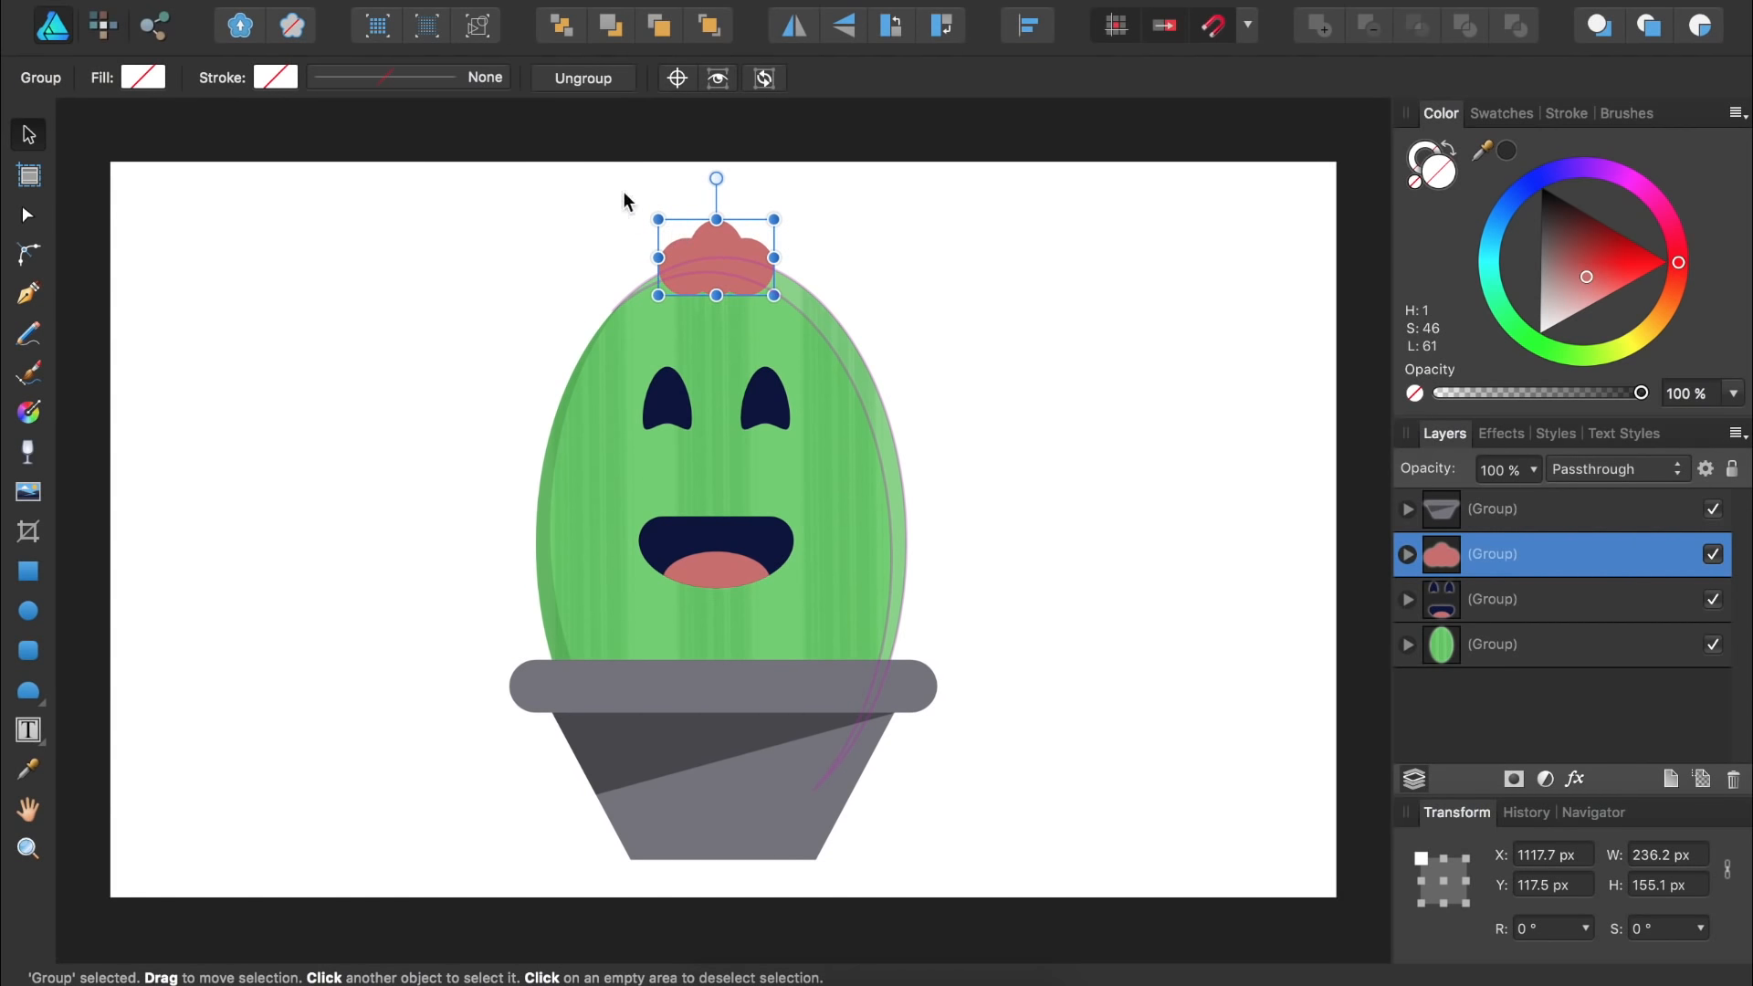
left_click(556, 35)
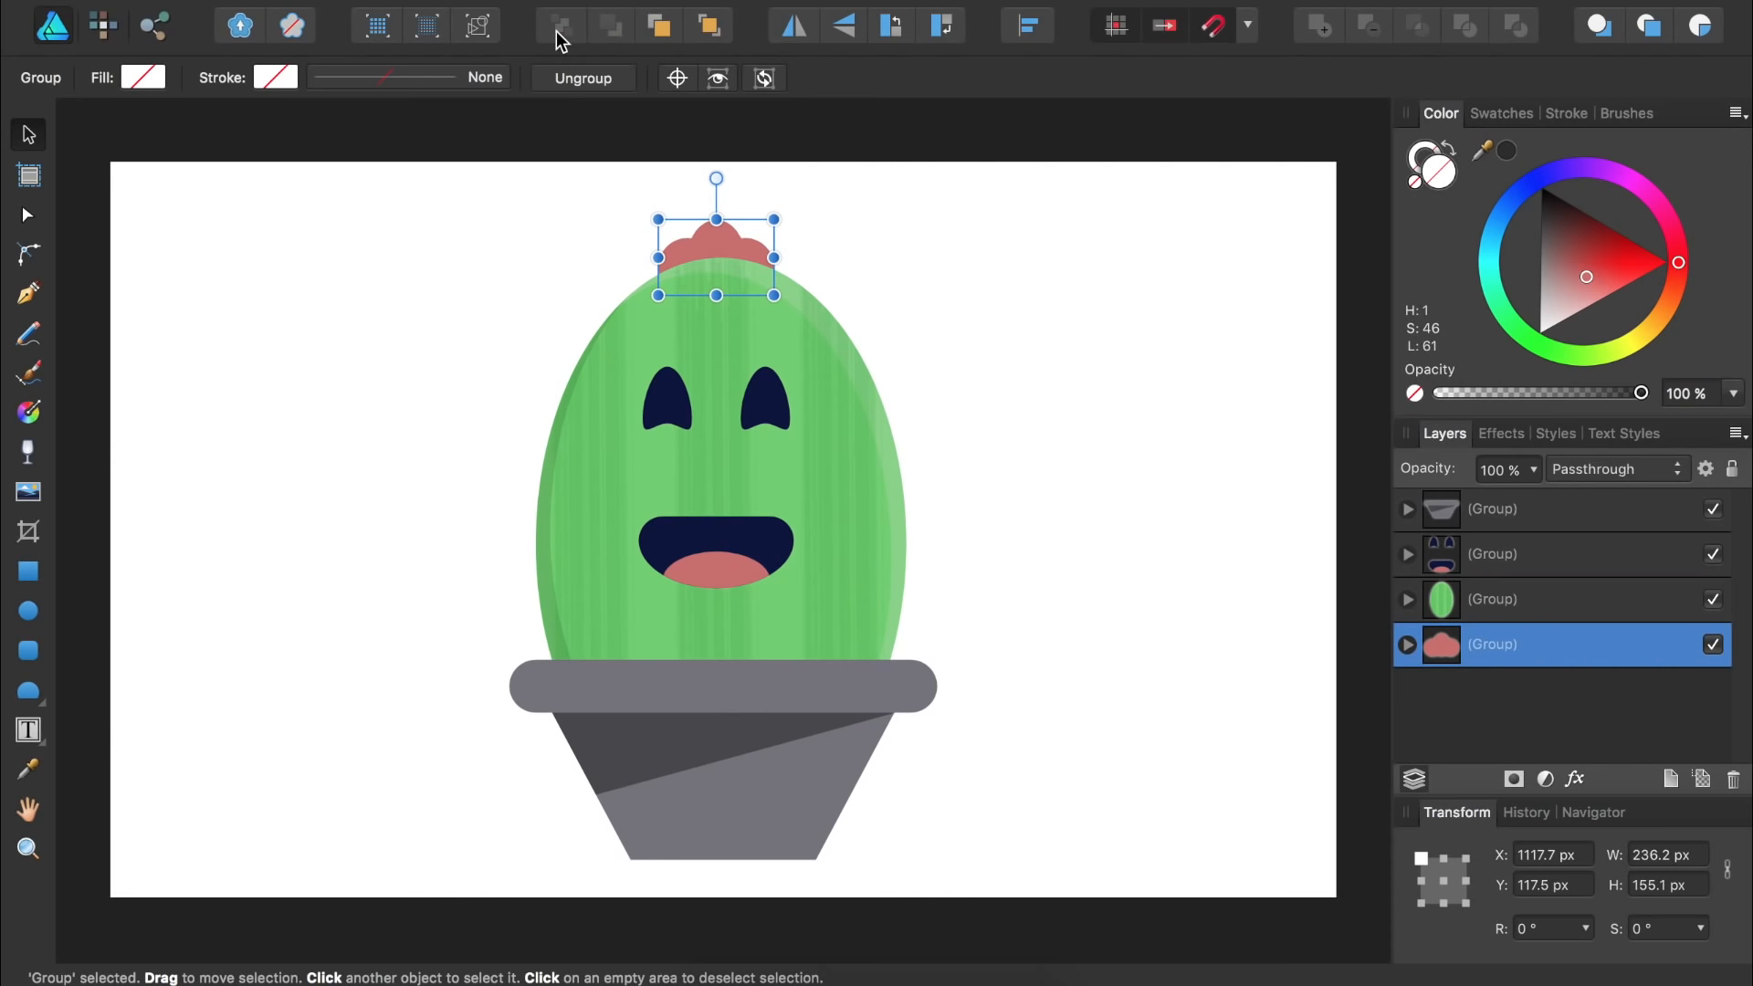
- Duplicate the flower group and enlarge the copy proportionally to about 321 × 211 px
key("super+j")
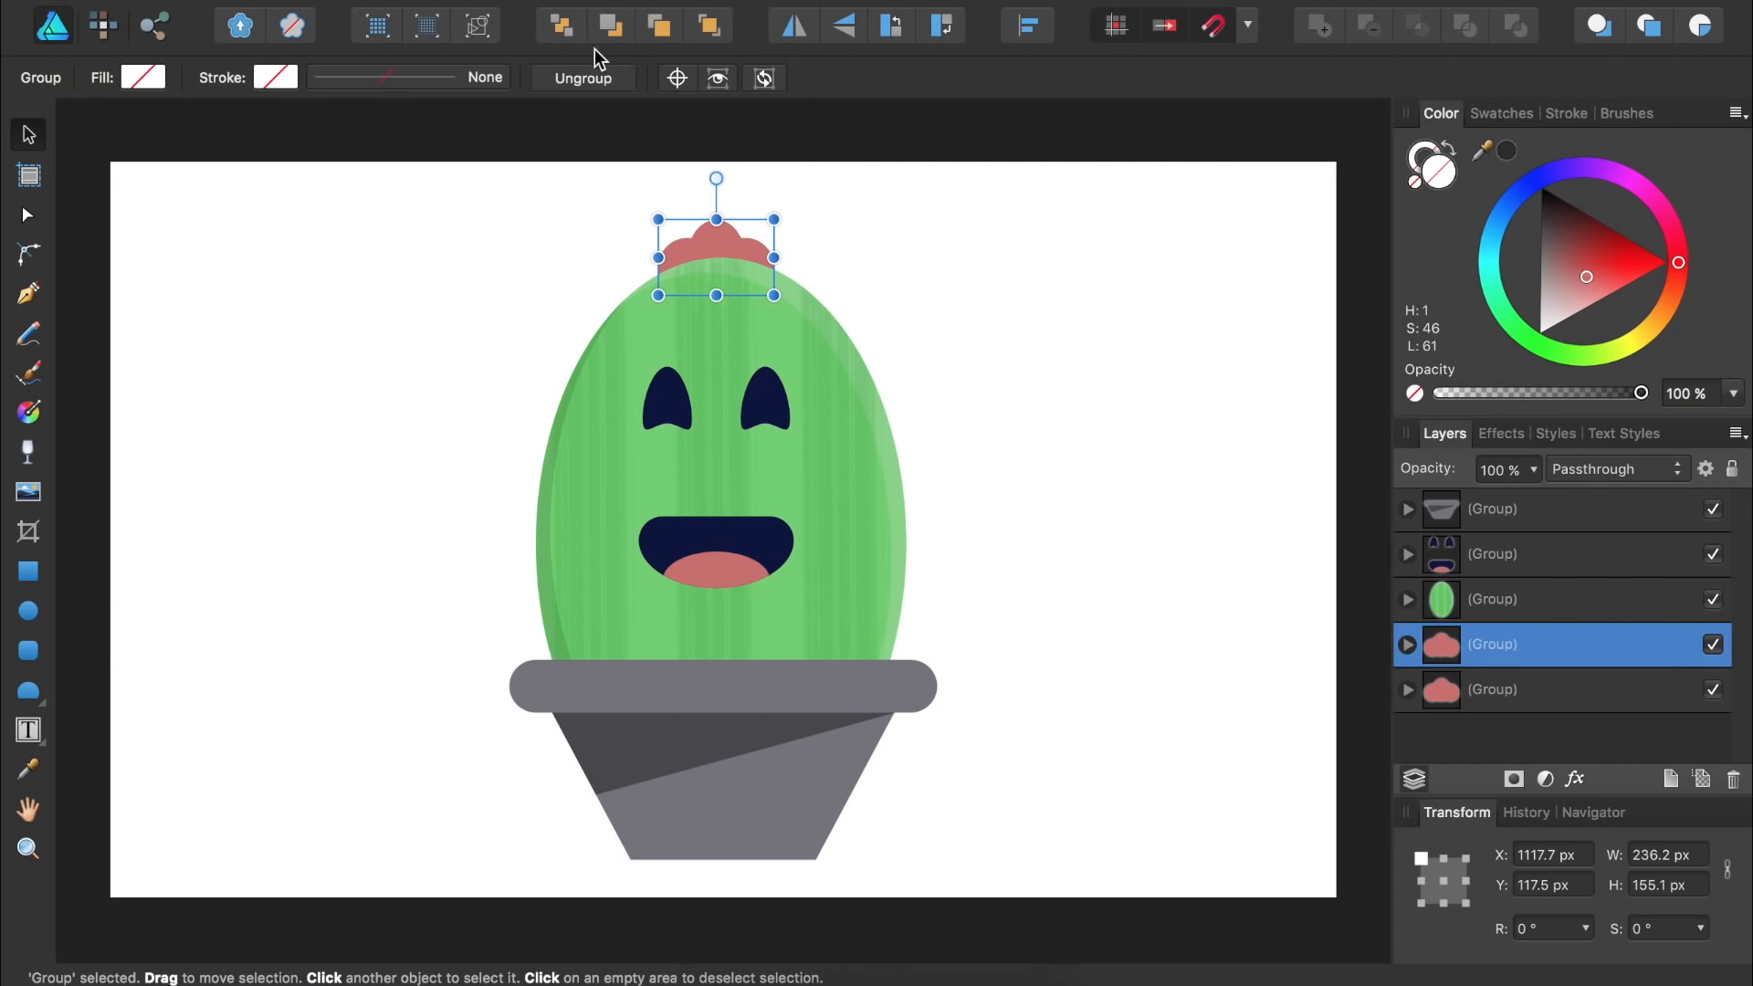
left_click_drag(774, 219, 817, 190)
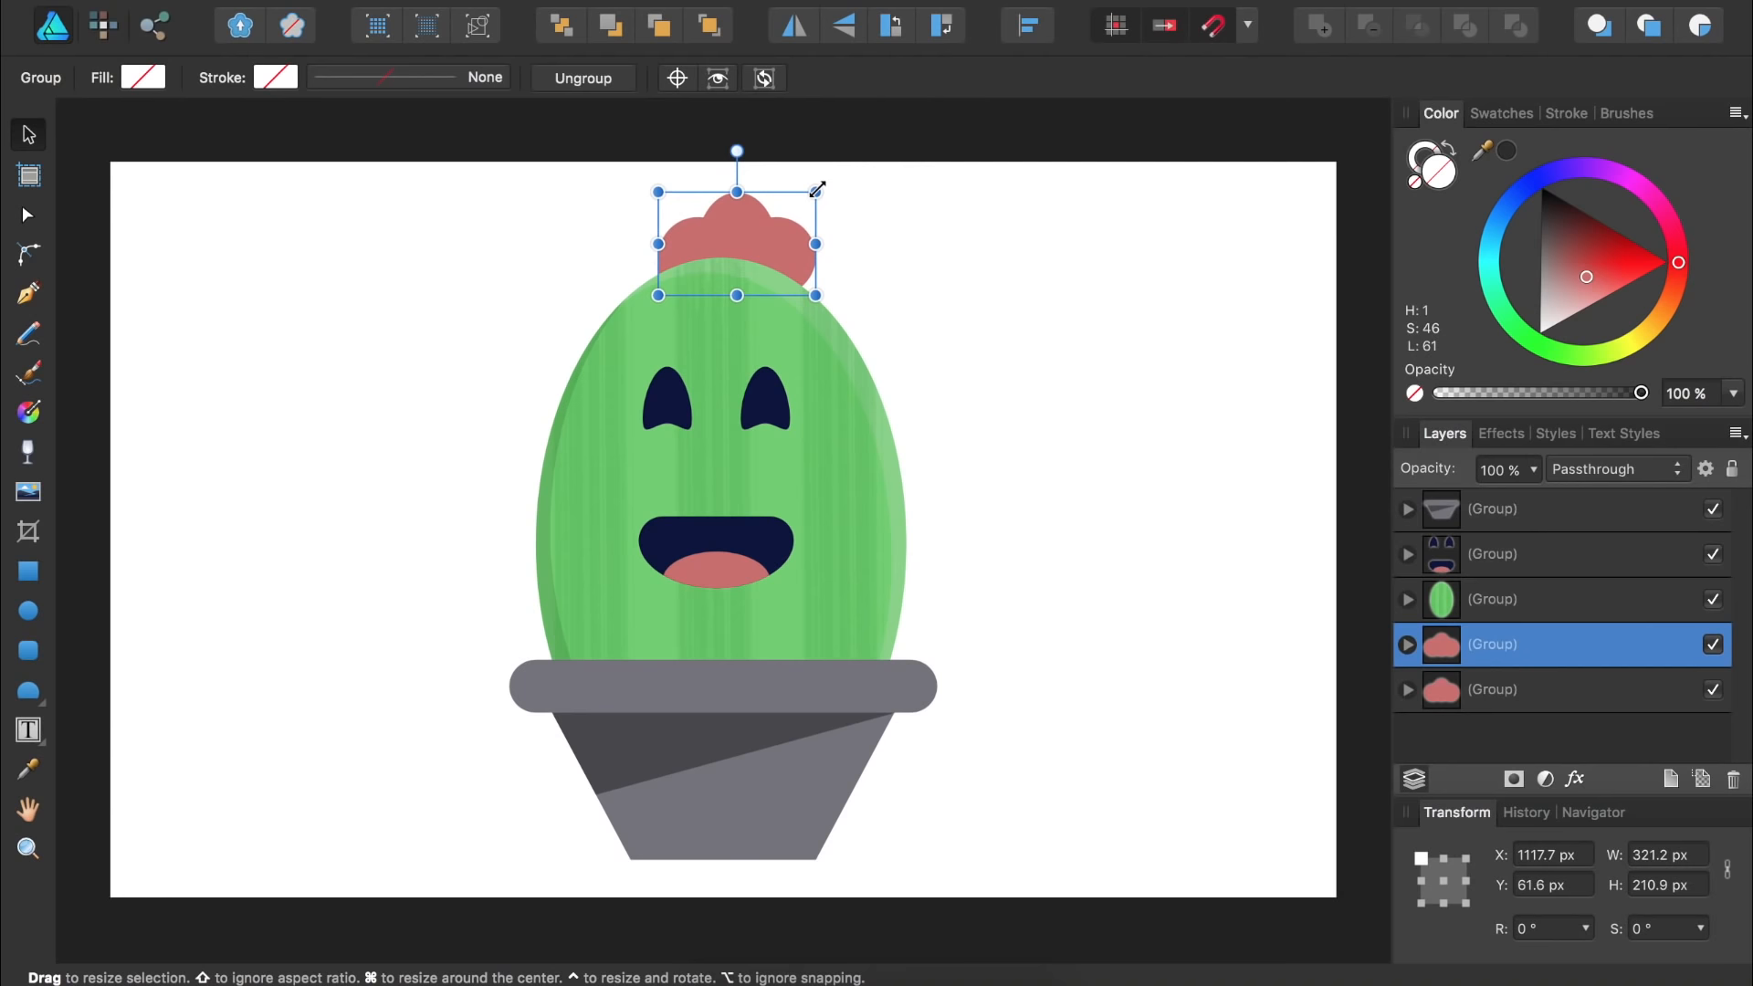
- Recolour the enlarged flower copy pink (H 305, S 79, L 73) and centre it behind the salmon flower
left_click(1634, 187)
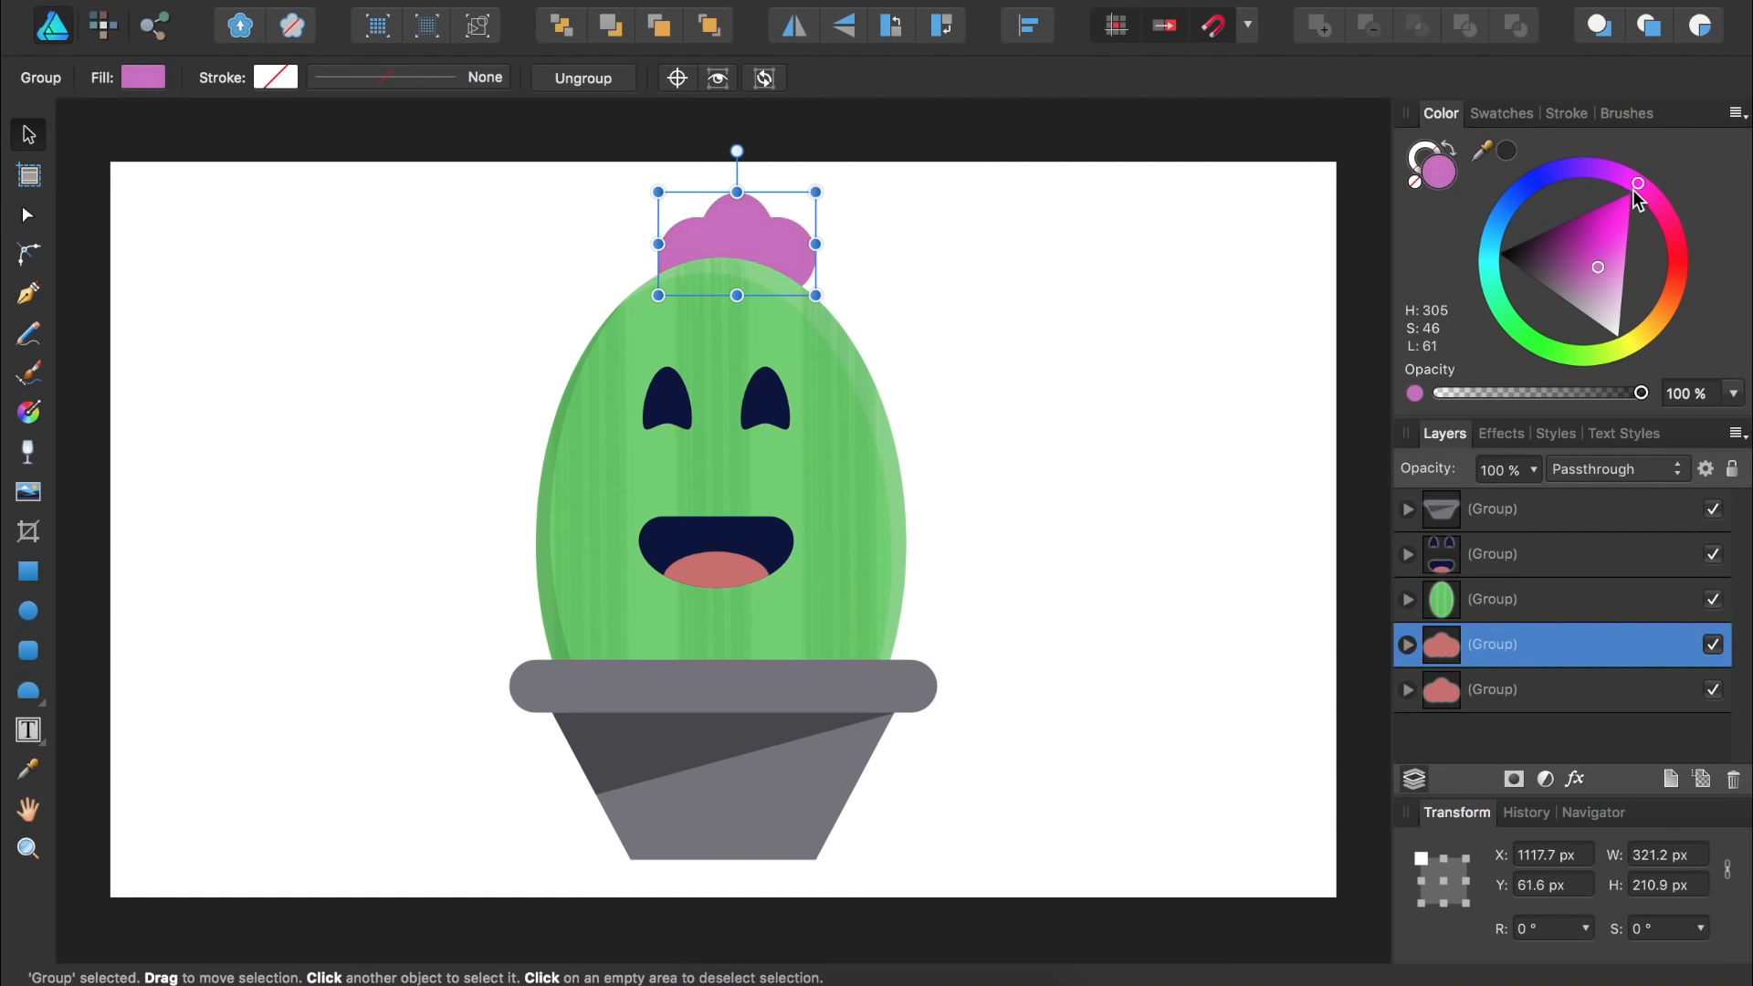
left_click(1617, 270)
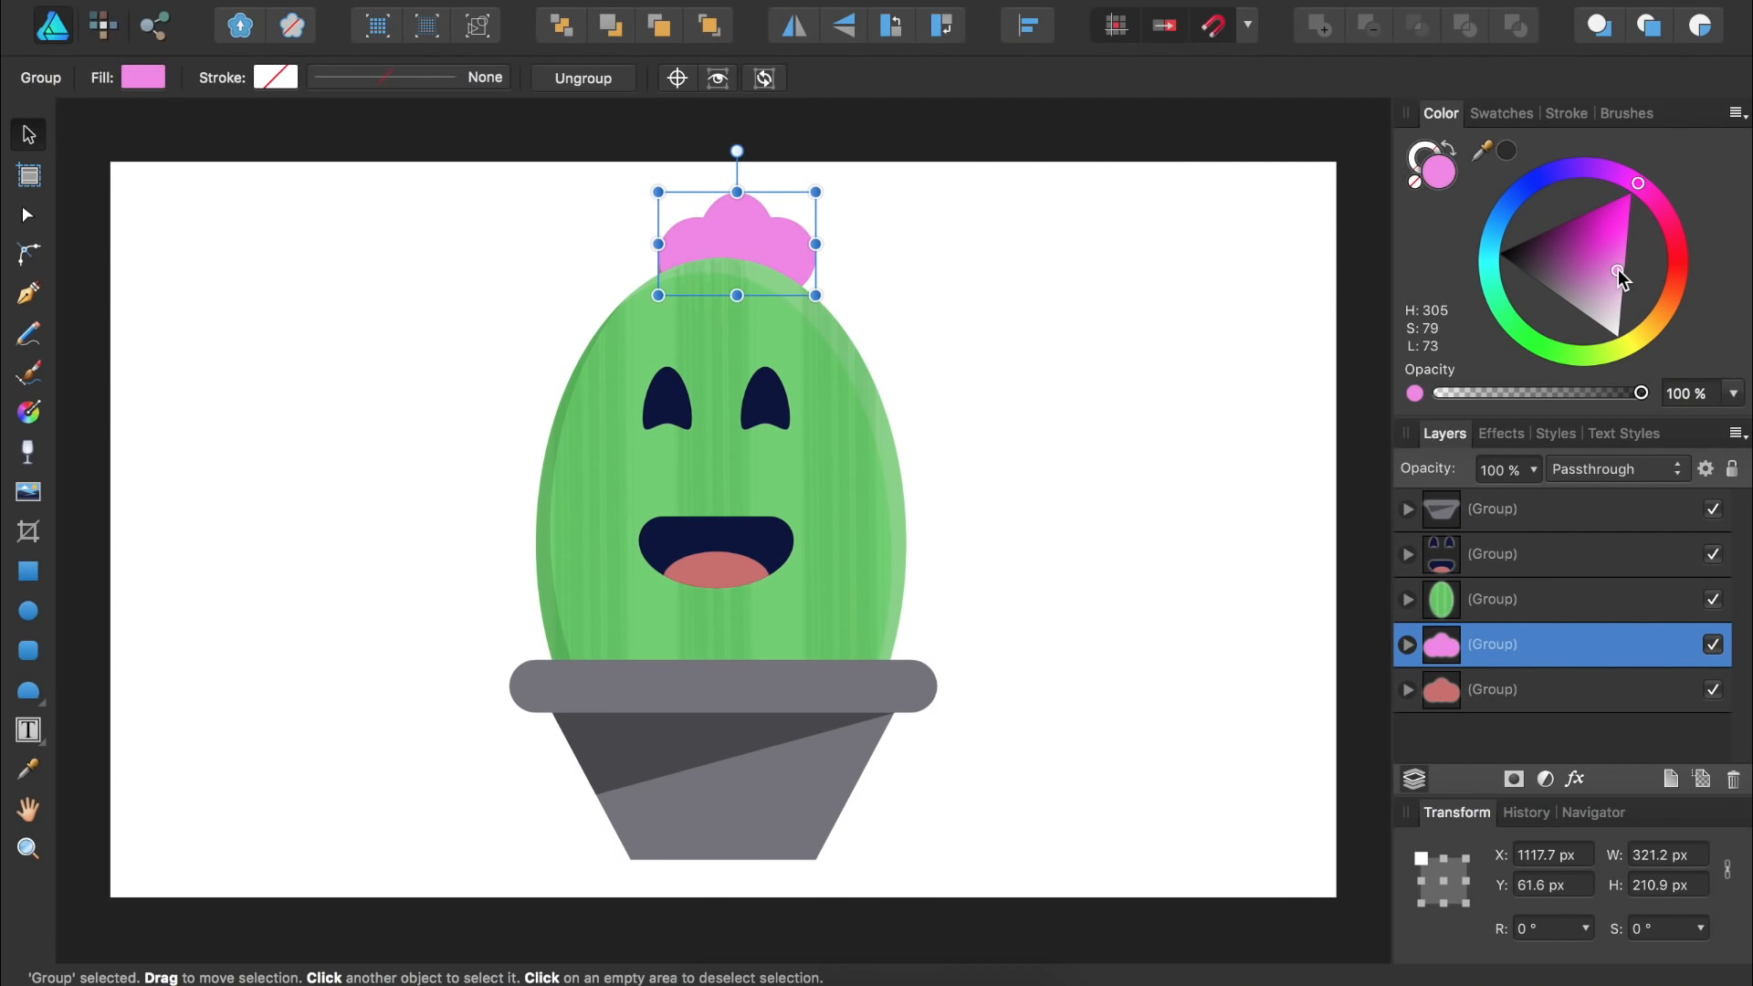
left_click(559, 27)
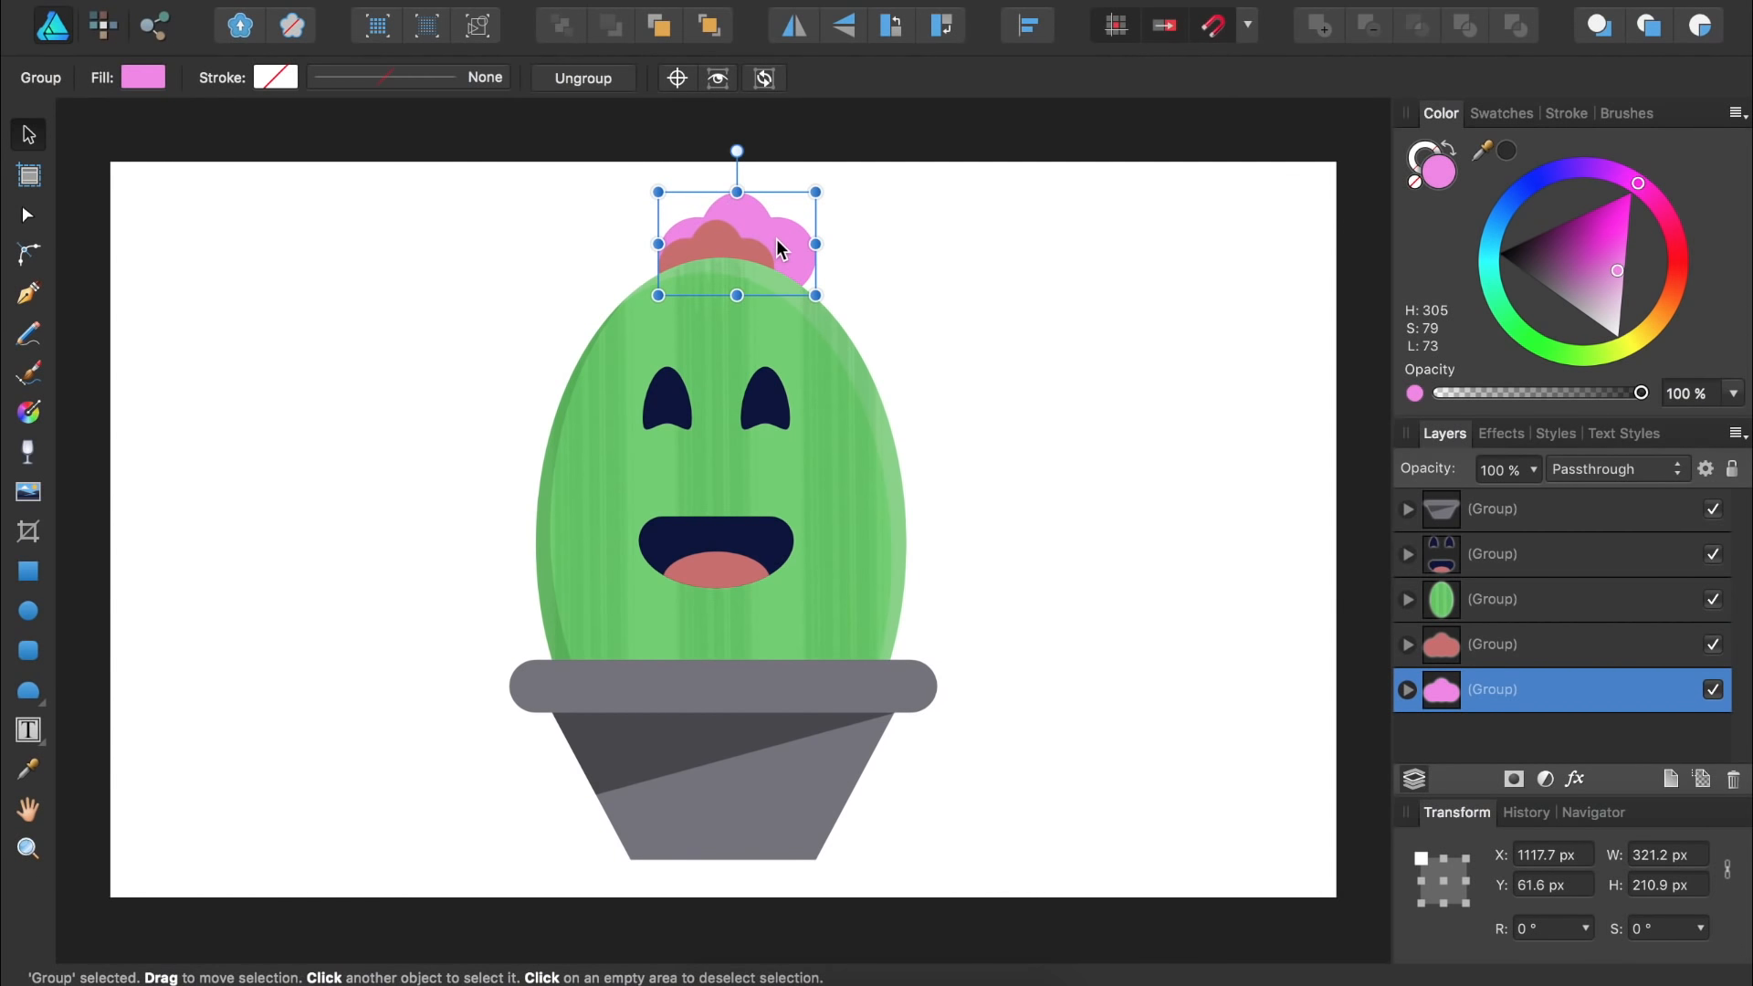
left_click_drag(777, 240, 756, 237)
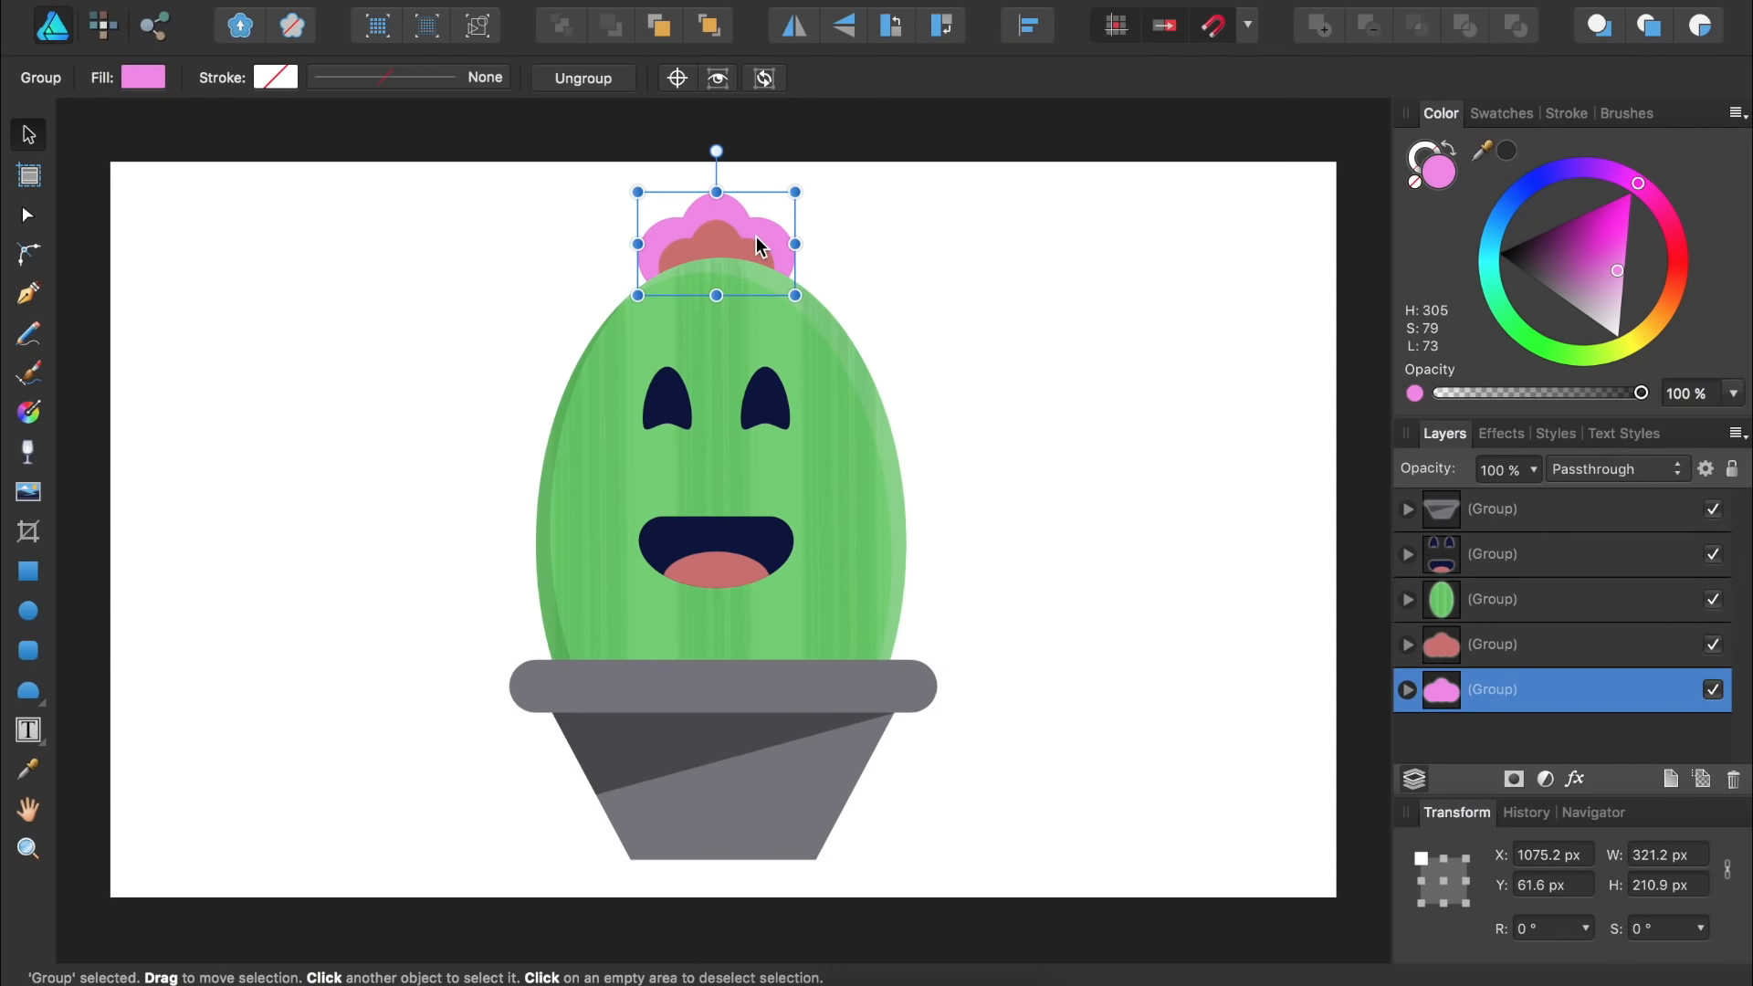
- Shift the pink flower's hue to 317 and group it with the salmon flower
left_click_drag(1638, 182, 1656, 194)
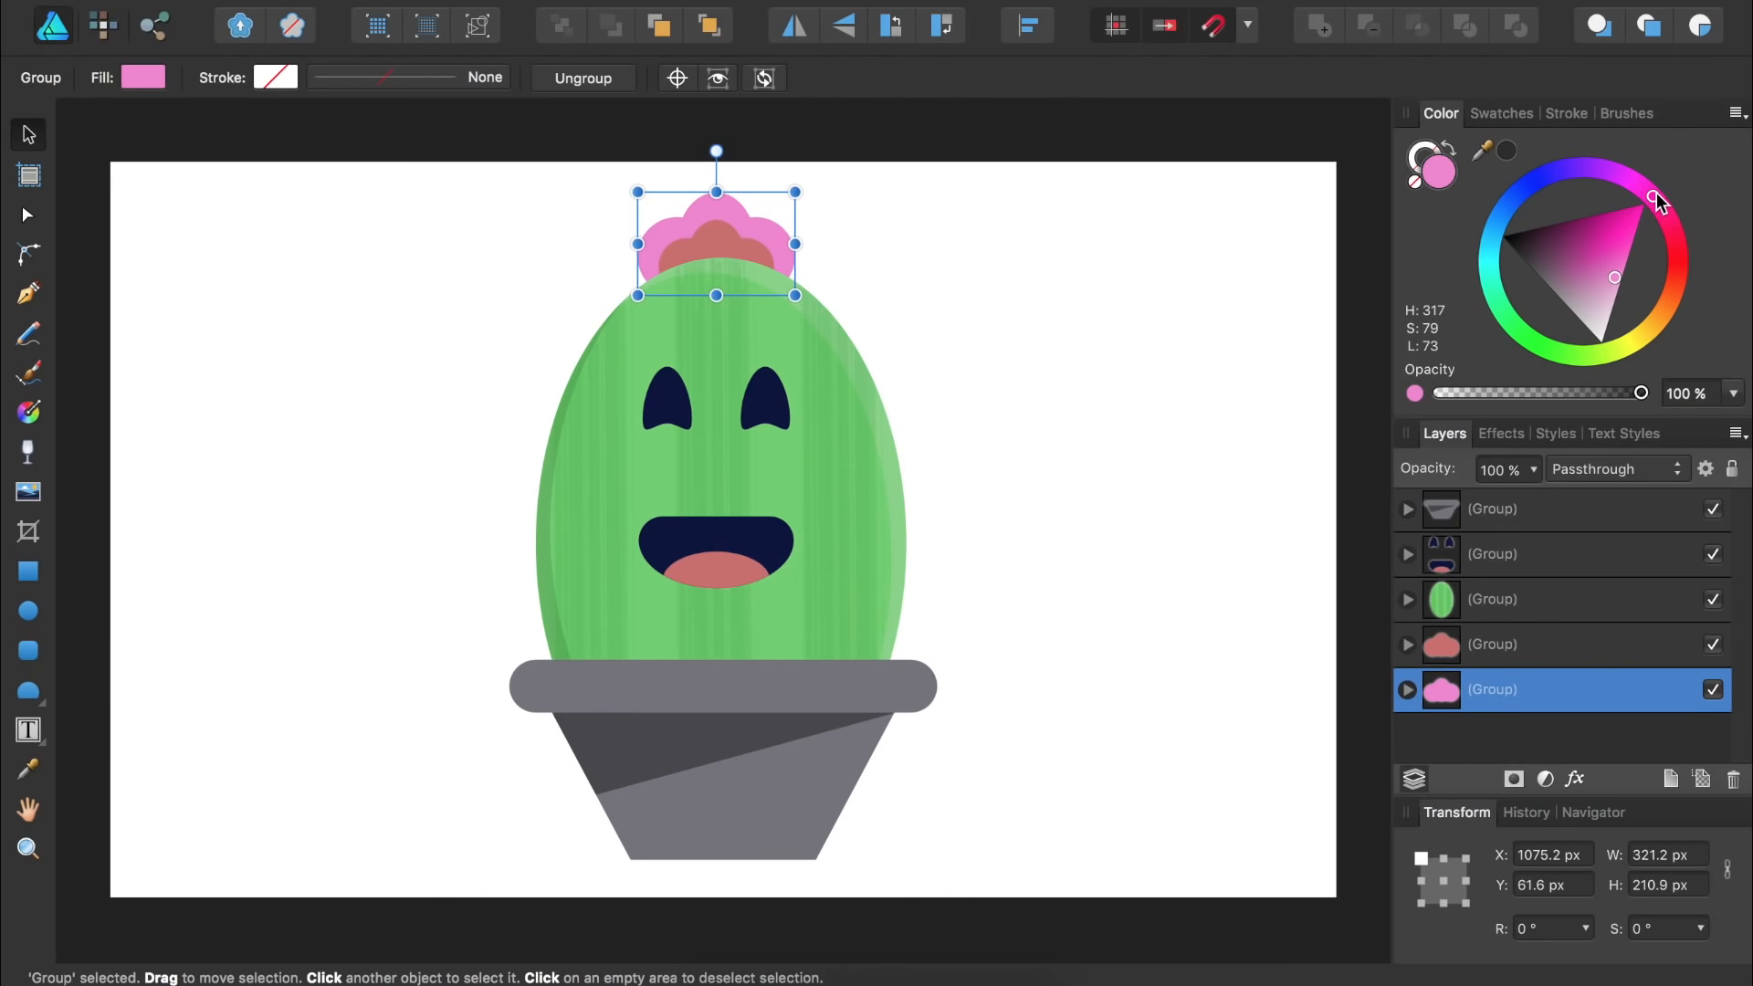
left_click(1519, 643, "shift")
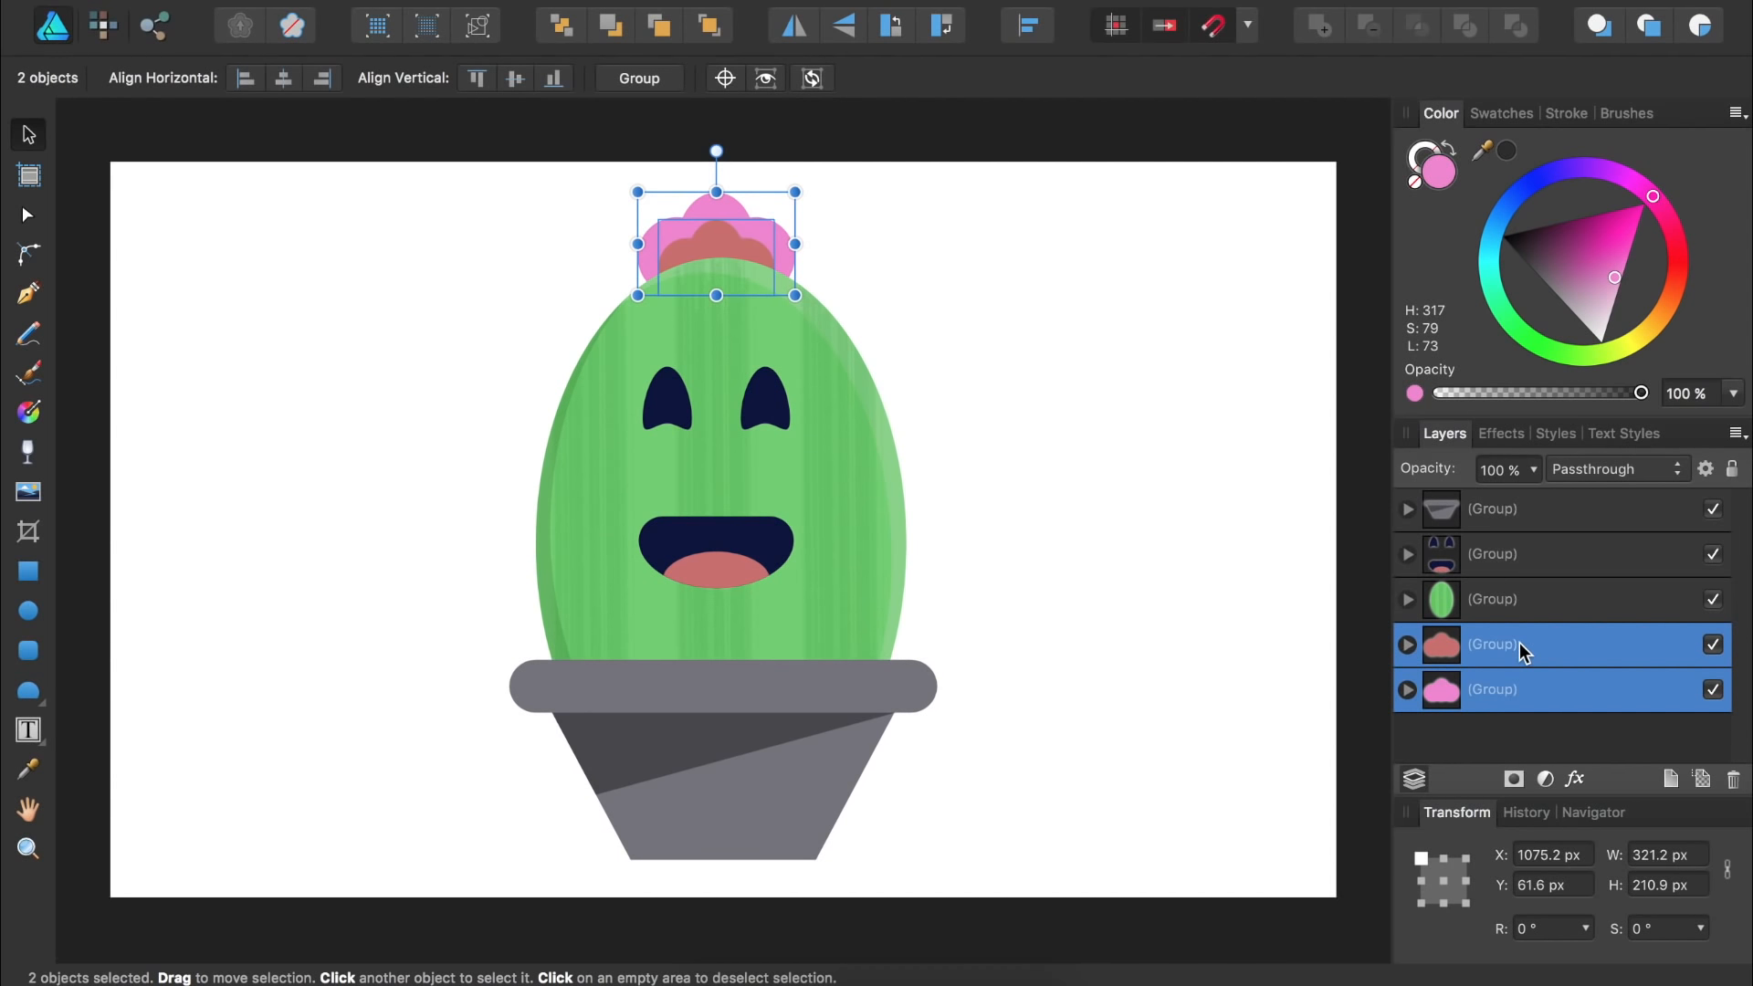
key("super+g")
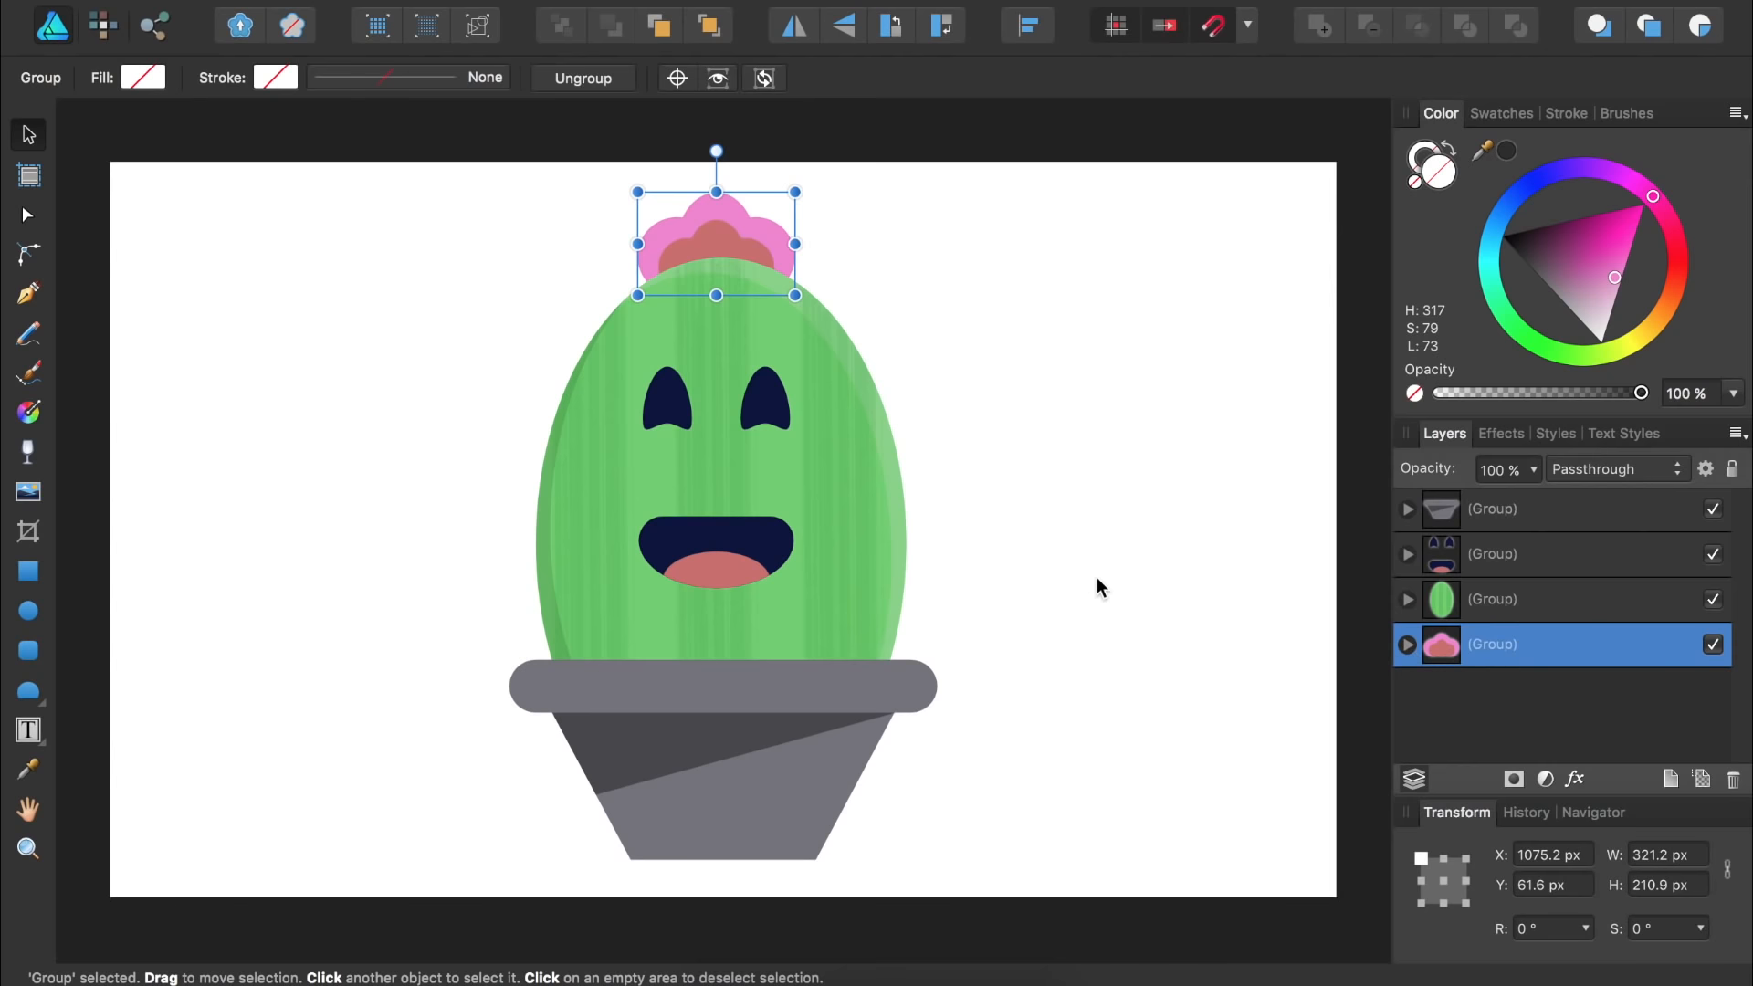
- Draw a 35 × 112 px rounded rectangle beside the cactus with 50% corners, filled with the body's light green highlight colour
scroll(812, 358, "up", 10)
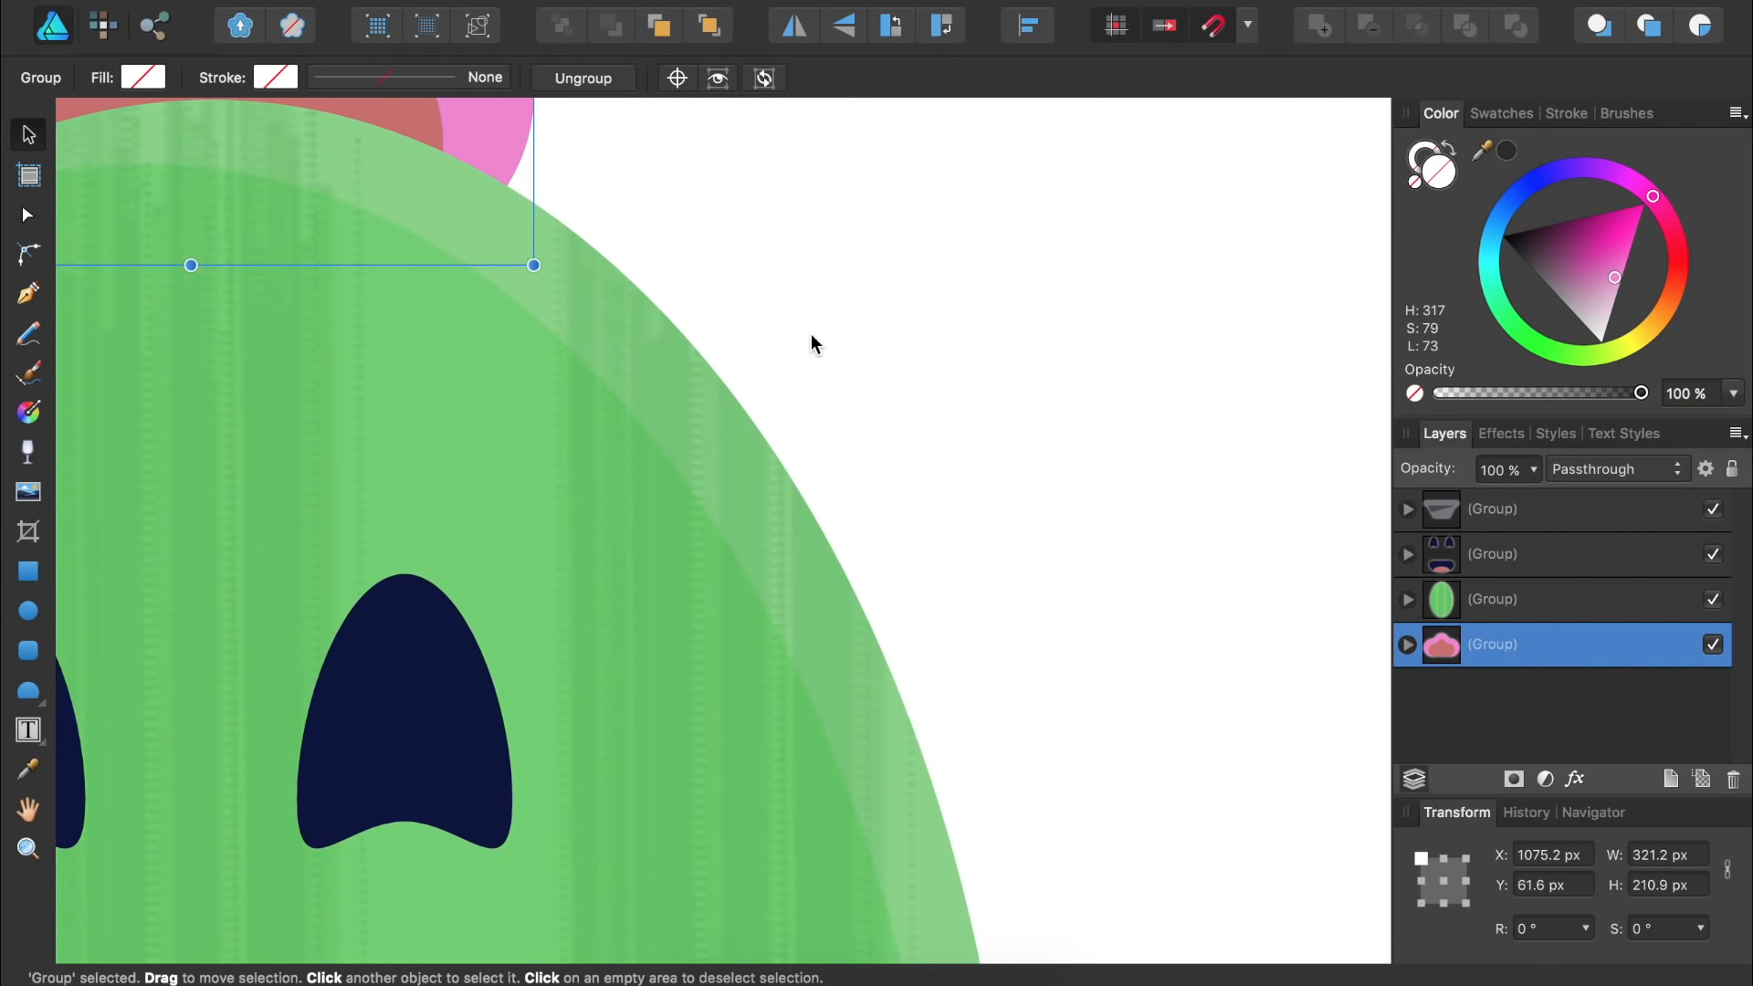
left_click(28, 650)
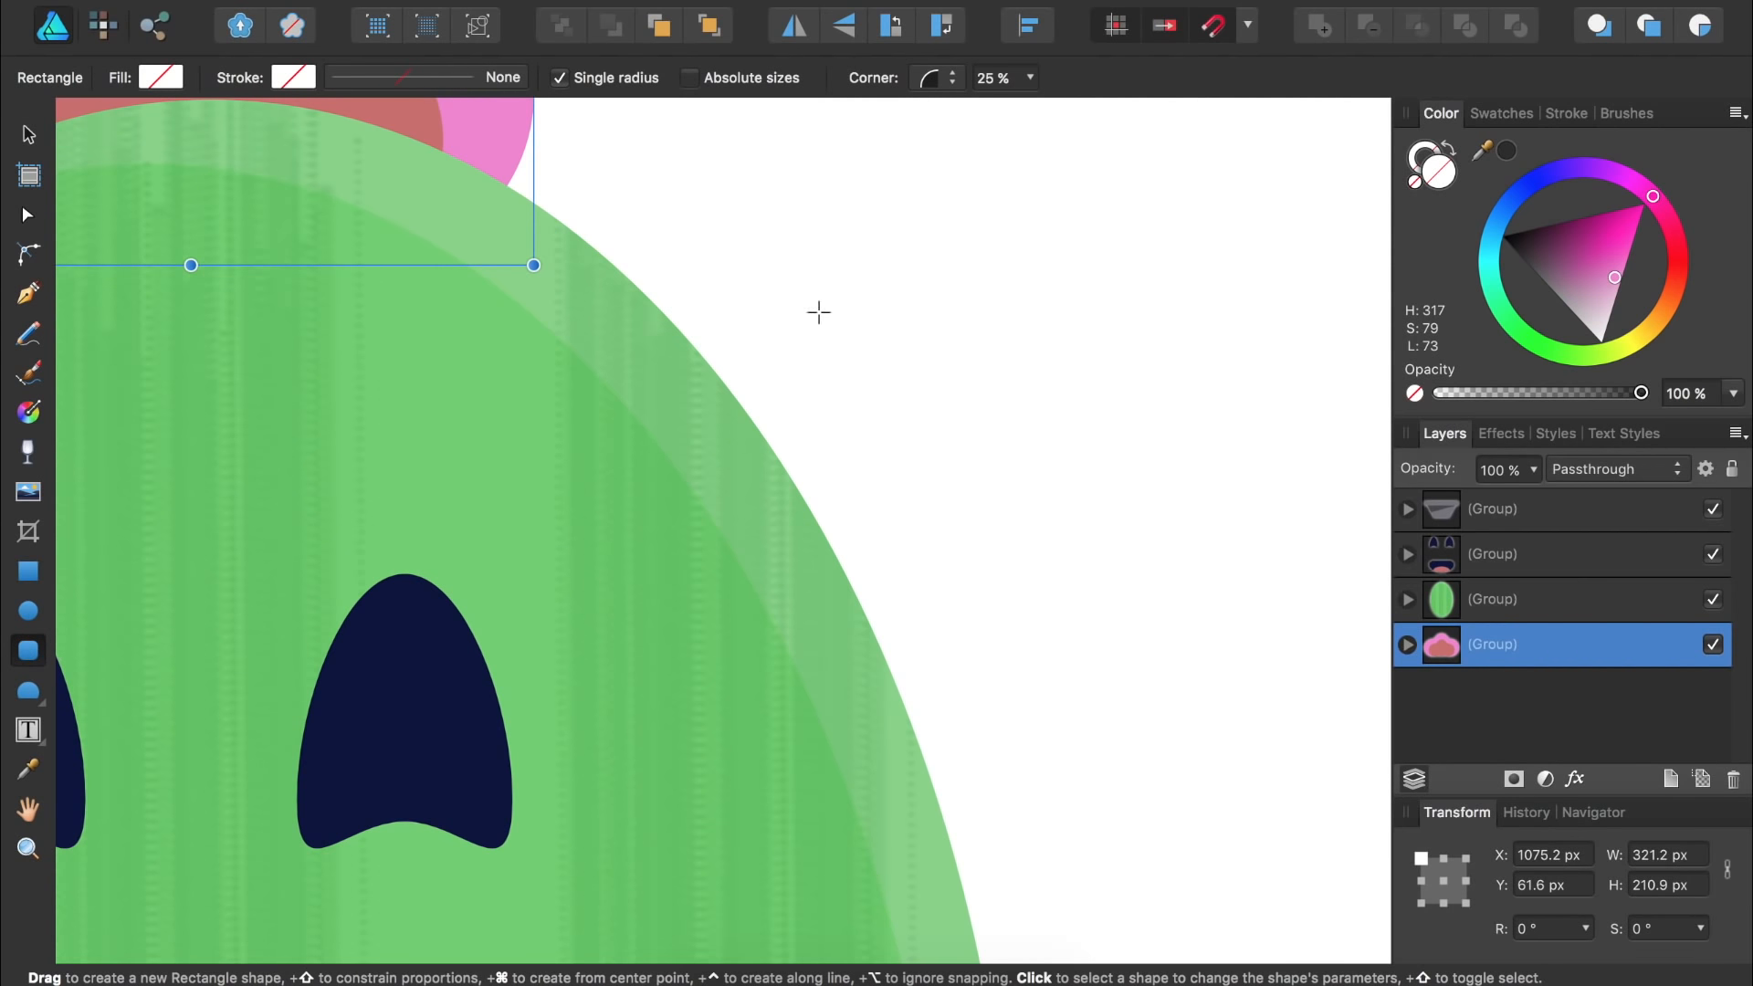
left_click_drag(857, 202, 929, 440)
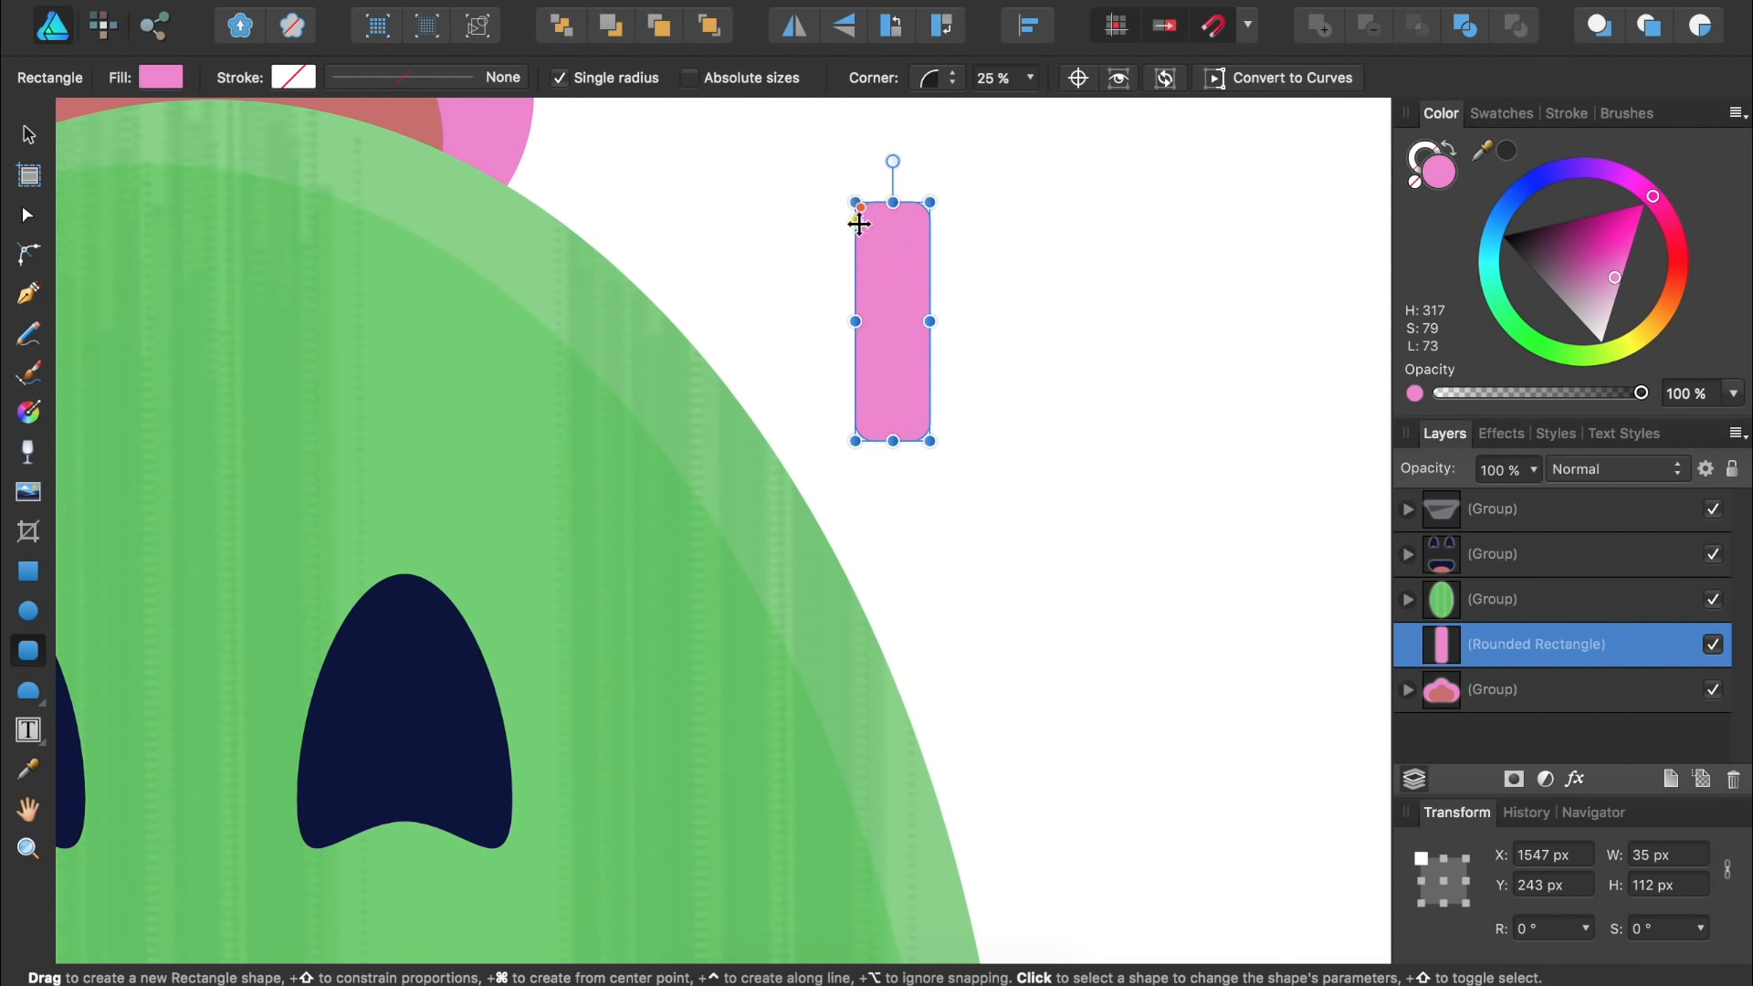
left_click_drag(858, 205, 919, 249)
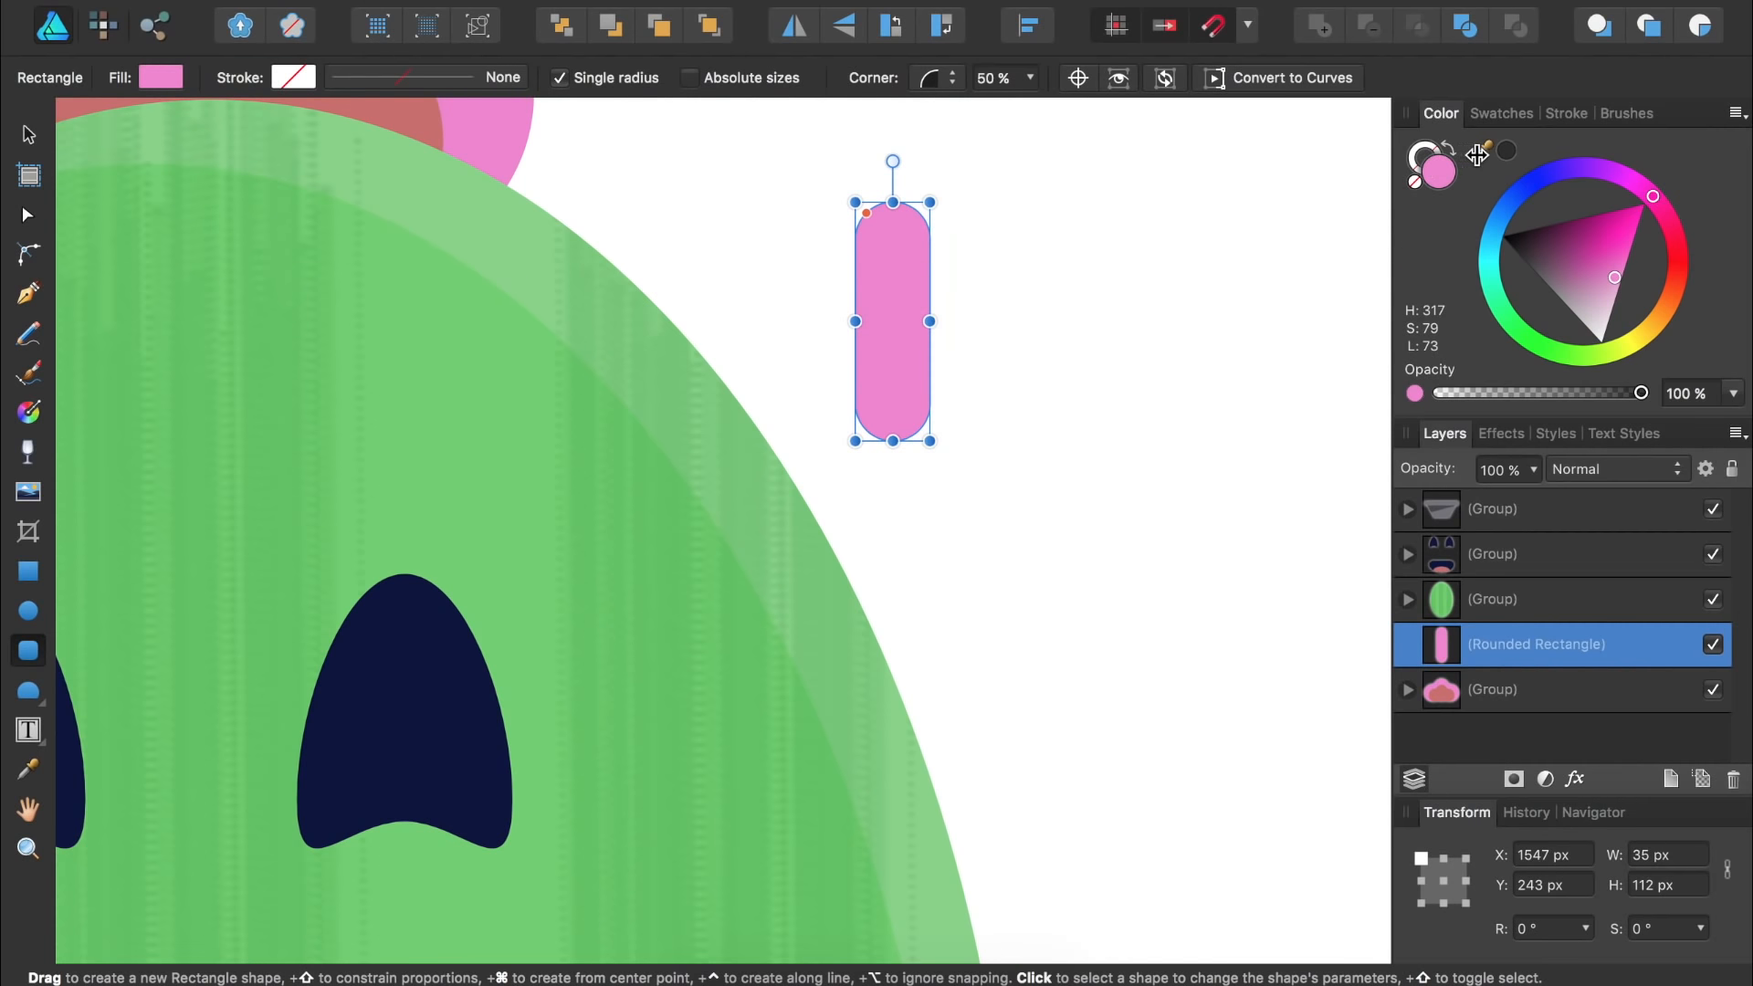
left_click_drag(1477, 155, 493, 241)
left_click(1507, 151)
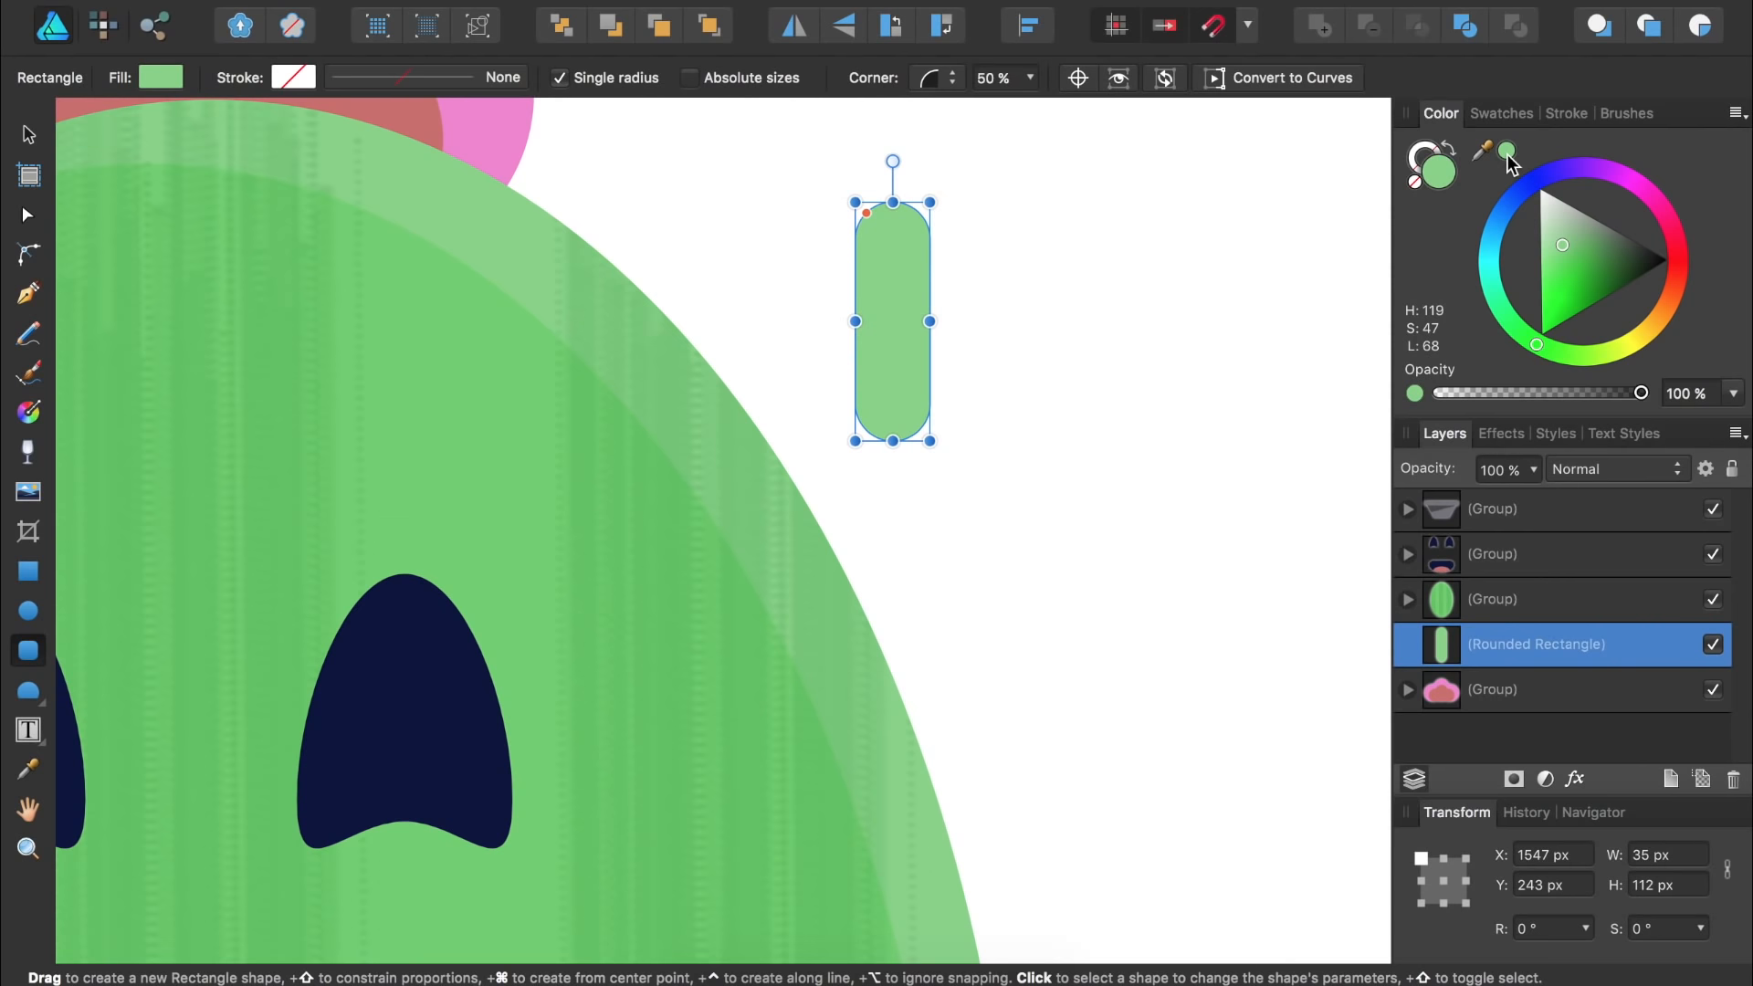
- Shrink the light green rounded rectangle to 24 × 80 px as a cactus spine
key("v")
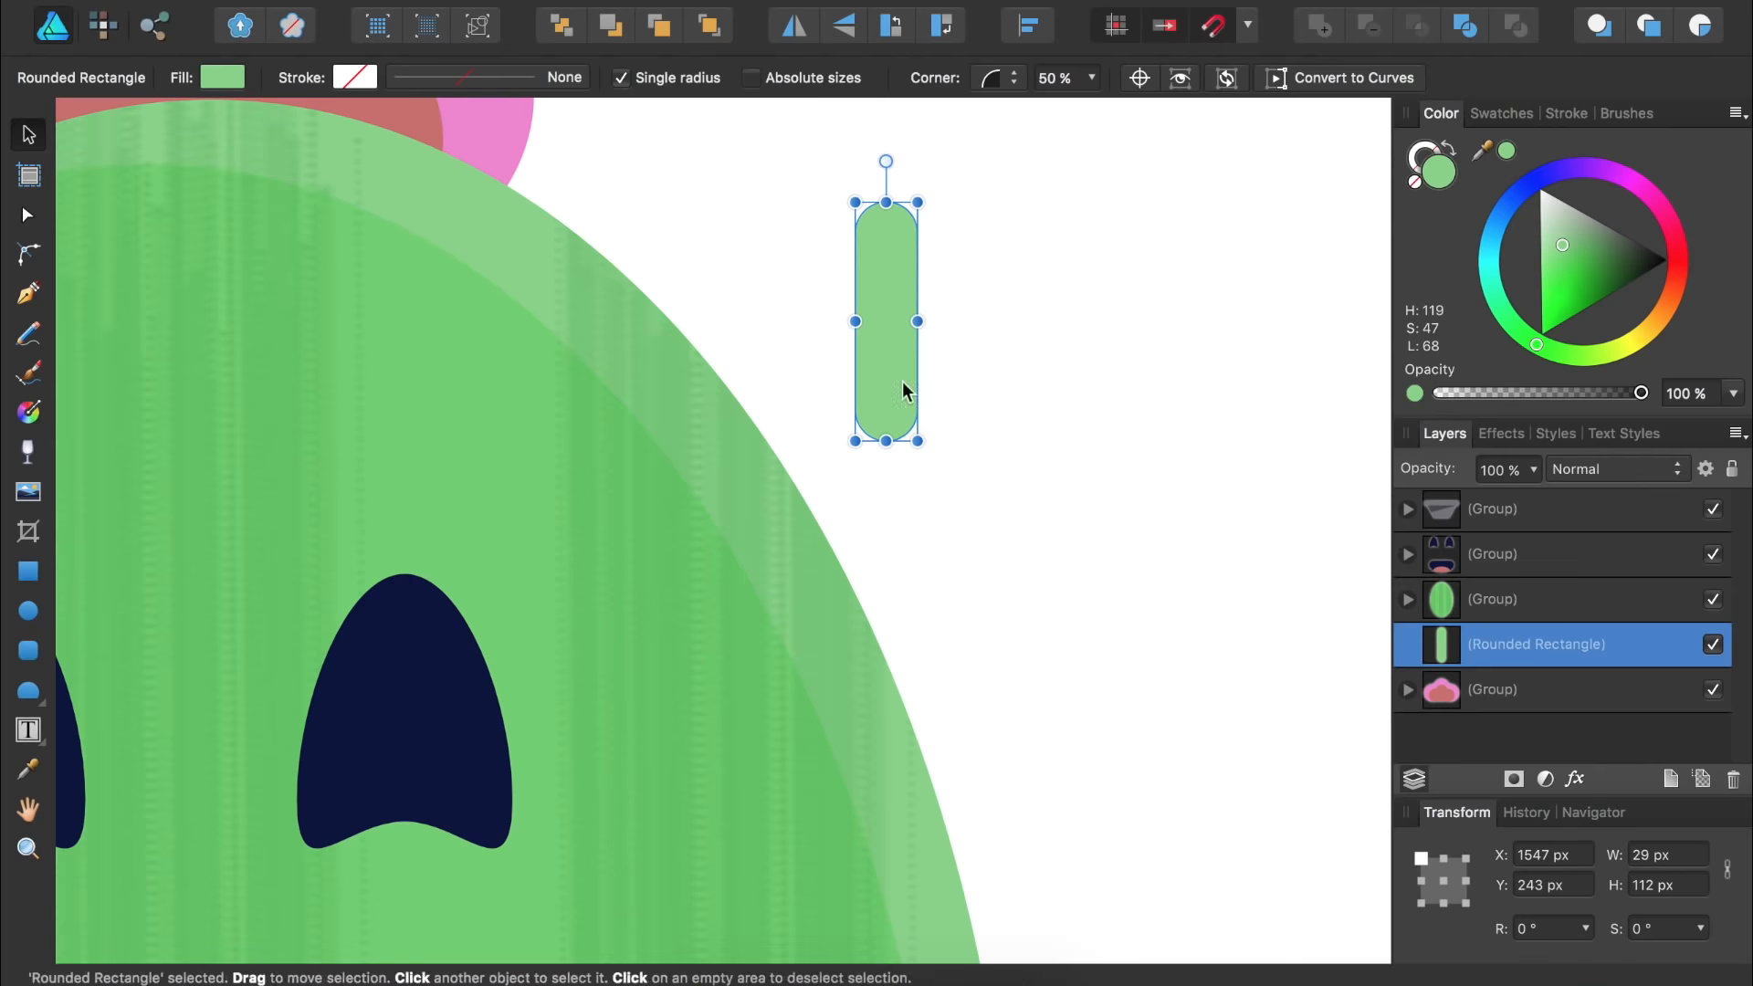
left_click_drag(893, 441, 890, 373)
left_click_drag(929, 294, 906, 296)
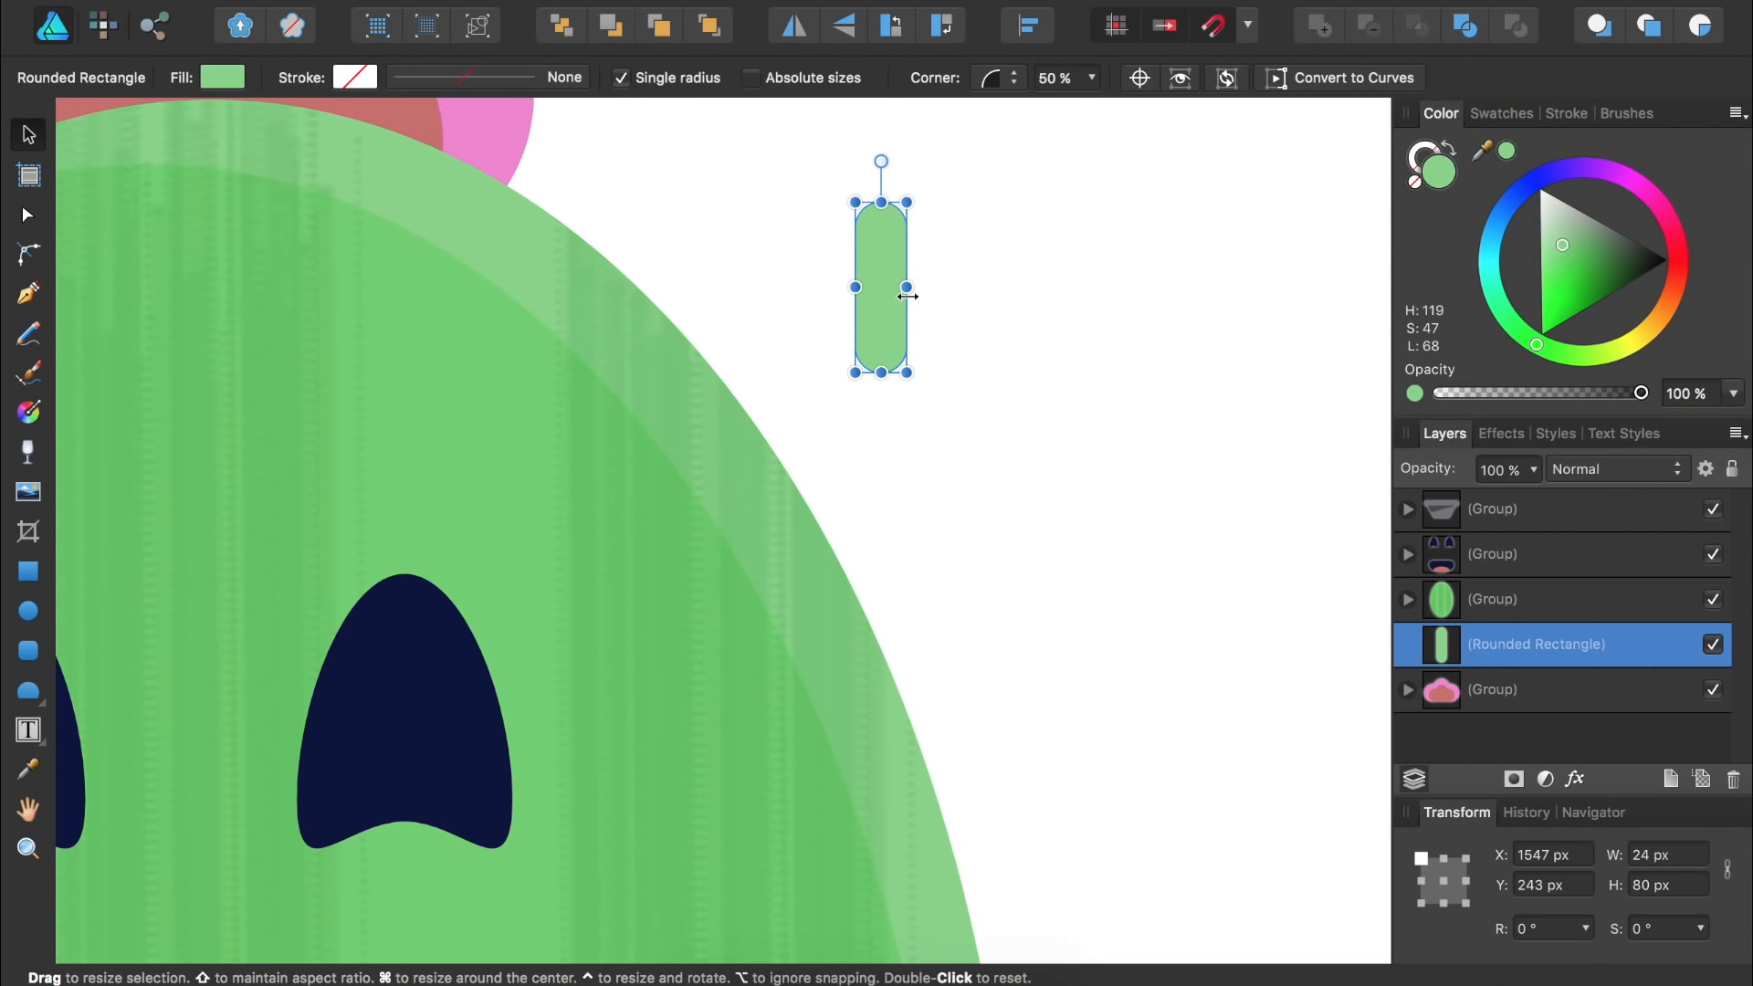
- Rotate the spine to about -45° and place it behind the cactus's upper-right edge beside the flower
left_click_drag(881, 160, 957, 212)
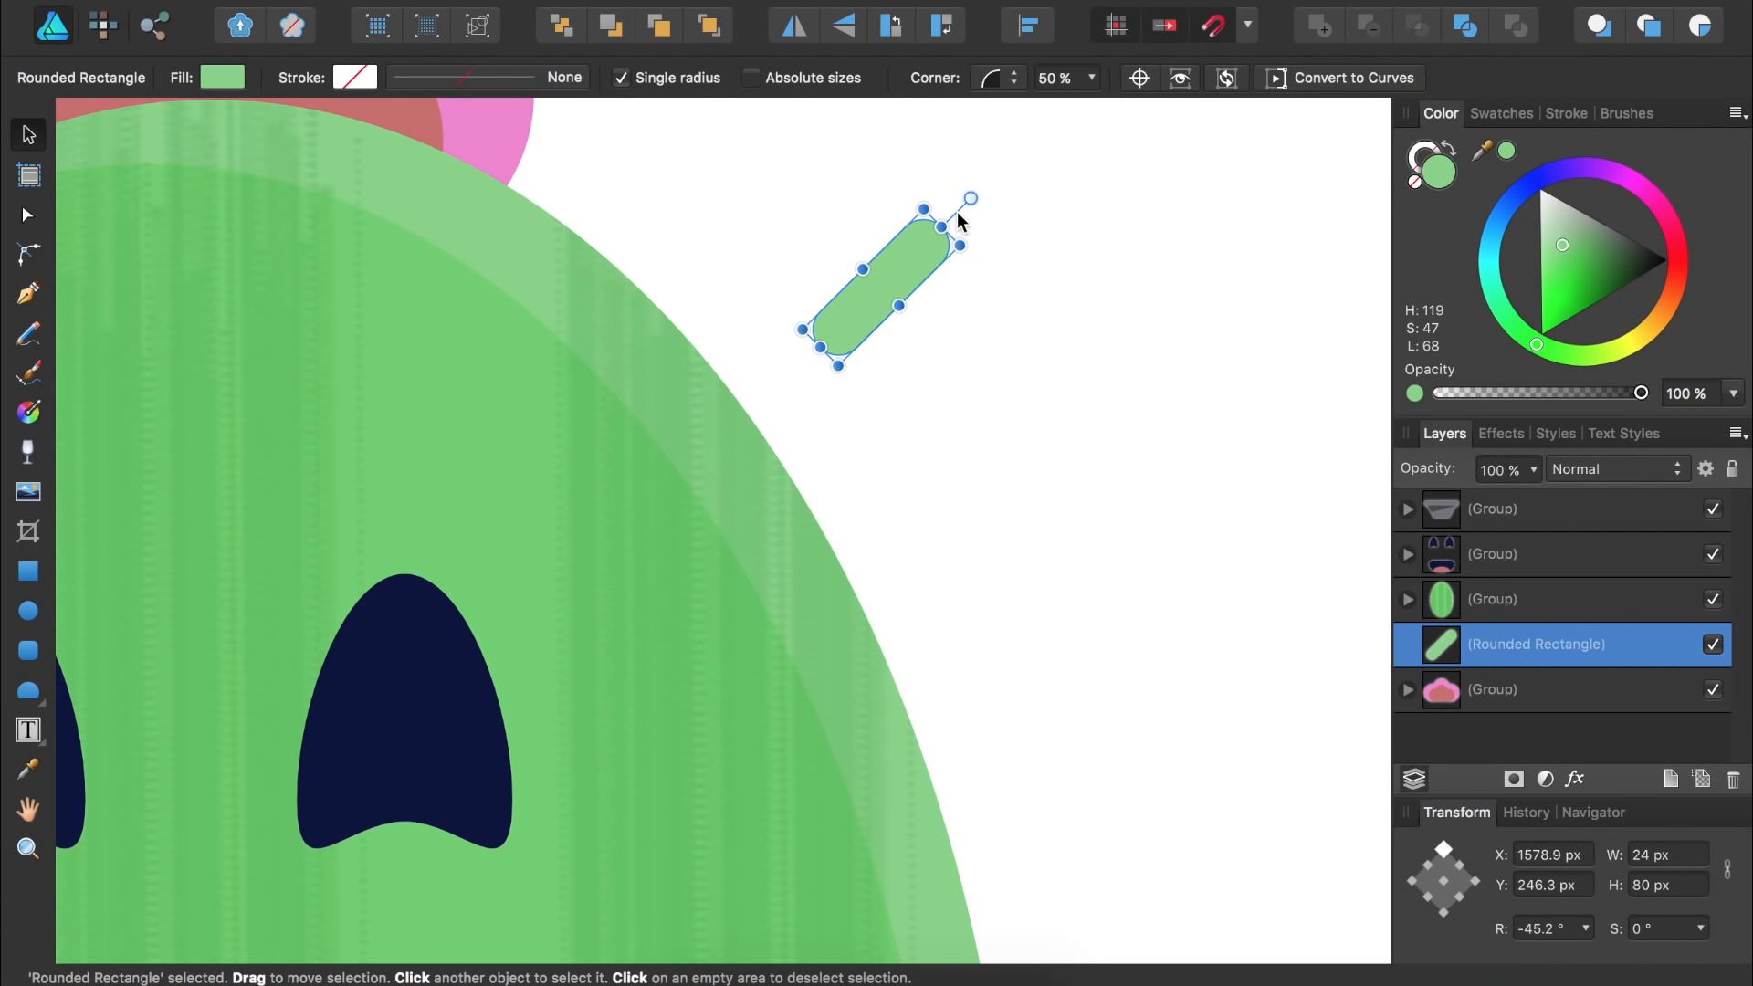
left_click_drag(904, 275, 589, 195)
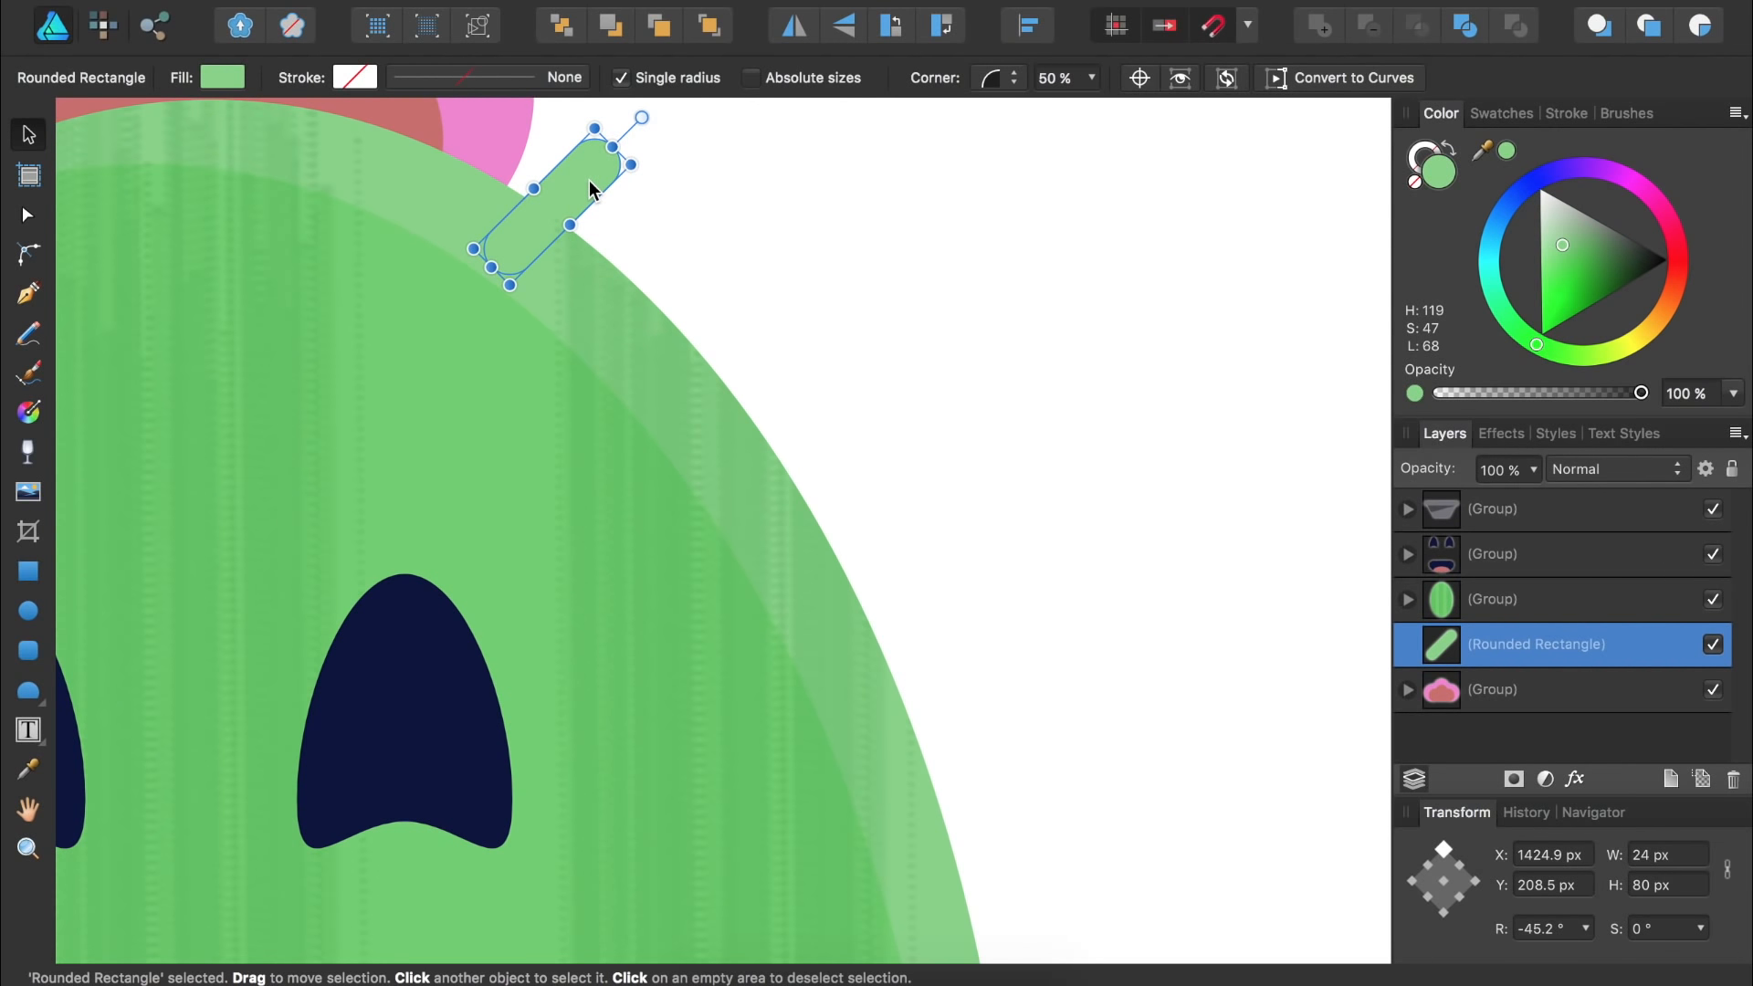
left_click(560, 25)
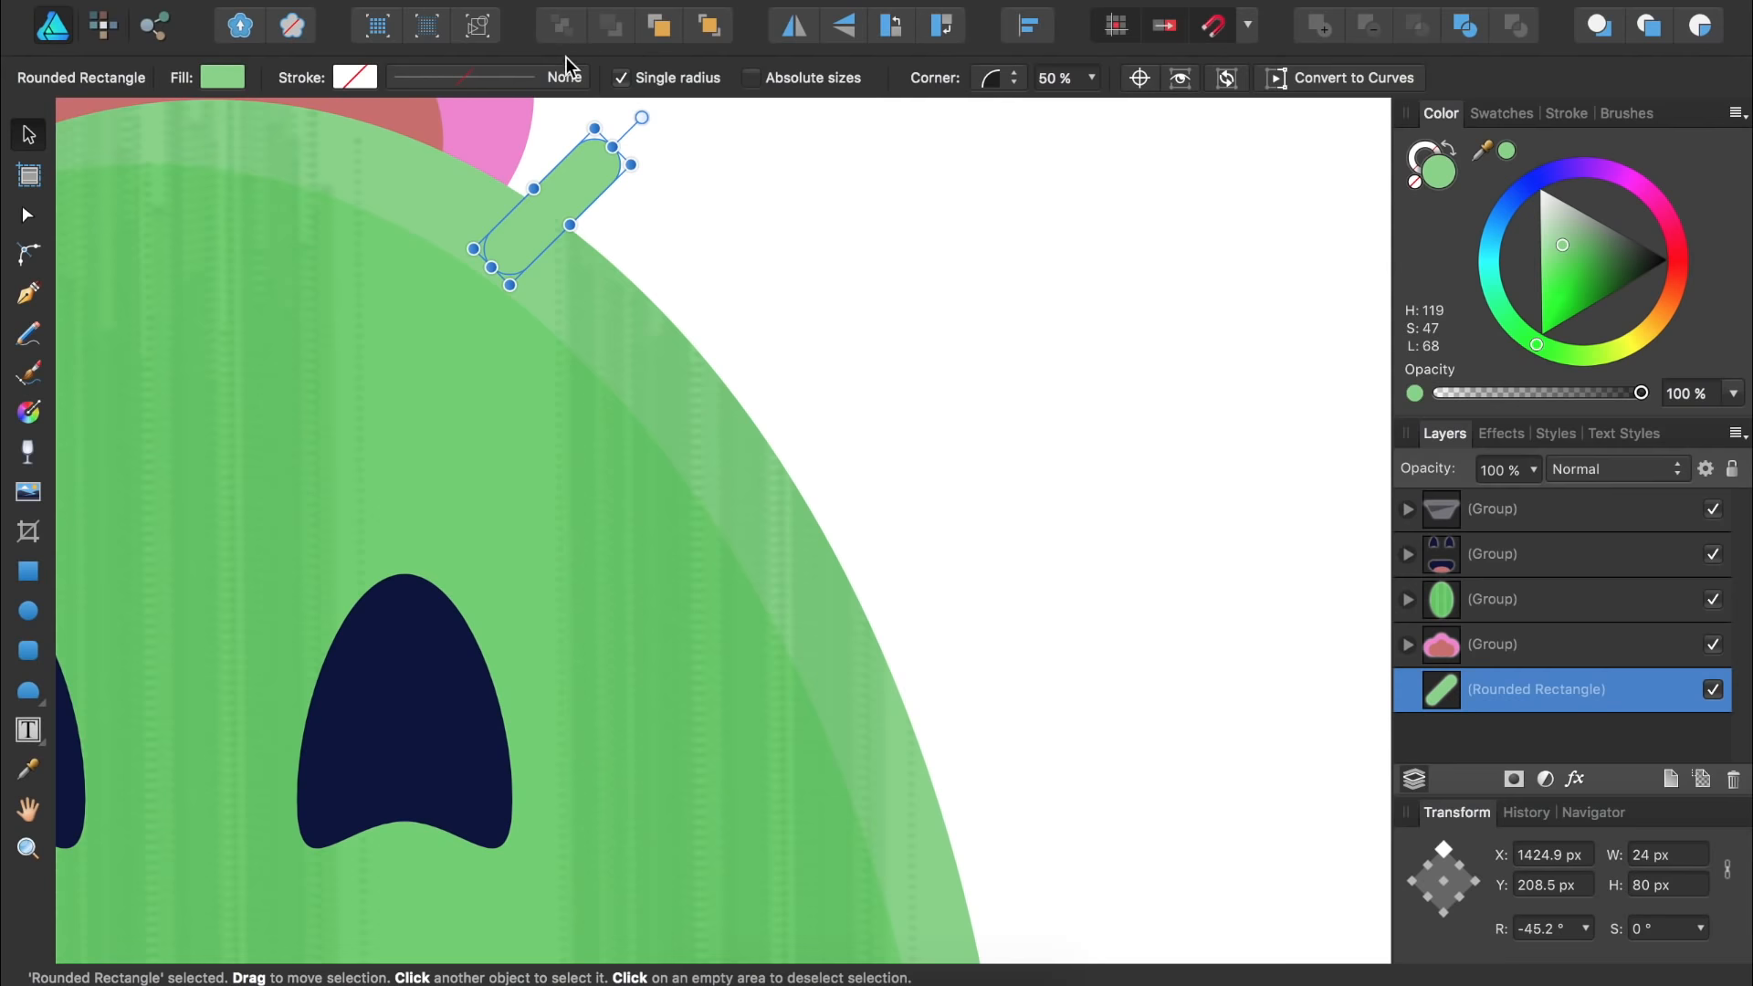
- Place two spine copies further down the cactus's upper-right edge, rotated to about -55° and -44°
left_click_drag(584, 191, 715, 301)
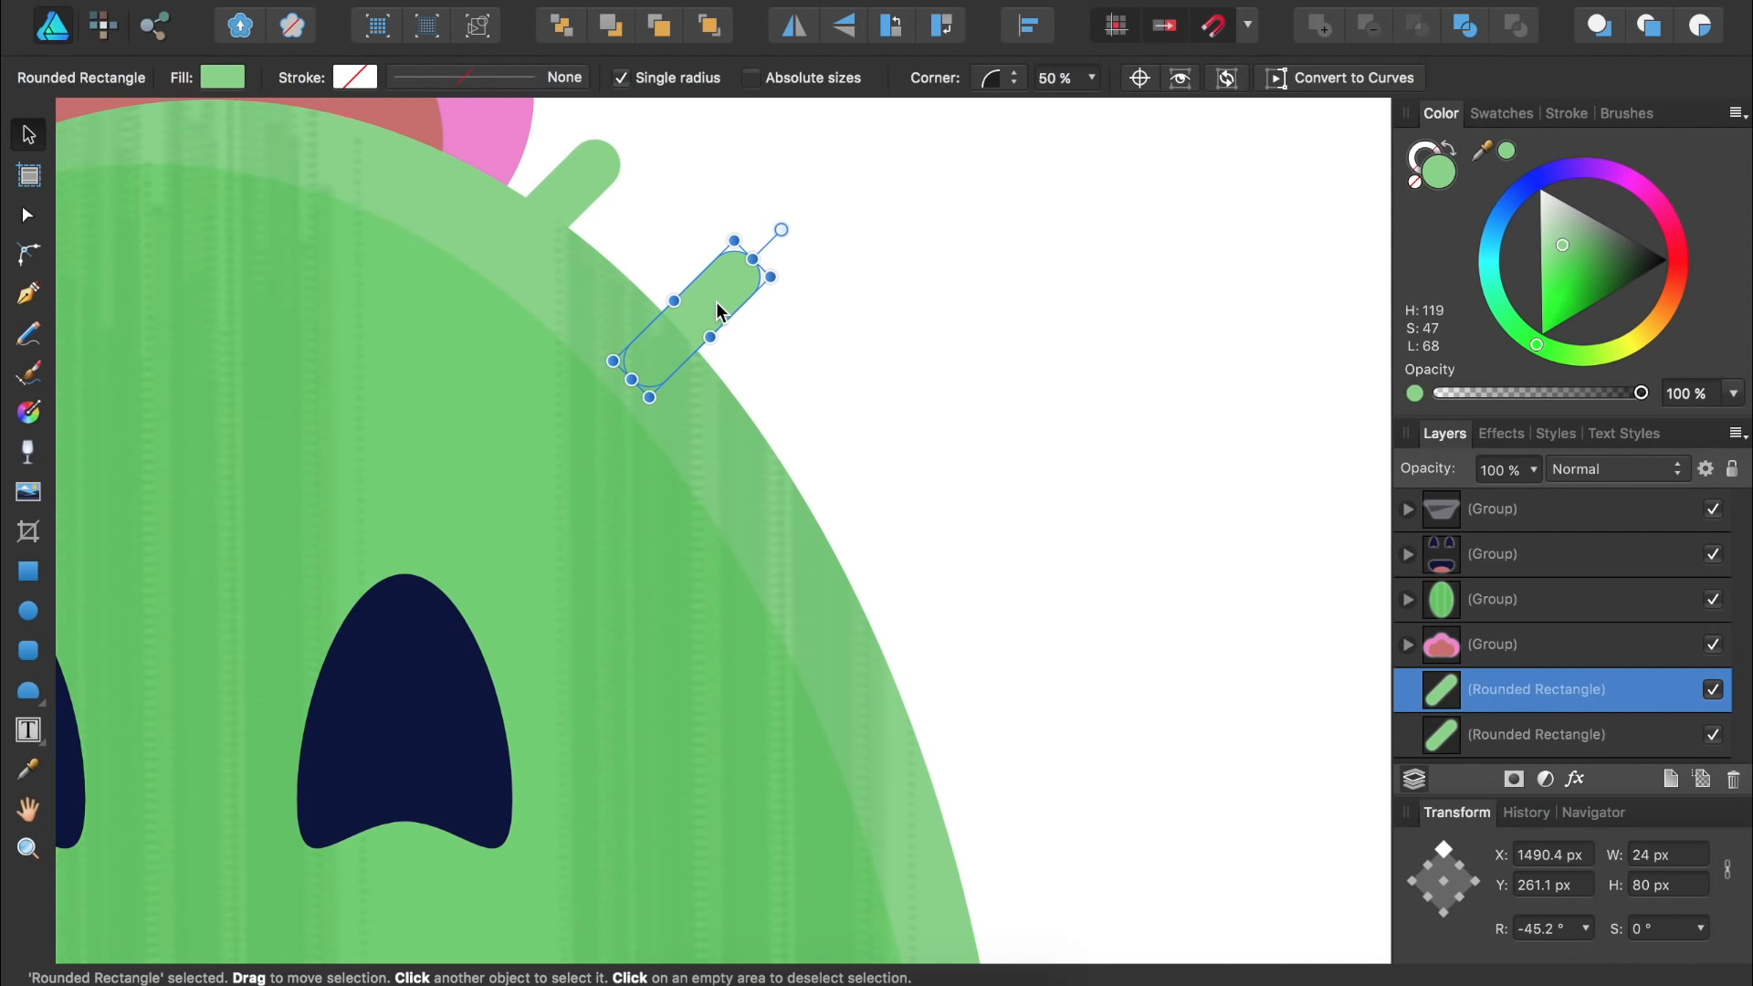
left_click_drag(781, 229, 794, 248)
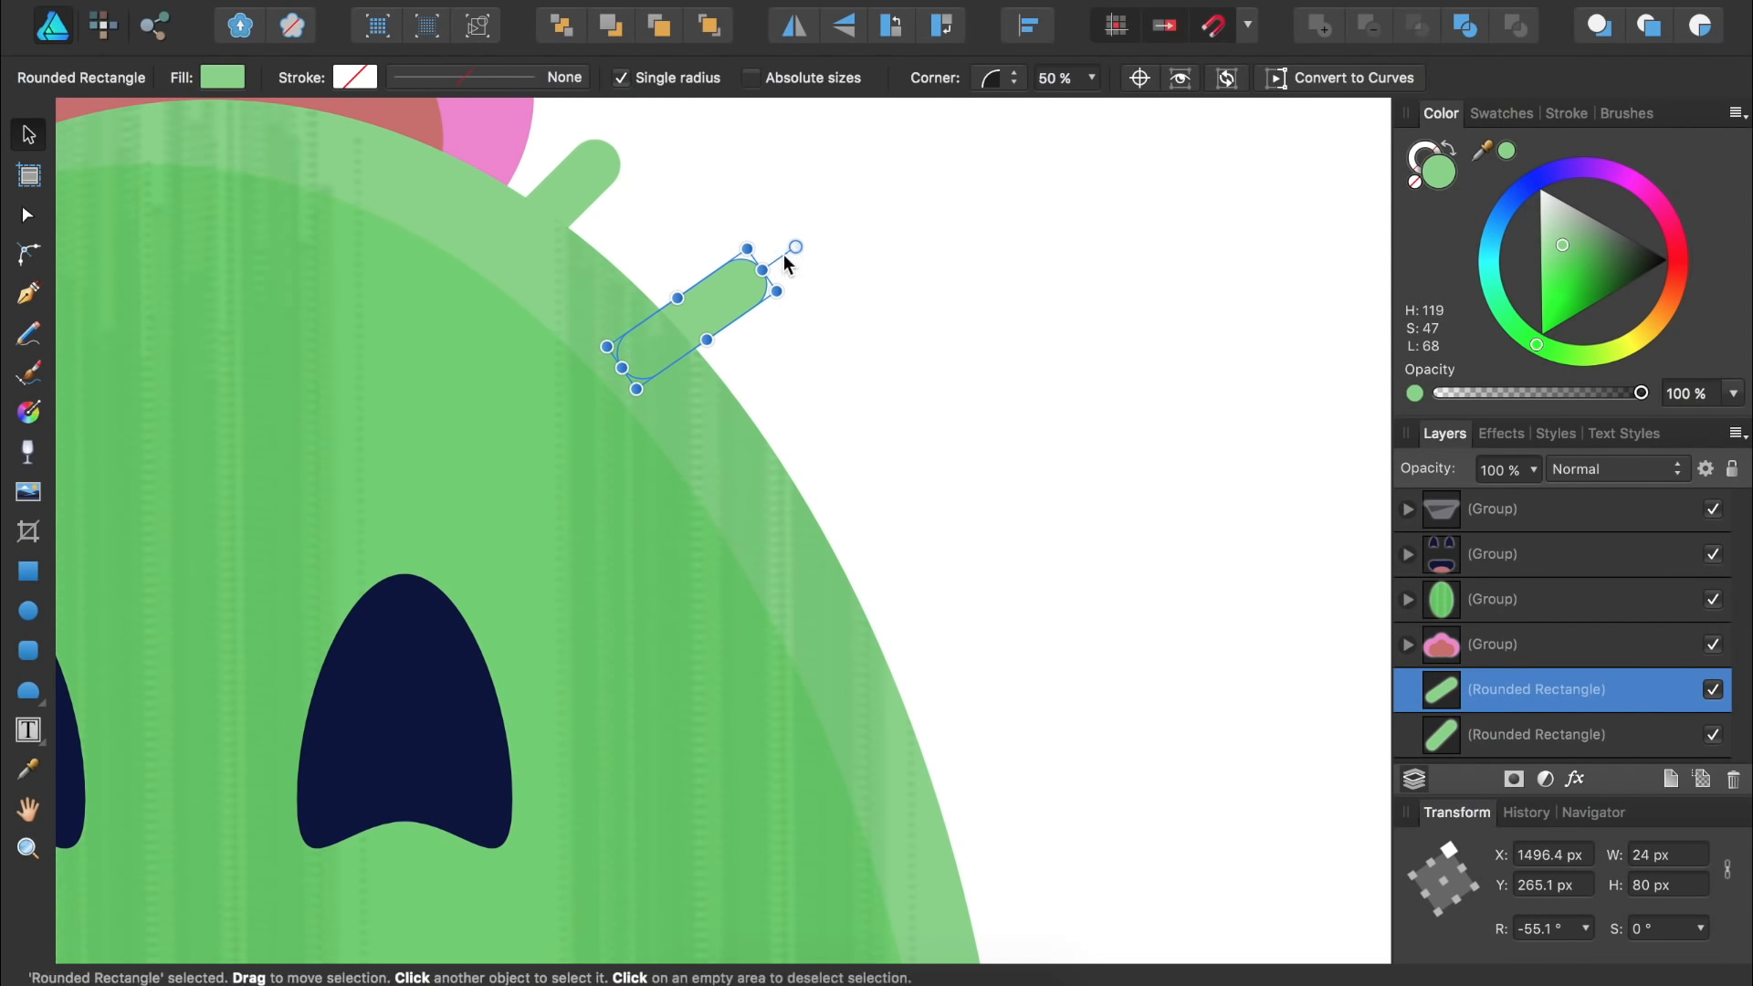
left_click_drag(721, 292, 848, 462)
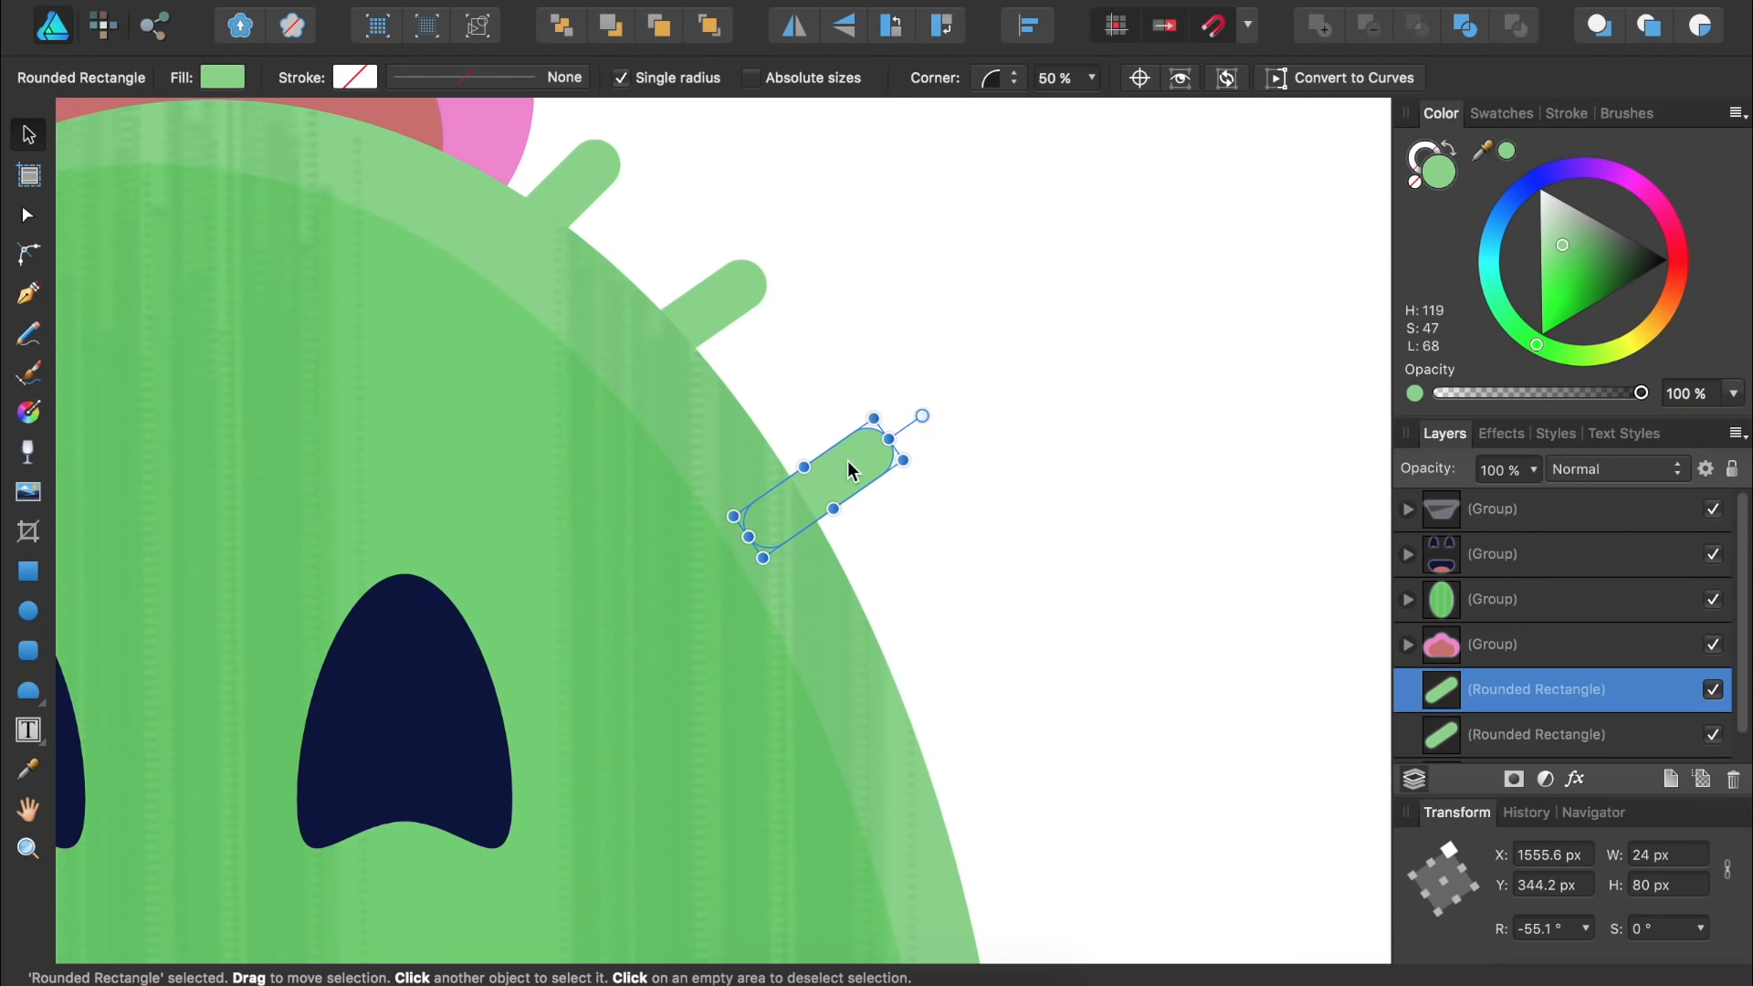
left_click_drag(920, 417, 900, 412)
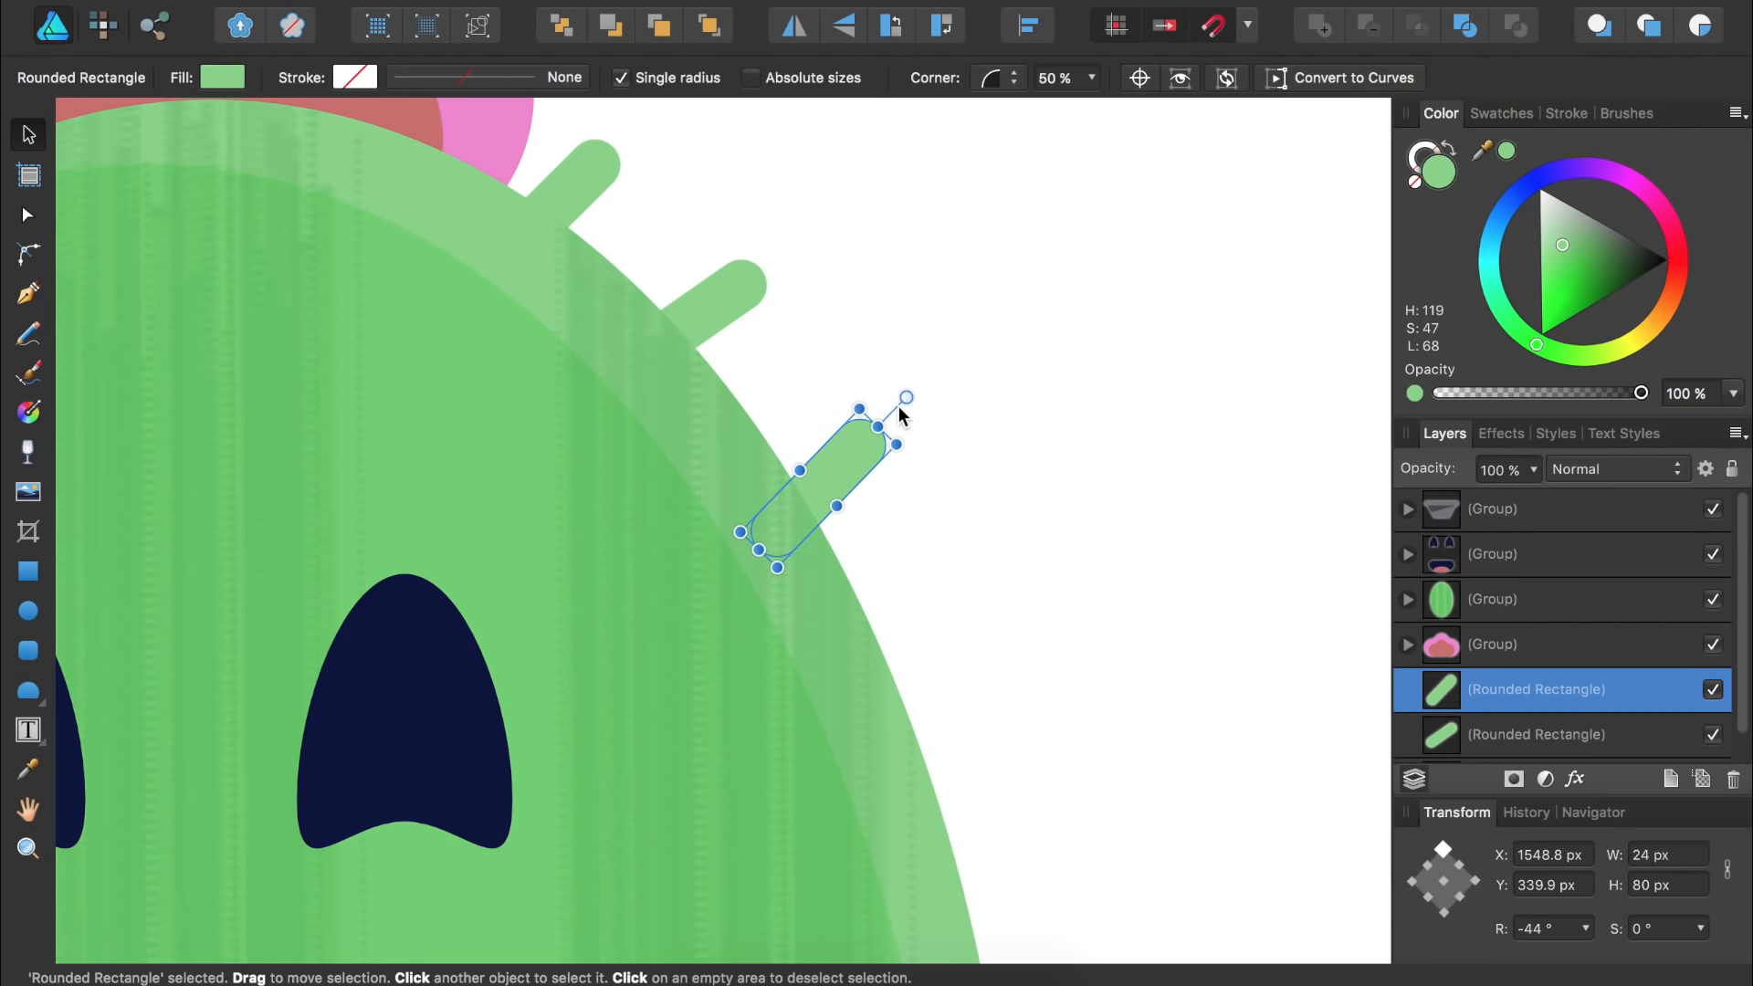
- Place five more spine copies down the cactus's right edge to the pot, each angled outward, the lowest at about -116°
scroll(955, 668, "down", 5)
left_click_drag(633, 281, 780, 478)
left_click_drag(865, 359, 889, 389)
left_click_drag(797, 448, 817, 745)
scroll(817, 745, "down", 5)
left_click_drag(810, 399, 778, 737)
left_click_drag(776, 316, 853, 545)
left_click_drag(776, 534, 730, 781)
left_click_drag(806, 792, 794, 830)
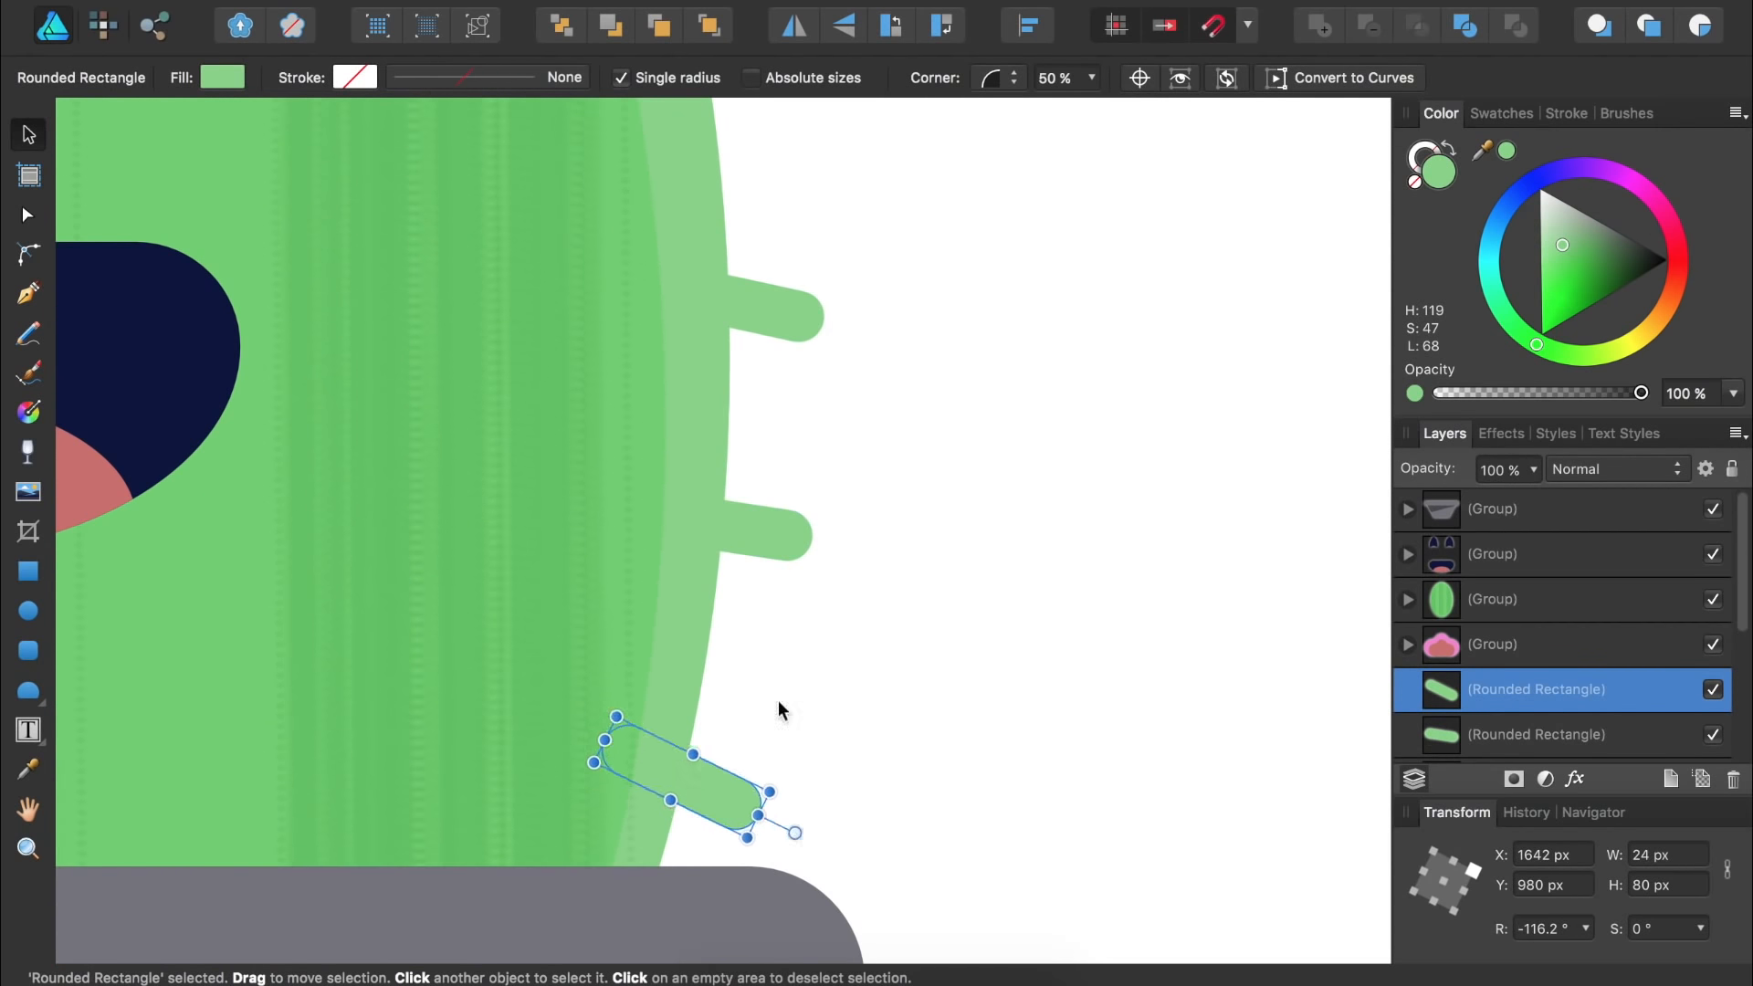
- Copy the lowest spine to the cactus's upper-left edge beside the flower and rotate the copy to about -130.5°
scroll(779, 706, "up", 5)
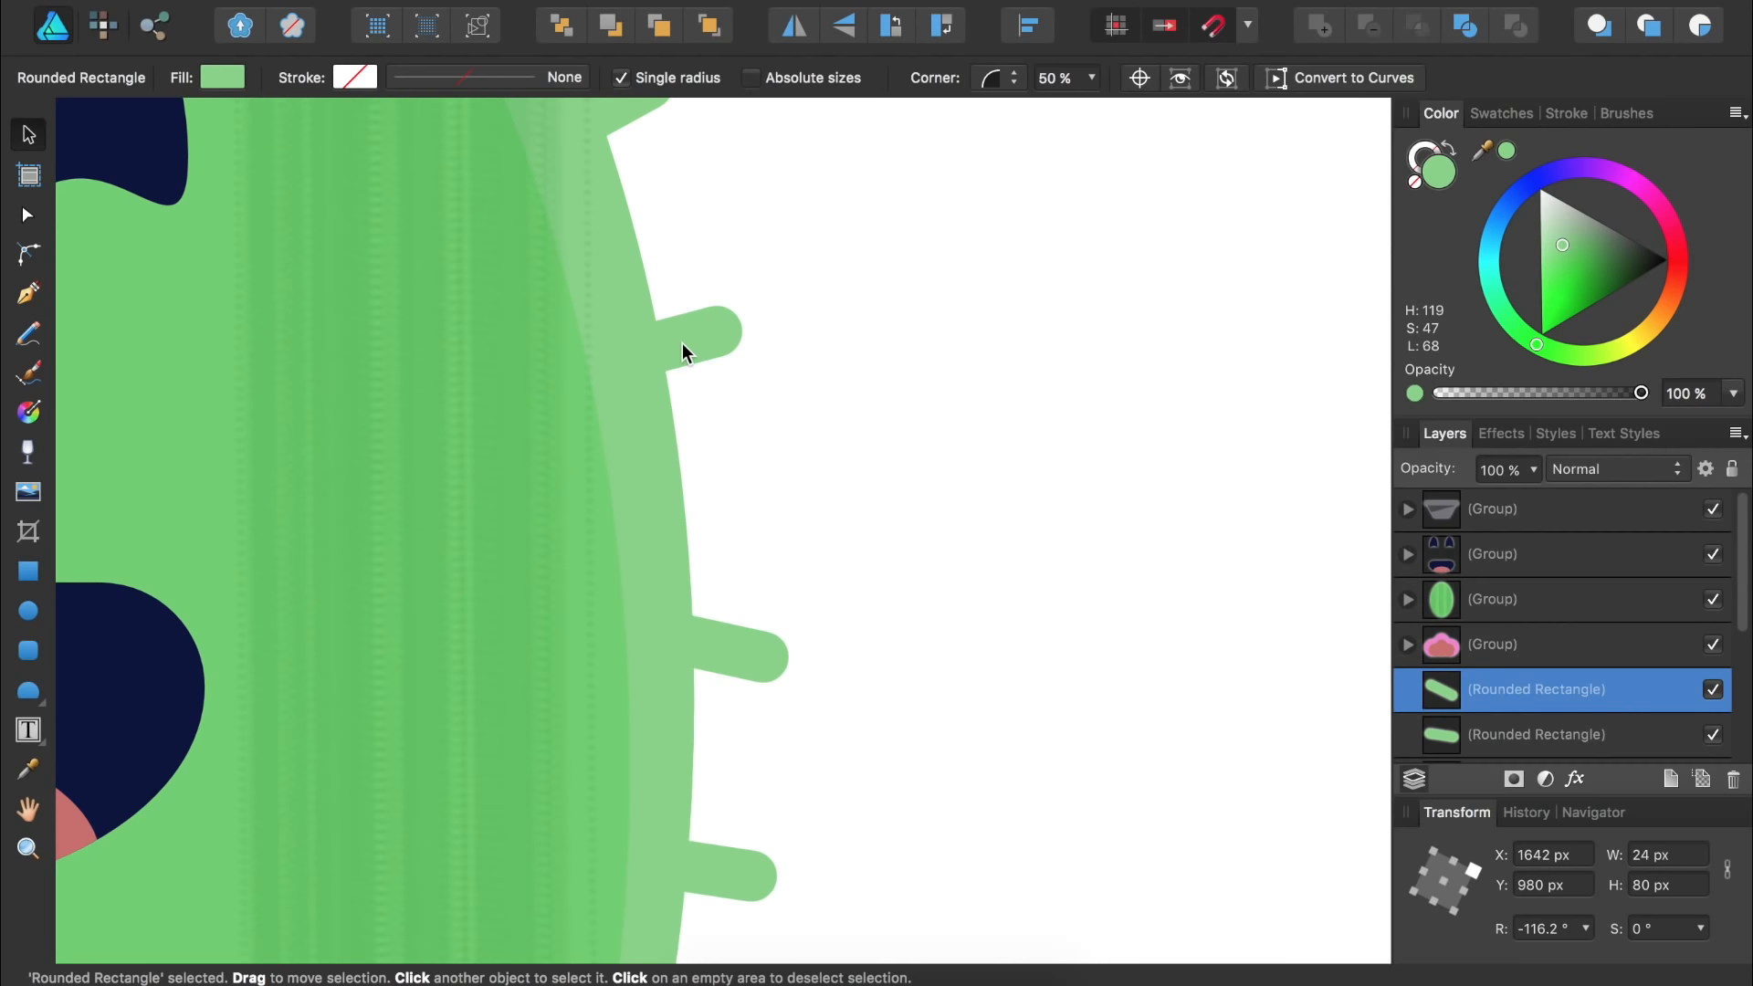
key("super+0")
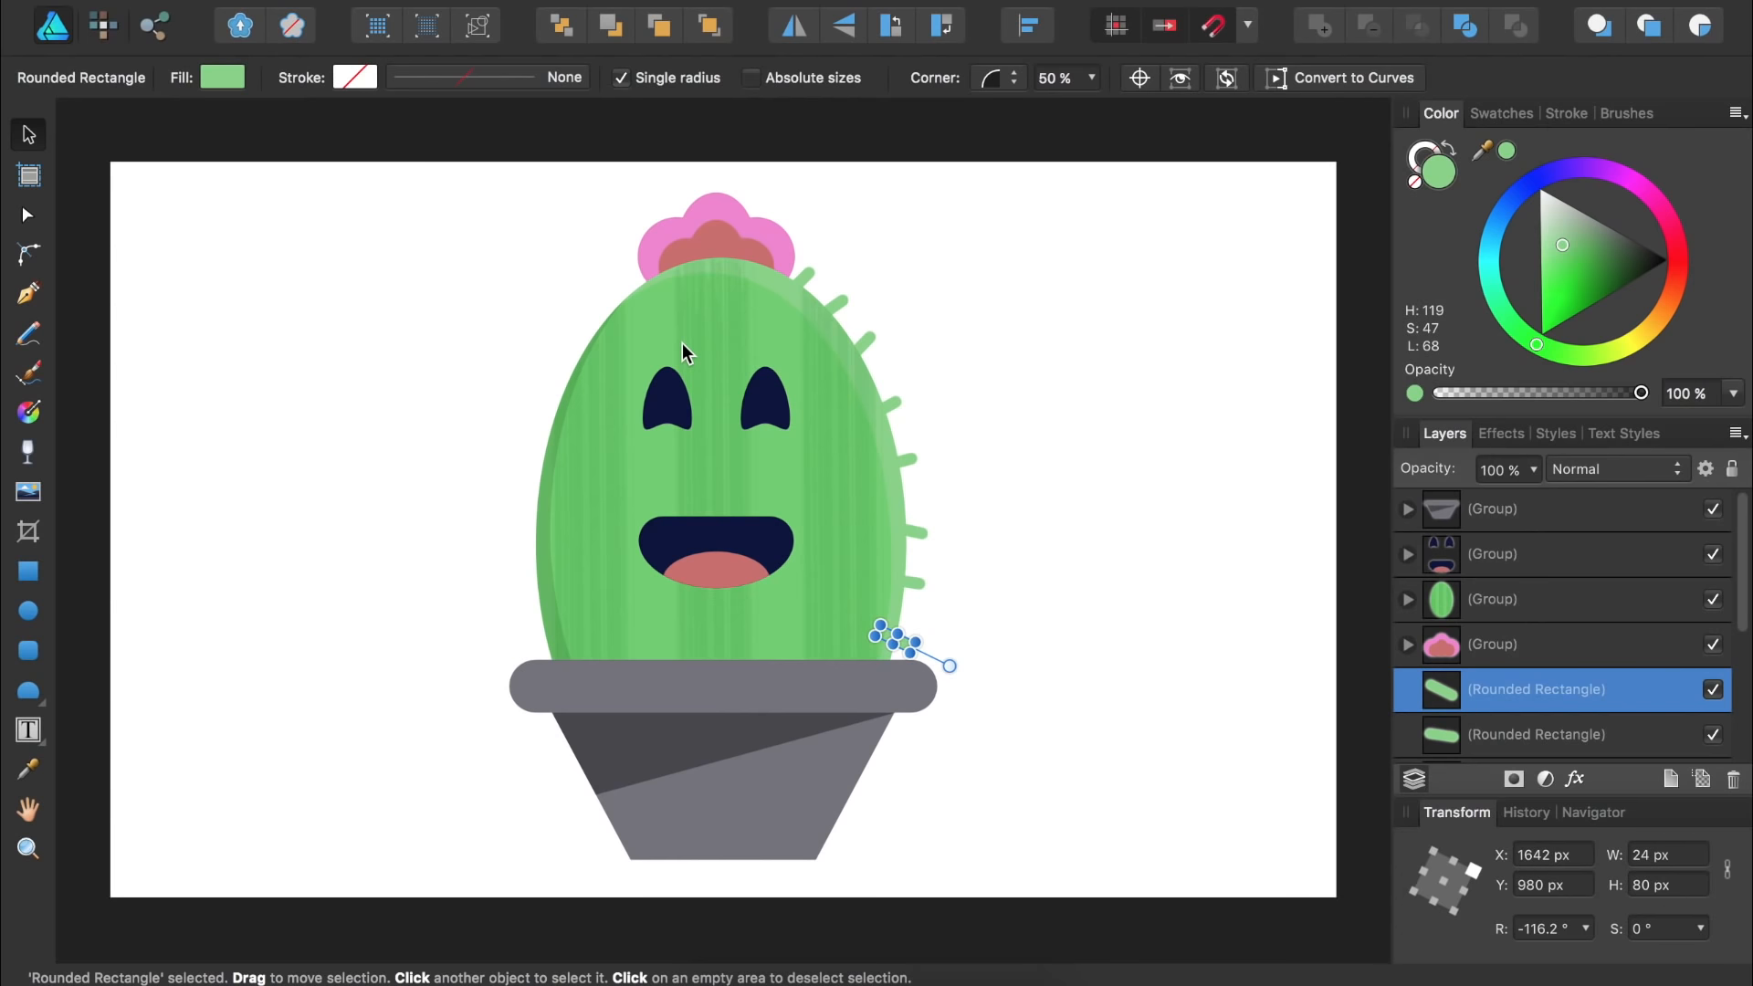
left_click_drag(905, 606, 623, 295)
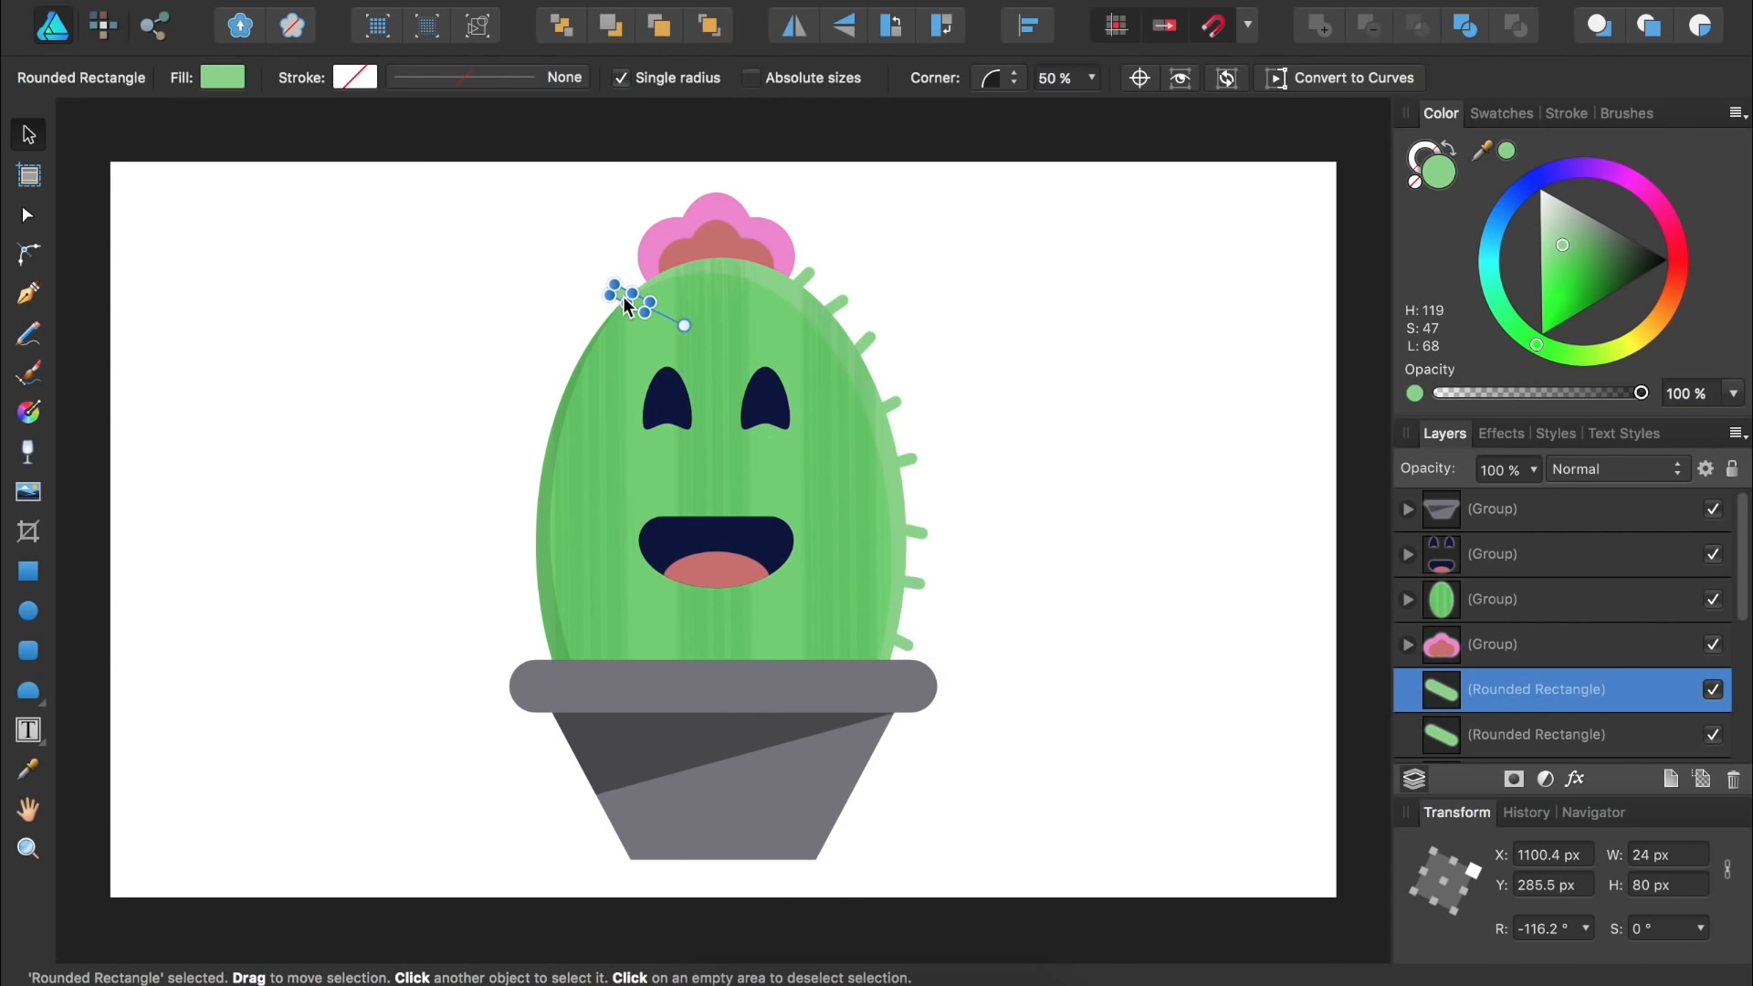
scroll(623, 296, "up", 5)
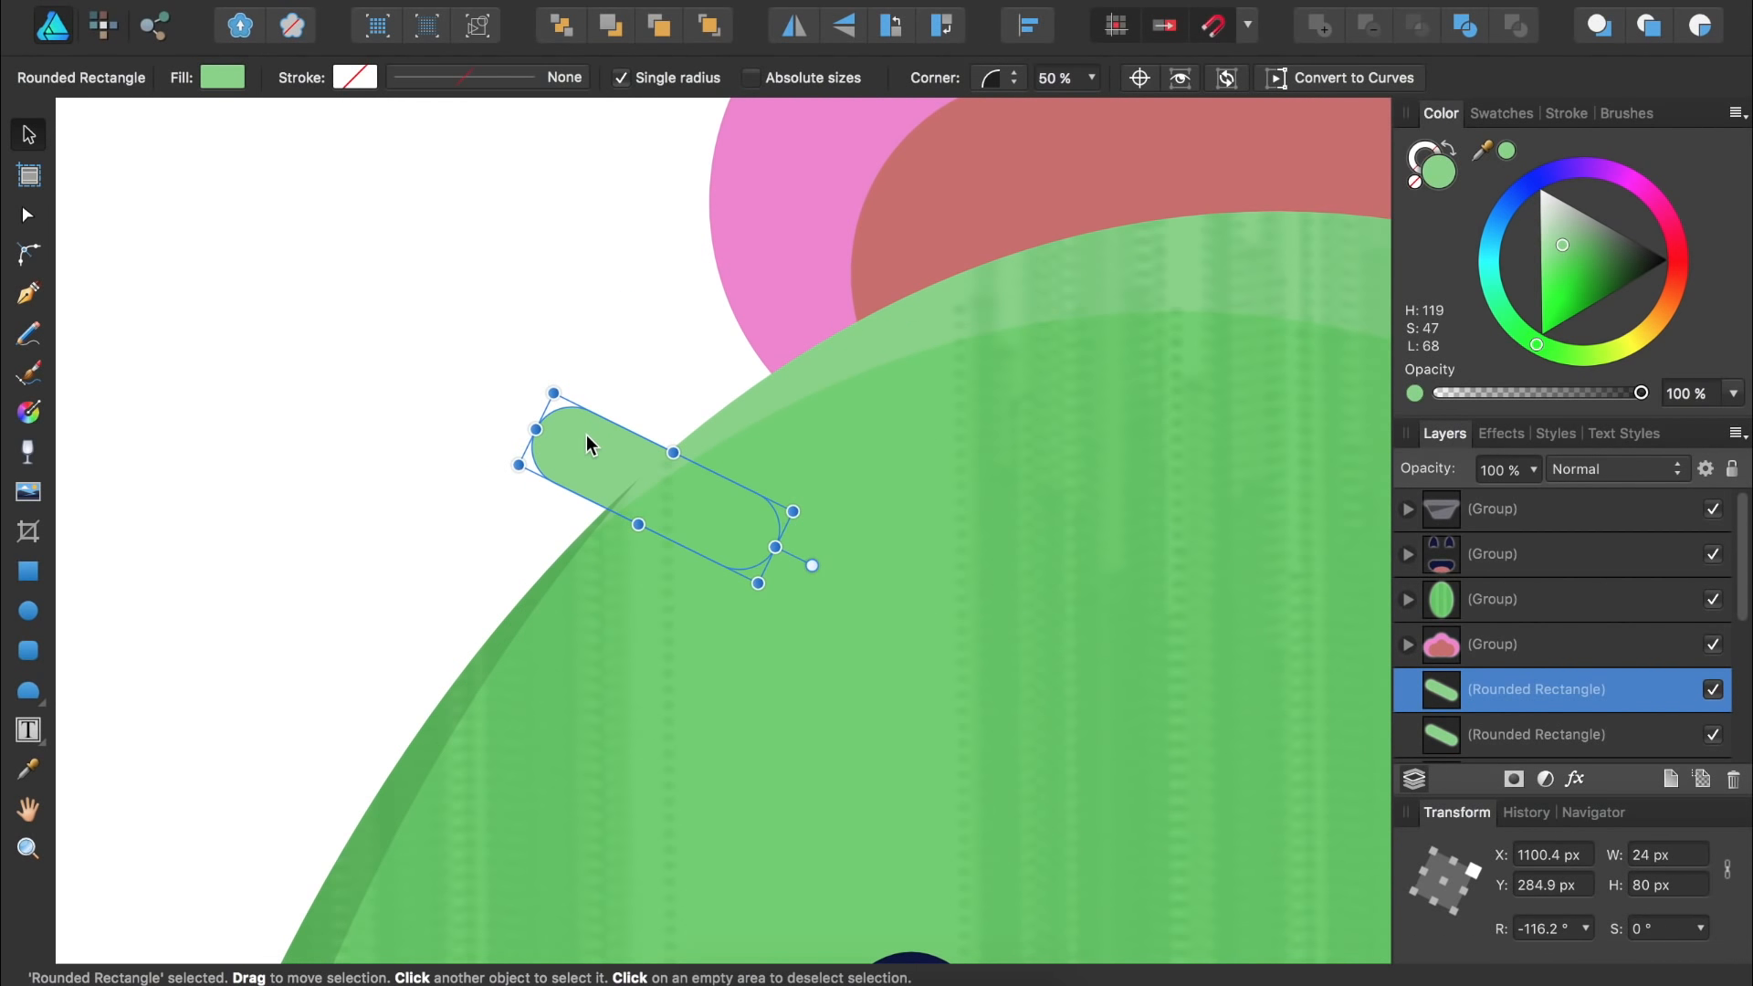
left_click_drag(586, 434, 663, 380)
left_click_drag(890, 510, 867, 549)
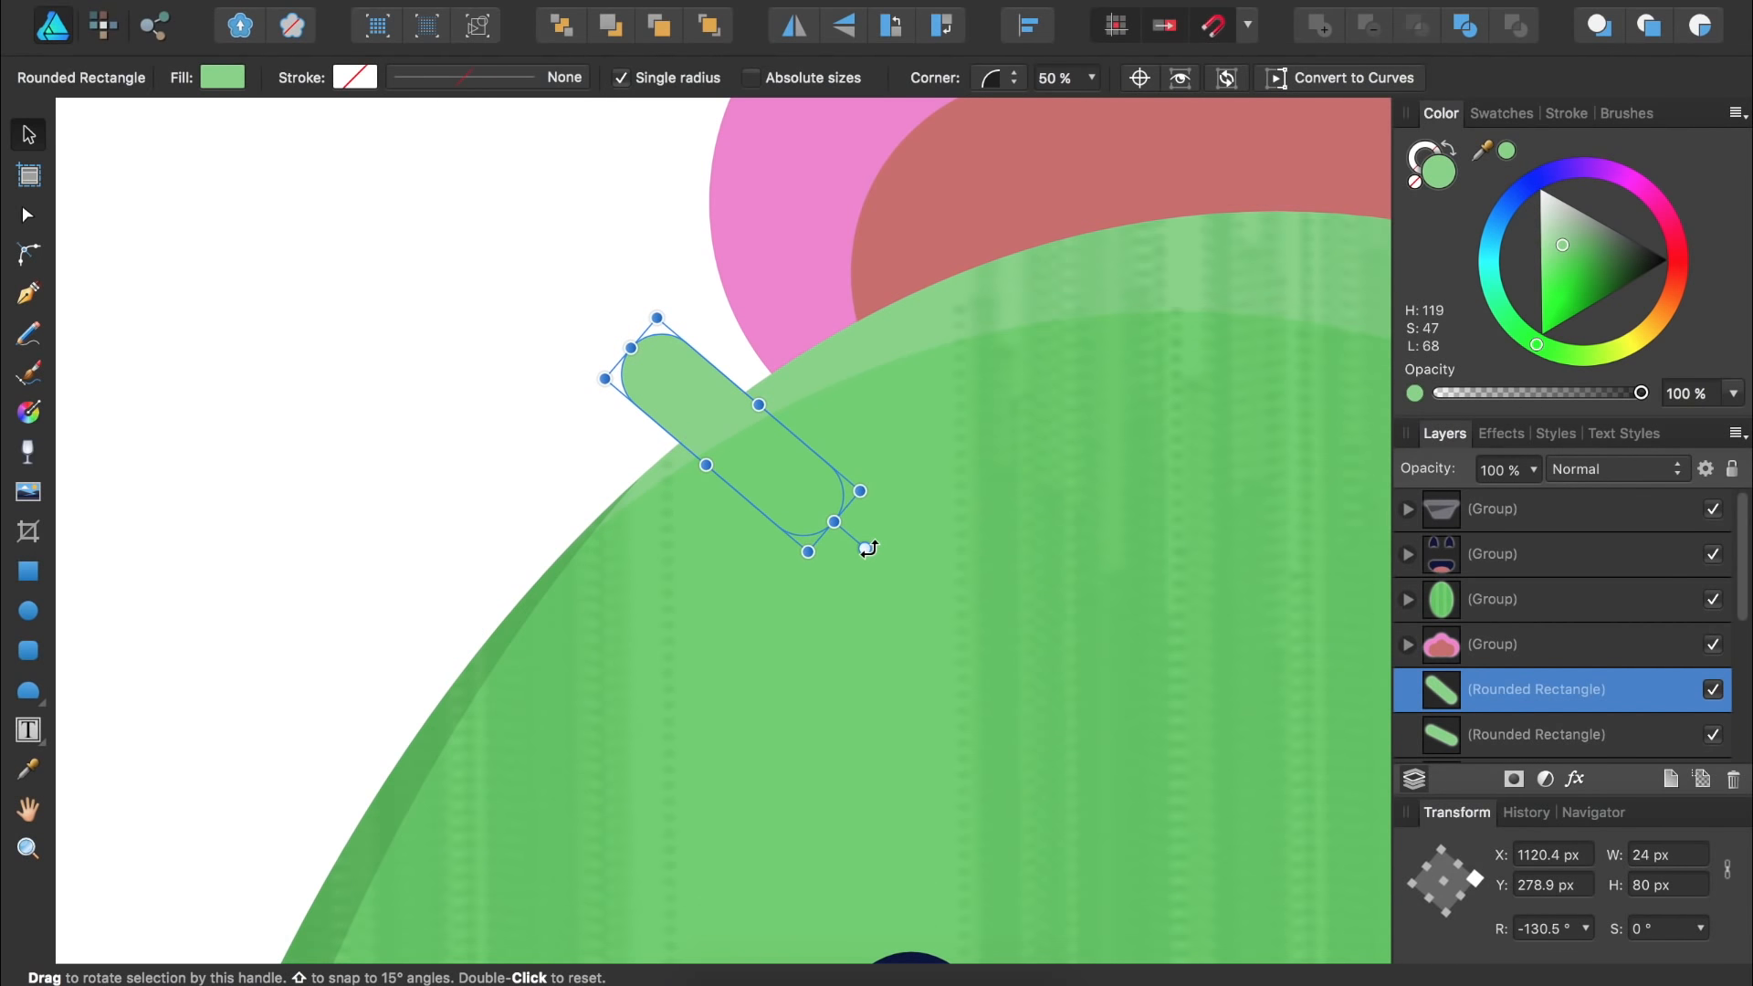
- Place another spine copy lower on the left edge and fill it with the body's dark green shadow colour
left_click_drag(697, 403, 476, 620)
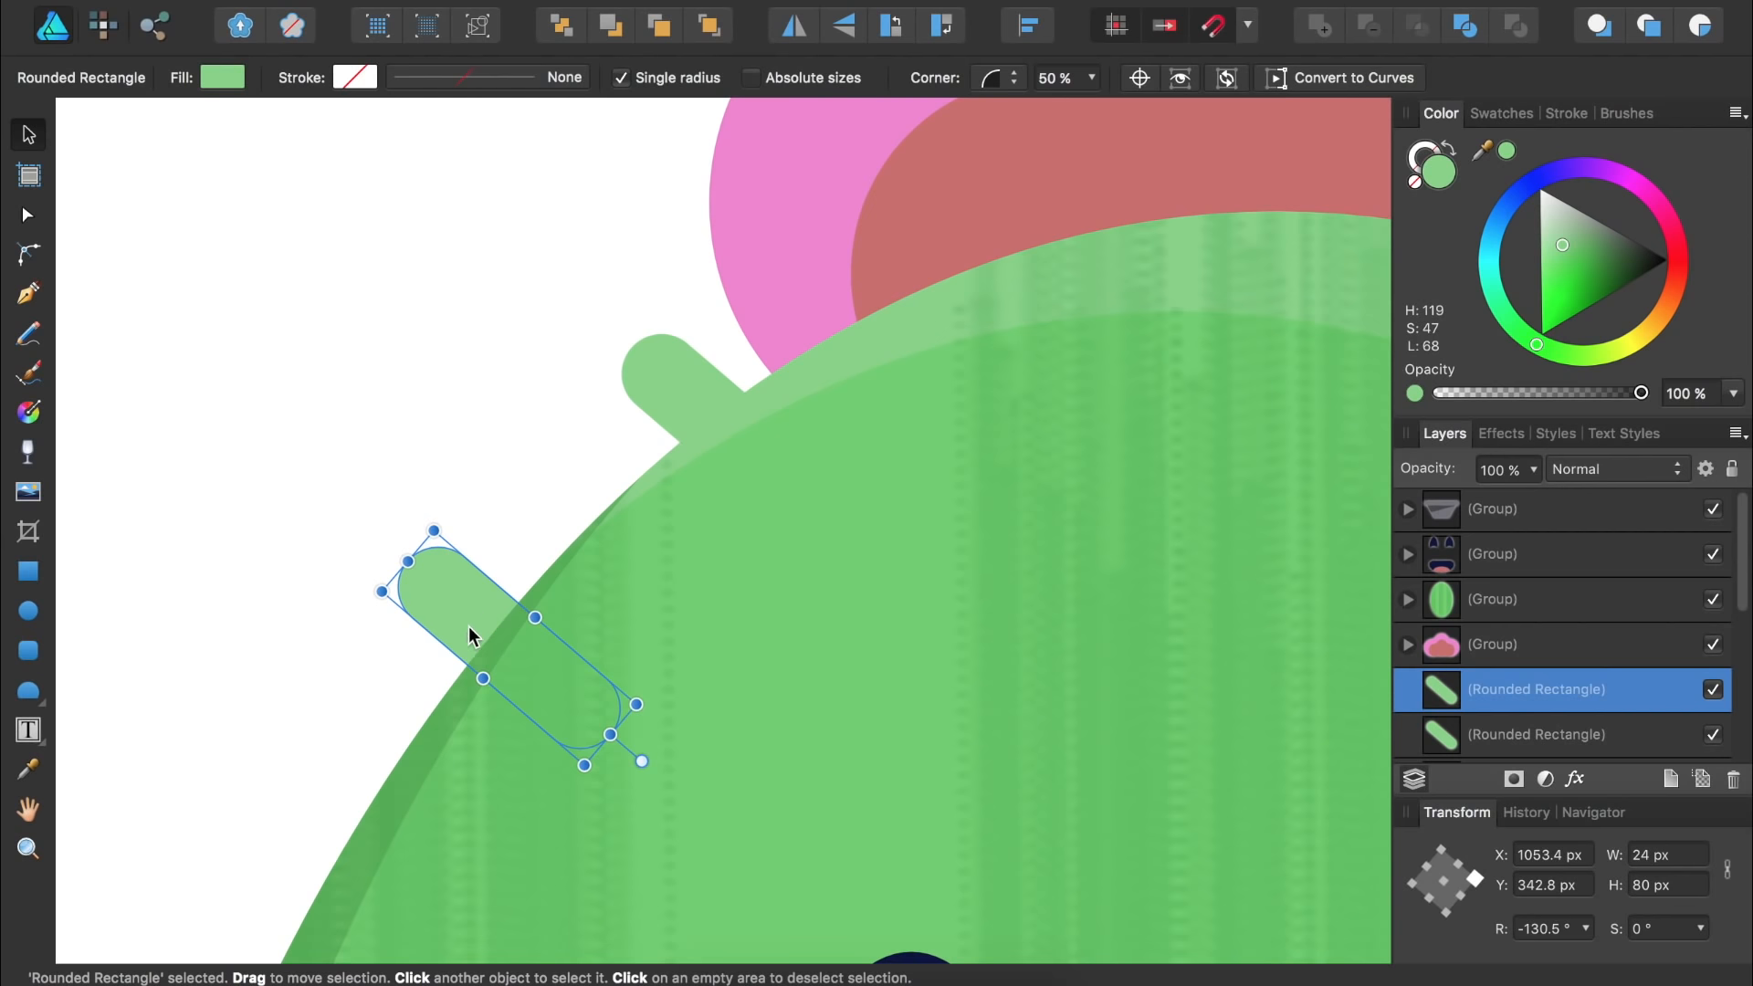
left_click(419, 760)
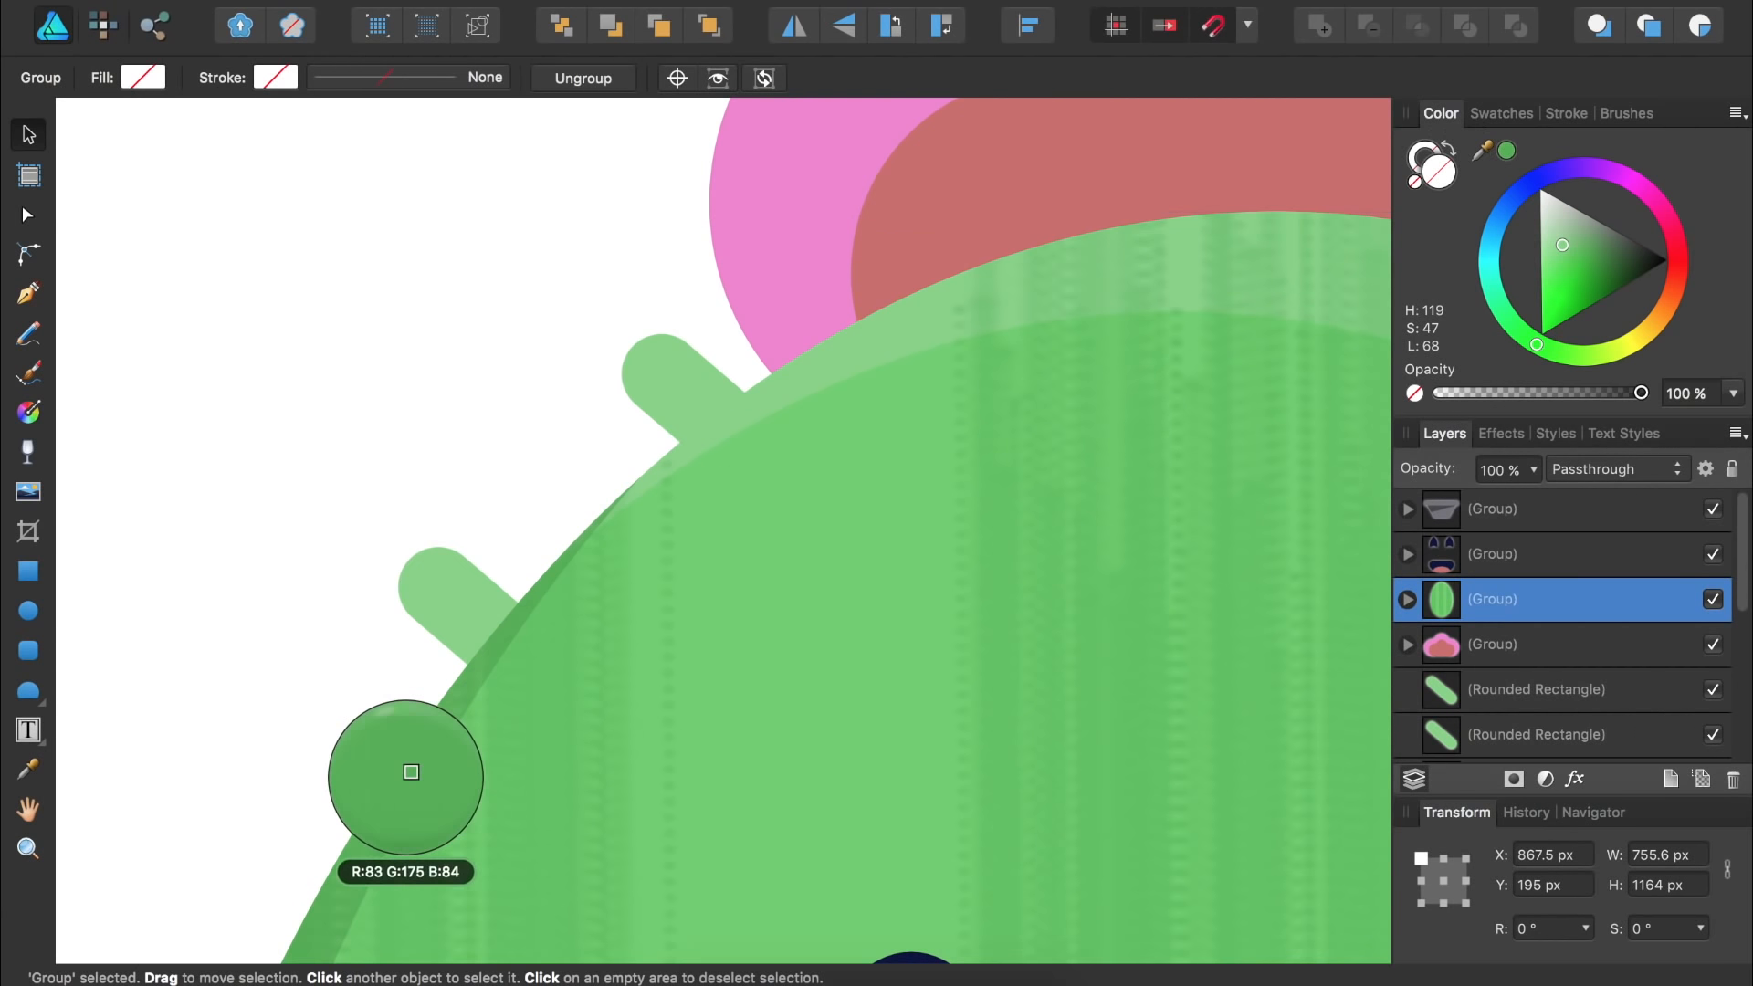
left_click(455, 610)
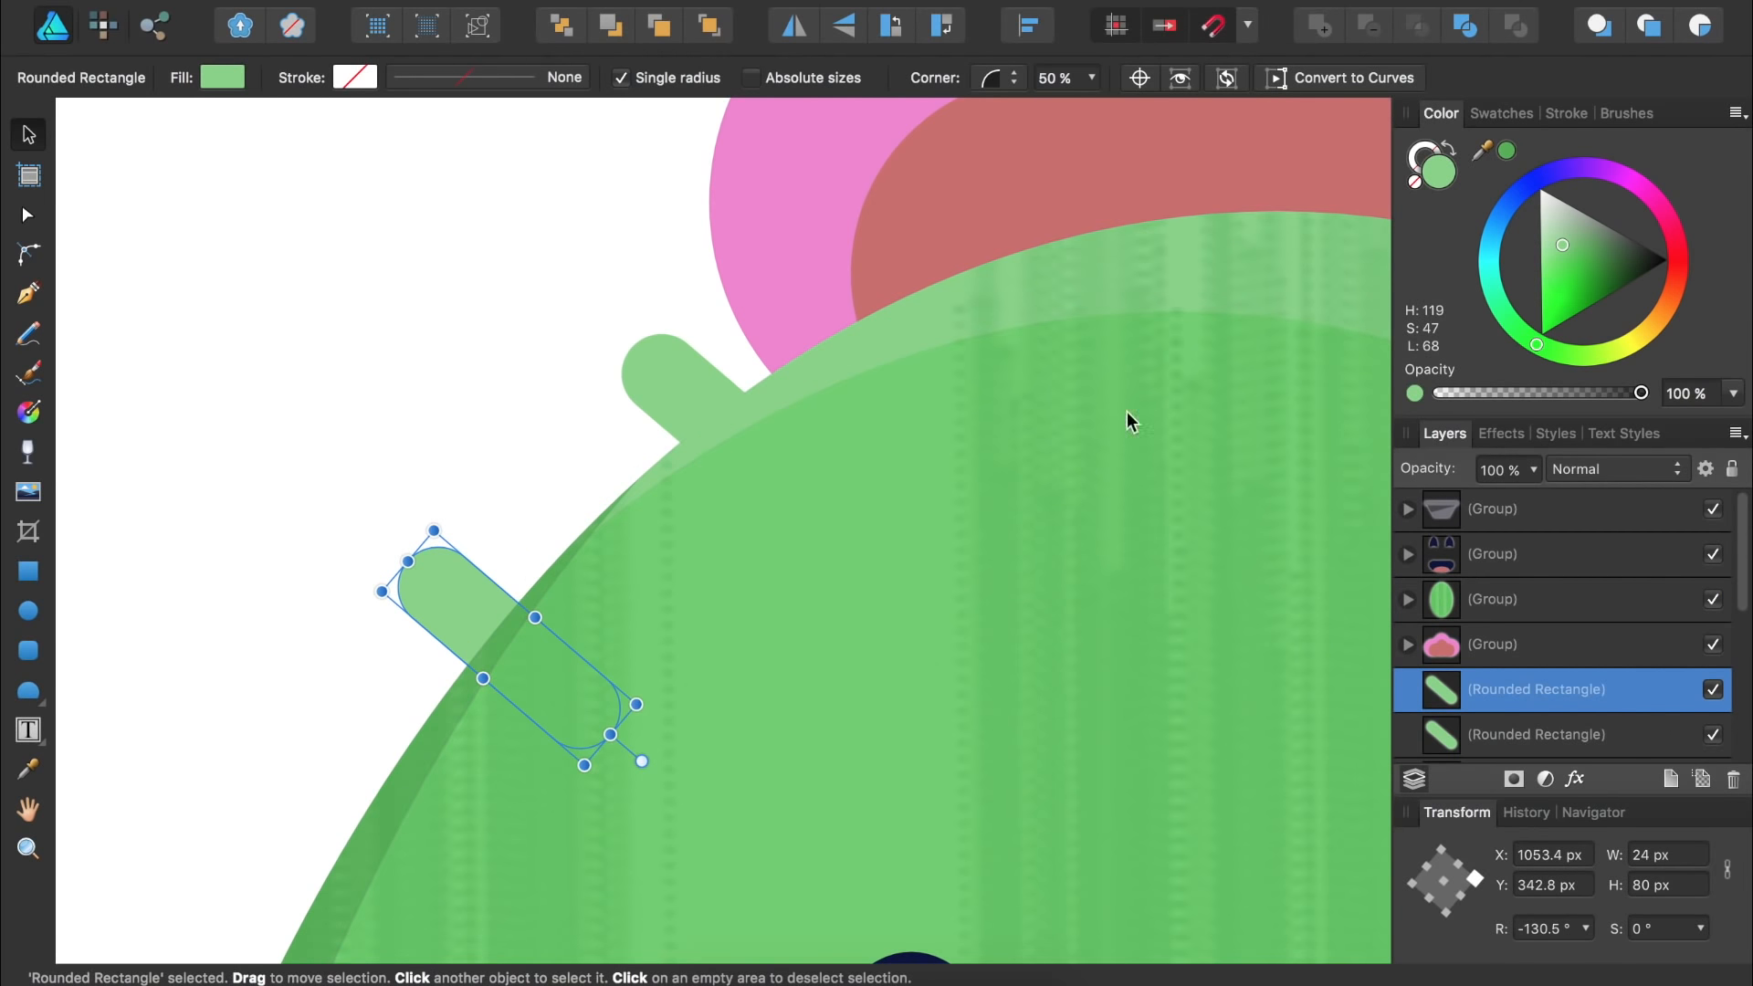
left_click(1505, 151)
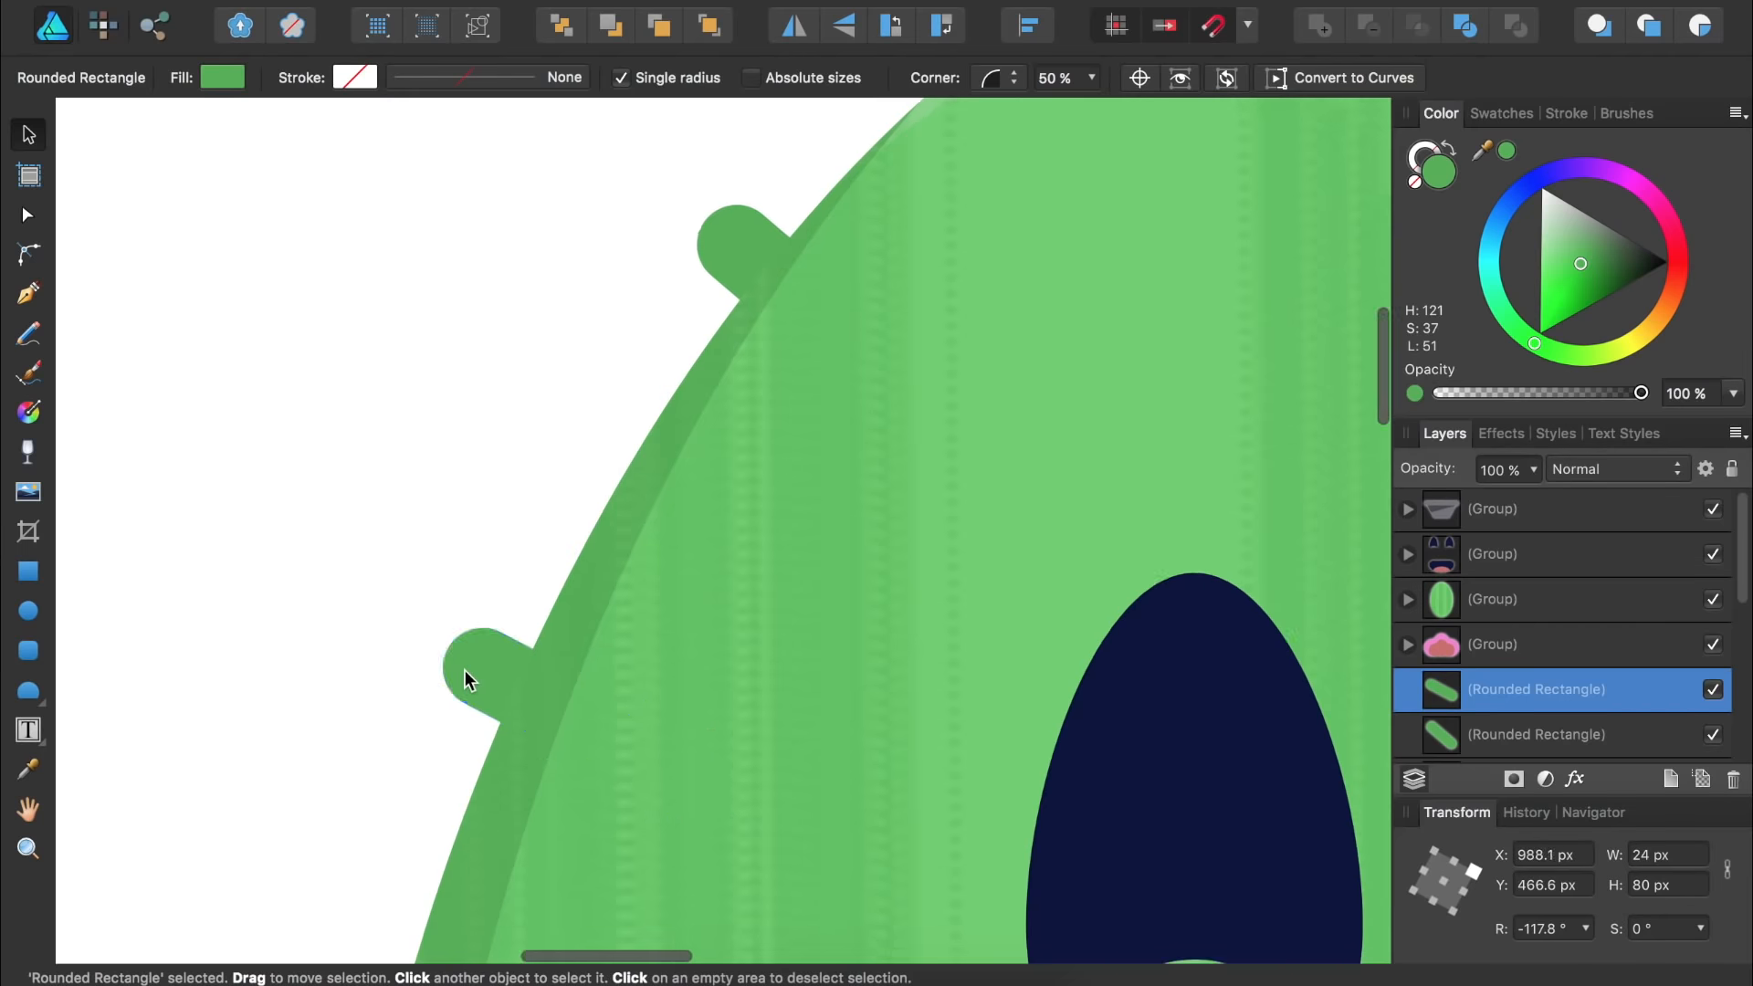
- Place six more dark green spine copies down the cactus's left edge to the pot, each angled to suit the outline
scroll(463, 670, "up", 3)
left_click_drag(542, 323, 533, 738)
scroll(533, 737, "down", 5)
left_click_drag(533, 343, 566, 827)
scroll(566, 730, "down", 5)
scroll(565, 827, "down", 2)
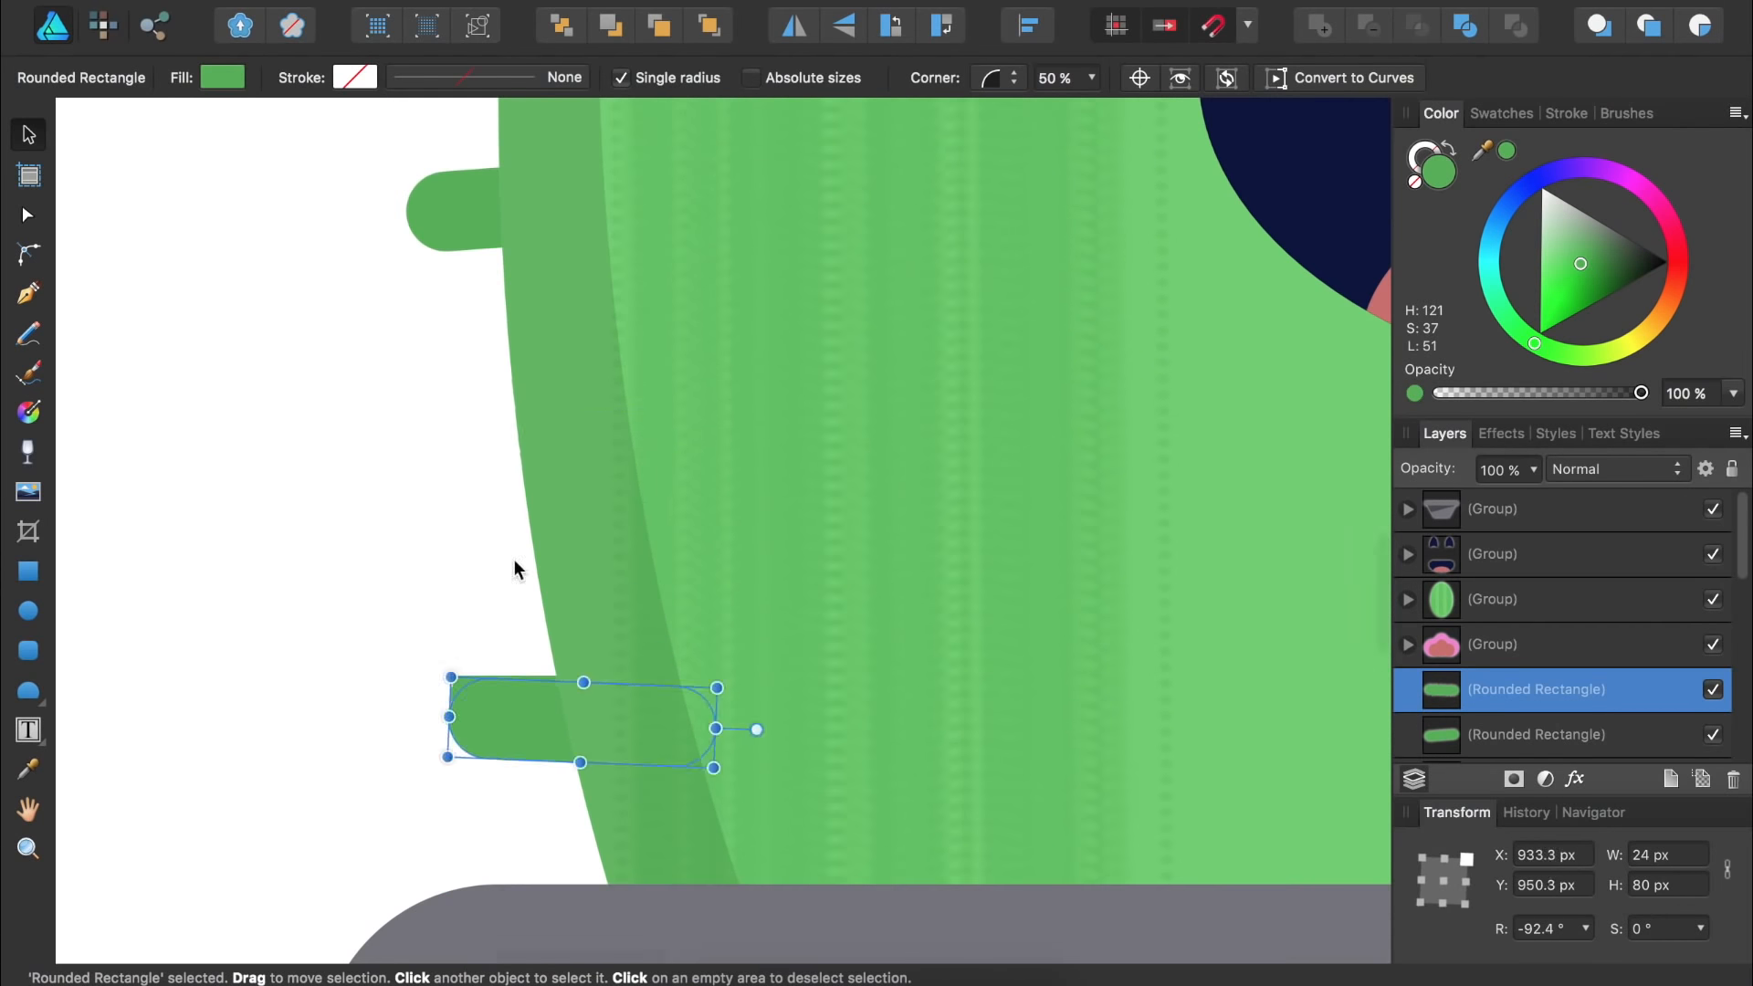
left_click_drag(488, 717, 479, 449)
key("super+0")
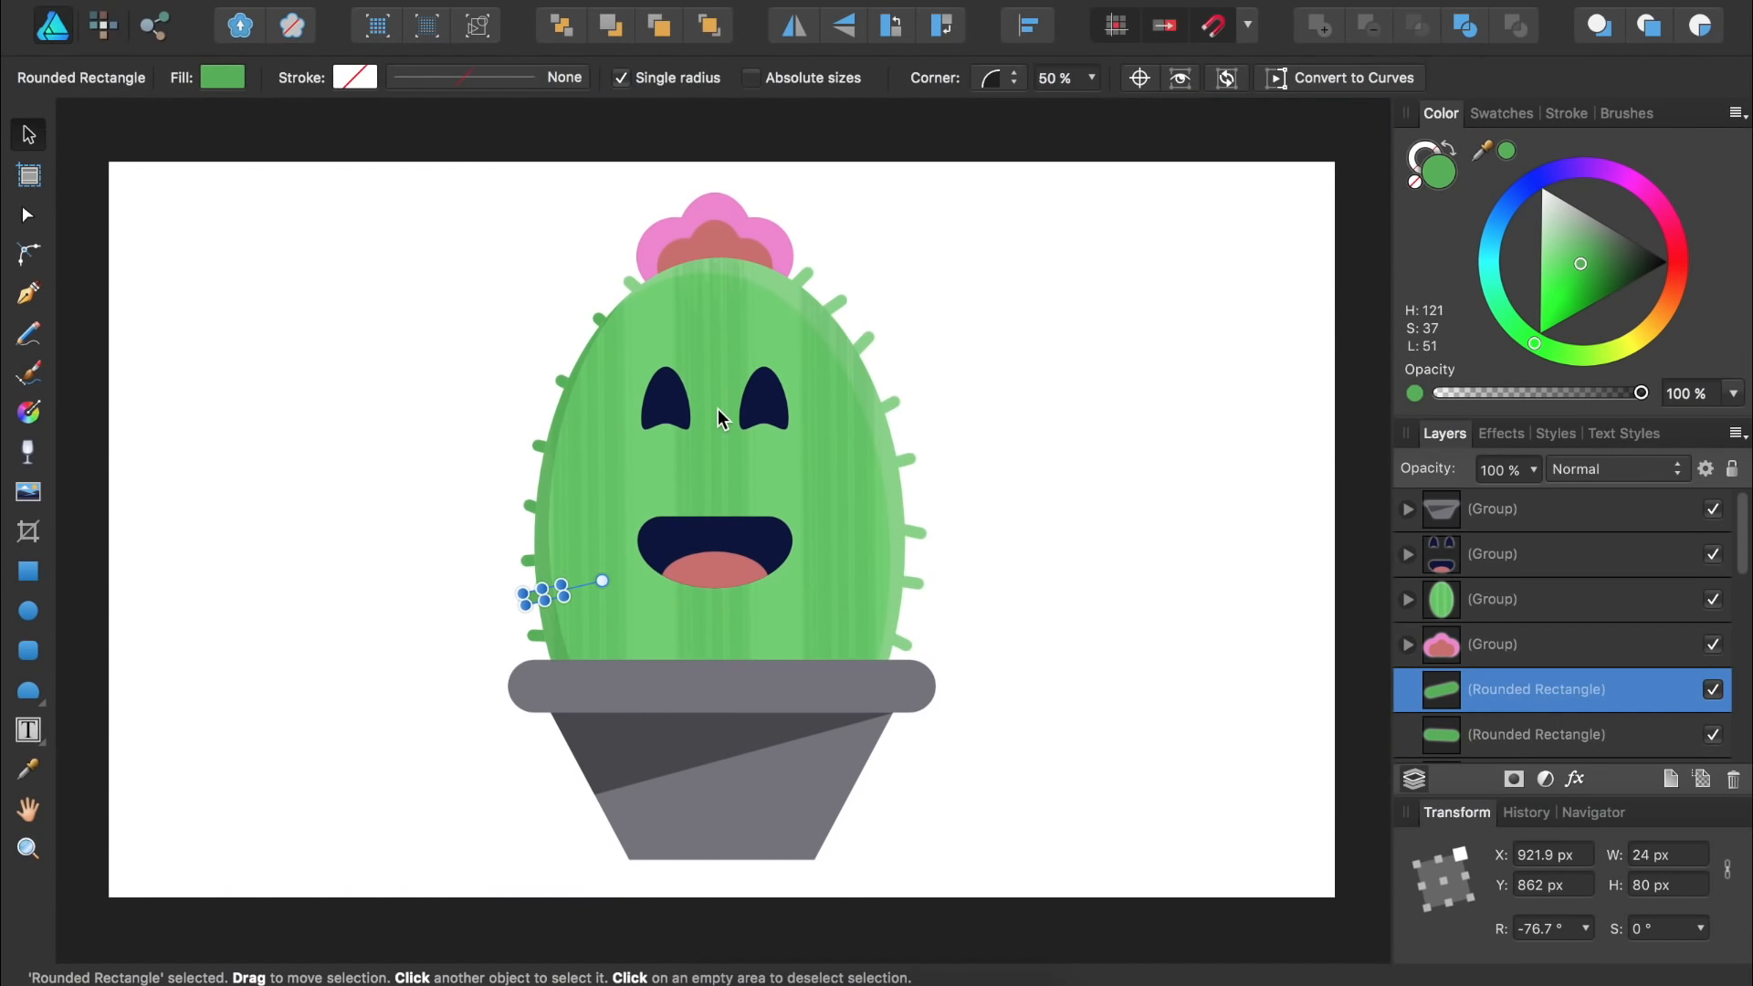
- Group all the spines on both sides of the cactus
scroll(1515, 668, "down", 2)
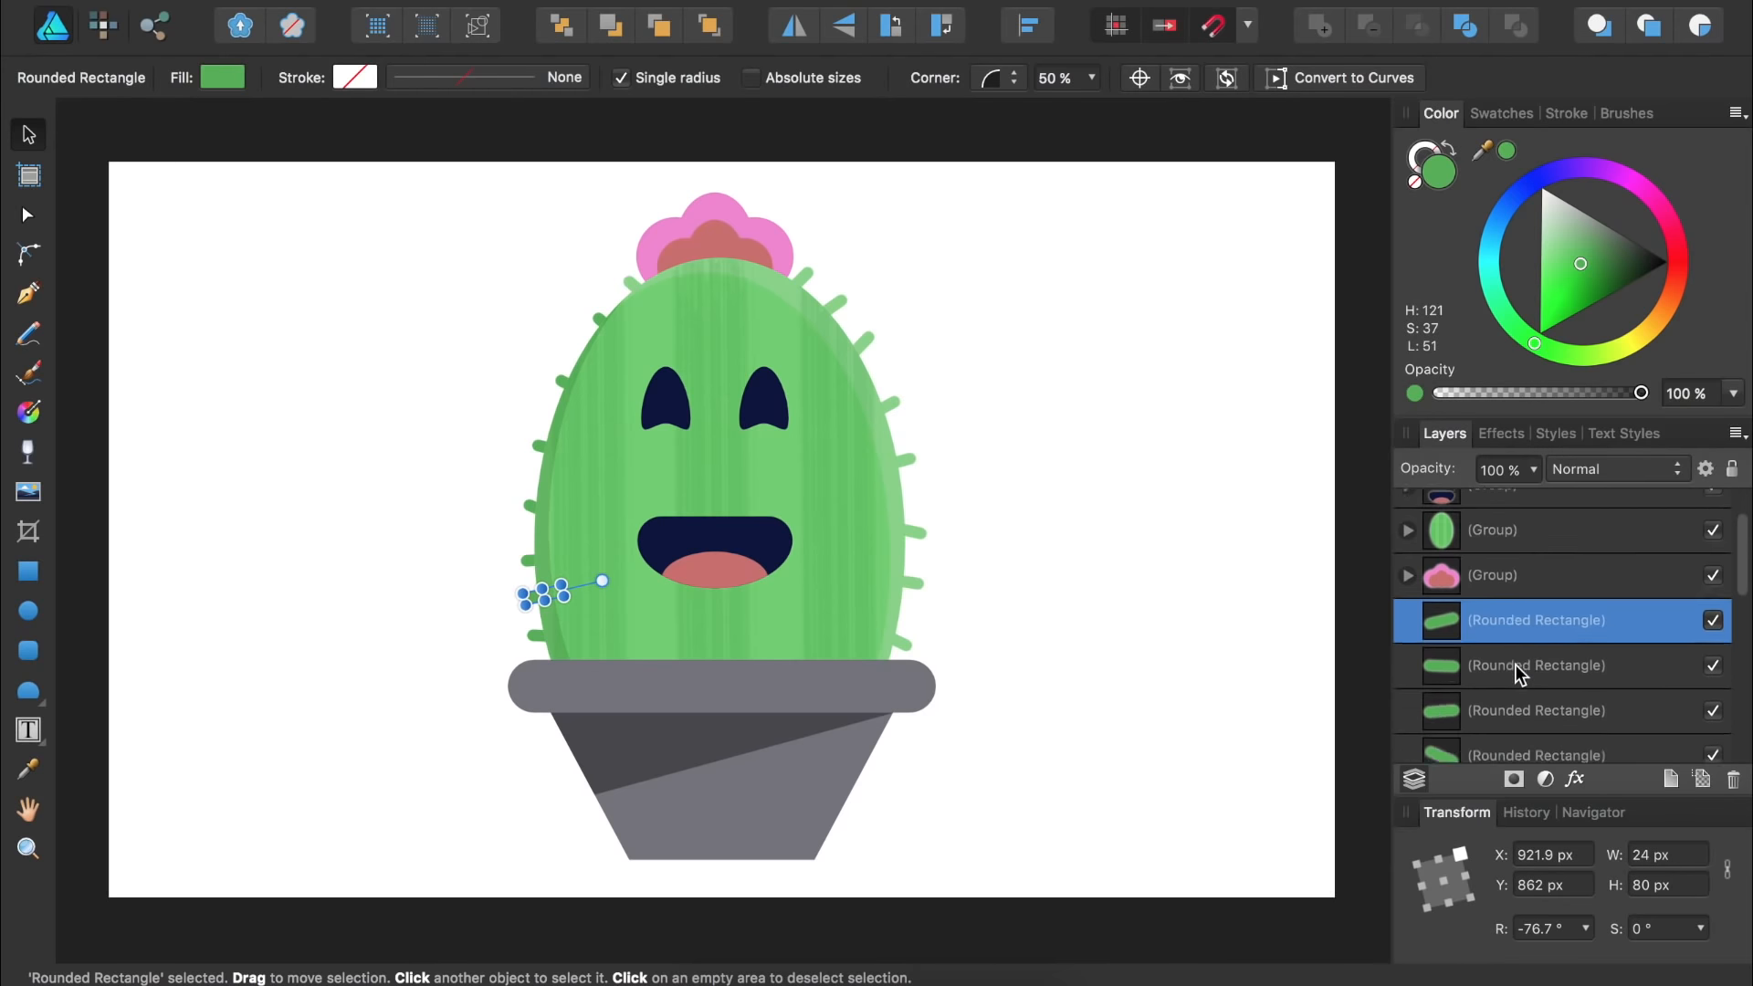
scroll(1515, 676, "down", 5)
left_click(1502, 745, "shift")
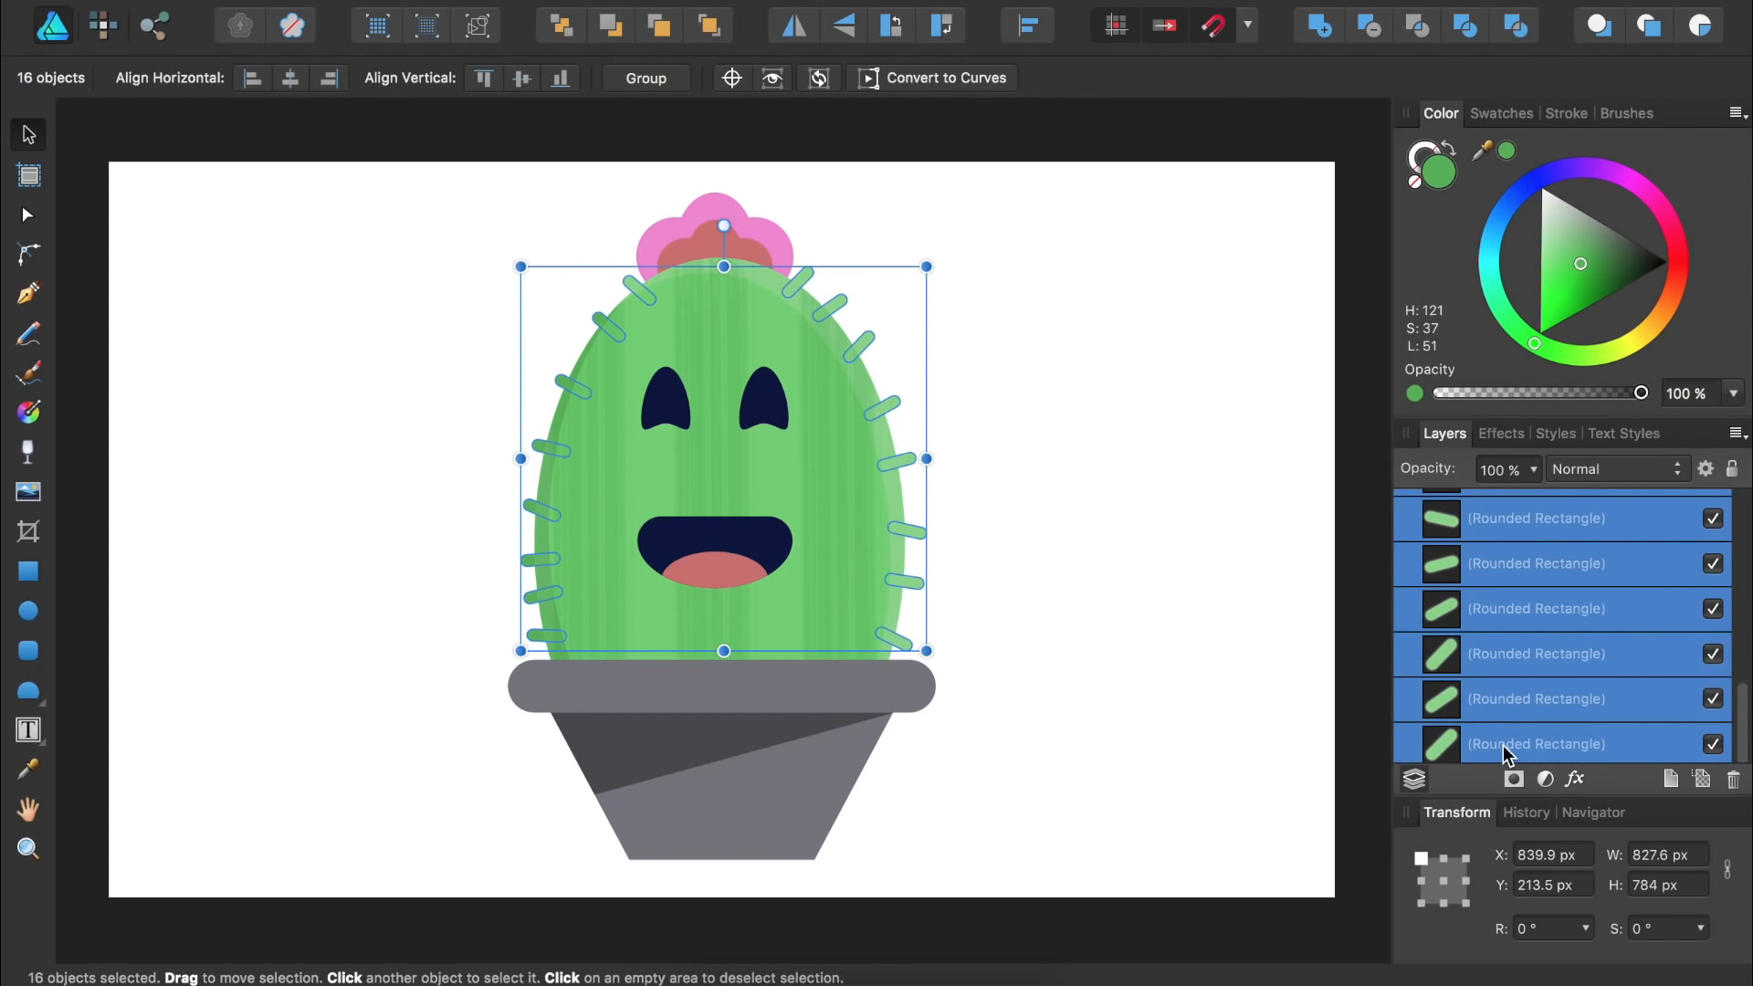
key("super+g")
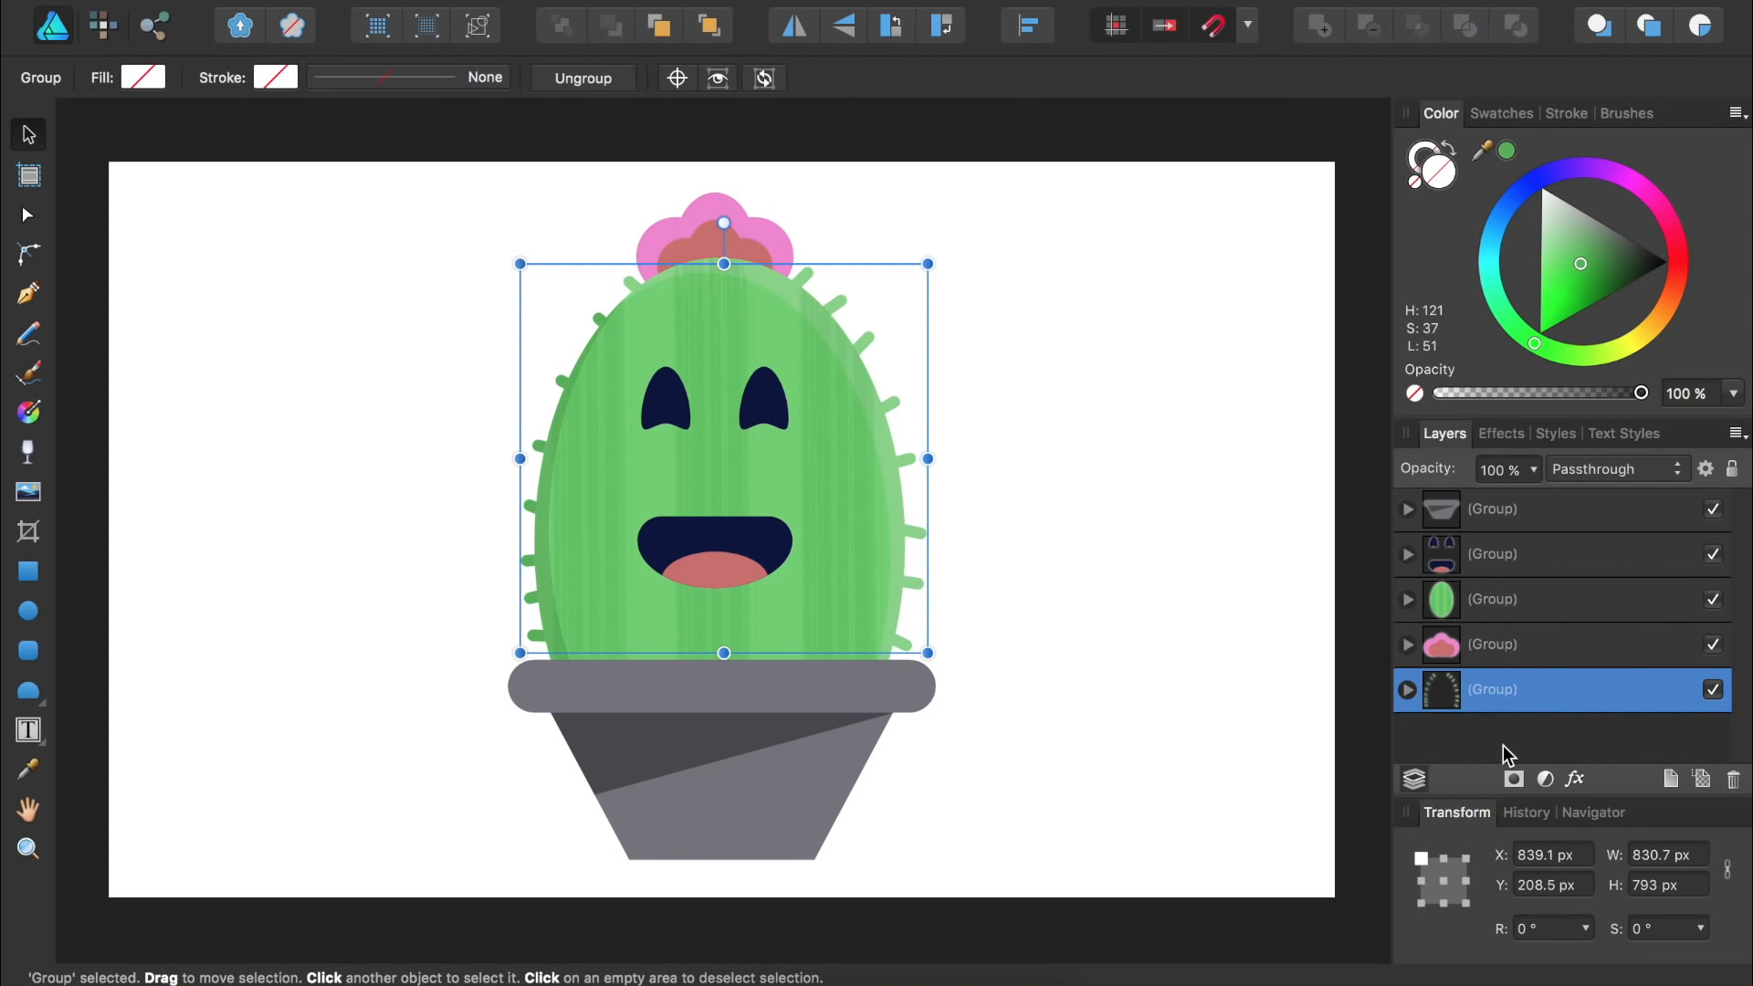
- Group the whole cactus character and scale it down slightly, centred on the artboard
left_click(1492, 522, "shift")
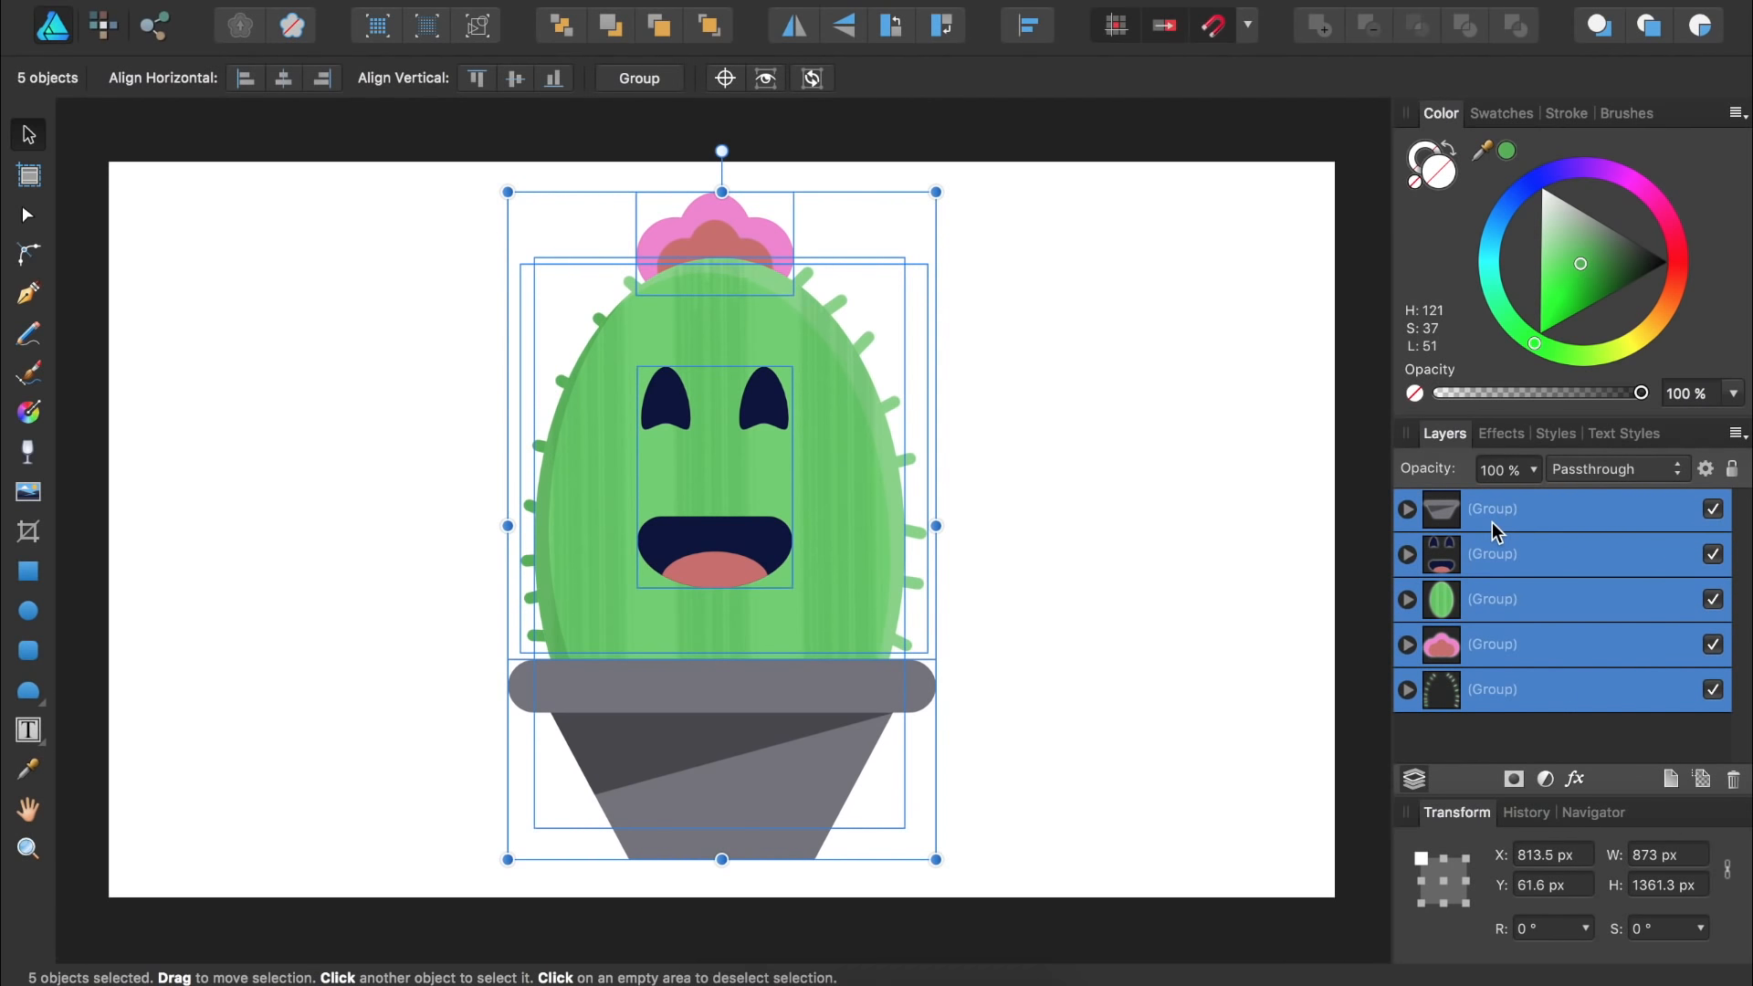
key("super+g")
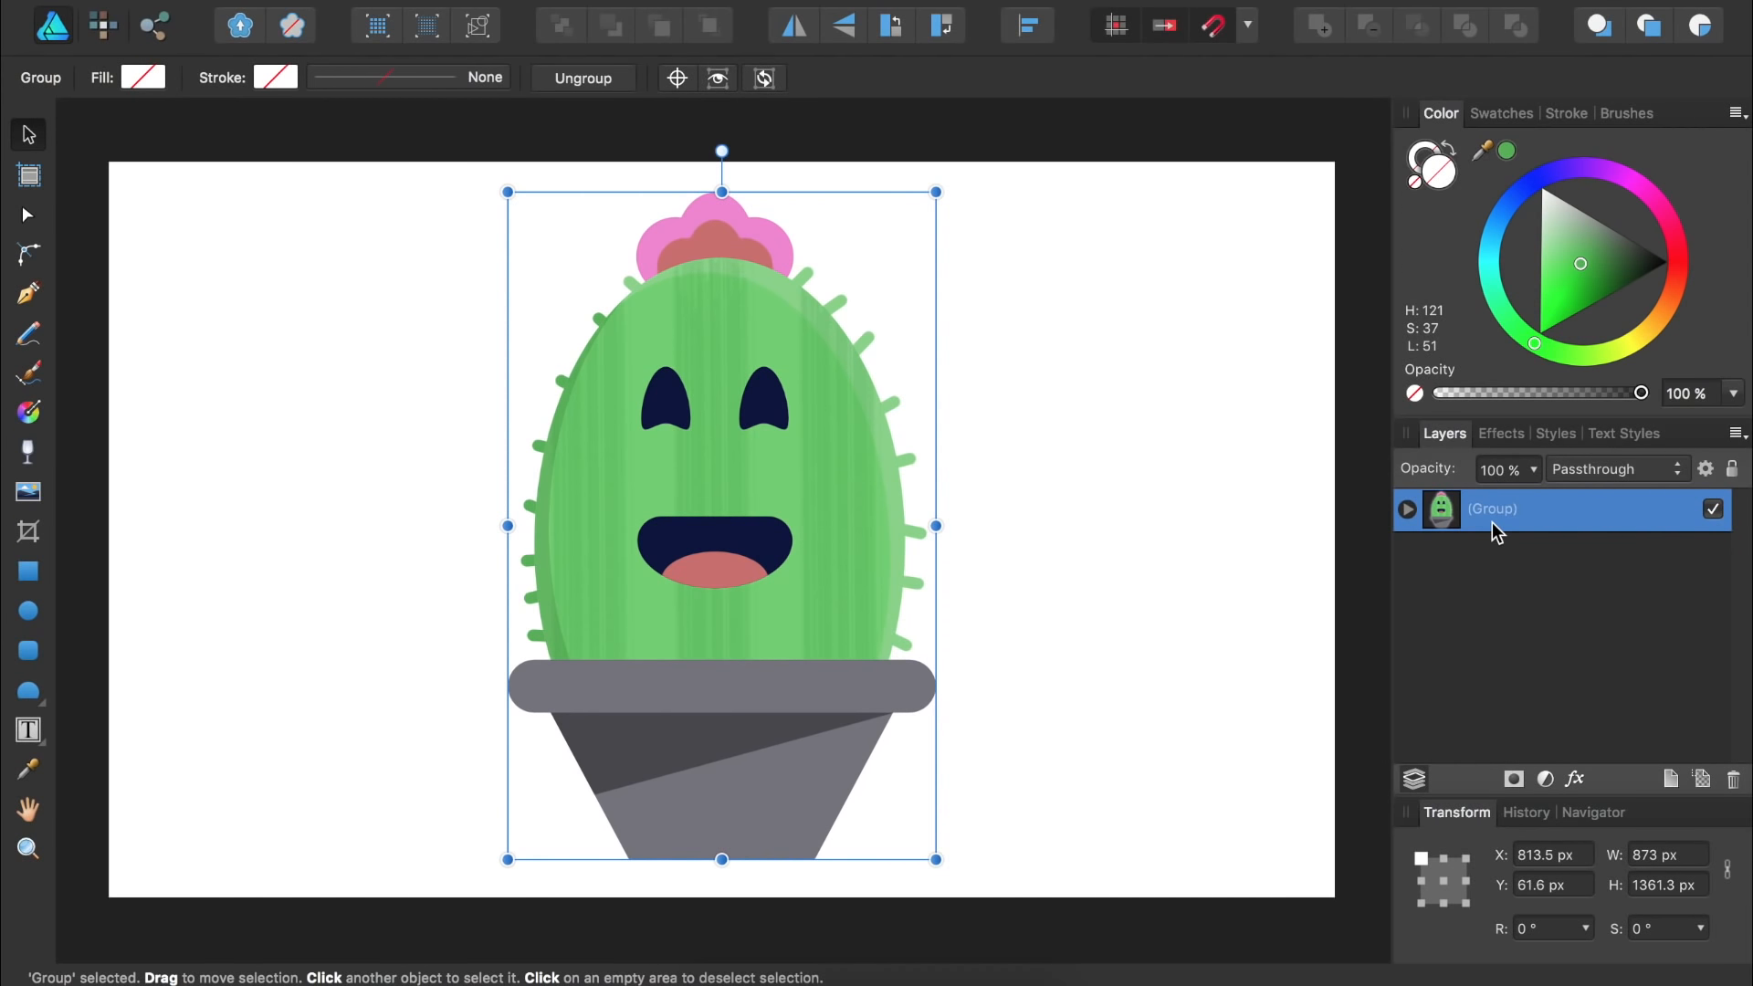
left_click_drag(936, 526, 923, 524)
left_click_drag(922, 191, 897, 234)
left_click_drag(717, 514, 736, 496)
left_click(1060, 524)
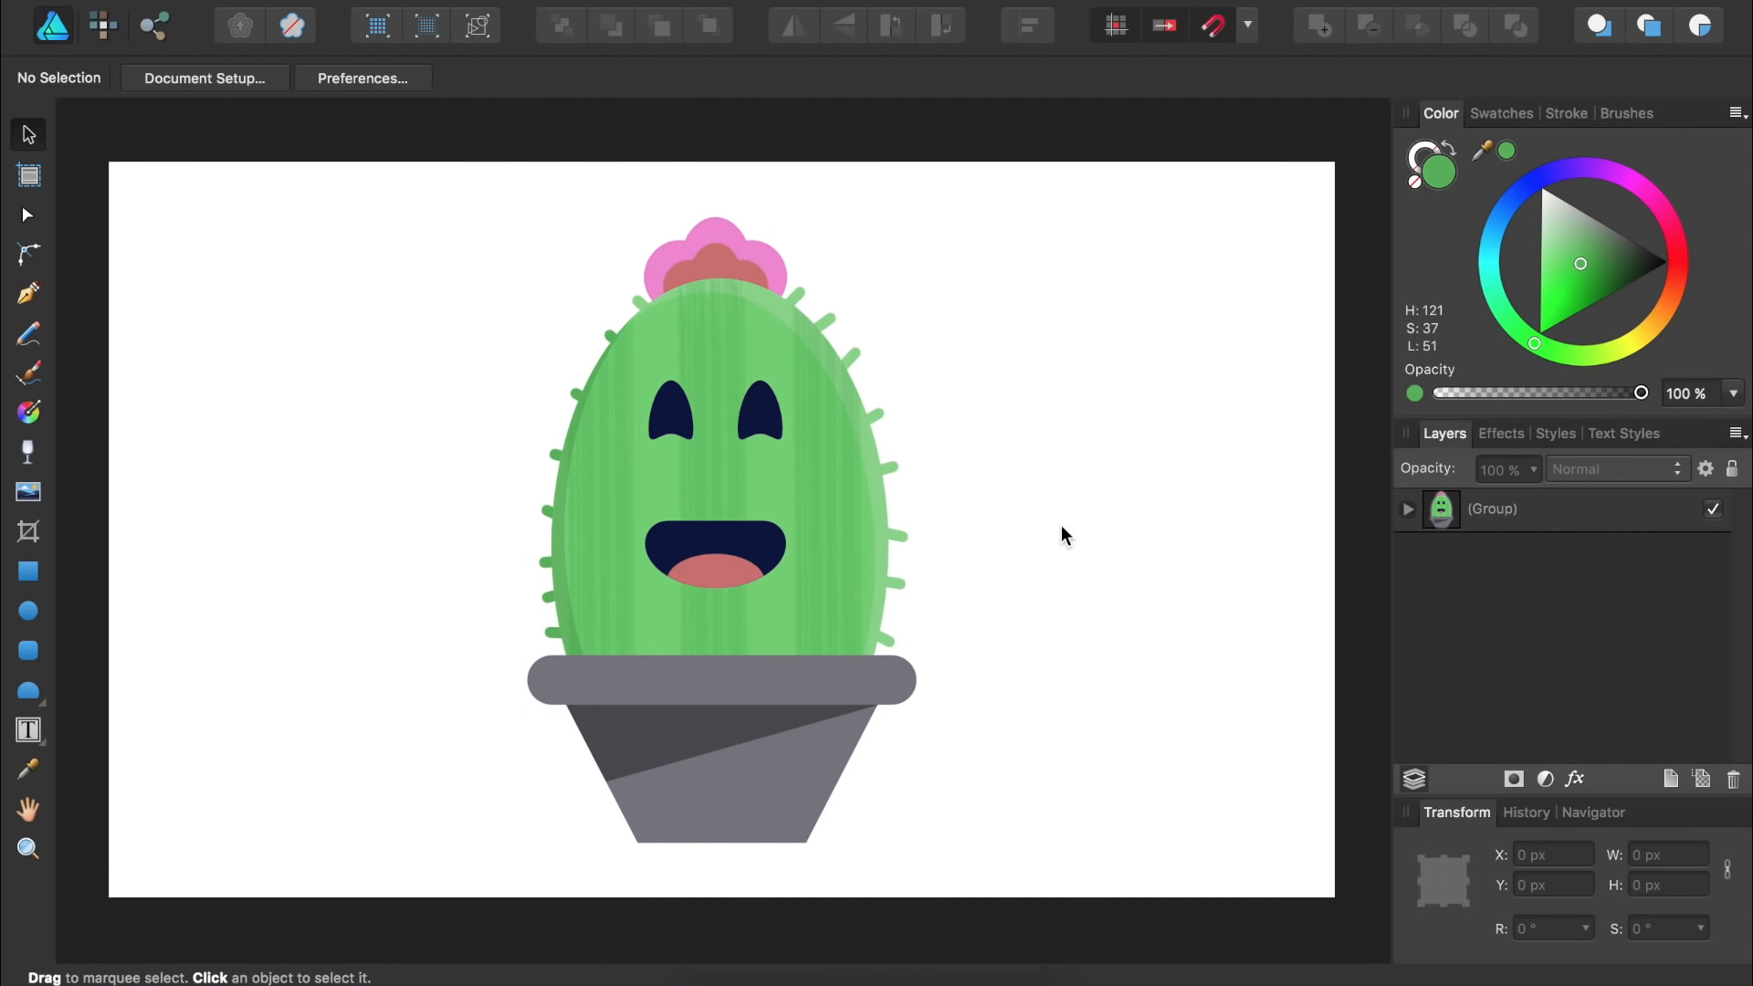